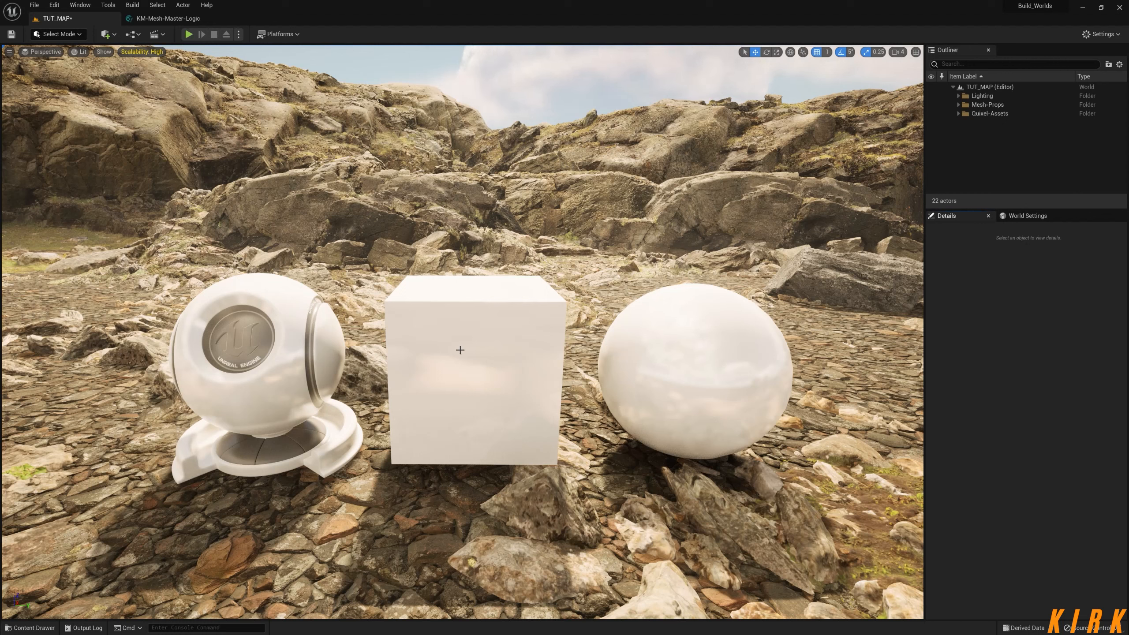
click(175, 18)
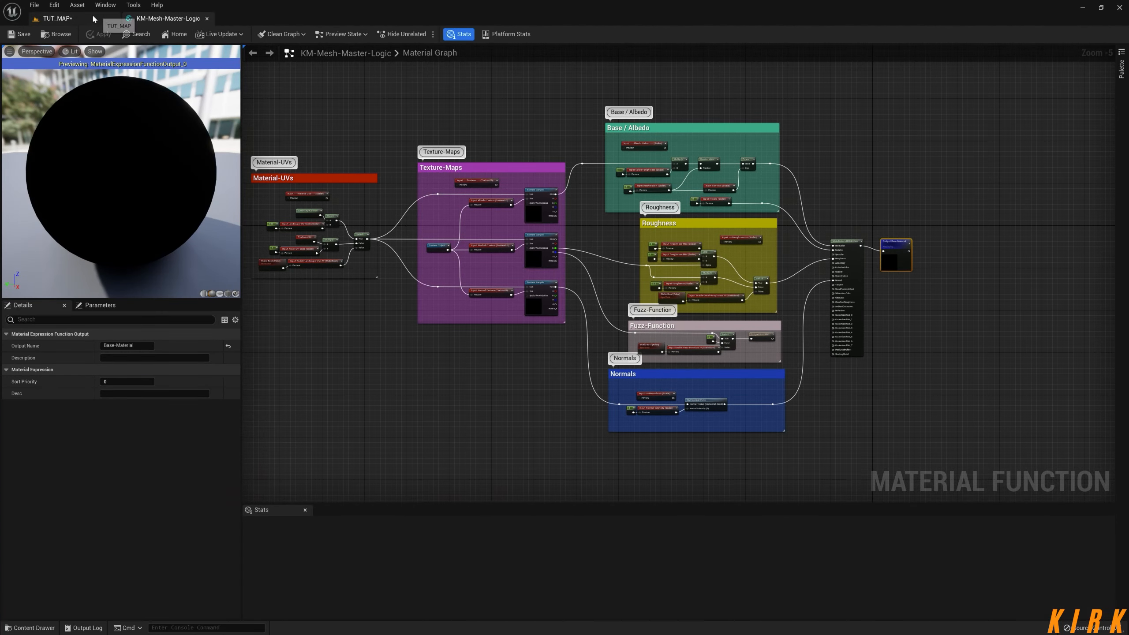
click(57, 18)
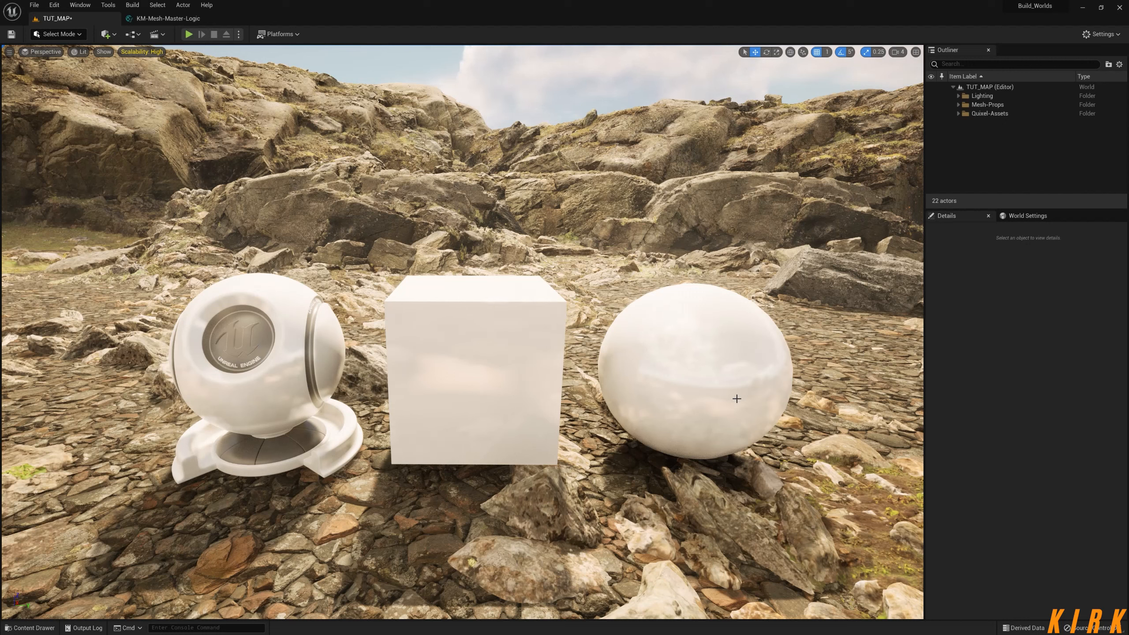
click(105, 34)
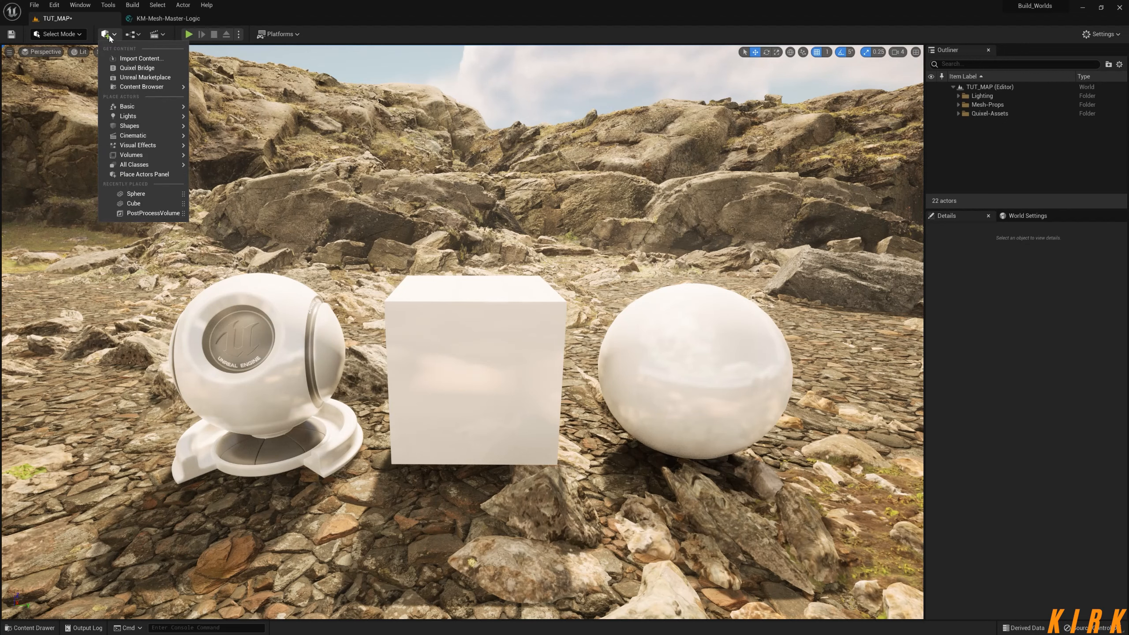
mouse_move(129, 126)
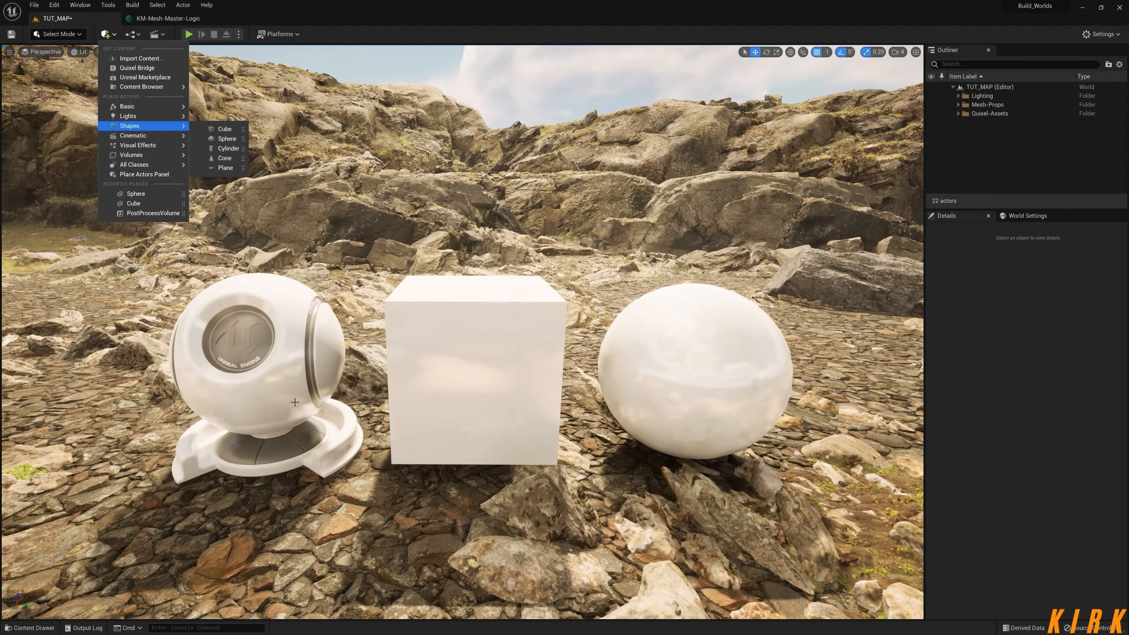
Step: Check that engine content is shown and search all project content for SM_Mat to find the preview mesh
click(30, 628)
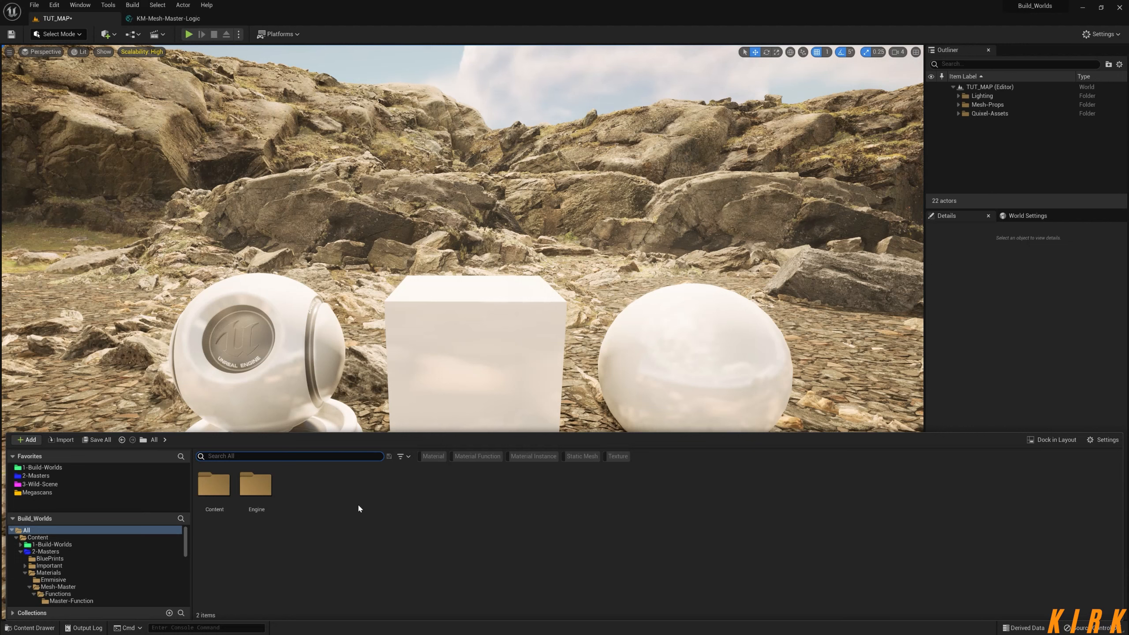
click(42, 530)
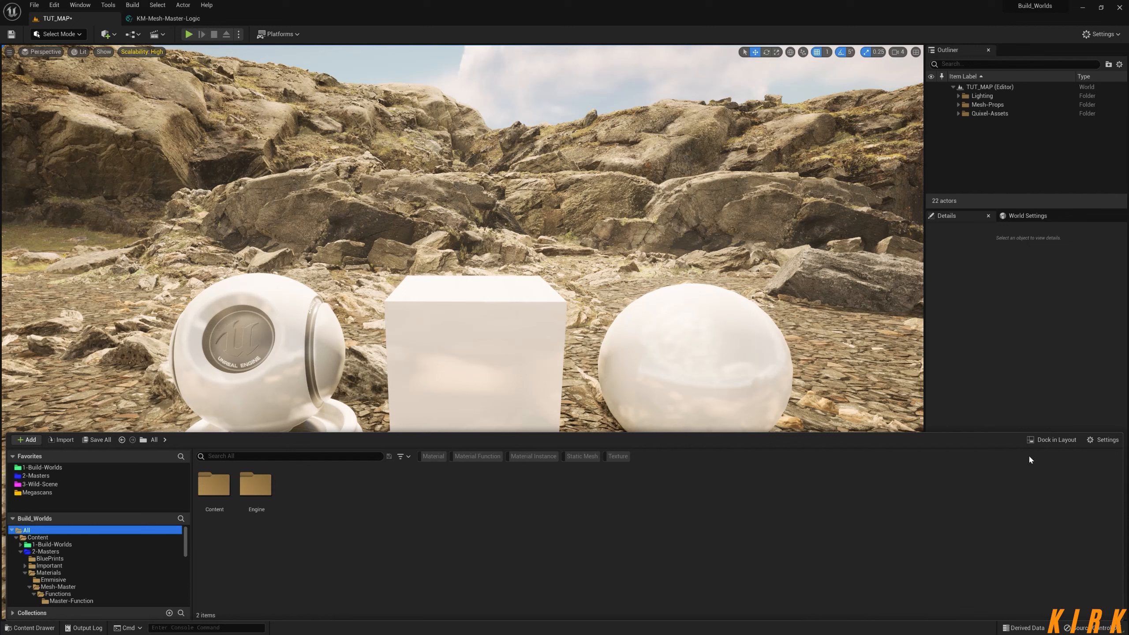
click(1106, 440)
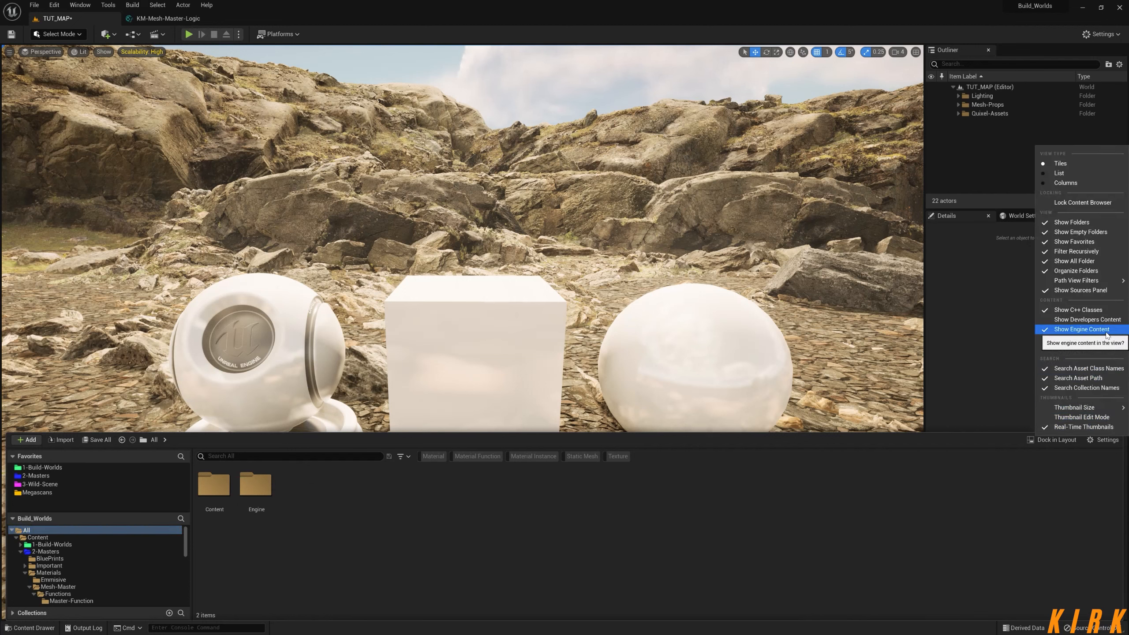
click(212, 532)
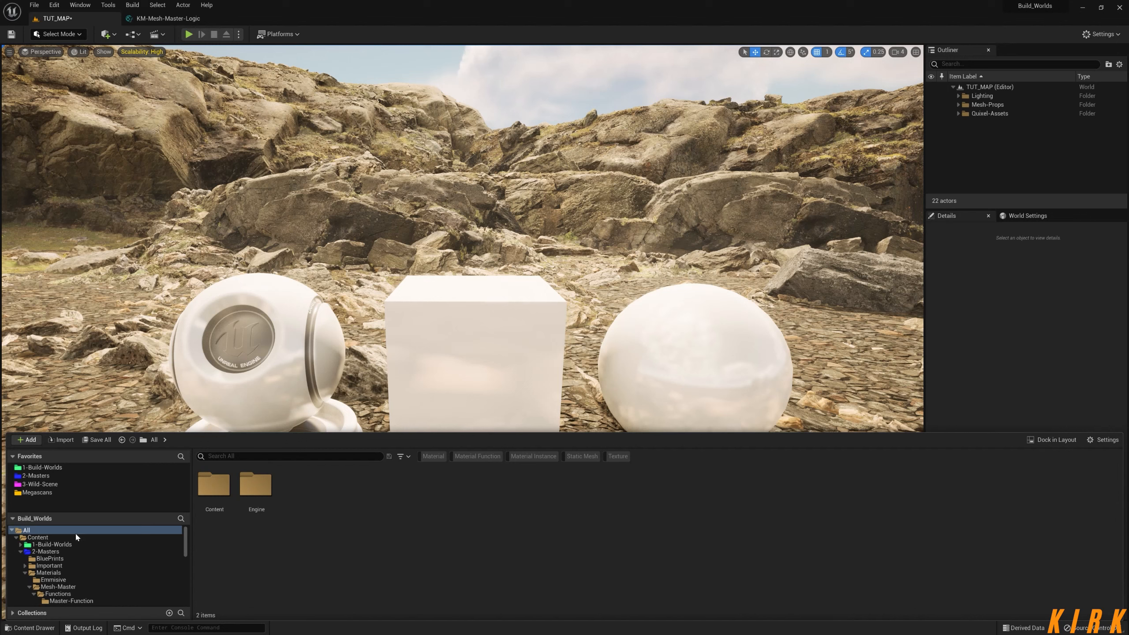
click(267, 457)
text(SM_Mat)
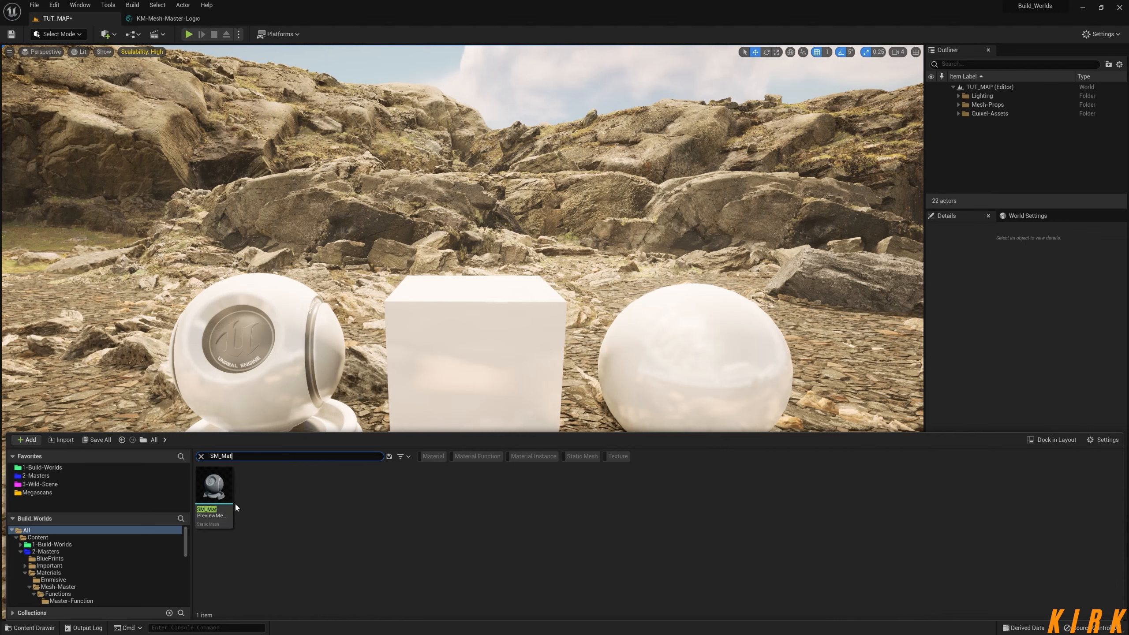
mouse_move(214, 488)
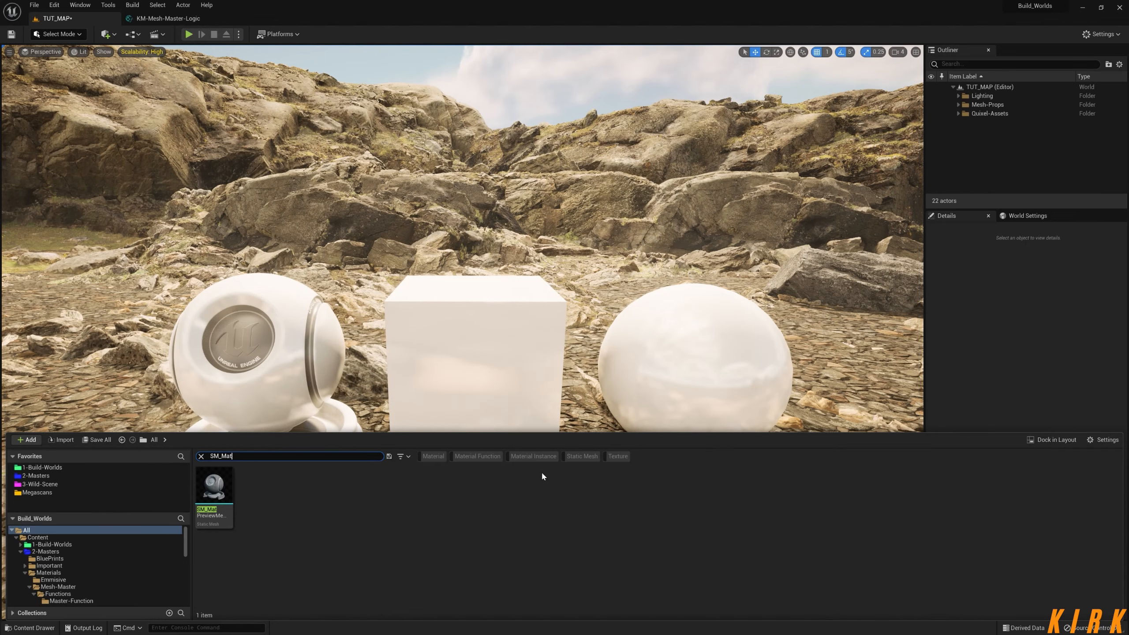
click(1096, 355)
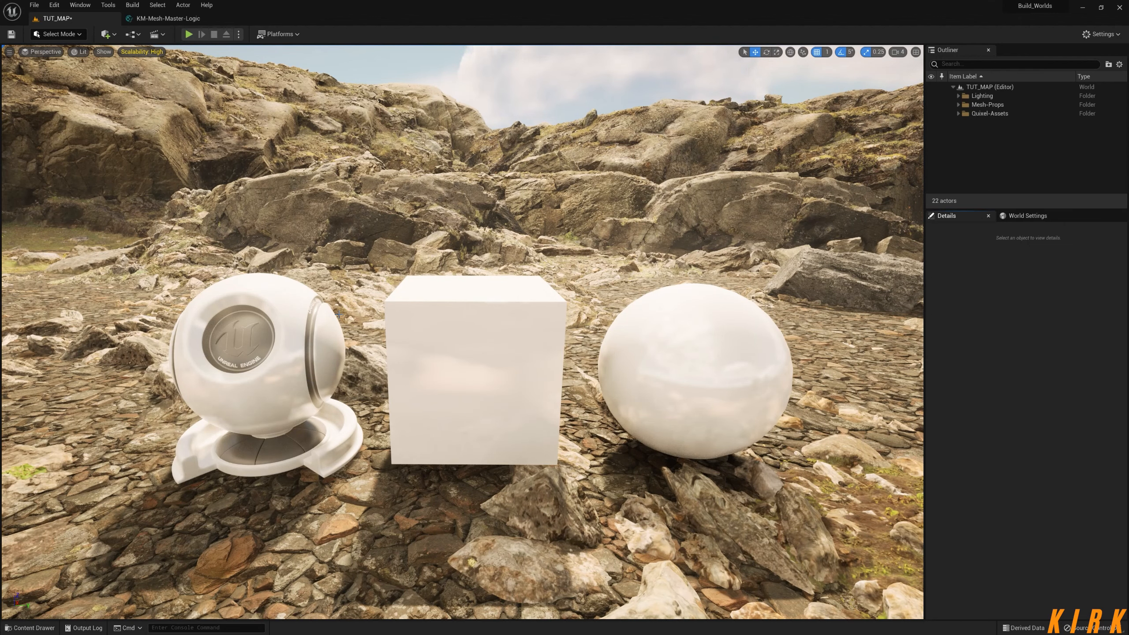
Step: Hide the stats in the KM-Mesh-Master-Logic material function and examine its Material-UVs node group
click(168, 18)
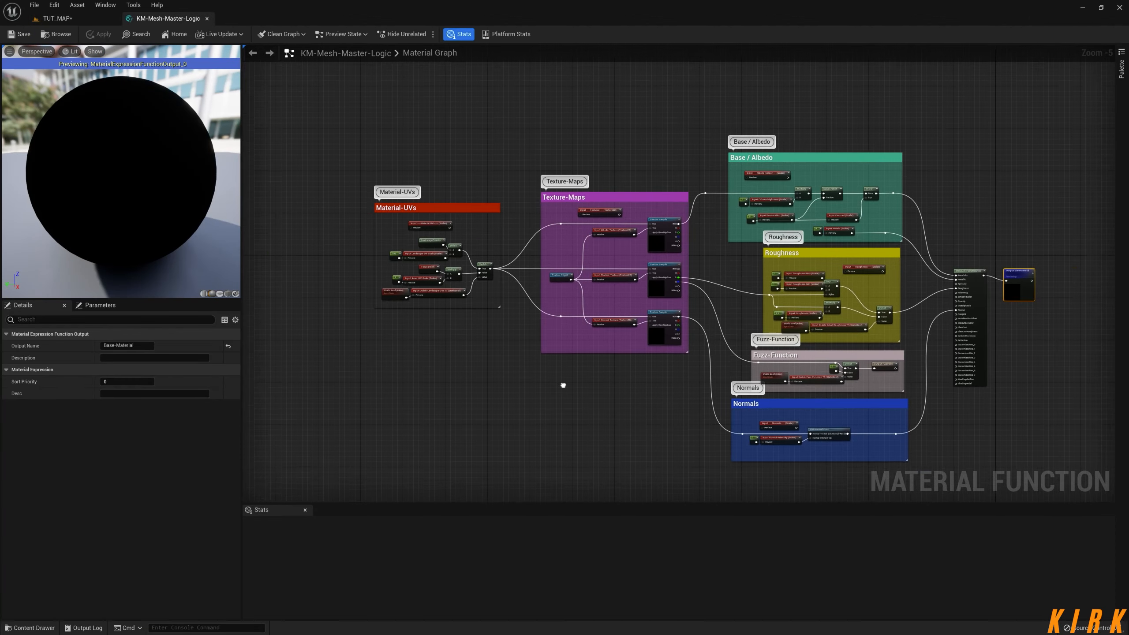
scroll(516, 292, up, 3)
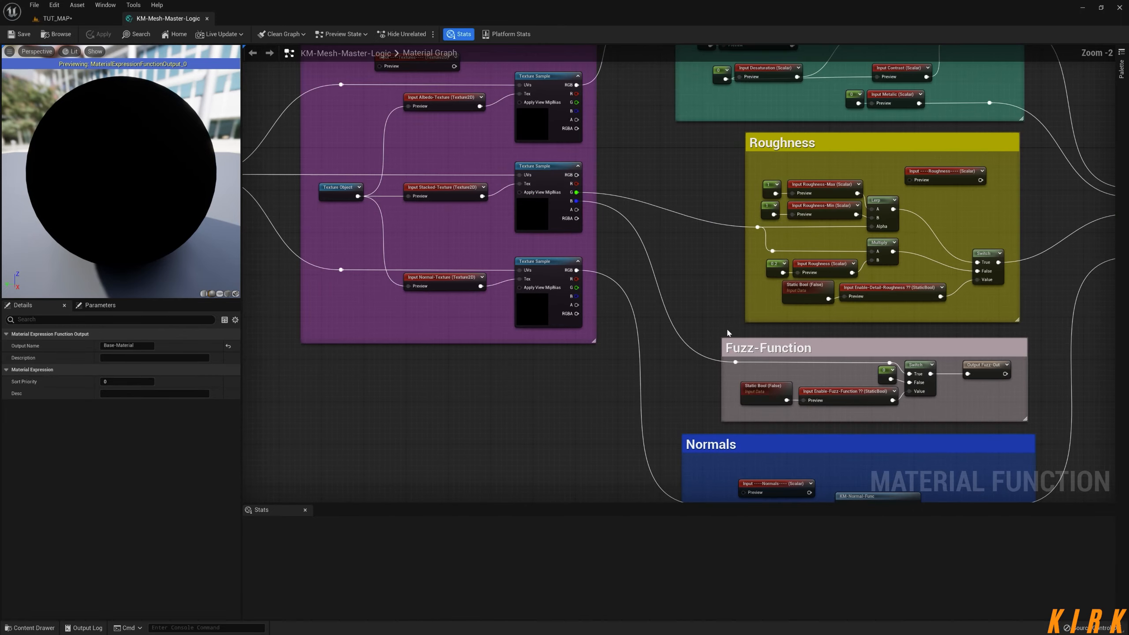
click(459, 34)
right_drag(480, 224, 919, 343)
drag(695, 143, 379, 445)
click(607, 463)
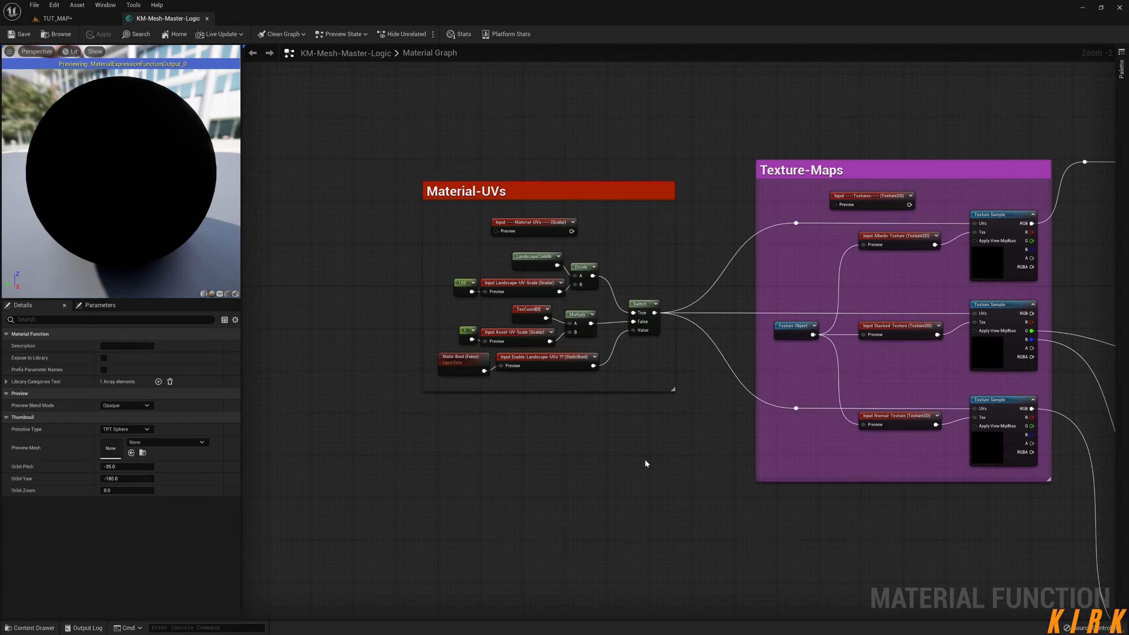
click(663, 191)
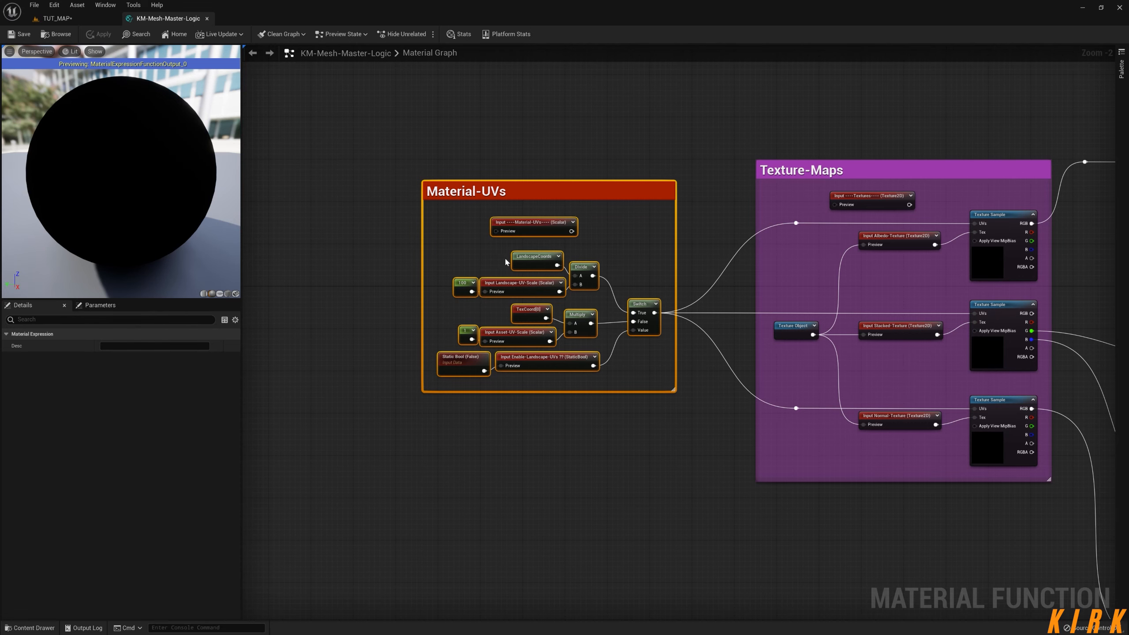
click(547, 461)
right_drag(546, 461, 584, 460)
drag(737, 138, 360, 442)
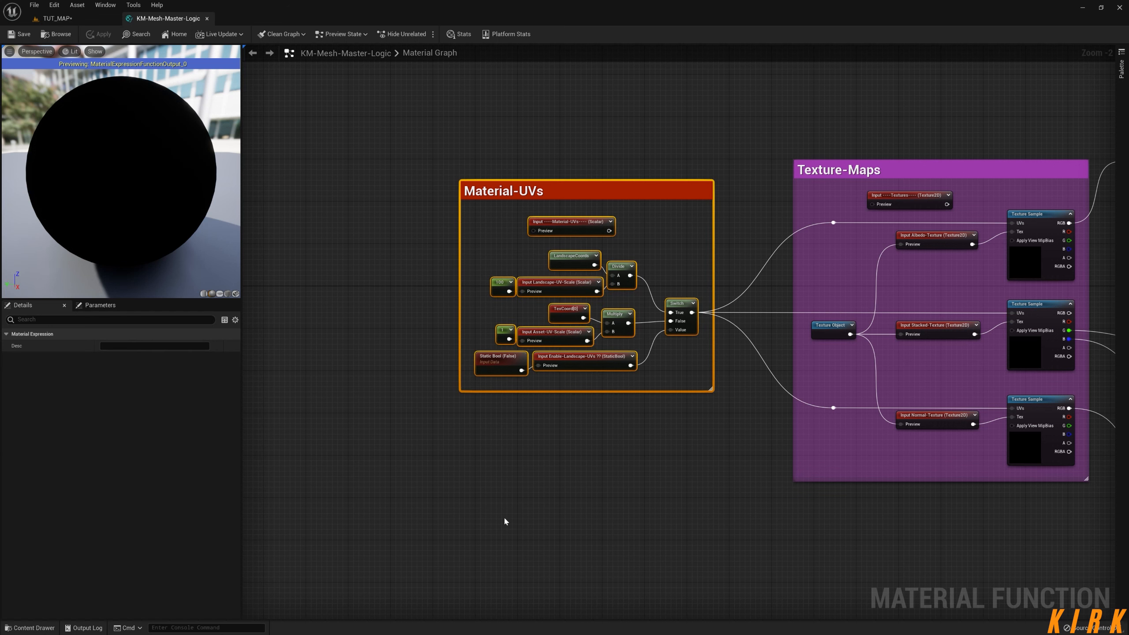
click(585, 463)
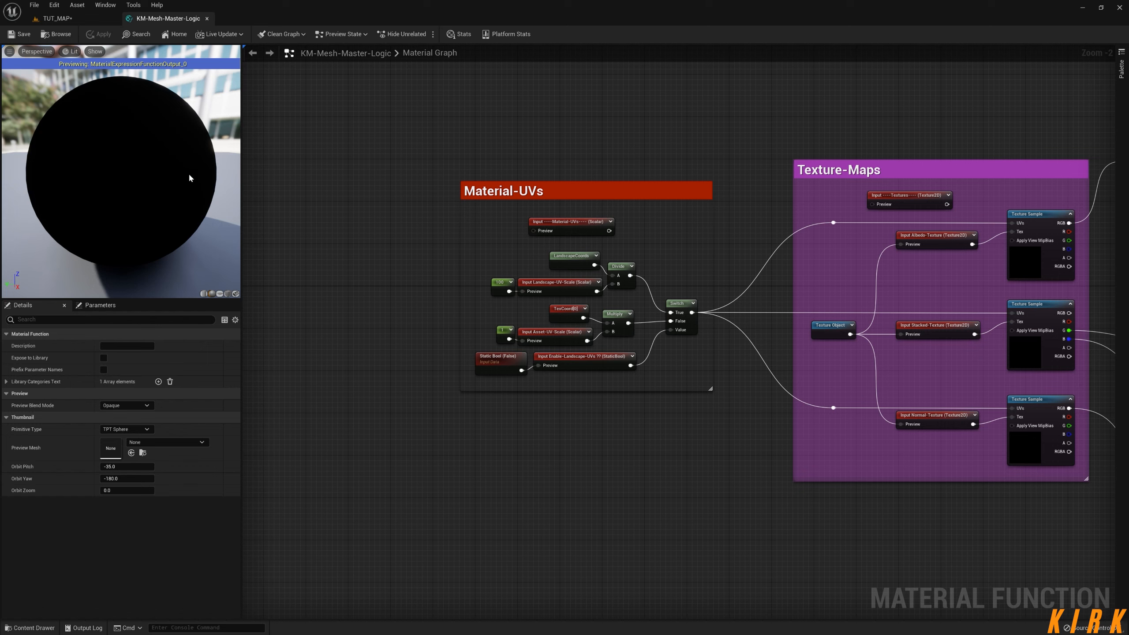
Step: Return to the TUT_MAP level, clear the asset search and open the Functions folder in 2-Masters/Materials/Mesh-Master
click(67, 18)
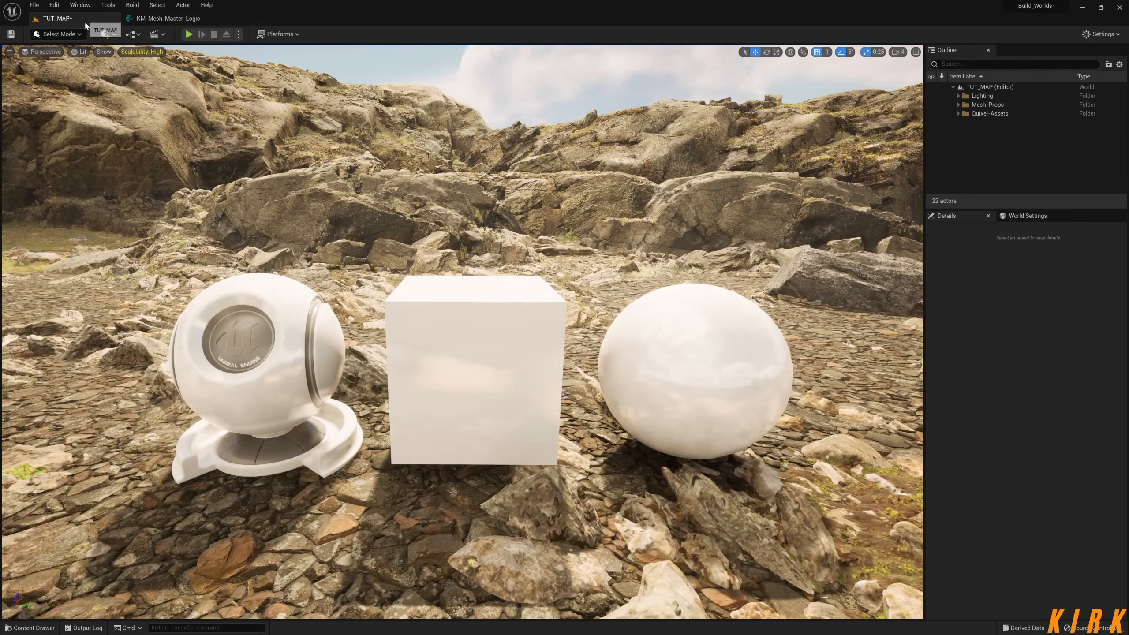
click(31, 628)
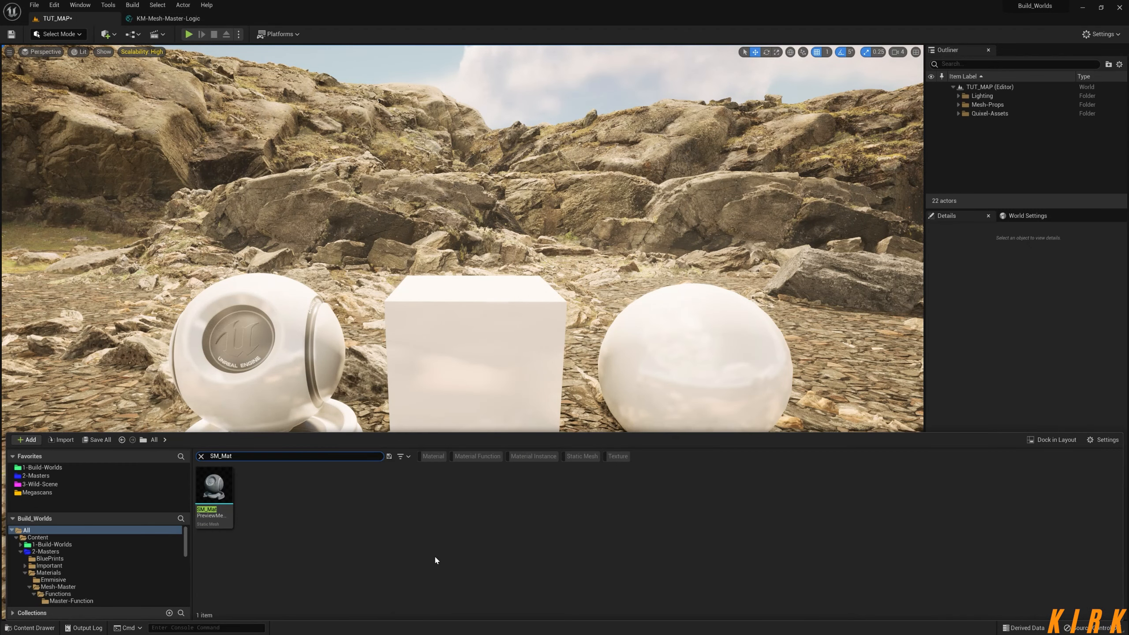
click(201, 456)
click(48, 573)
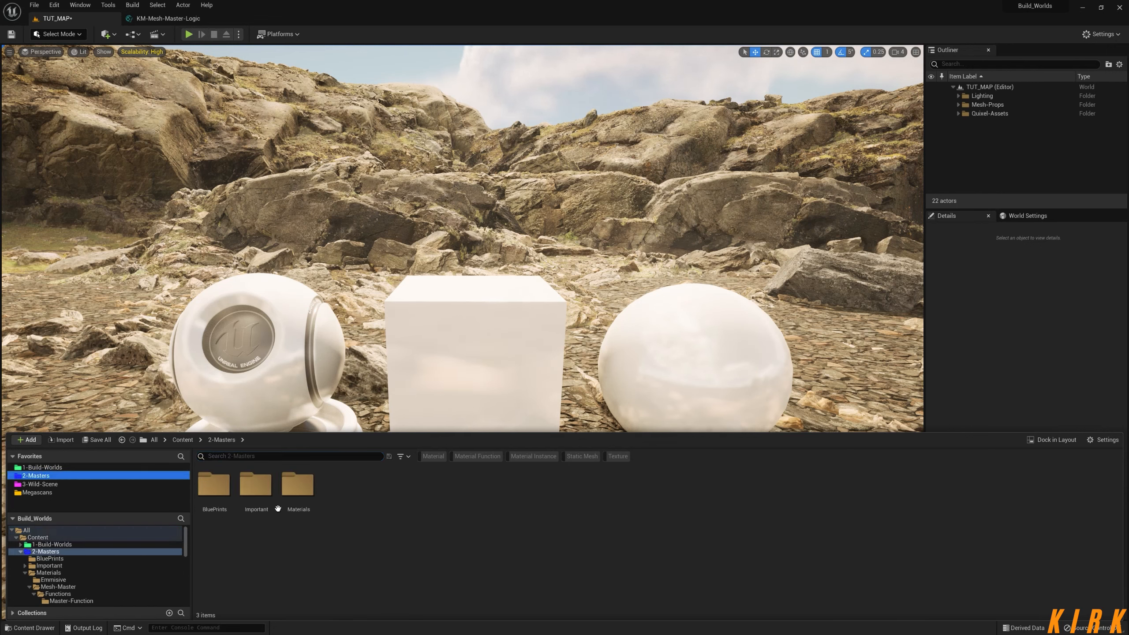
double_click(256, 485)
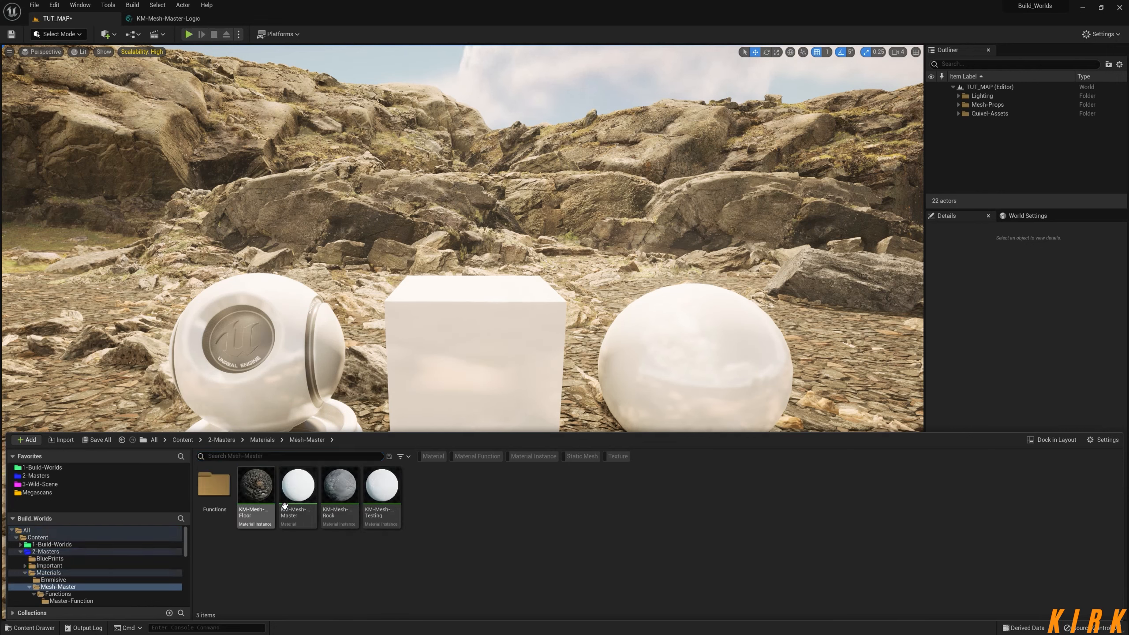
double_click(218, 487)
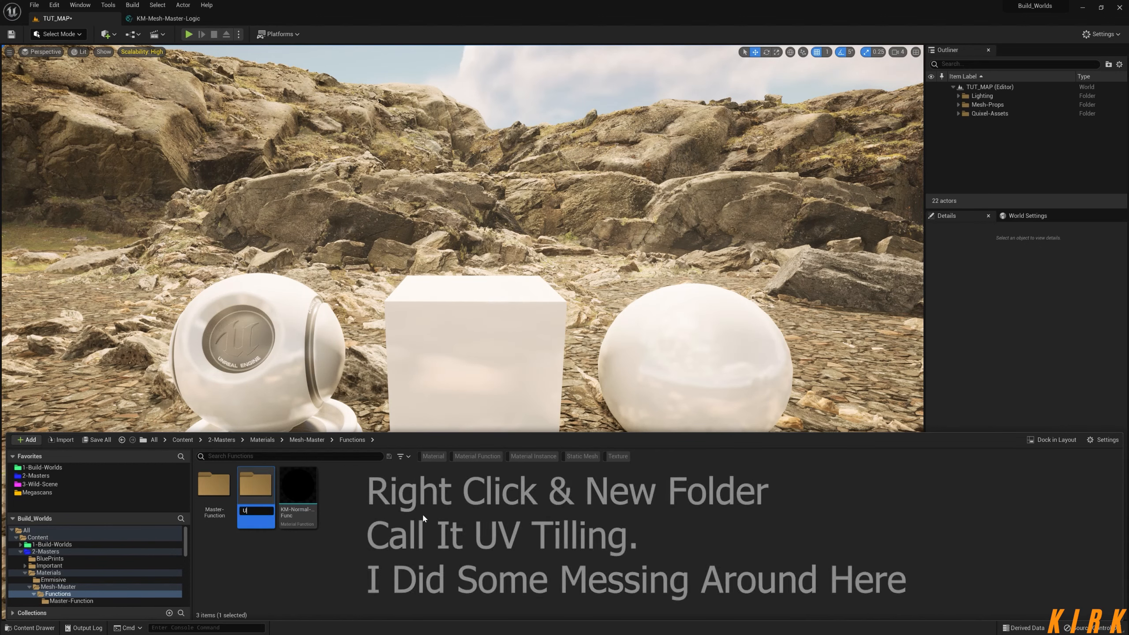
Step: Create a folder named UV-Tilling inside the Functions folder and open it
text(UV-Tilling)
key(Return)
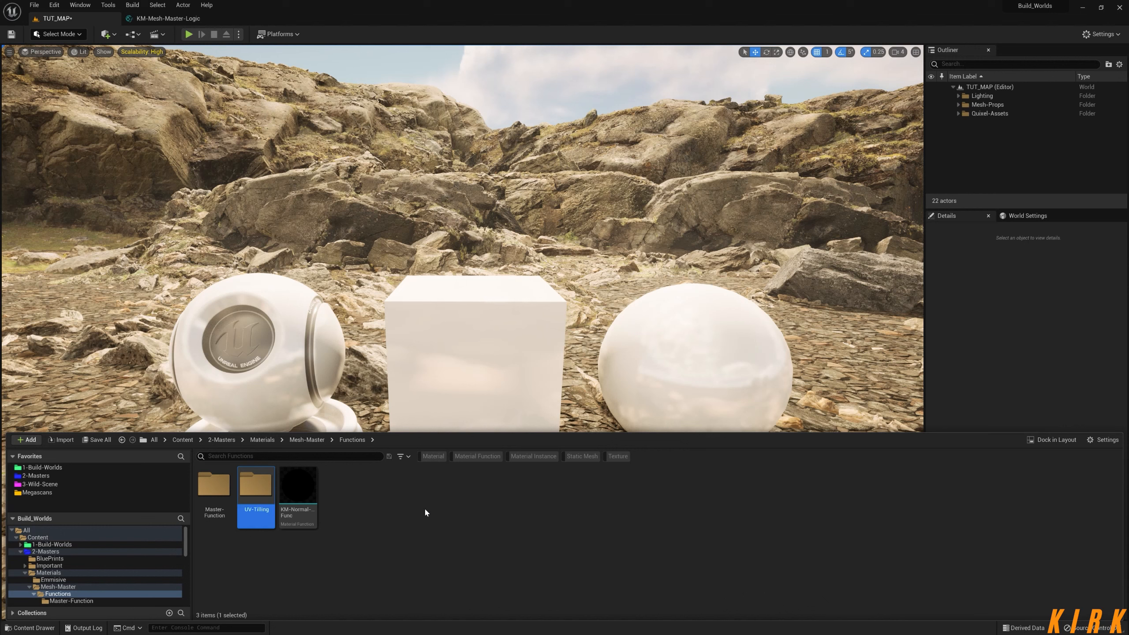
double_click(258, 485)
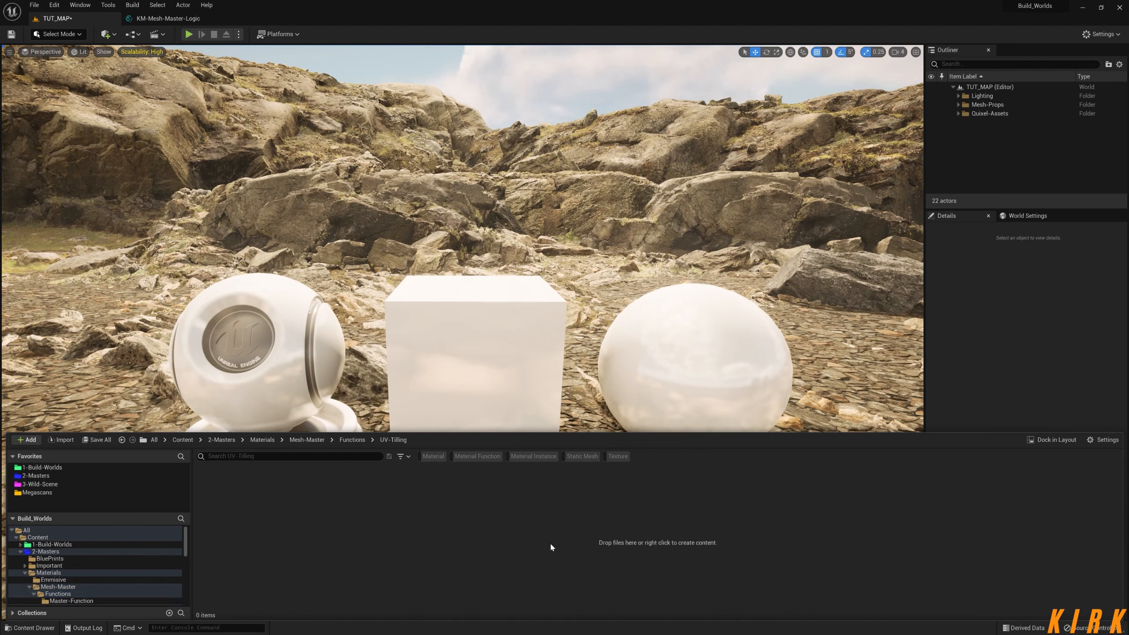
Step: Create a material function named KM-UV-Tilling-Logic in the UV-Tilling folder
right_click(277, 499)
mouse_move(327, 412)
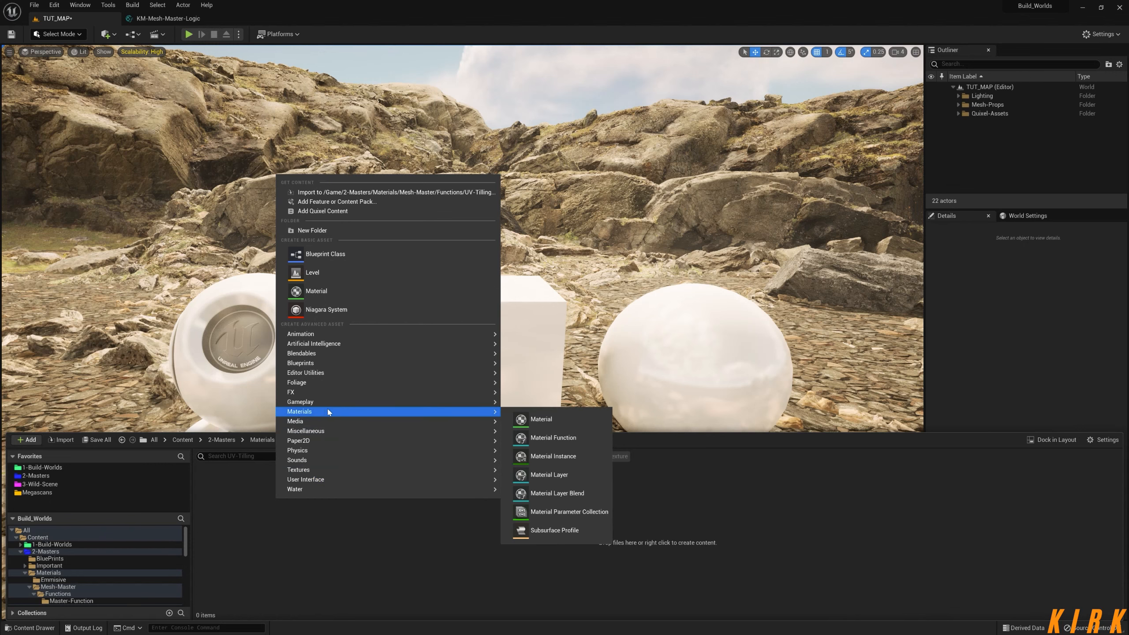
click(552, 438)
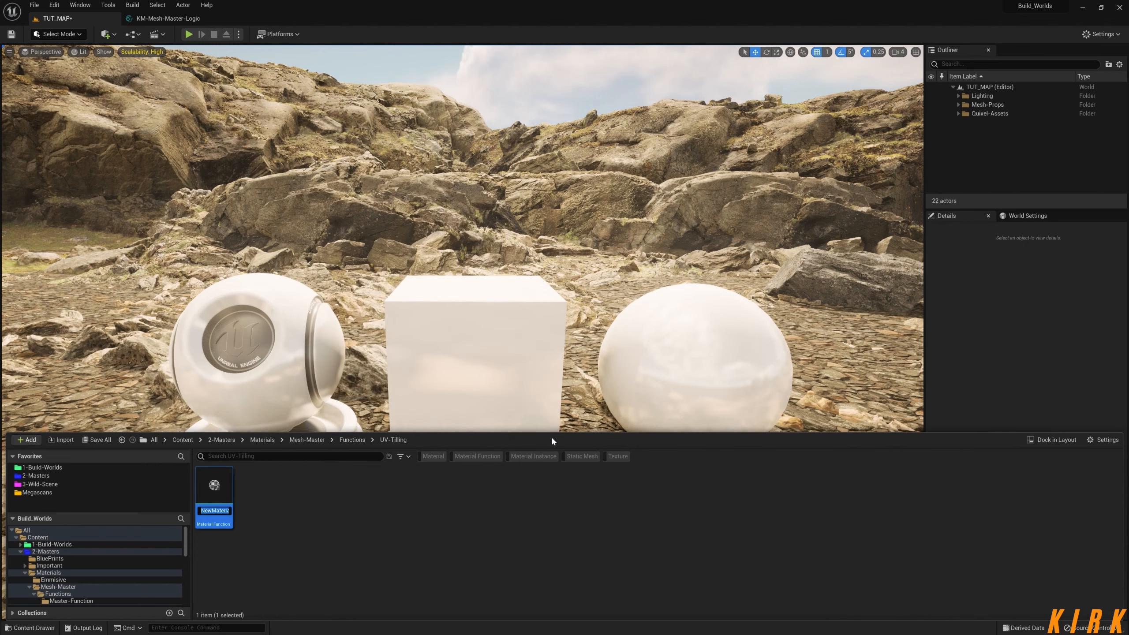
text(KM-UV)
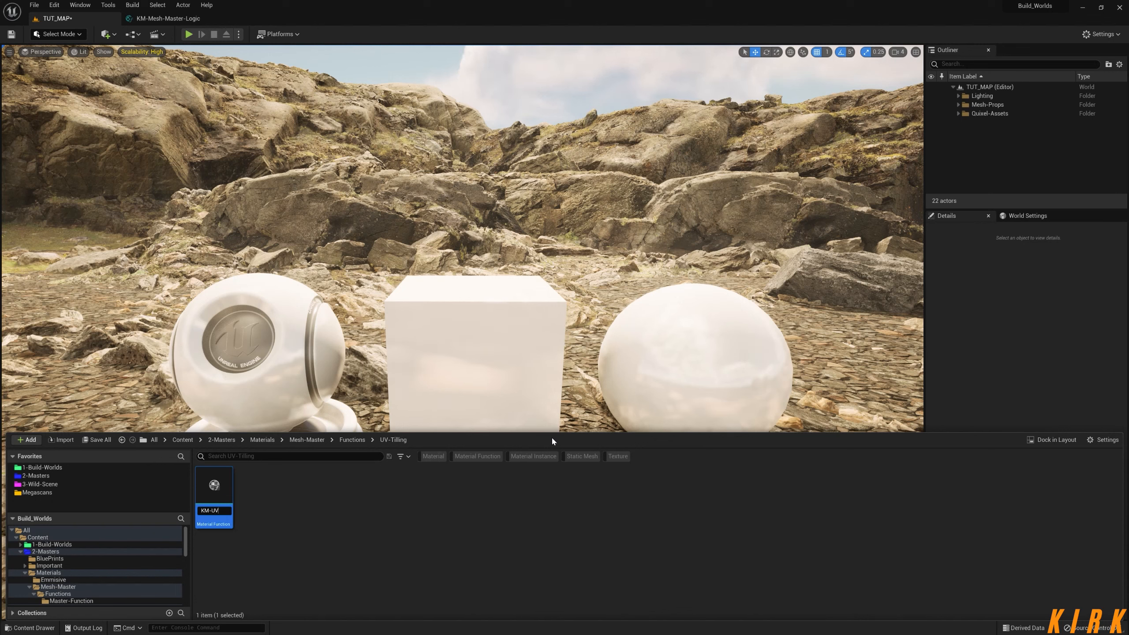
text(-Tilling)
text(-)
text(Logic)
key(Return)
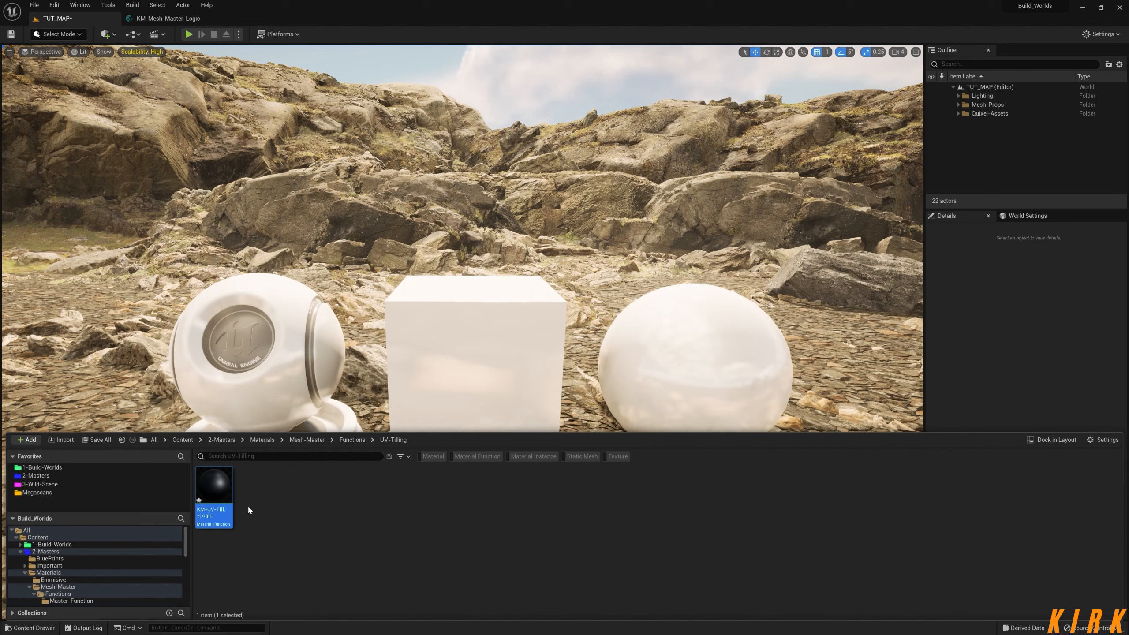
Step: Duplicate the KM-UV-Tilling-Logic material function and name the copy KM-UV-Tilling-Params
key(ctrl+d)
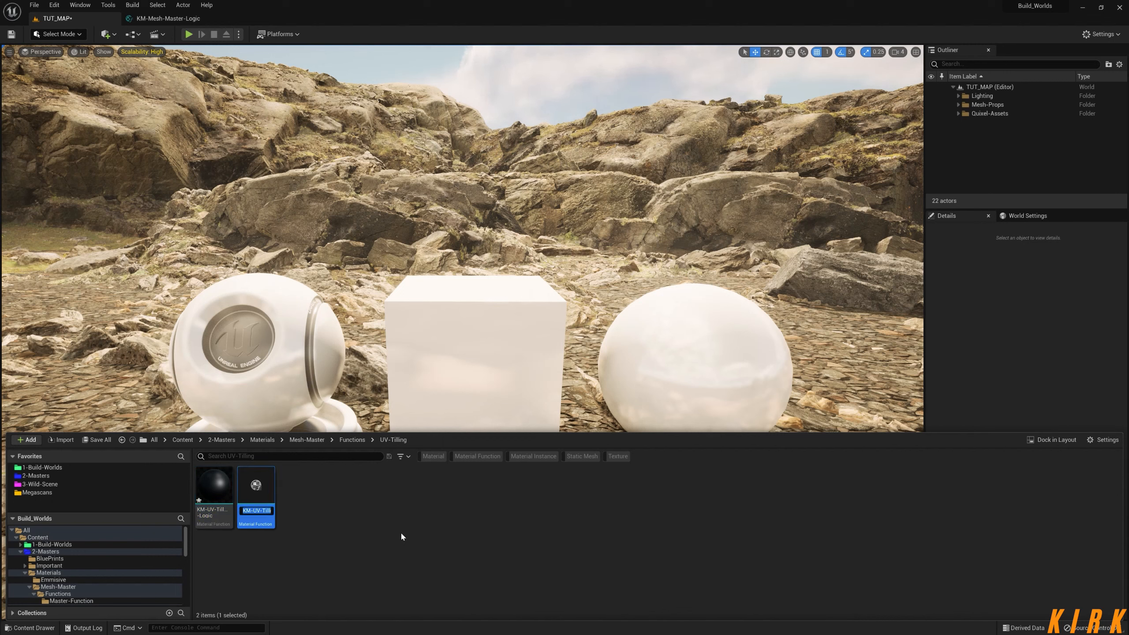
key(End)
key(BackSpace)
key(BackSpace)
key(BackSpace)
key(BackSpace)
key(BackSpace)
text(Params)
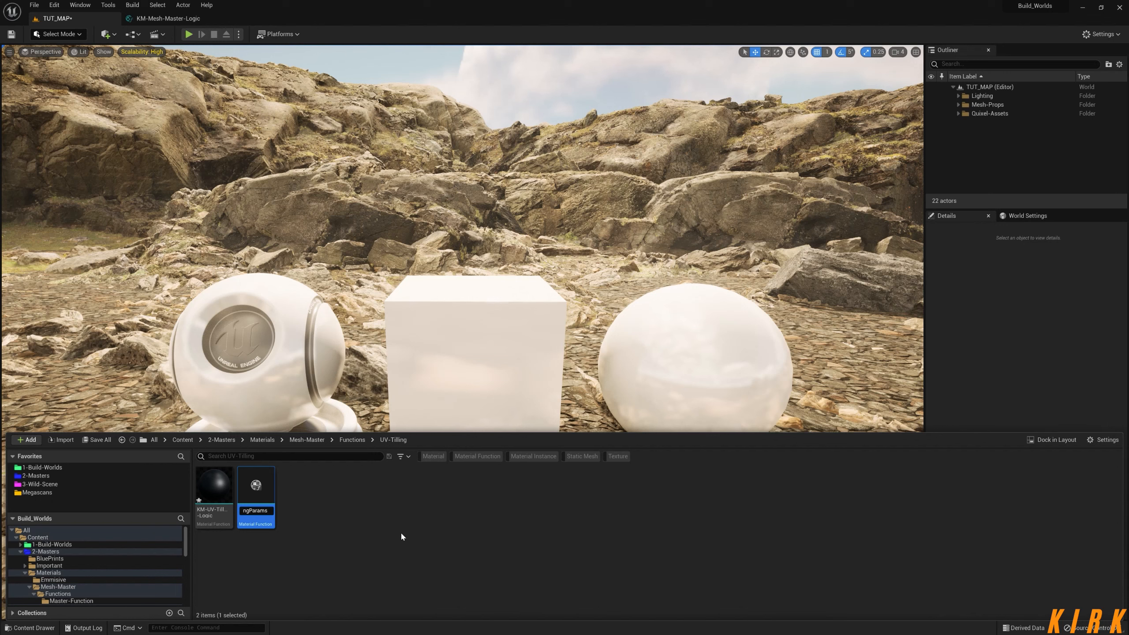
key(Return)
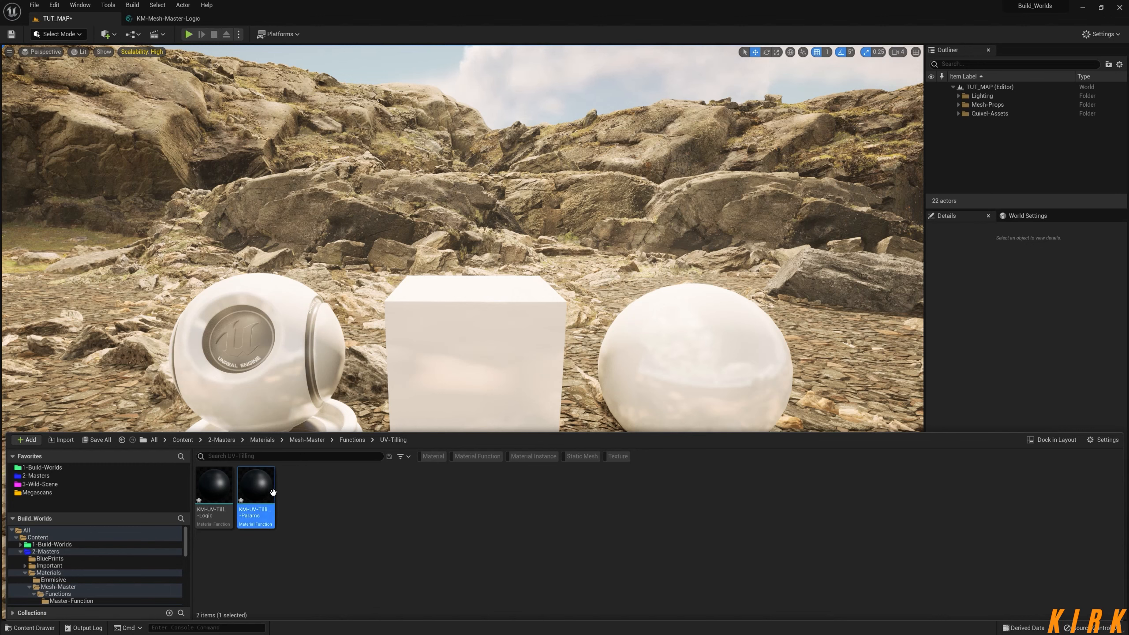
click(364, 548)
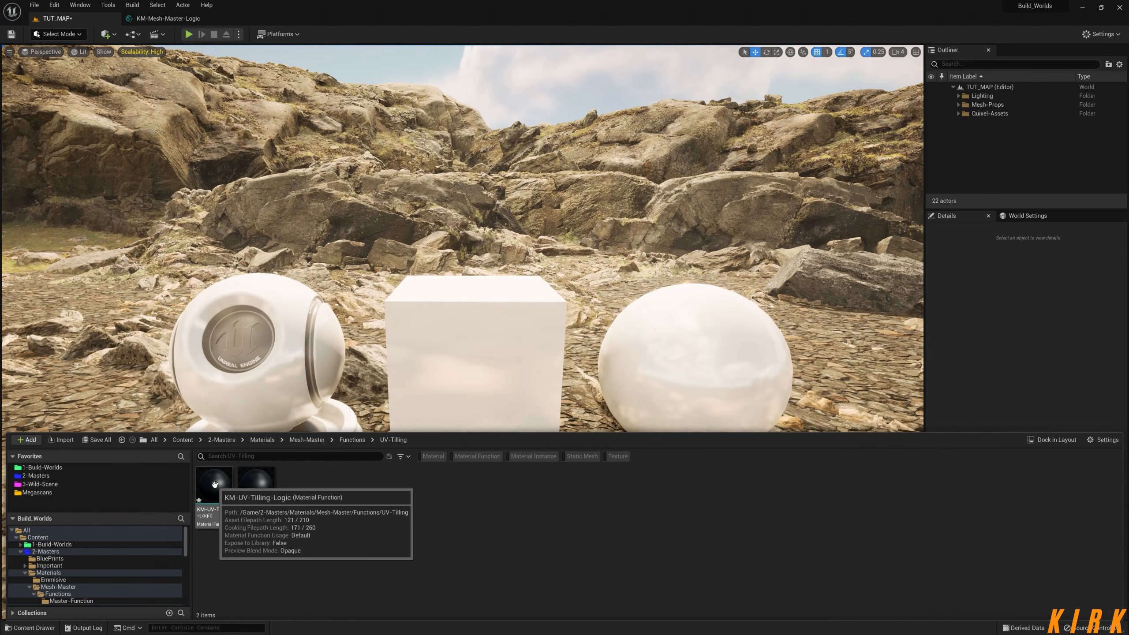
Step: Open KM-UV-Tilling-Logic for editing and enlarge its graph area by hiding the stats and narrowing the material preview
double_click(215, 498)
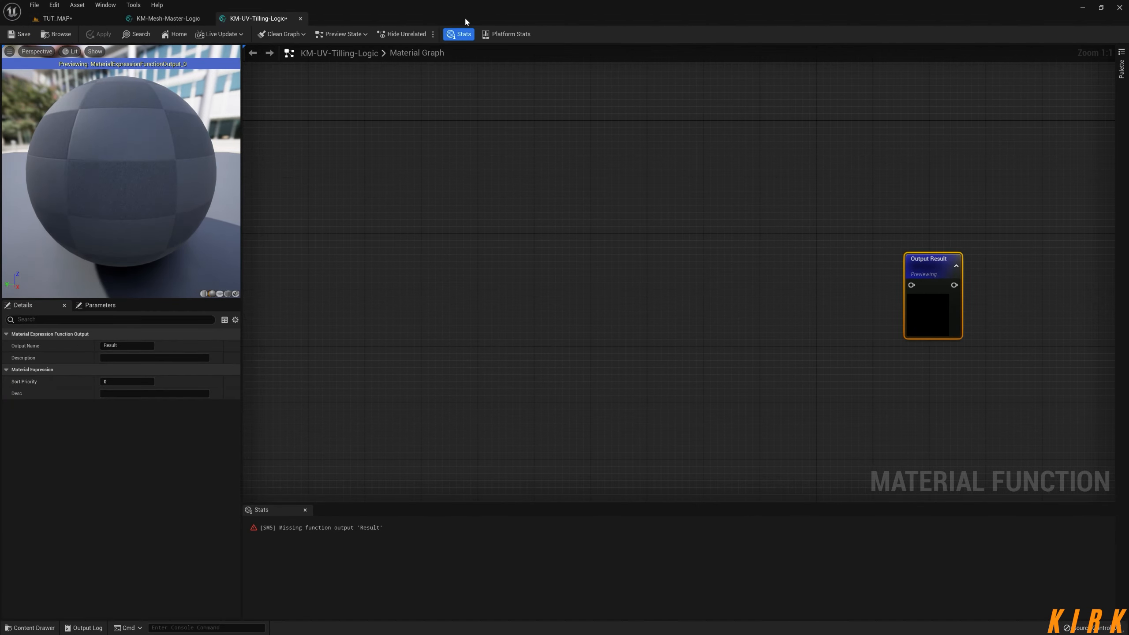
click(459, 34)
drag(242, 177, 210, 187)
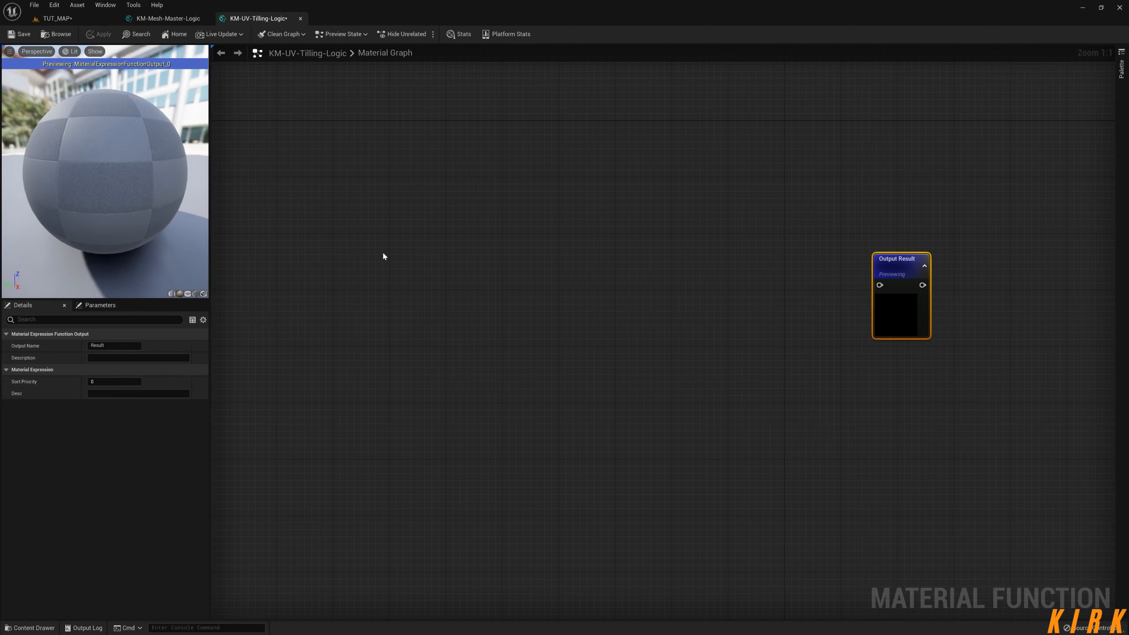
click(345, 243)
drag(125, 189, 125, 189)
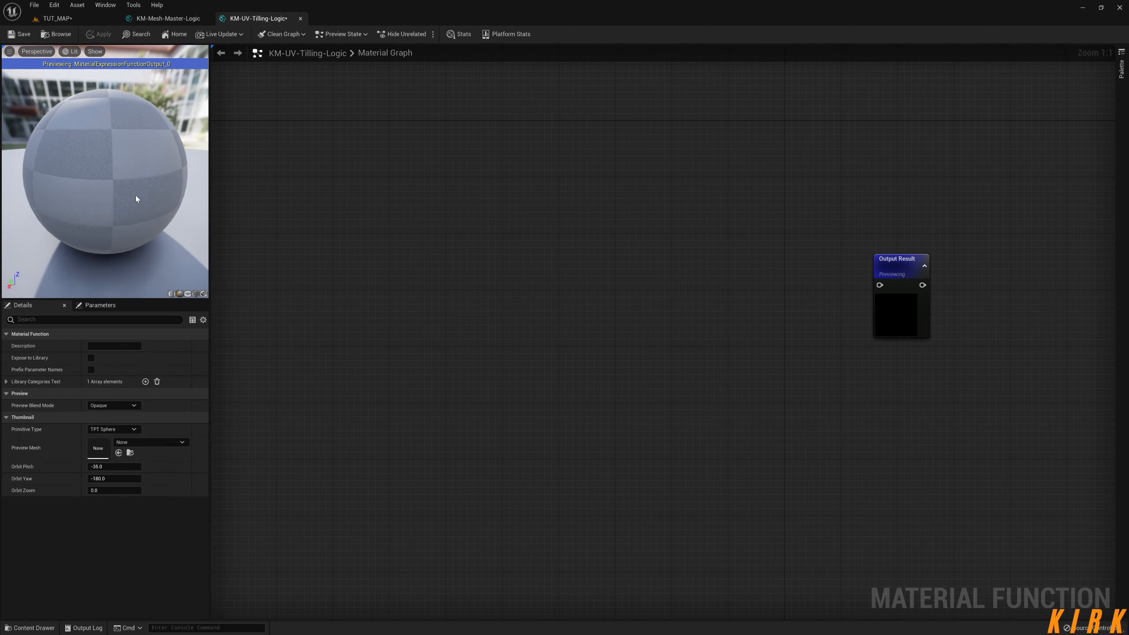
Step: Switch the material preview mesh to a plane and orbit the preview until the plane faces the camera
click(196, 294)
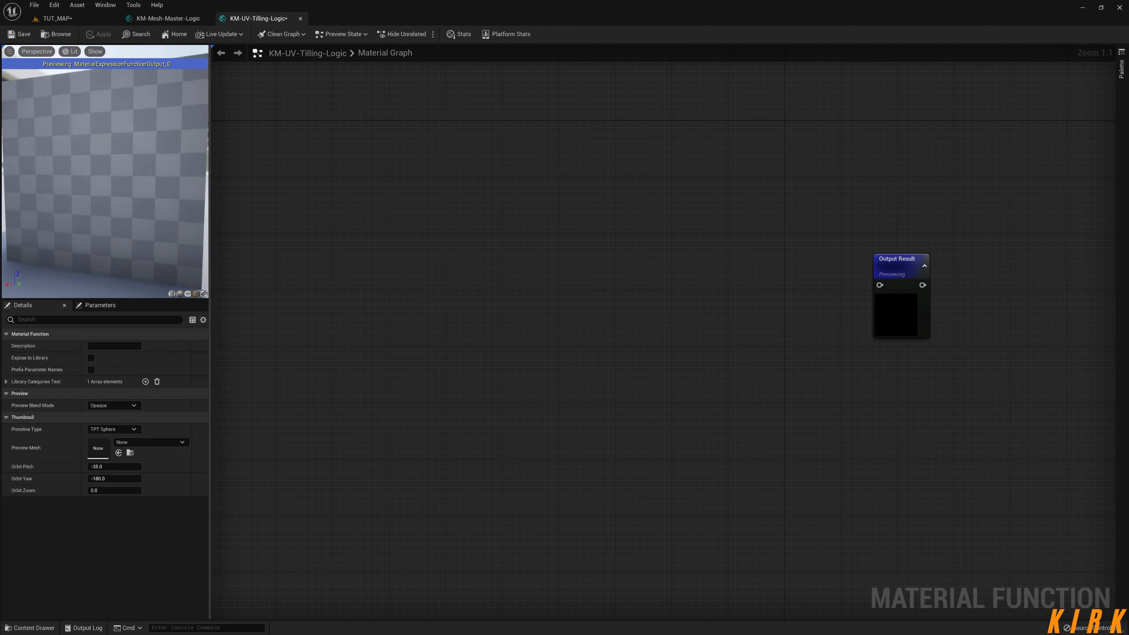
drag(106, 195, 44, 196)
Step: Paste the copied Material-UVs comment group into the KM-UV-Tilling-Logic graph and space it well apart from the Output Result node
right_drag(565, 309, 477, 375)
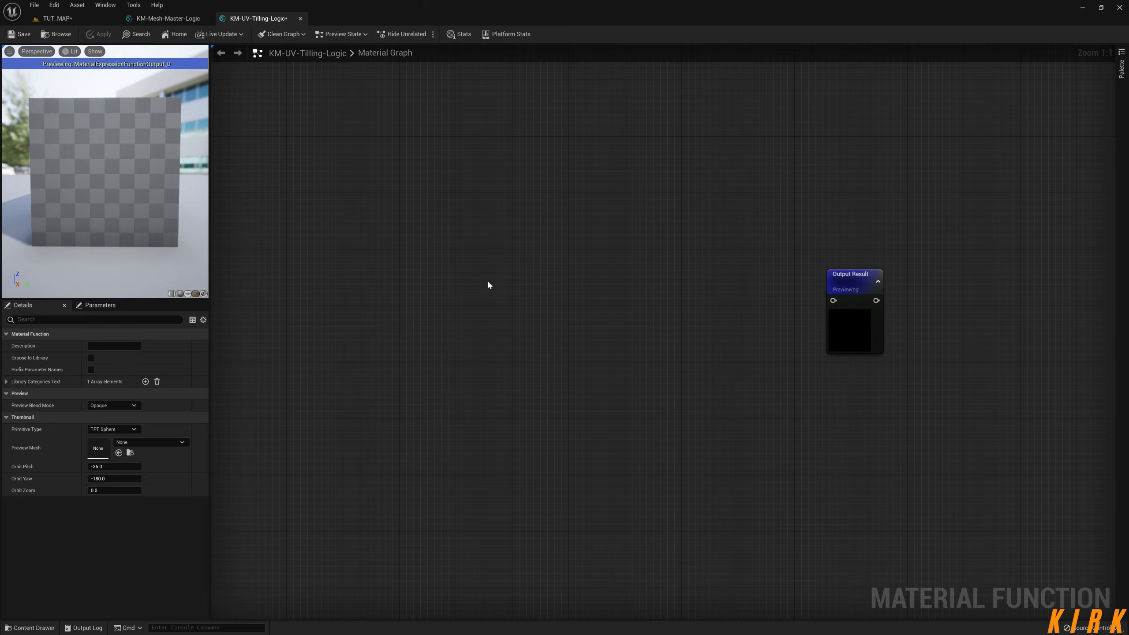
key(ctrl+v)
drag(587, 156, 481, 80)
right_drag(704, 225, 657, 353)
scroll(688, 420, down, 3)
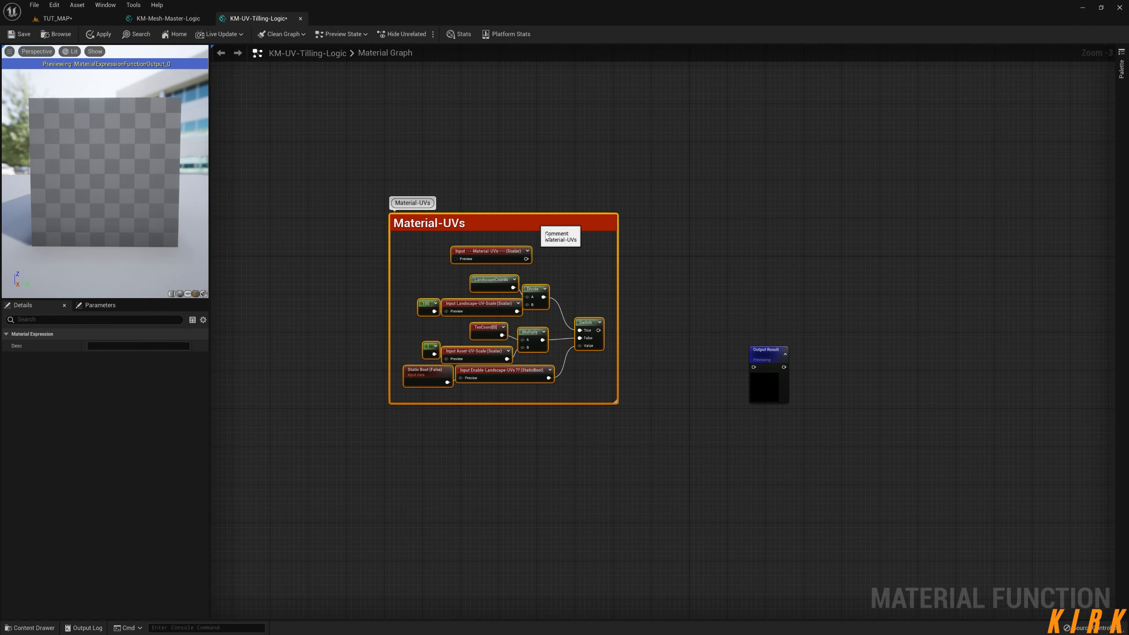
drag(536, 222, 581, 249)
click(697, 332)
right_drag(697, 332, 601, 281)
drag(669, 304, 771, 309)
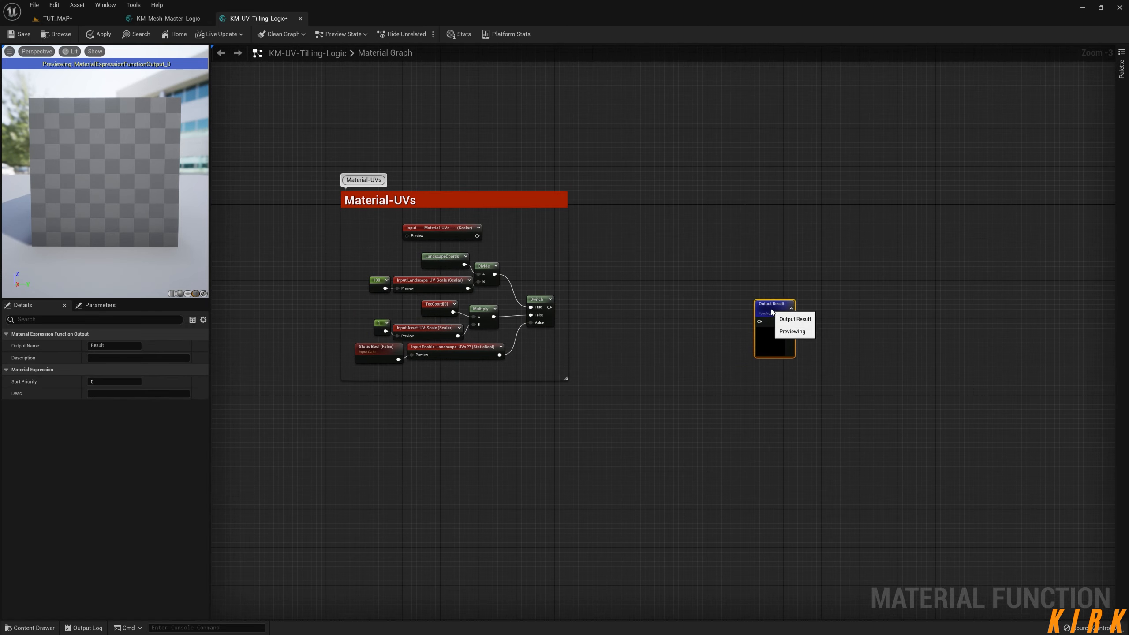
click(663, 325)
right_drag(662, 325, 610, 299)
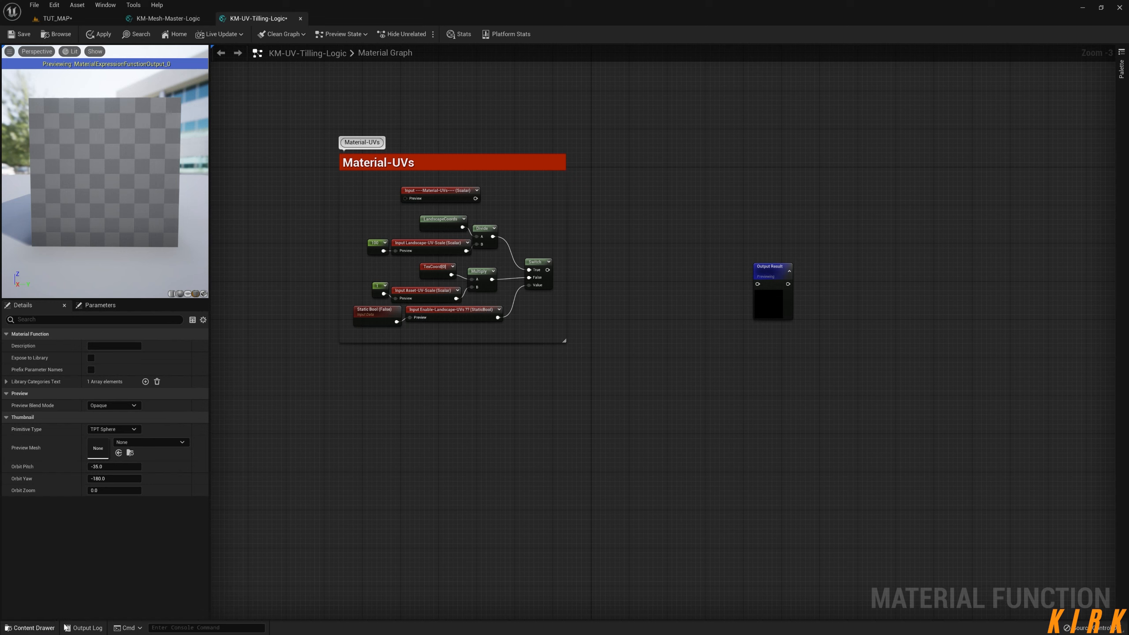
Step: Search all project content for "UV" and limit the results to textures
click(30, 627)
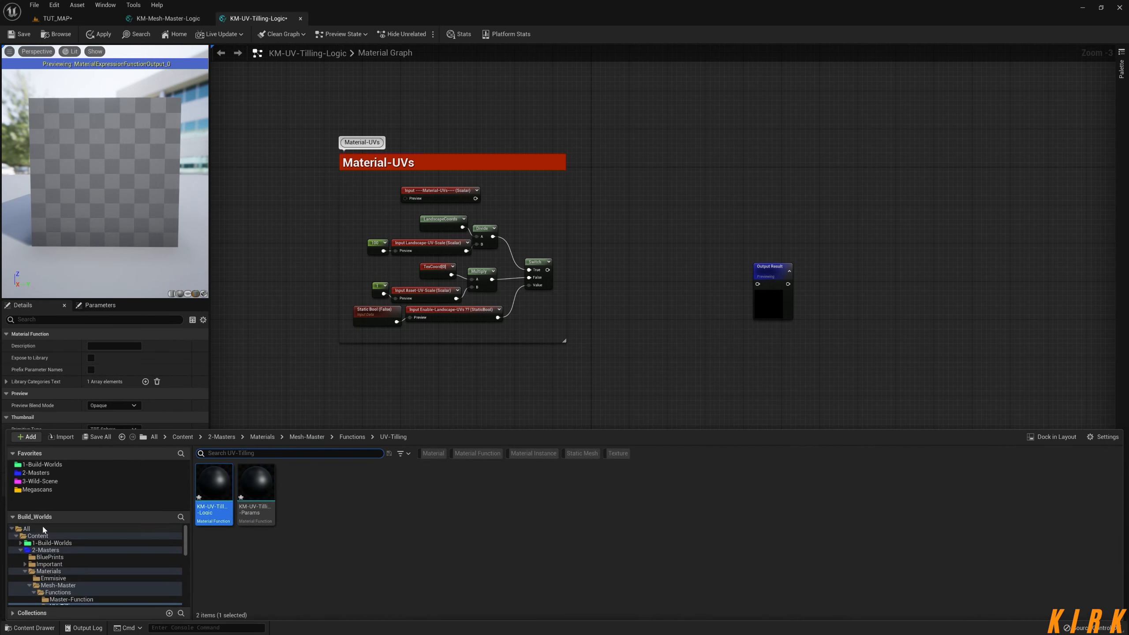
click(26, 529)
click(264, 454)
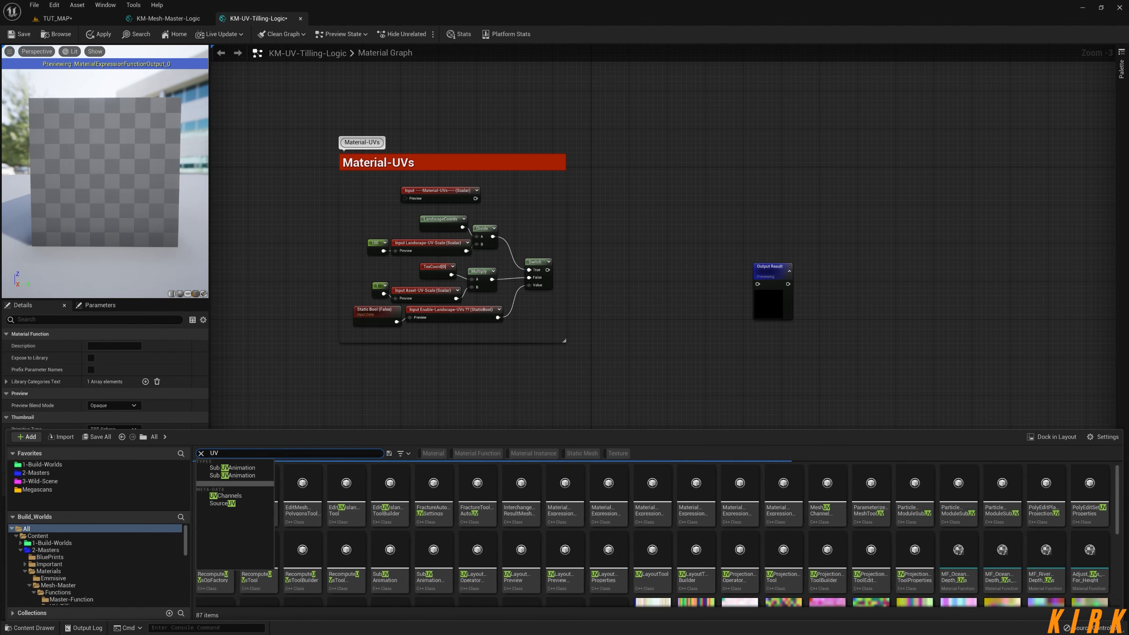
click(617, 453)
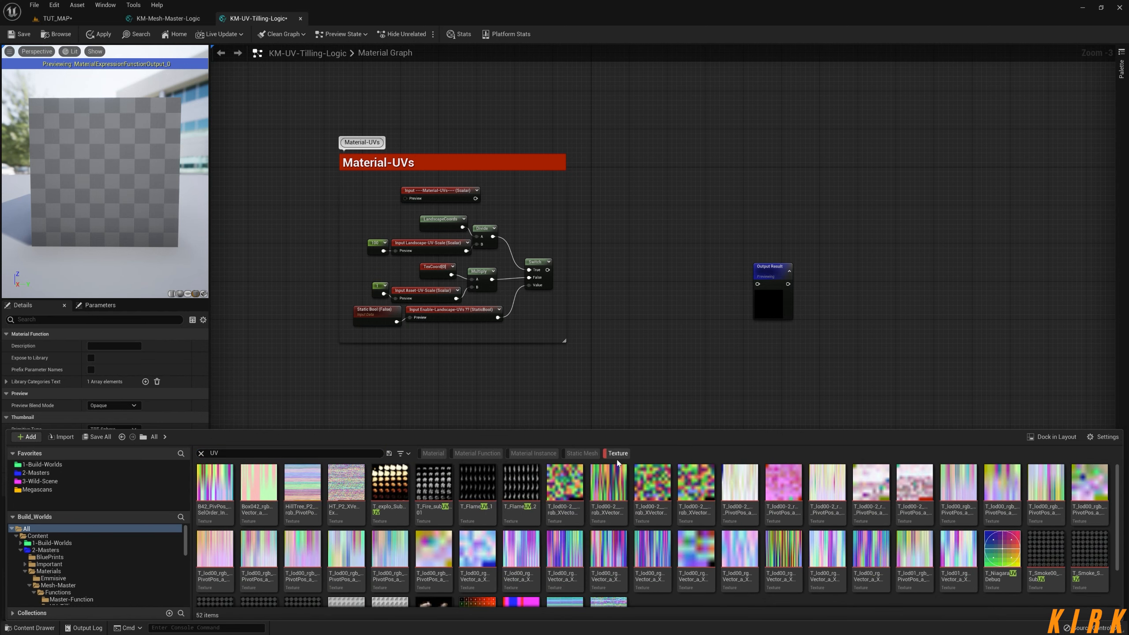
click(400, 454)
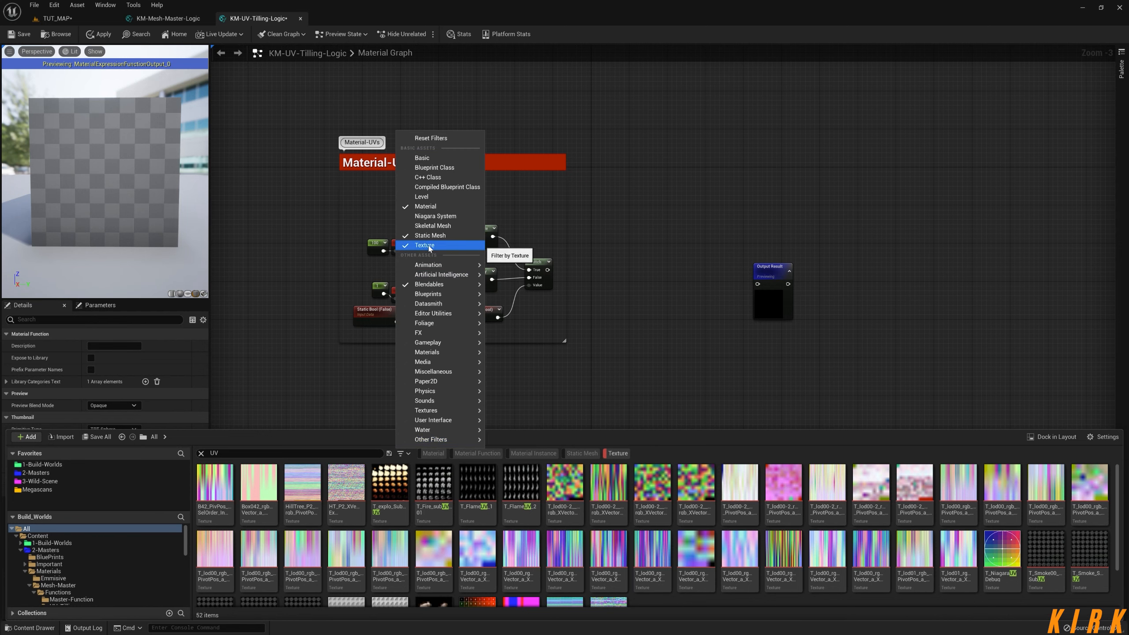
mouse_move(429, 265)
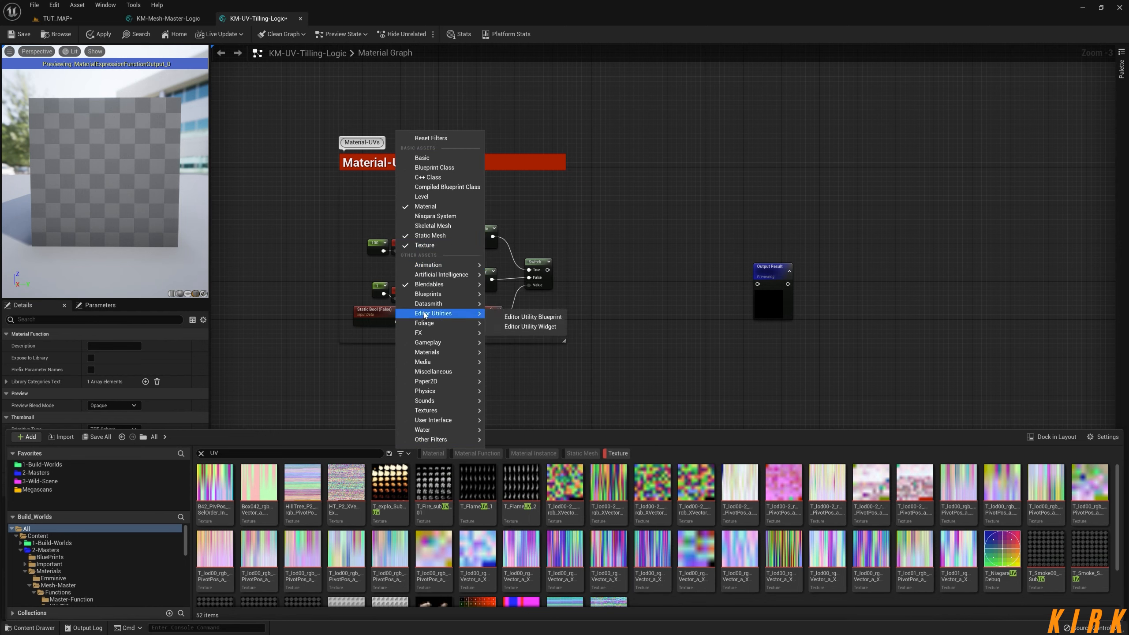
mouse_move(488, 297)
click(635, 460)
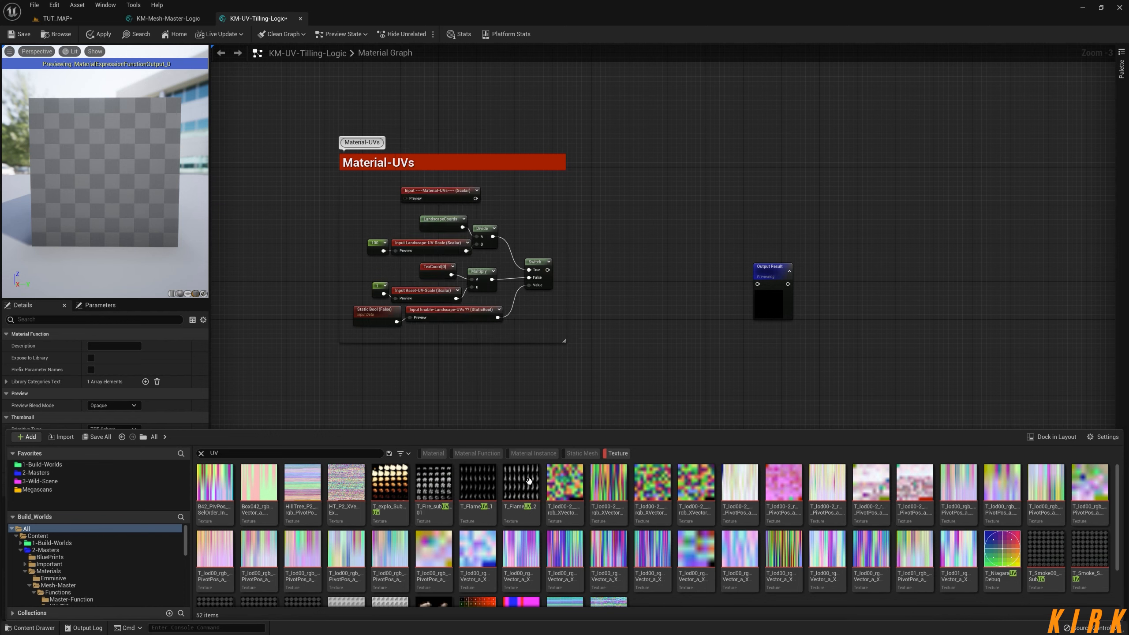
Step: Add the red-green UV grid texture as a Texture Sample node between the Material-UVs group and the Output Result node
scroll(693, 489, down, 2)
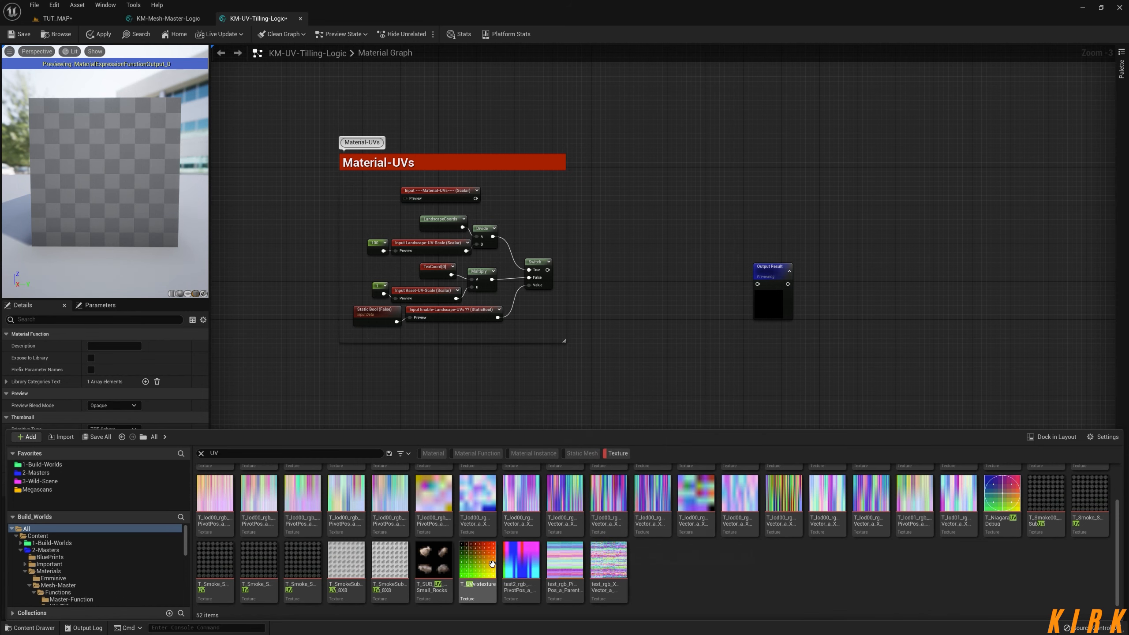
drag(487, 558, 622, 240)
right_drag(806, 266, 634, 266)
drag(598, 268, 662, 249)
drag(492, 278, 497, 243)
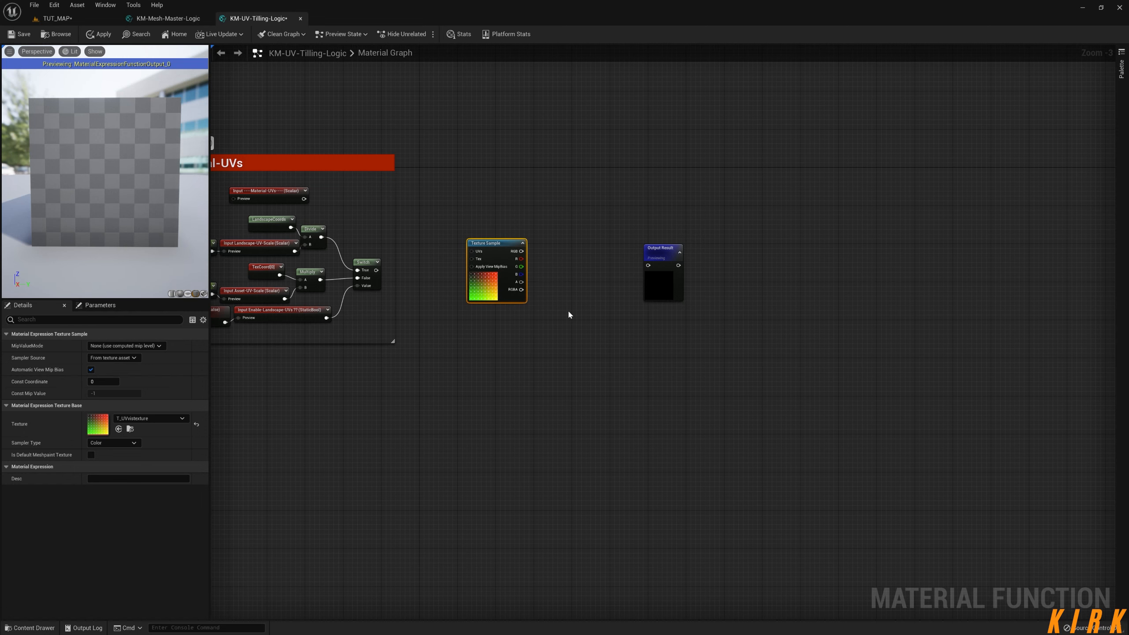
Step: Try moving the Texture Sample node closer to the Output Result node, and undo the last move
right_drag(569, 314, 508, 328)
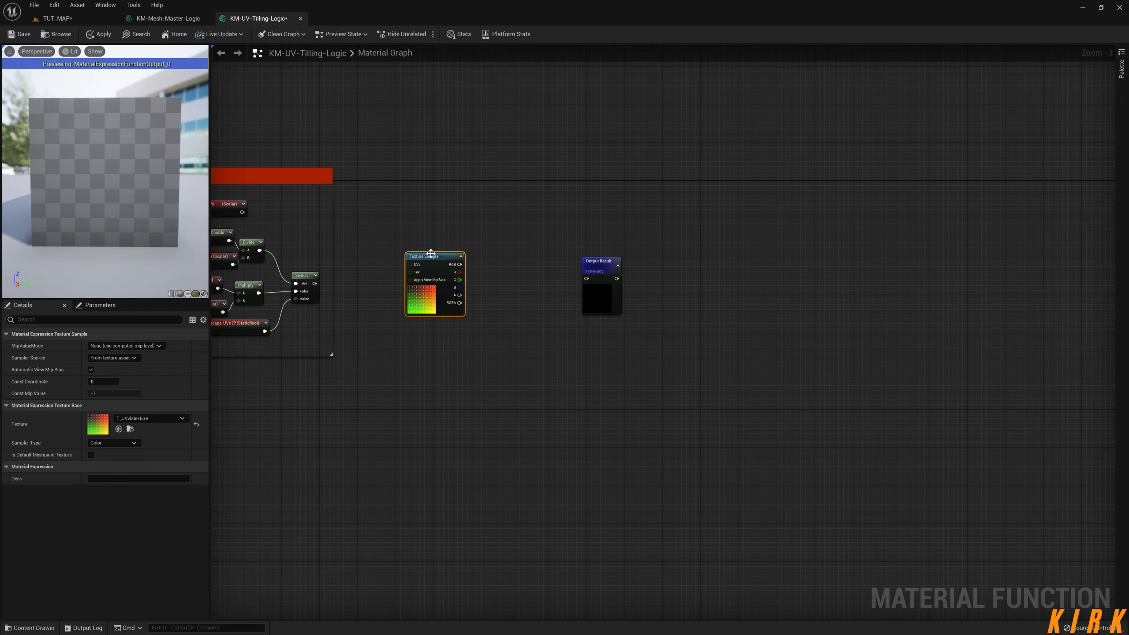
mouse_move(431, 253)
mouse_down()
mouse_move(469, 241)
mouse_move(445, 249)
mouse_up()
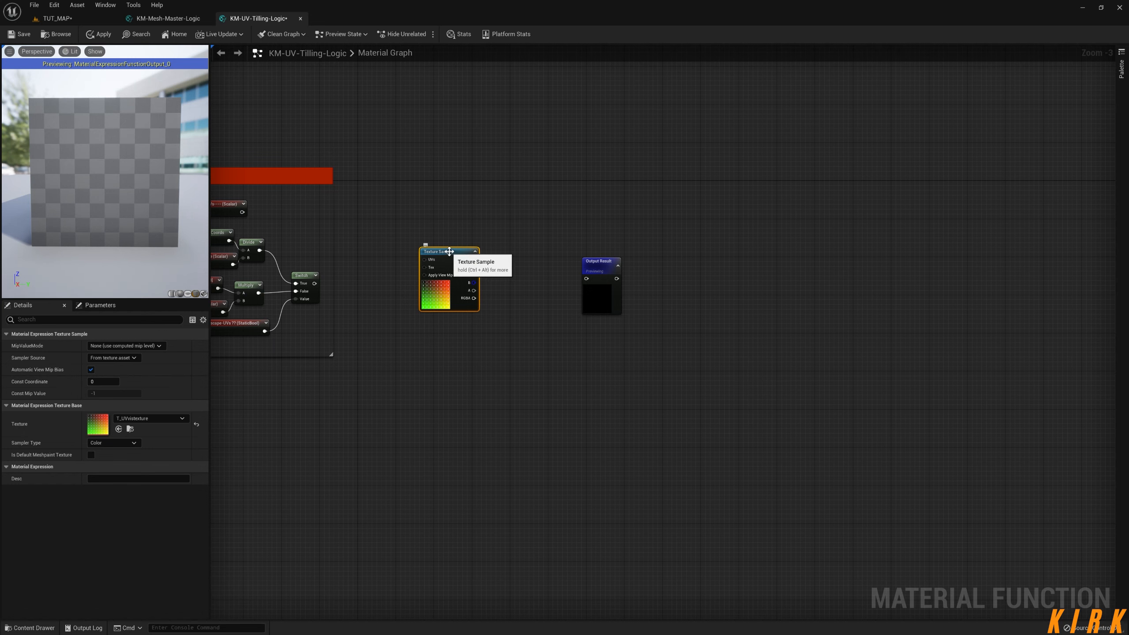
drag(448, 255, 453, 270)
right_drag(557, 303, 503, 297)
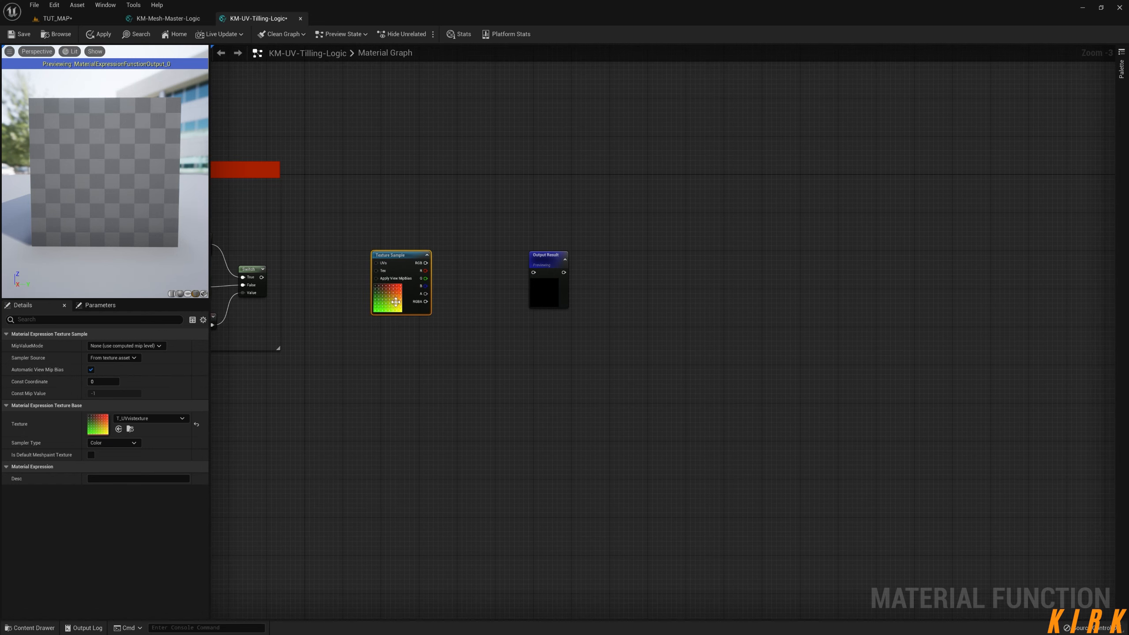
drag(399, 258, 418, 262)
right_drag(541, 333, 456, 319)
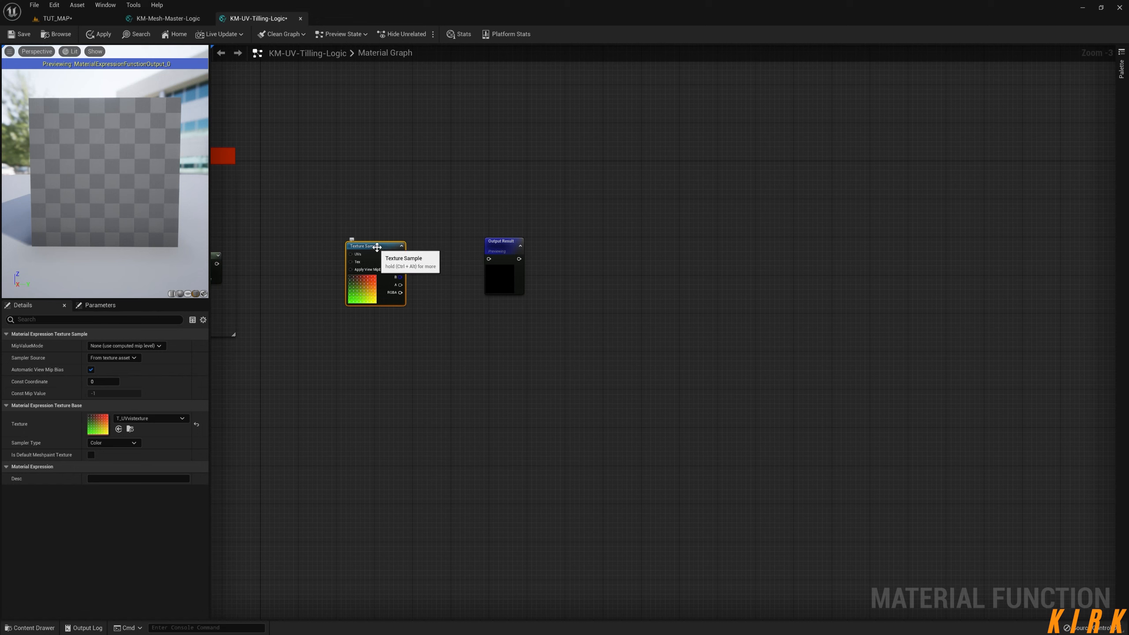
key(ctrl+z)
right_drag(359, 244, 374, 258)
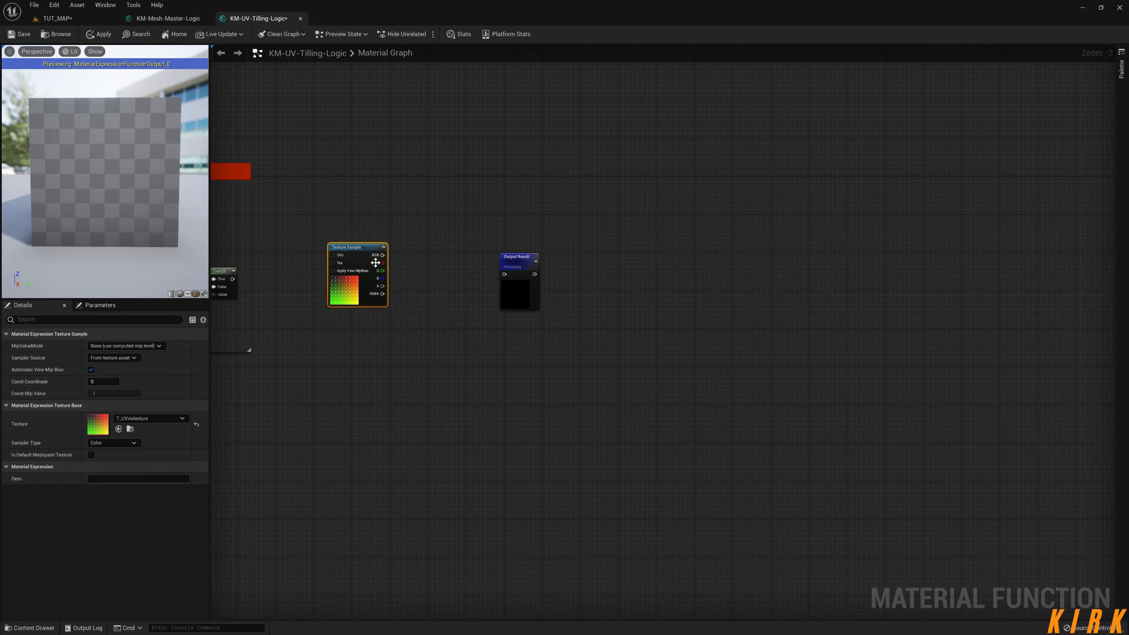
Step: Connect the Texture Sample's RGB output to Output Result and the Switch node's output to the Texture Sample's UVs input
drag(382, 255, 507, 276)
click(471, 306)
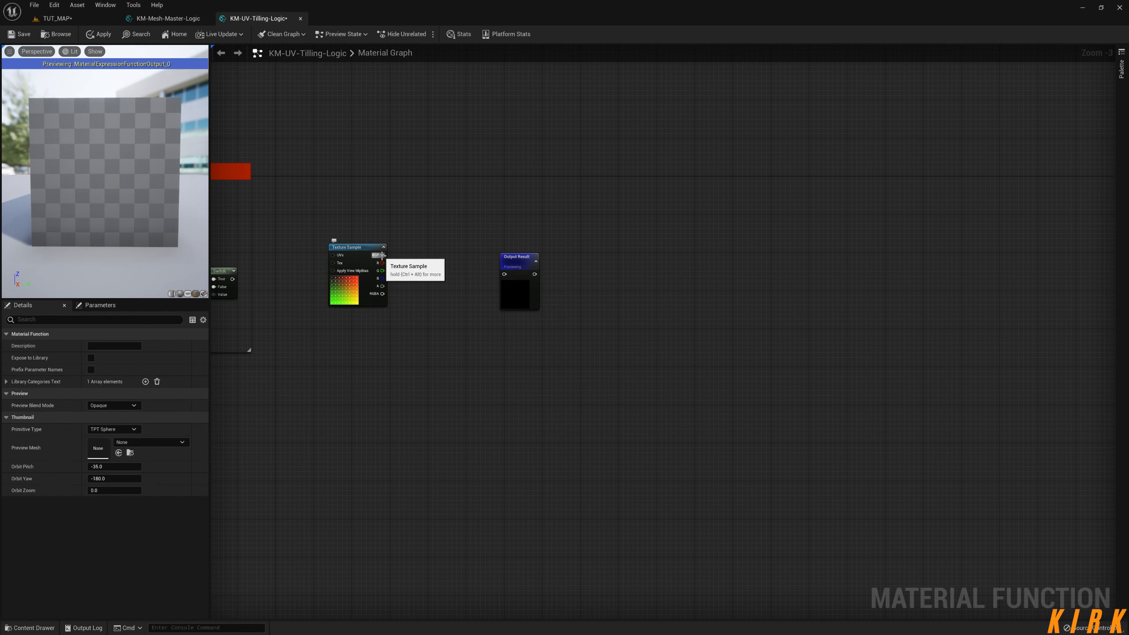
drag(506, 273, 566, 241)
right_drag(412, 261, 609, 239)
drag(554, 225, 634, 227)
drag(430, 256, 611, 232)
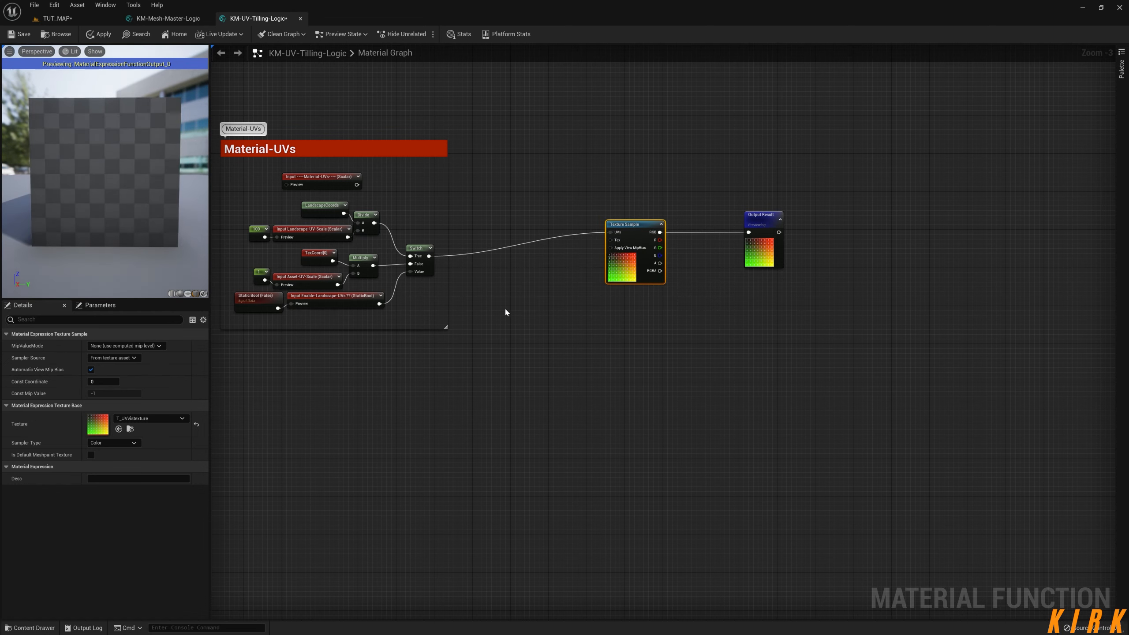
right_drag(504, 307, 701, 304)
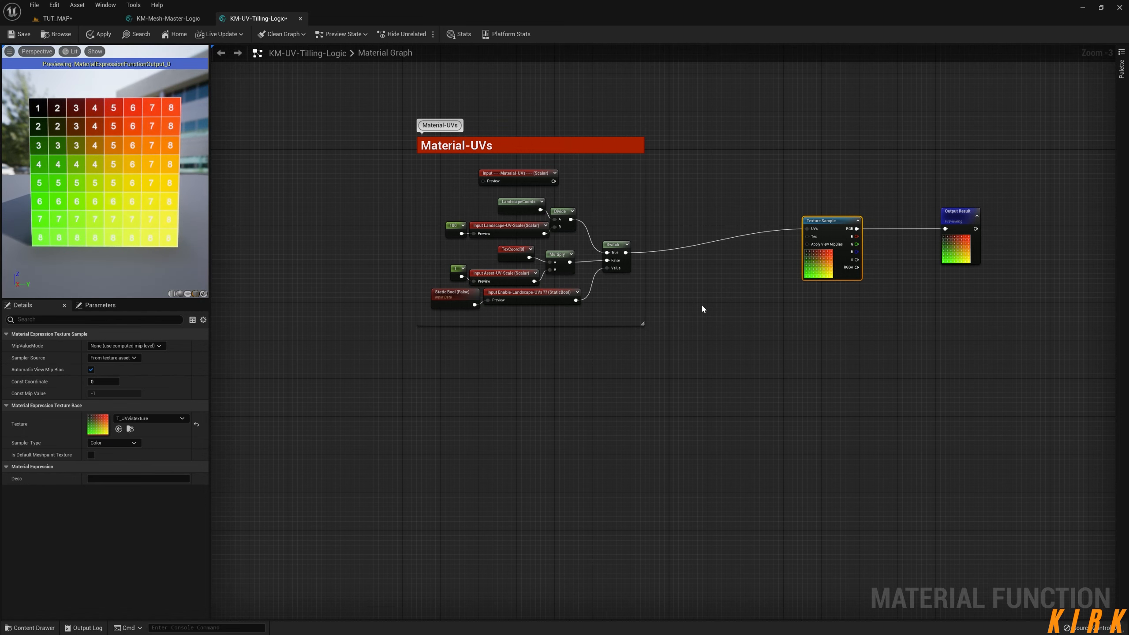
right_drag(716, 346, 665, 398)
drag(656, 142, 272, 390)
click(619, 425)
right_drag(757, 432, 658, 432)
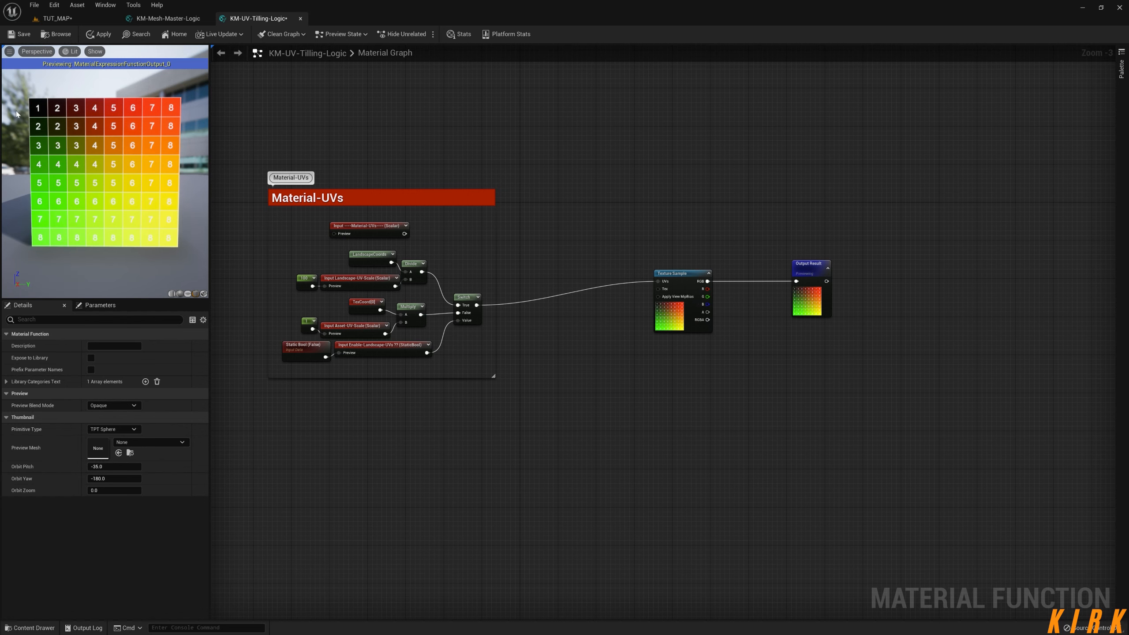
right_drag(290, 359, 368, 361)
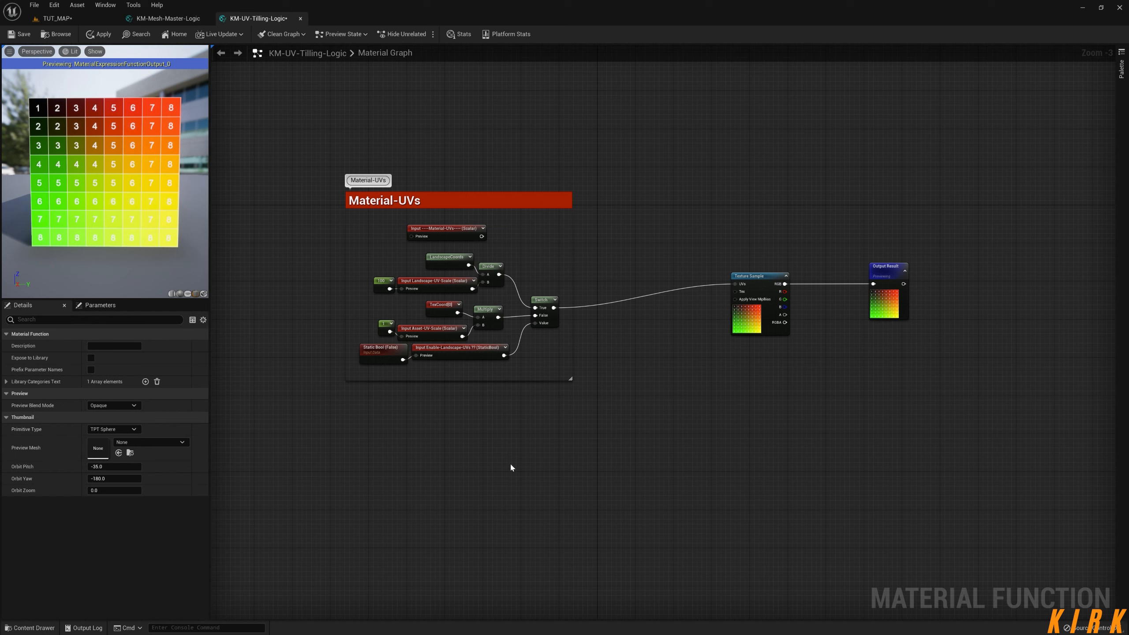
Step: Move Output Result next to the Texture Sample node and line the pair up with the Switch node's output
drag(754, 272, 754, 292)
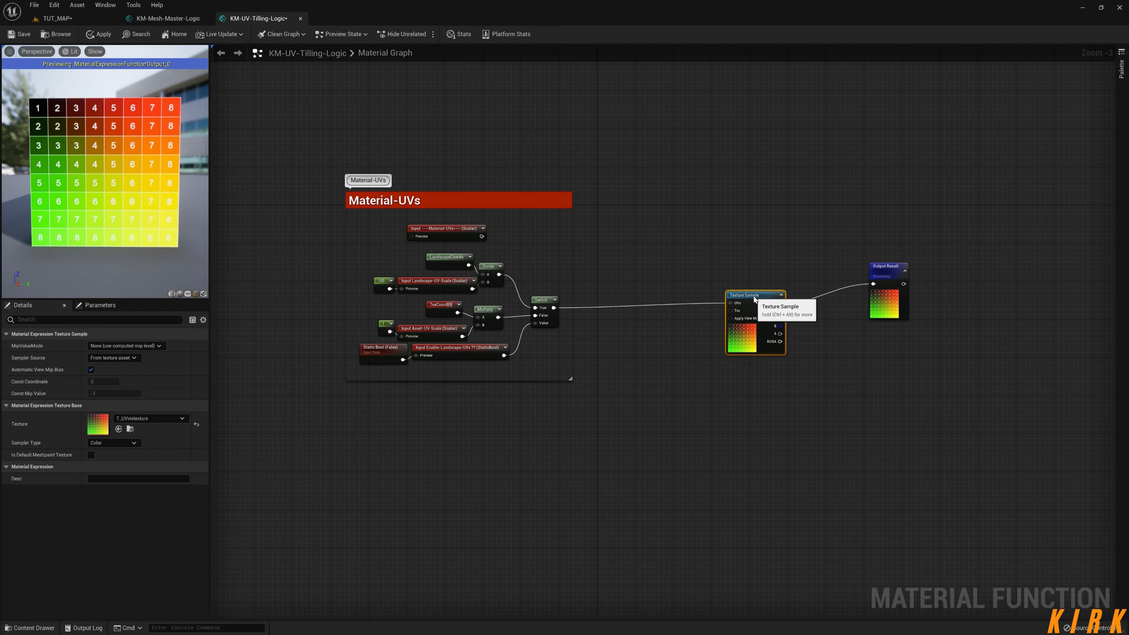
drag(897, 263, 720, 351)
drag(755, 314, 755, 318)
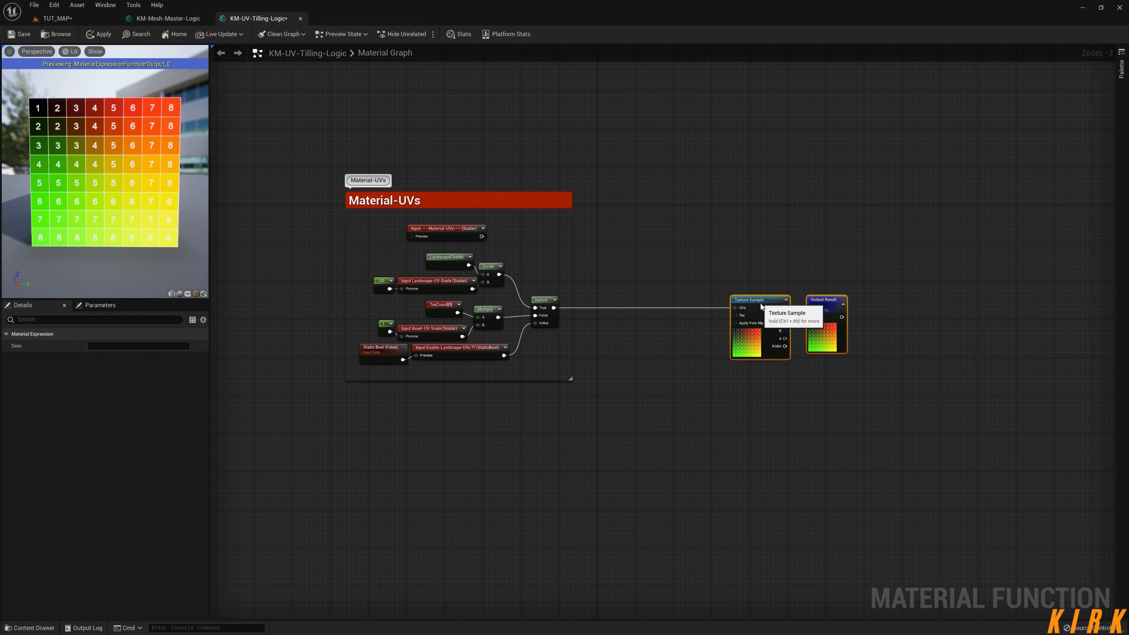
click(697, 358)
Step: Move the TexCoord, constant 1, Asset-UV-Scale input and Multiply nodes out of the Material-UVs comment box to its left side
right_drag(545, 421, 691, 400)
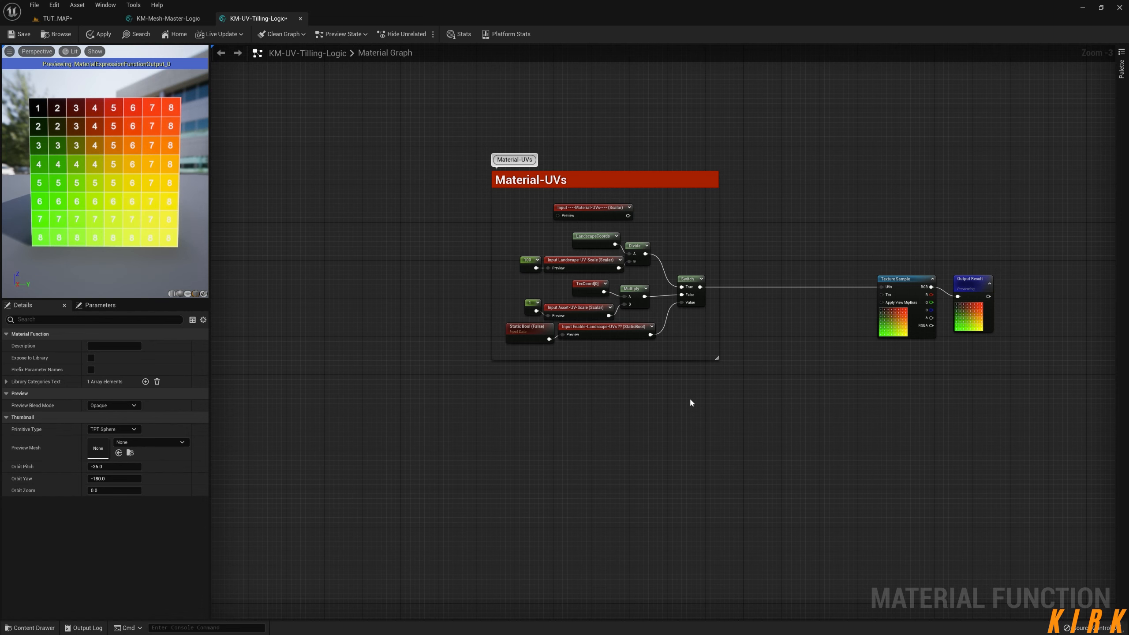
right_drag(690, 419, 826, 410)
right_drag(784, 369, 758, 475)
scroll(680, 388, up, 3)
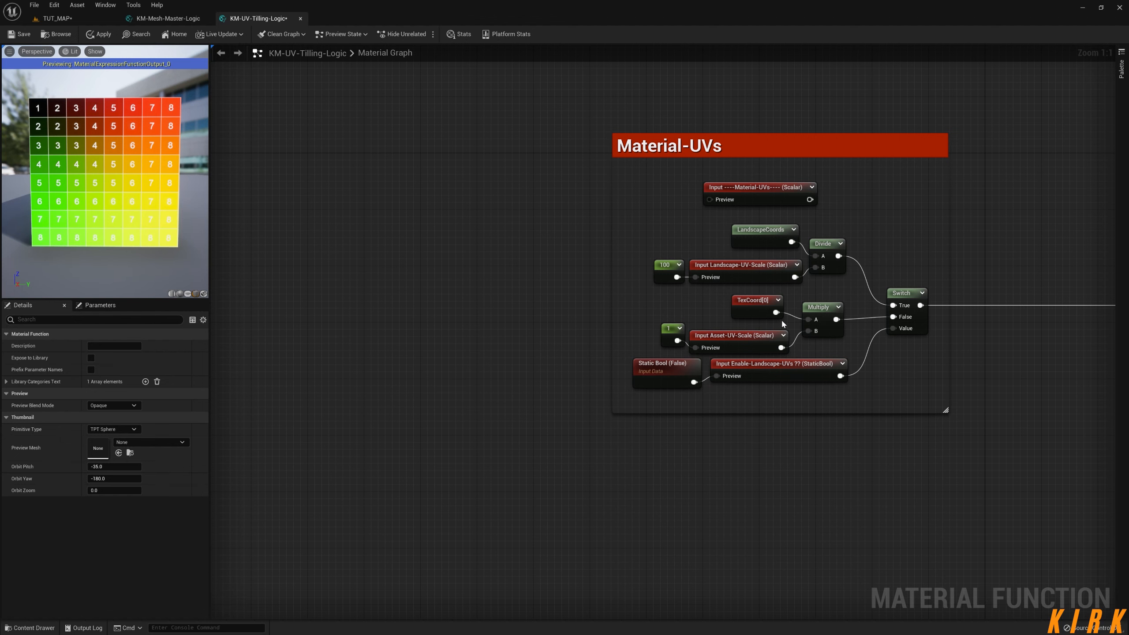
right_drag(577, 339, 666, 326)
drag(730, 291, 553, 293)
right_drag(683, 338, 586, 341)
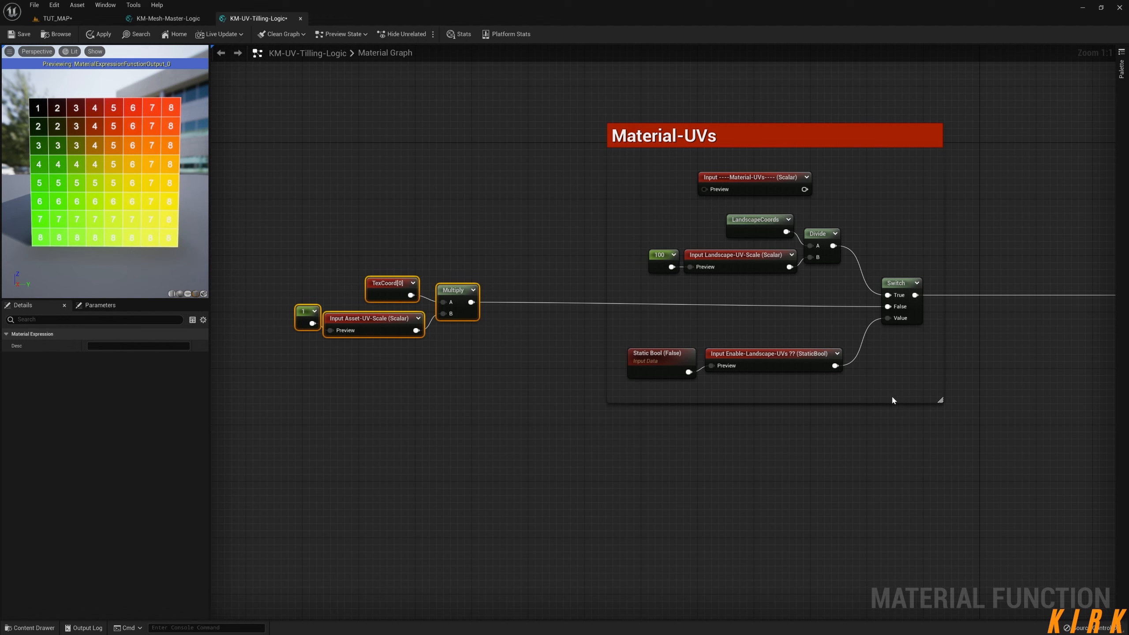
Step: Review the settings of the existing function input nodes, including Enable-Landscape-UVs, Landscape-UV-Scale, Material-UVs and Asset-UV-Scale
click(784, 361)
click(738, 265)
click(756, 184)
click(374, 328)
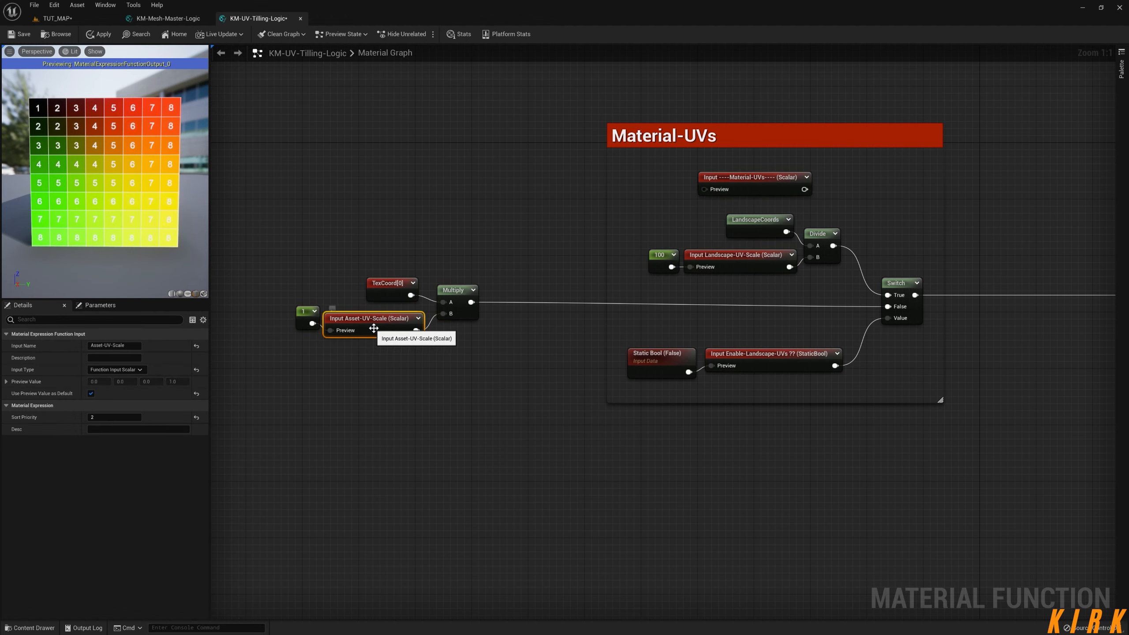
Step: Add a trial FunctionInput node below the Material-UVs group, view its input type choices, and delete the node
right_click(556, 427)
text(inpu)
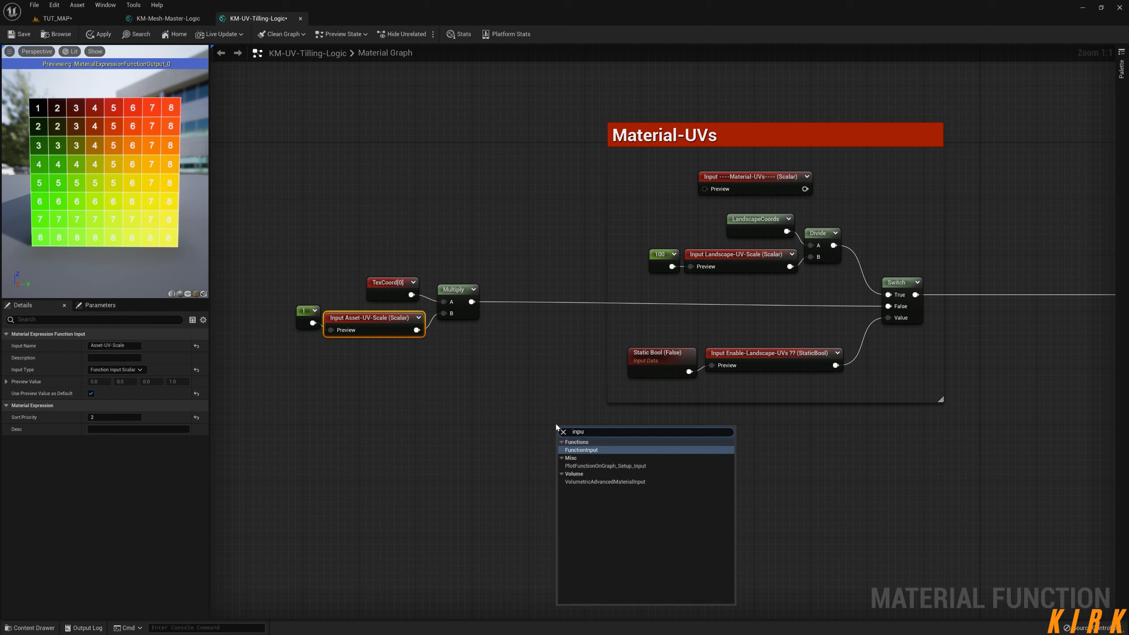
key(Return)
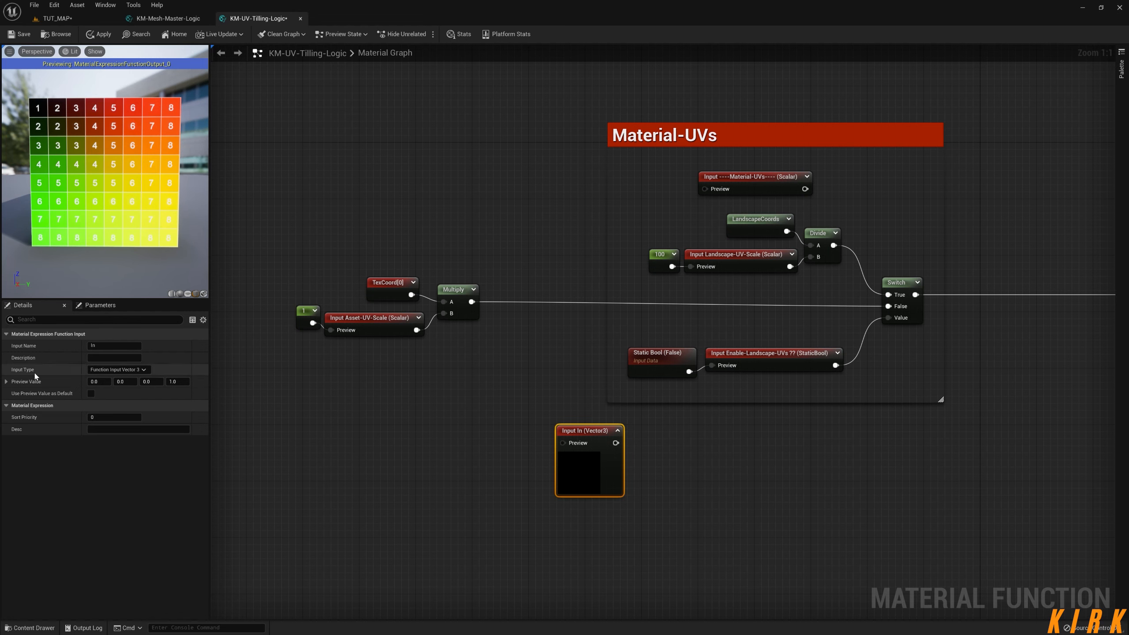
click(146, 372)
click(492, 498)
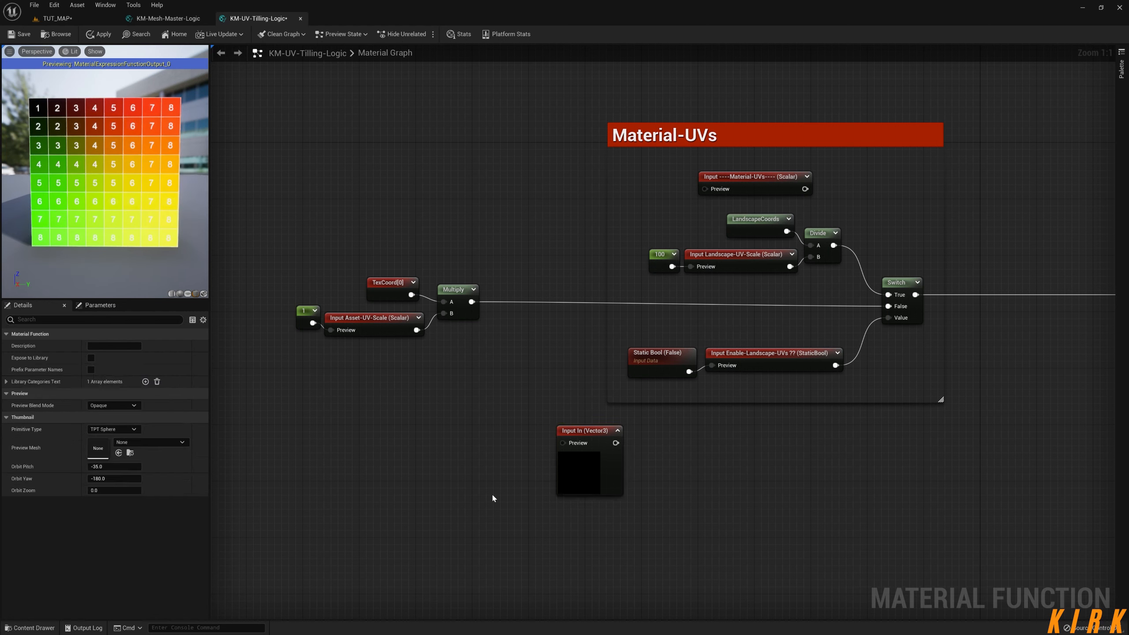
drag(612, 437, 596, 453)
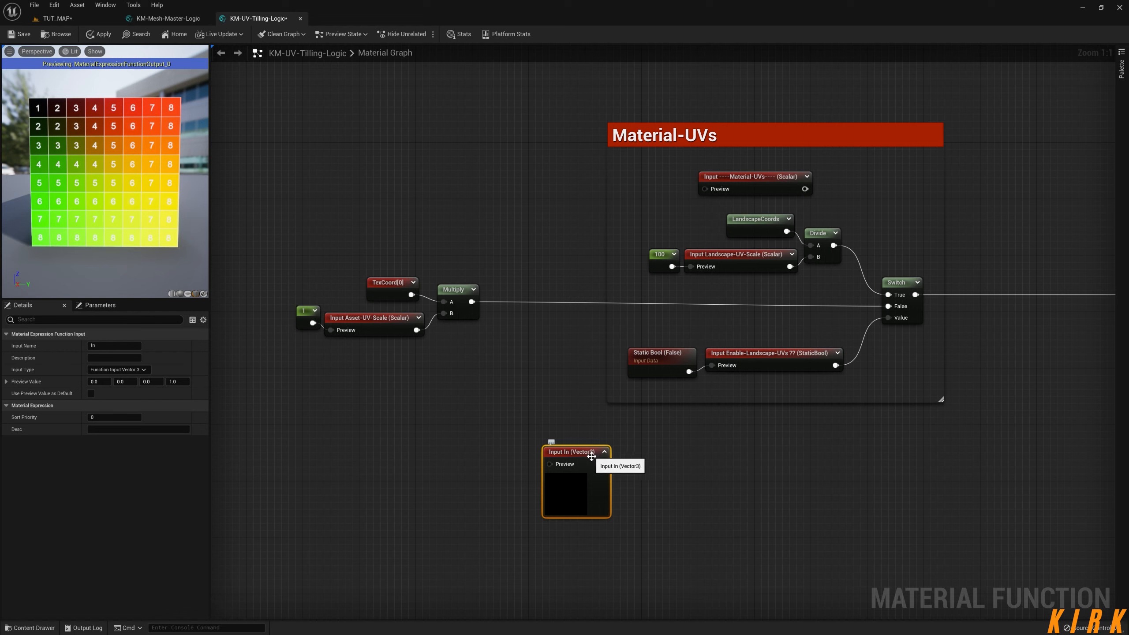
key(Delete)
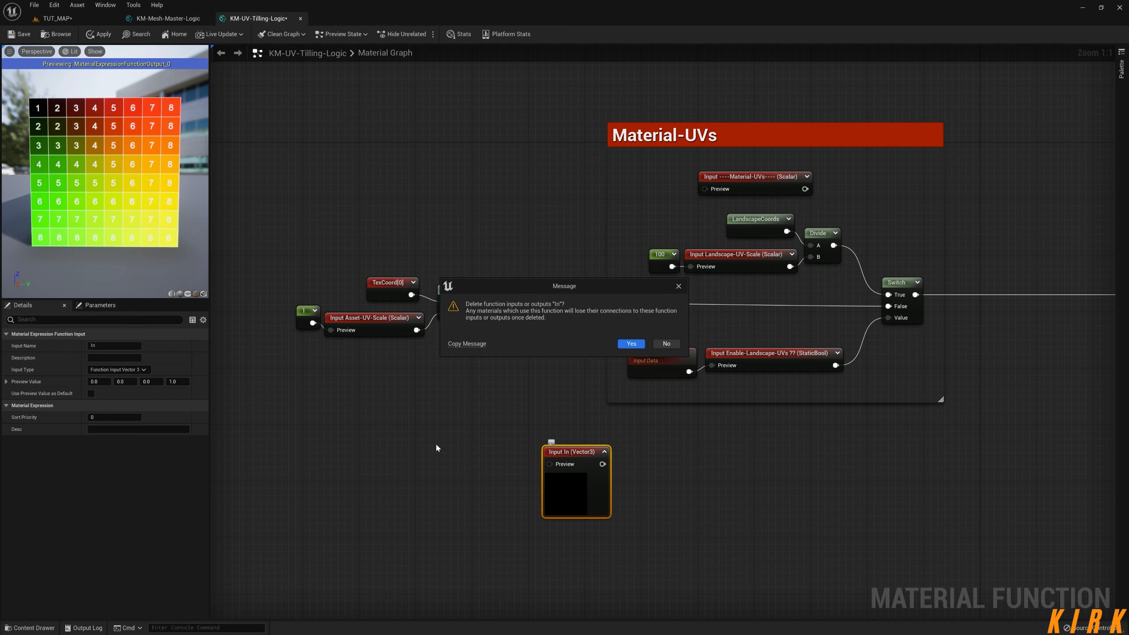
click(631, 343)
right_drag(465, 443, 710, 380)
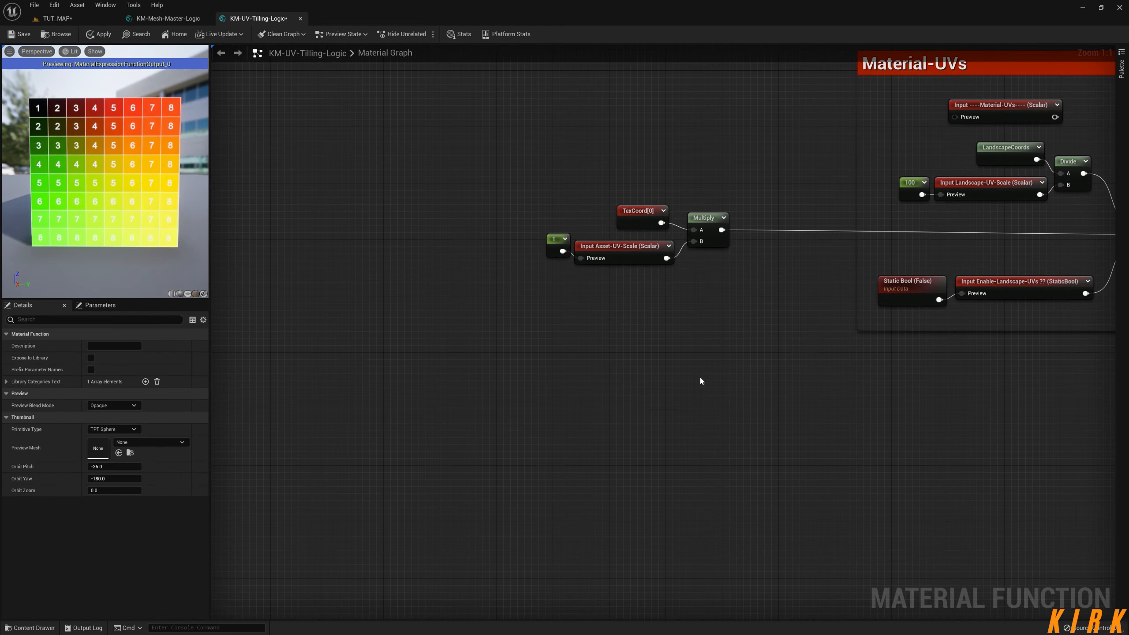
Step: Move the constant 1 and Asset-UV-Scale nodes below TexCoord and disconnect Asset-UV-Scale from the Multiply node's B input
drag(562, 243, 506, 338)
click(614, 292)
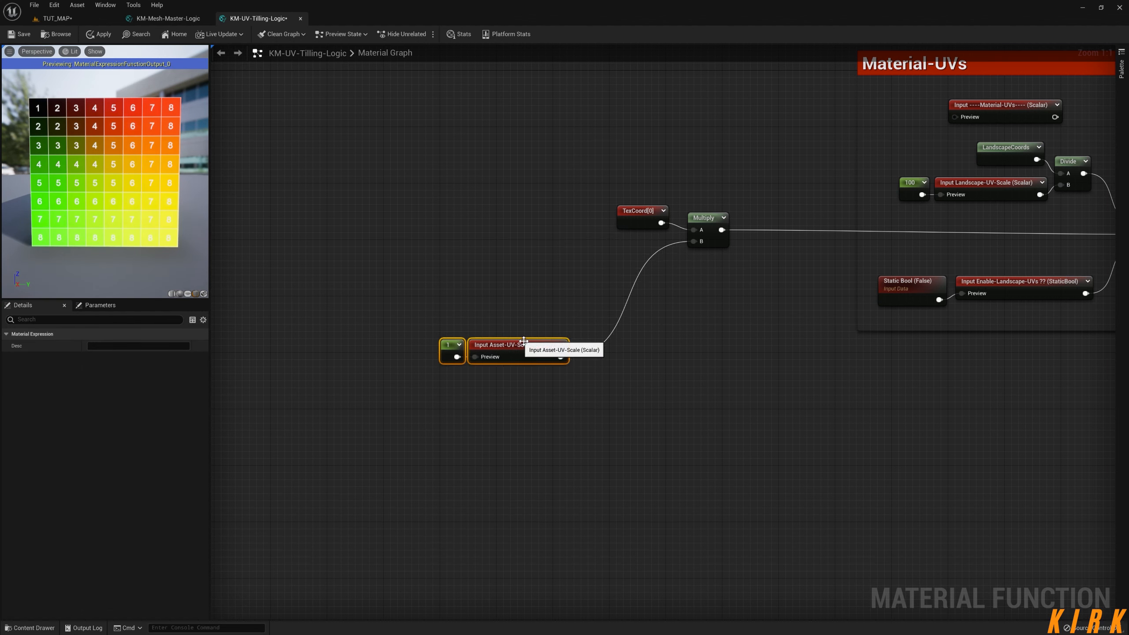
alt+click(561, 357)
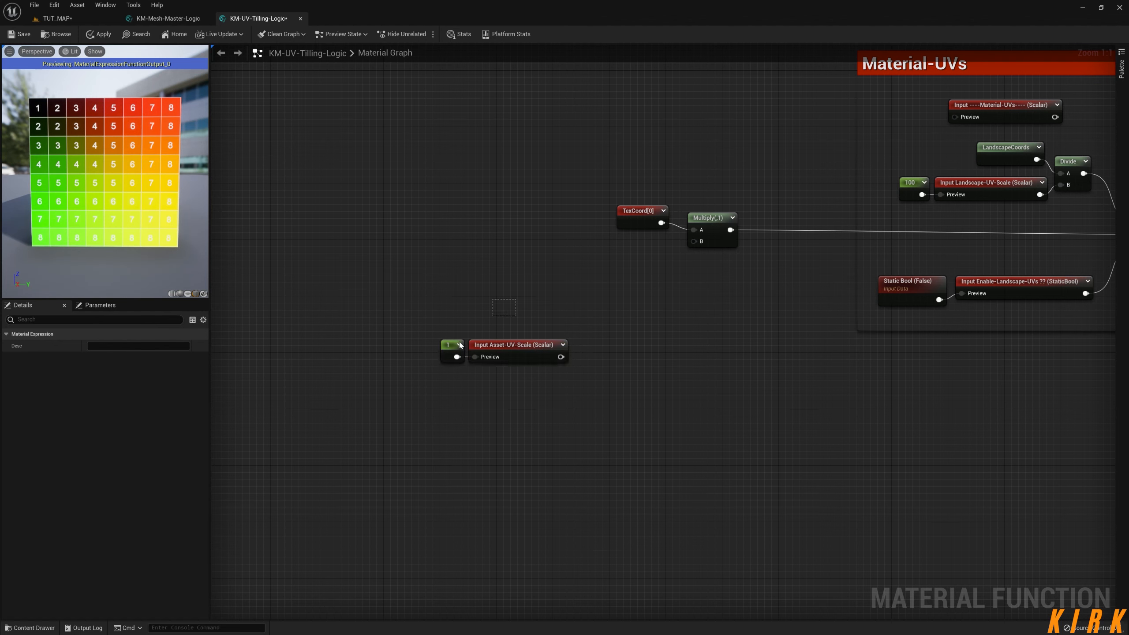
Step: Place the constant 1 and Asset-UV-Scale nodes above the Material-UVs comment box and shift TexCoord and Multiply farther away from the box
drag(525, 351, 938, 124)
right_drag(766, 407, 716, 307)
drag(668, 200, 526, 278)
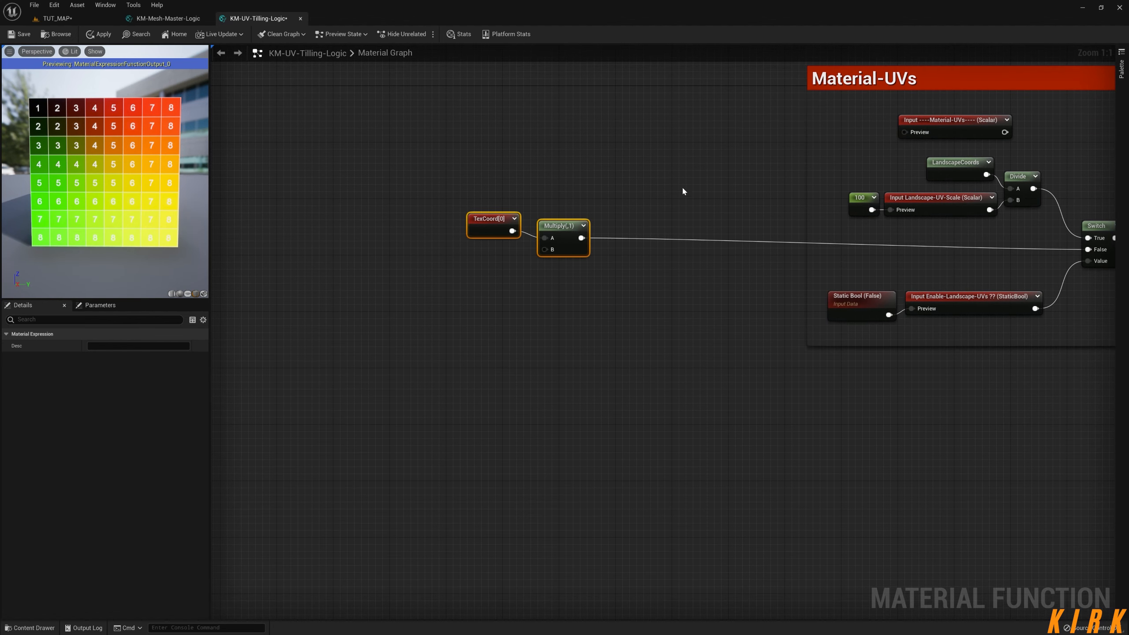
right_drag(734, 181, 624, 294)
drag(782, 158, 720, 125)
mouse_move(851, 136)
mouse_down()
mouse_move(666, 166)
mouse_move(743, 129)
mouse_move(849, 136)
mouse_up()
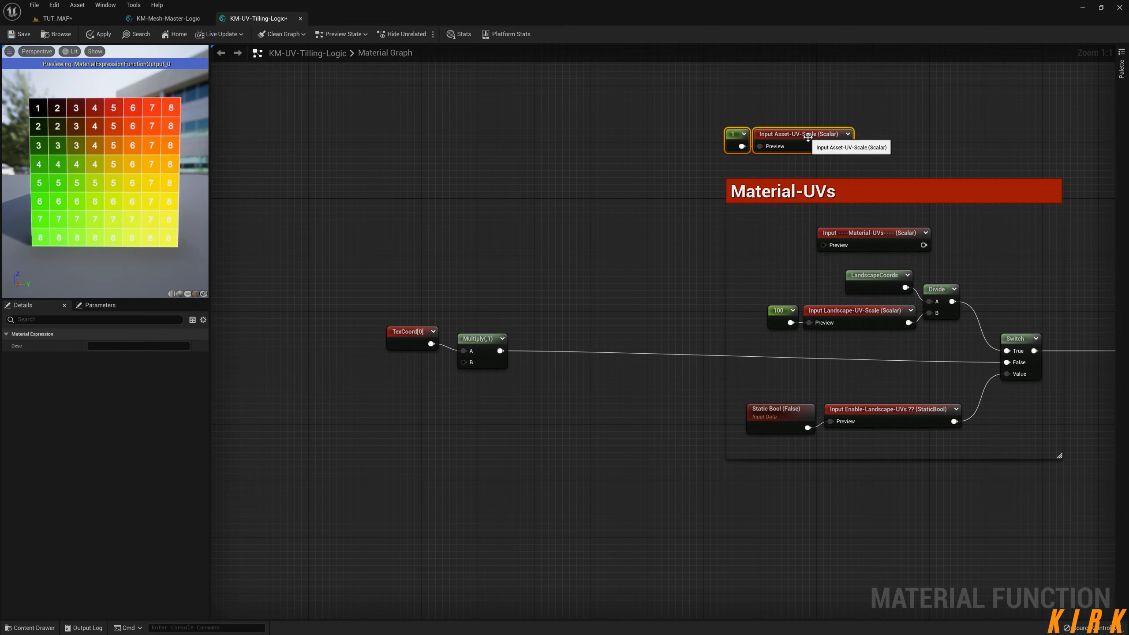
Step: Add an AppendVector node connected to the Multiply node's B input and place it just below TexCoord
right_drag(497, 424, 545, 387)
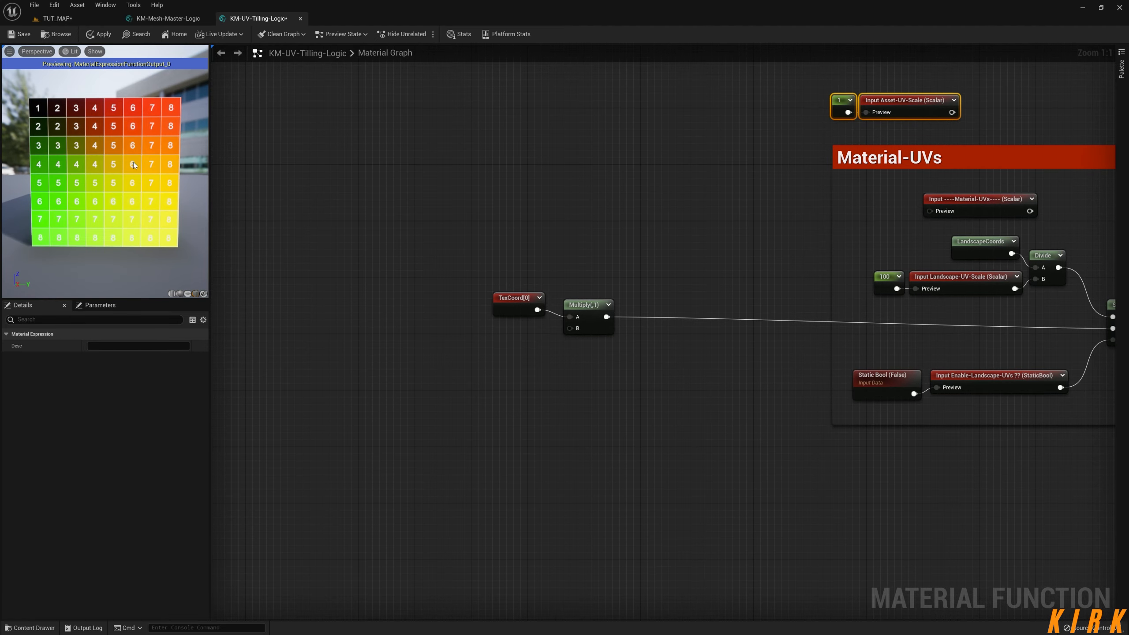
right_drag(479, 414, 735, 320)
right_drag(769, 275, 706, 239)
drag(704, 237, 608, 329)
text(append)
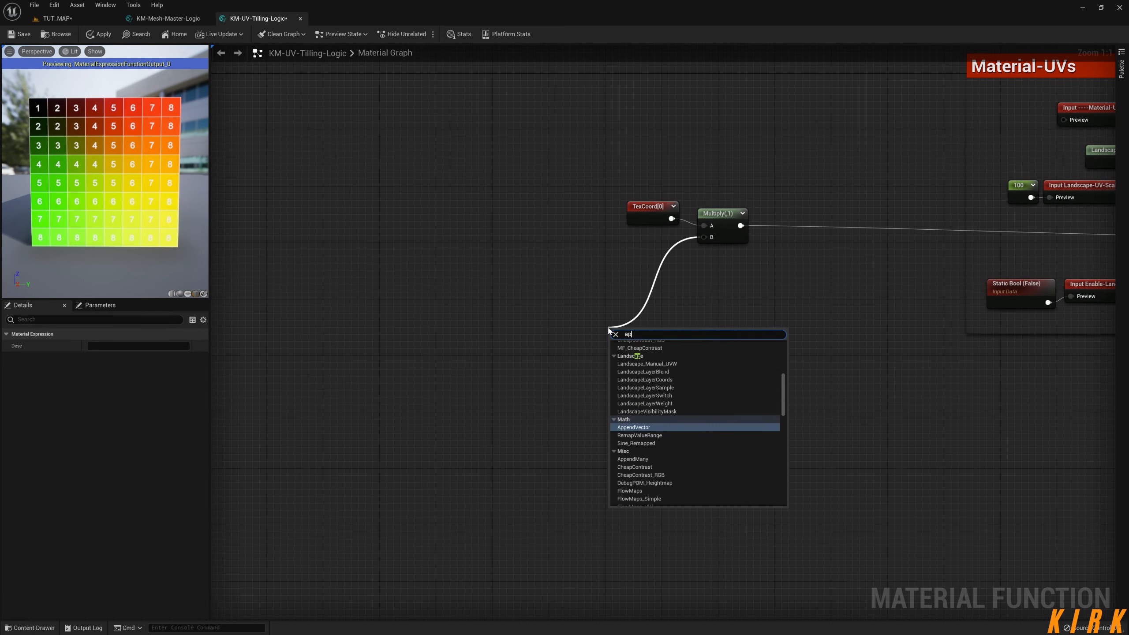
key(Return)
drag(624, 360, 628, 297)
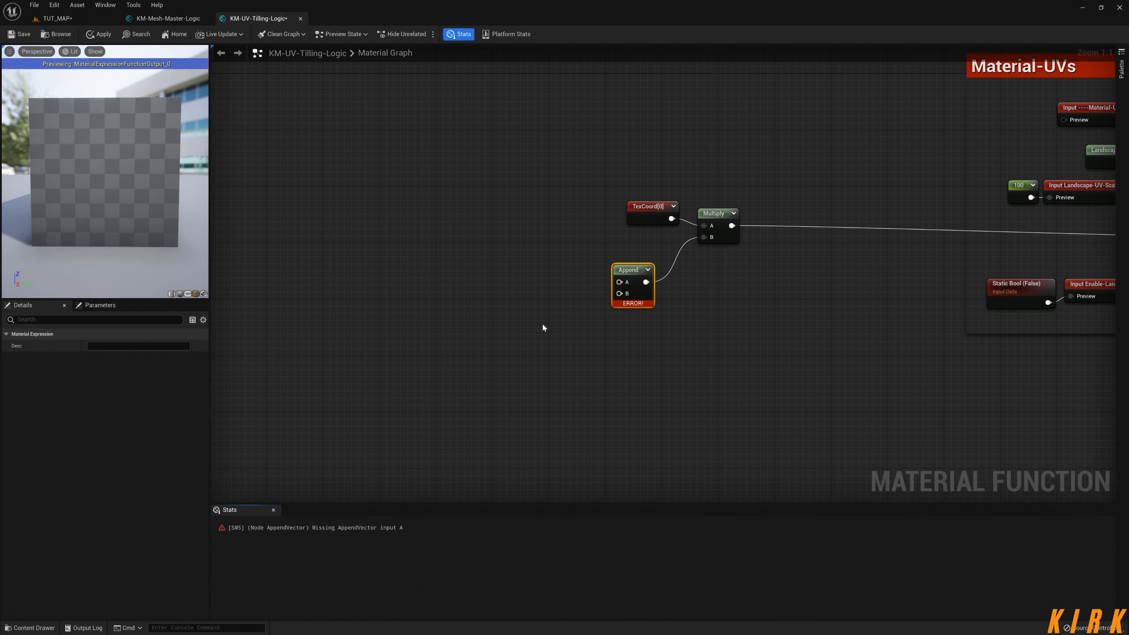
drag(626, 273, 634, 267)
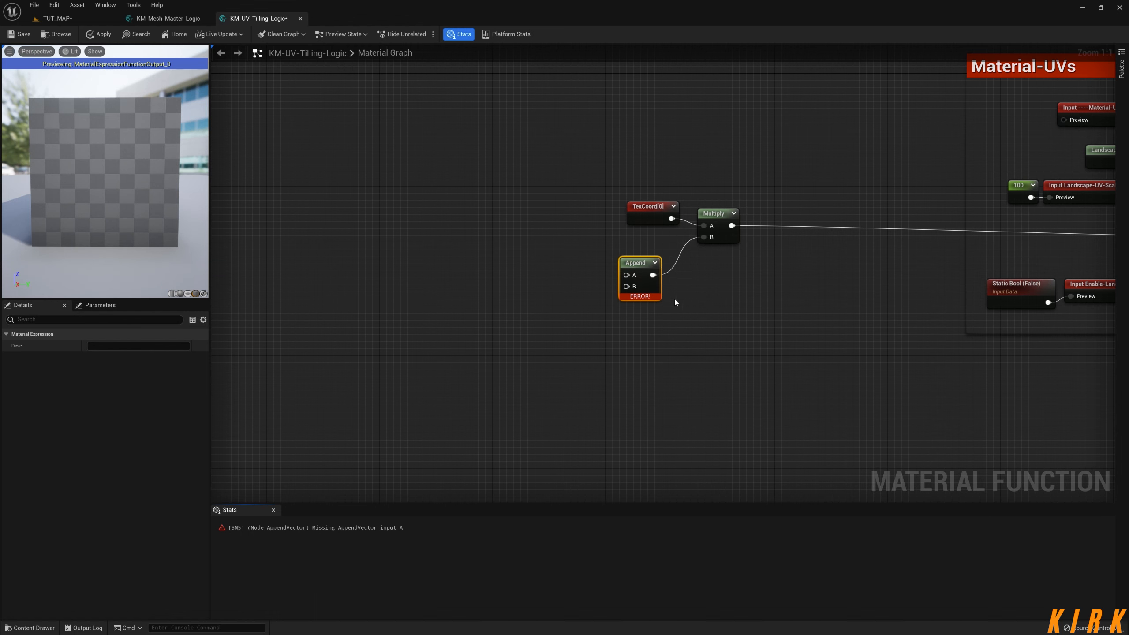
Step: Add a scalar FunctionInput node feeding the Append node's A input and name it UV-Texture-Scale-X
right_drag(674, 302, 758, 345)
drag(663, 301, 493, 252)
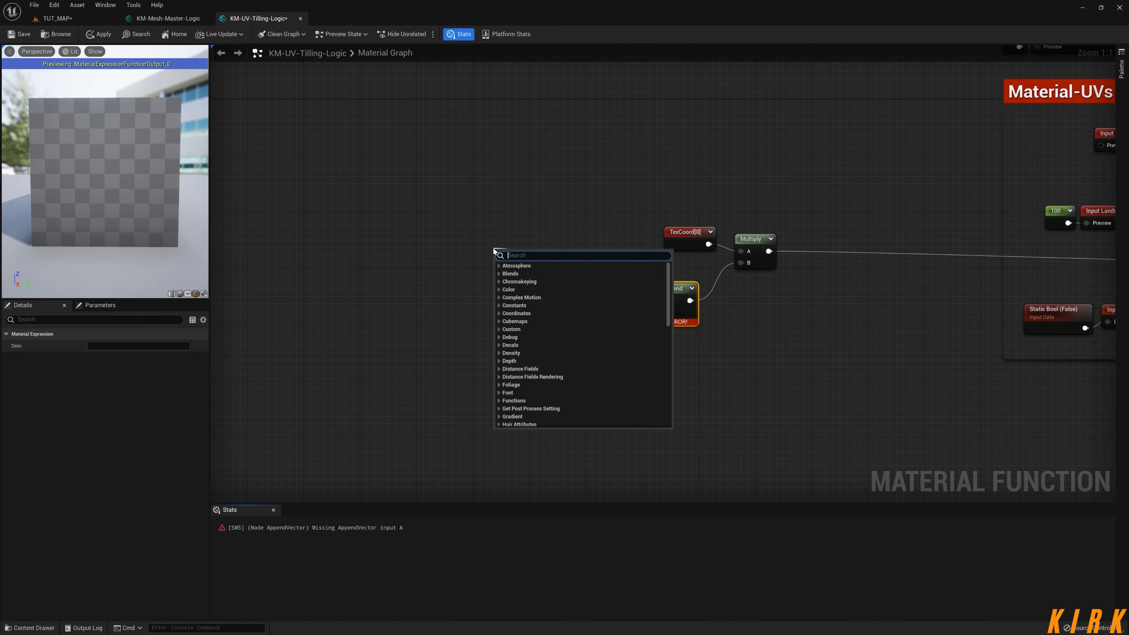
text(input)
key(Return)
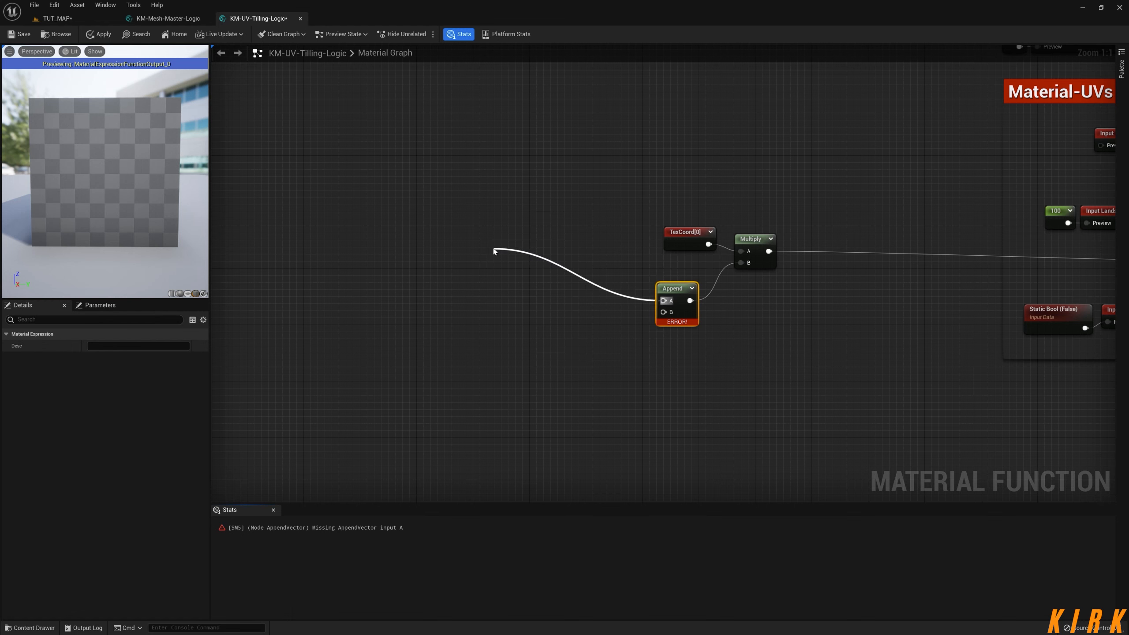
drag(525, 255, 504, 233)
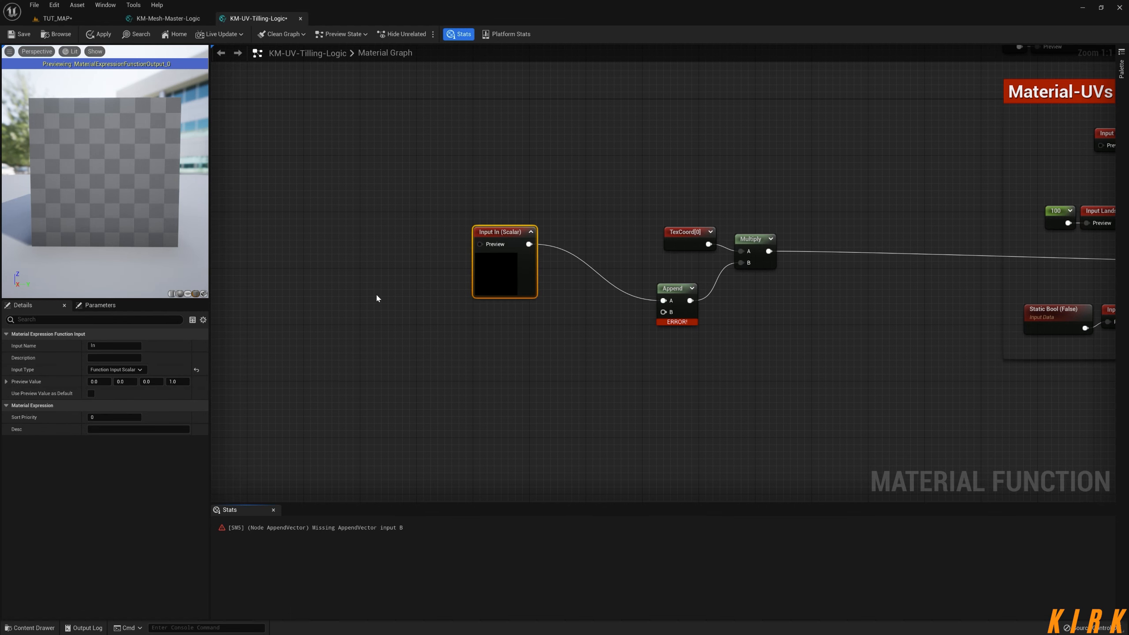
click(104, 345)
click(450, 354)
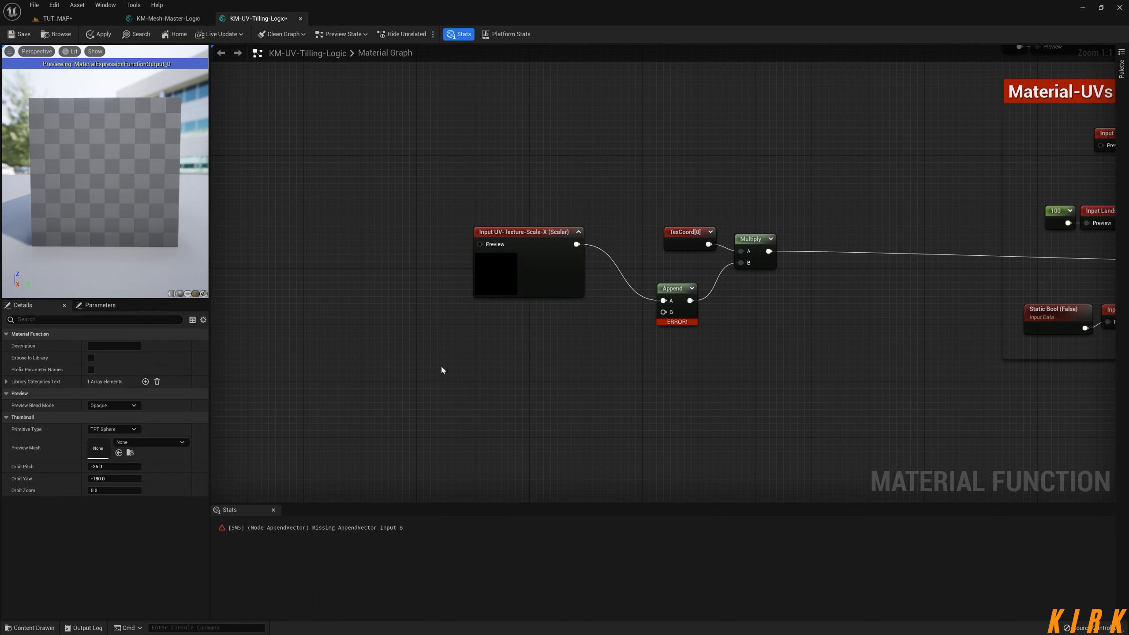
click(538, 267)
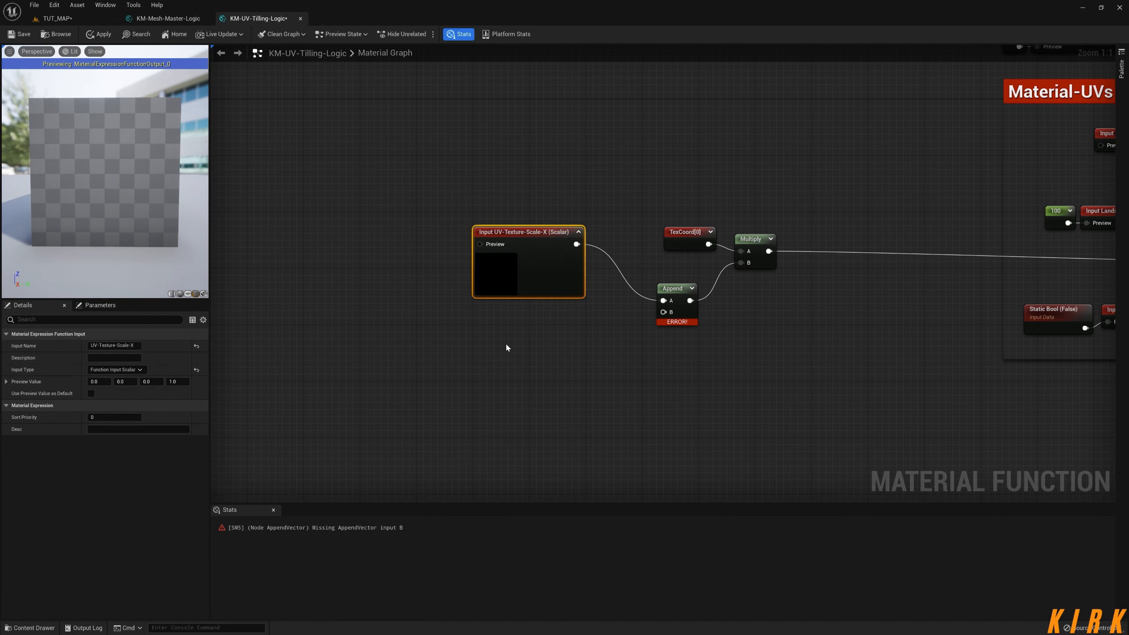
key(ctrl+d)
drag(556, 359, 515, 324)
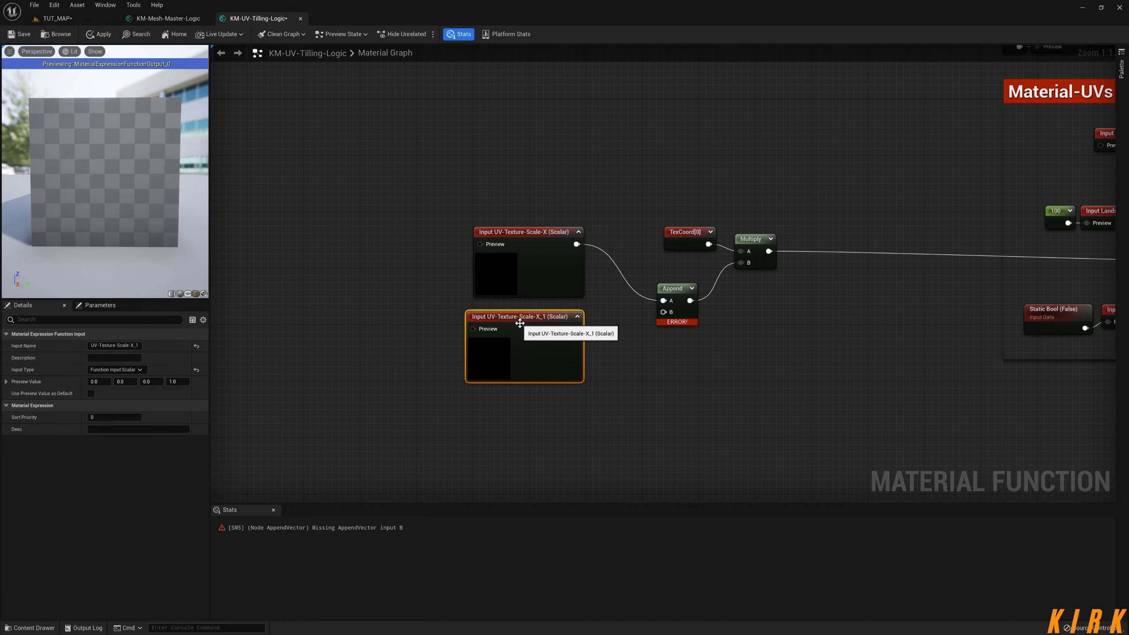
double_click(134, 346)
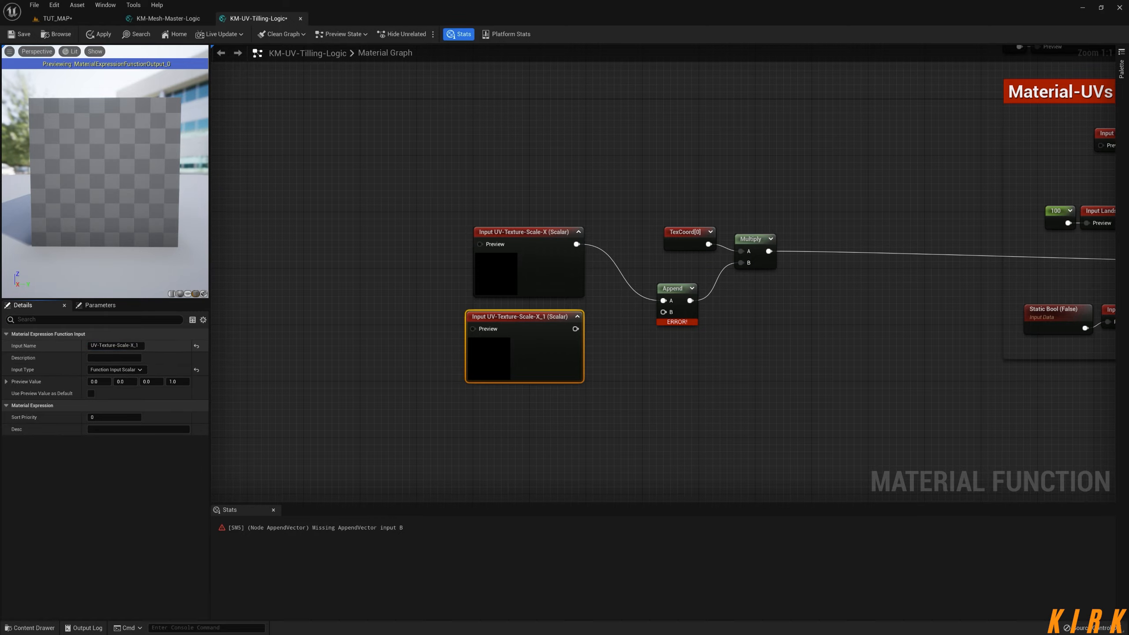
key(Escape)
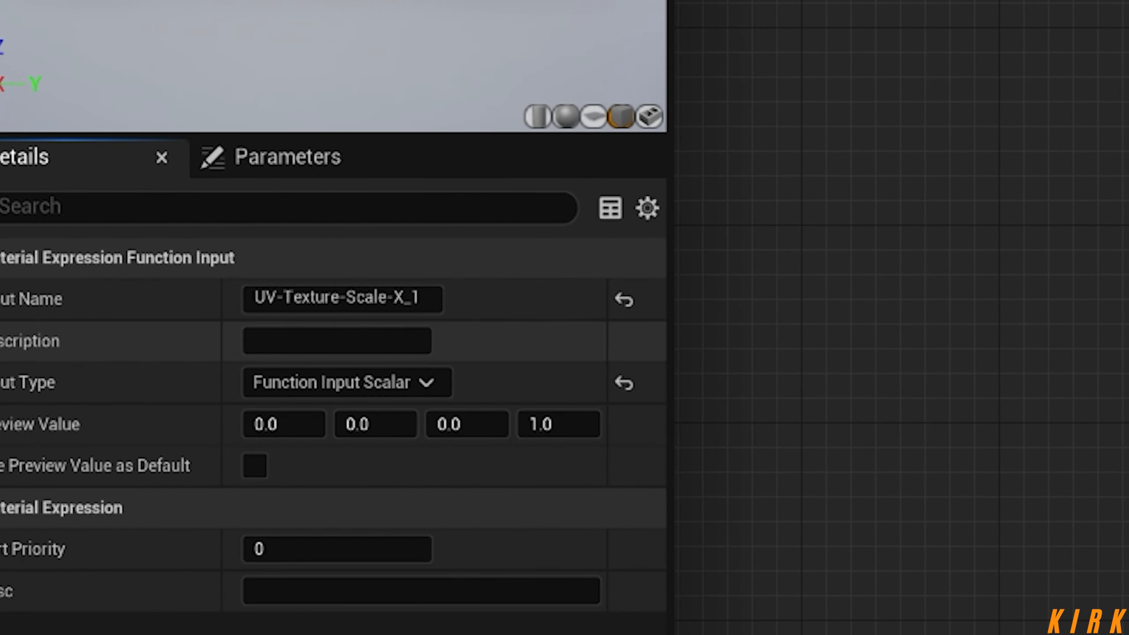
click(267, 297)
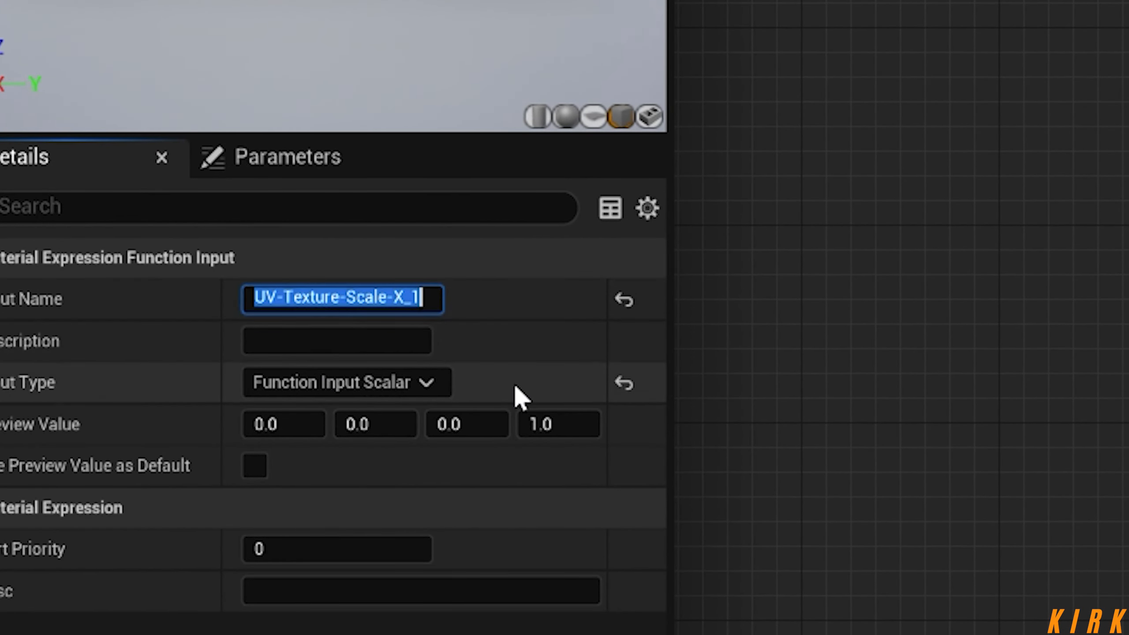
key(Left)
key(Left)
key(Left)
key(BackSpace)
text(_)
key(Left)
key(Left)
key(Left)
key(Left)
key(Left)
key(Left)
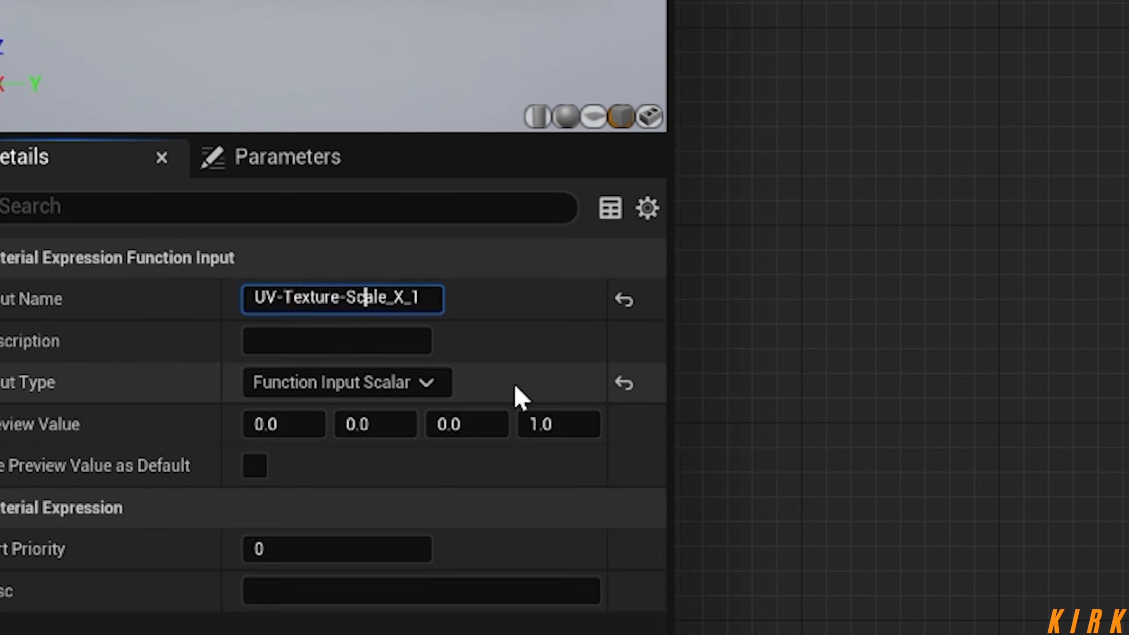
key(BackSpace)
text(_)
key(Left)
key(Left)
key(BackSpace)
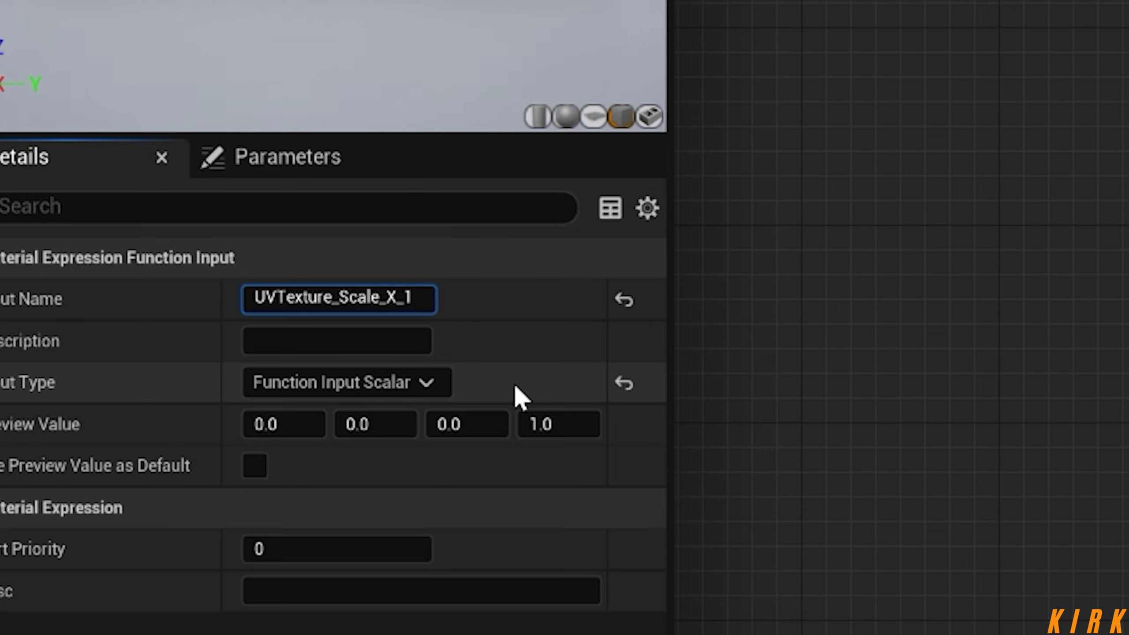
text(-)
key(BackSpace)
text(_)
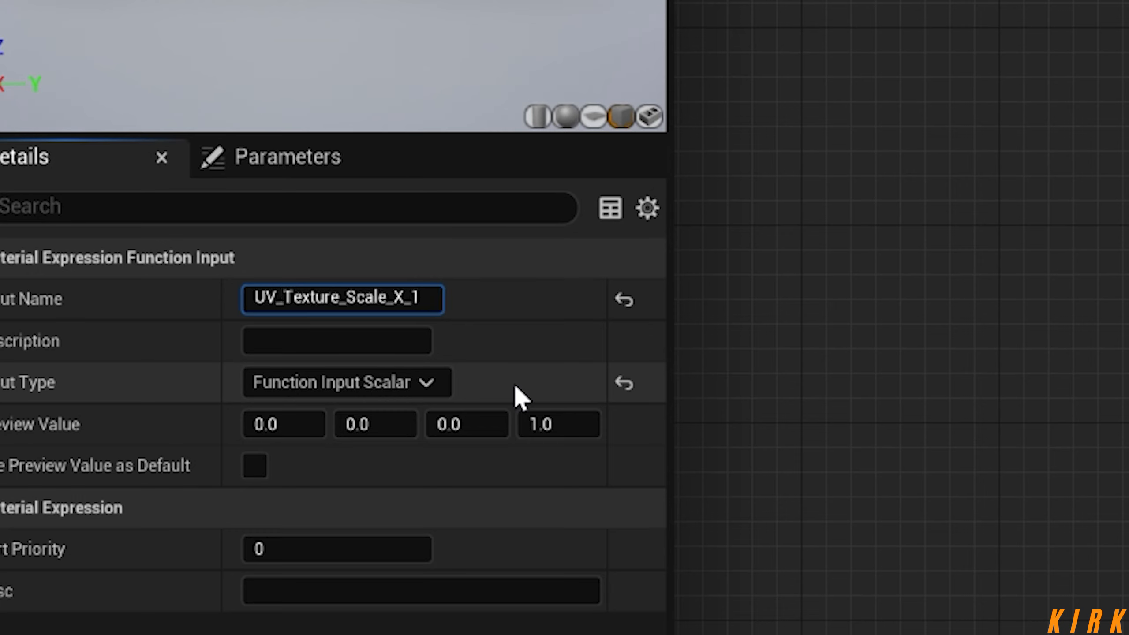
key(Right)
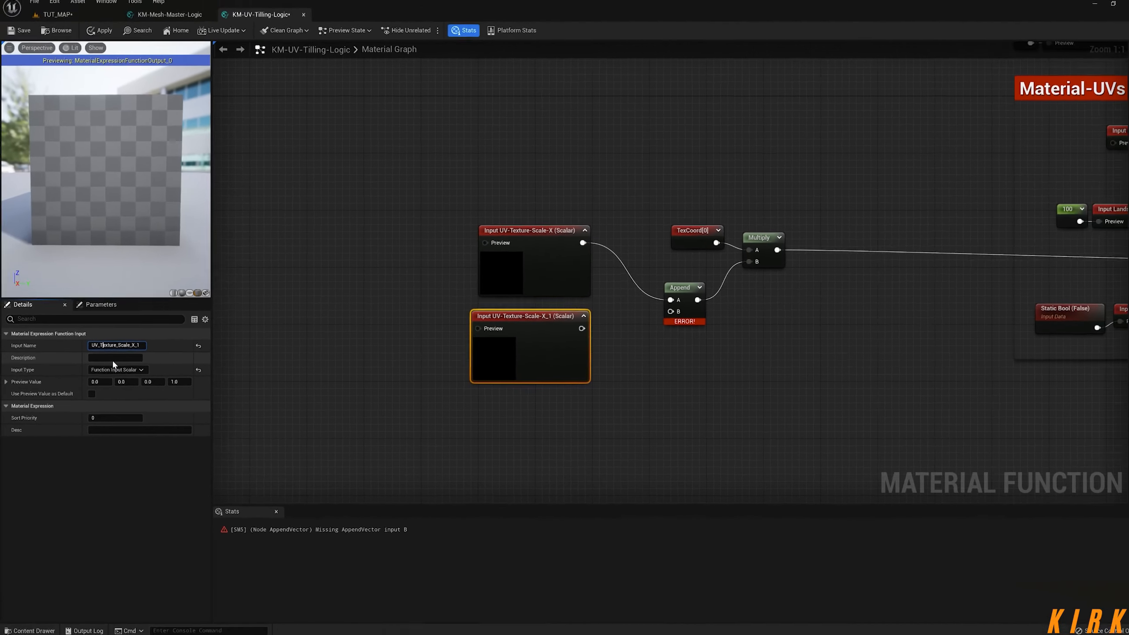
key(Return)
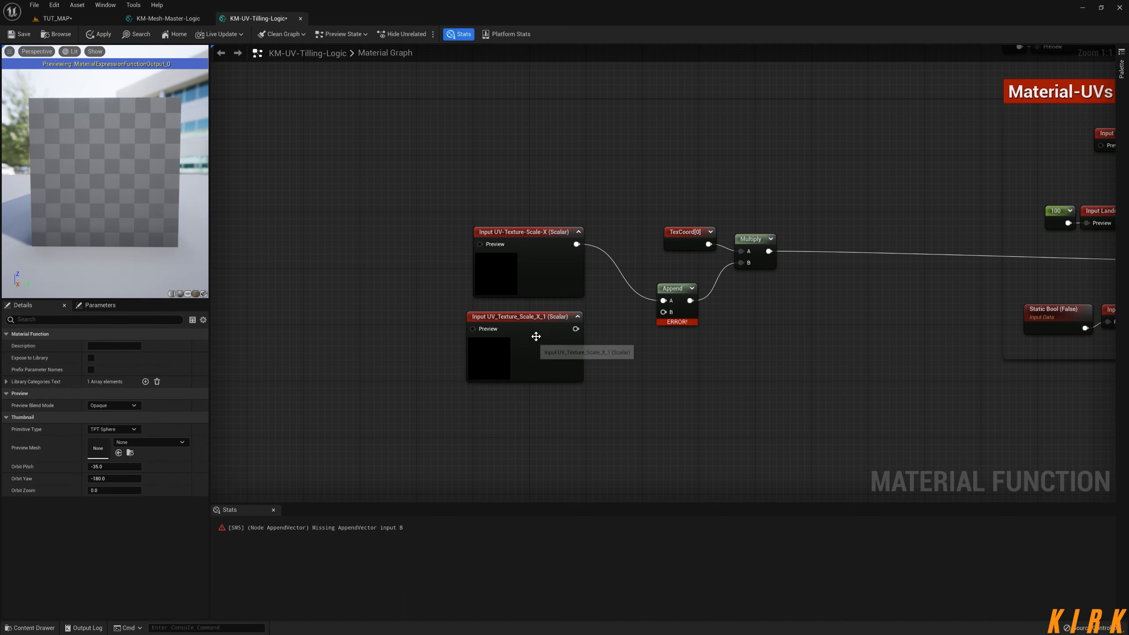
drag(563, 329, 549, 322)
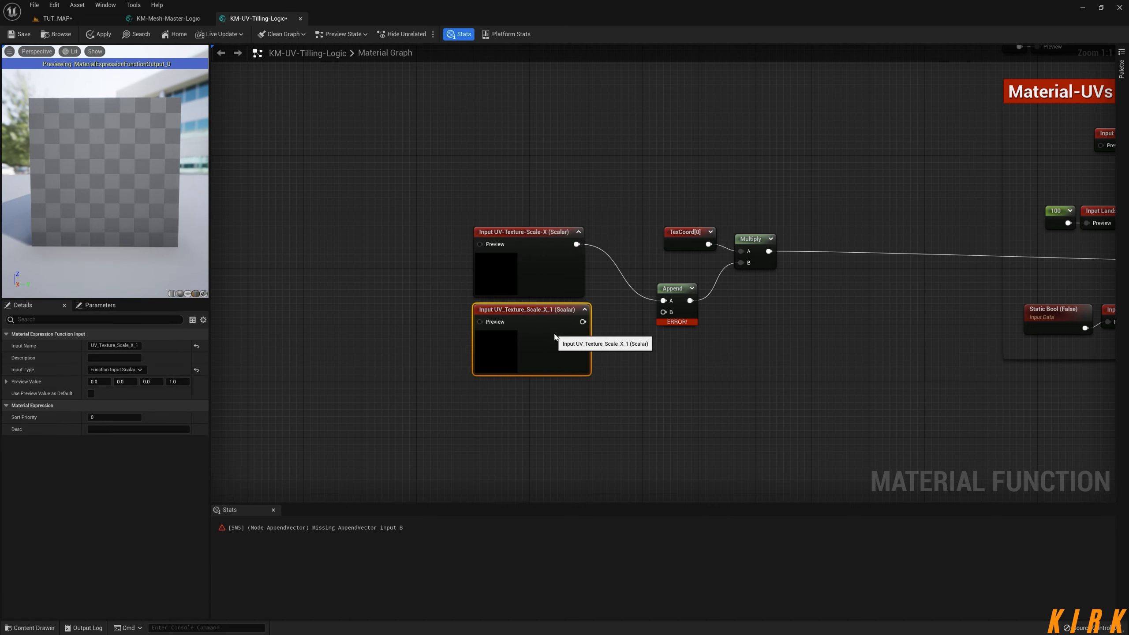
key(Delete)
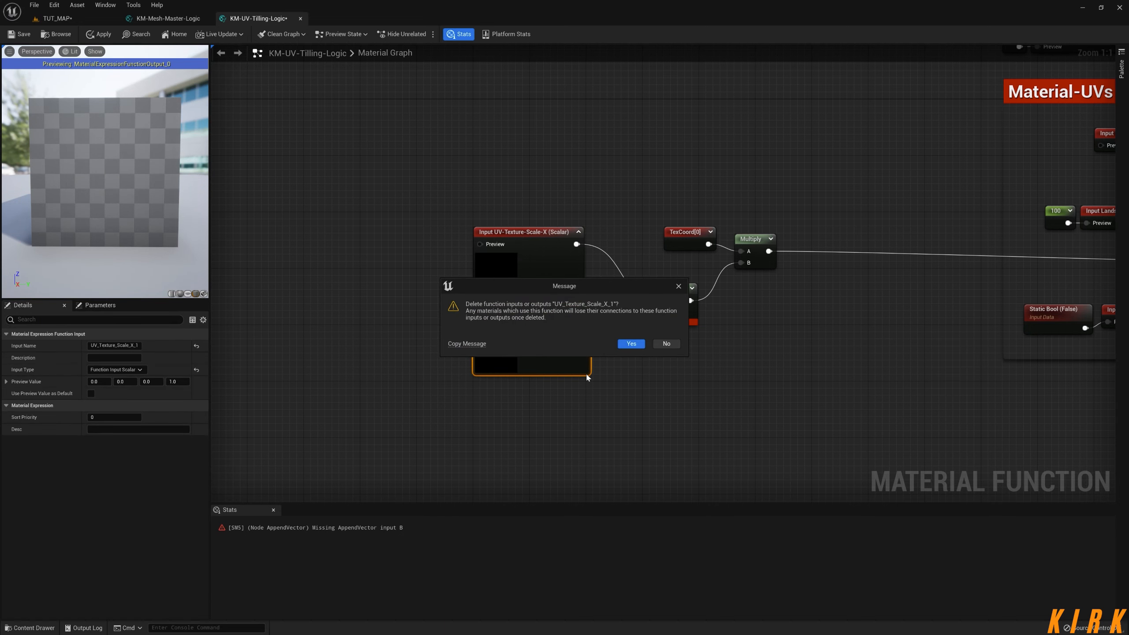
click(631, 346)
Step: Collapse the preview of the UV-Texture-Scale-X input node and place a copy of the node directly below it
right_drag(599, 375, 585, 349)
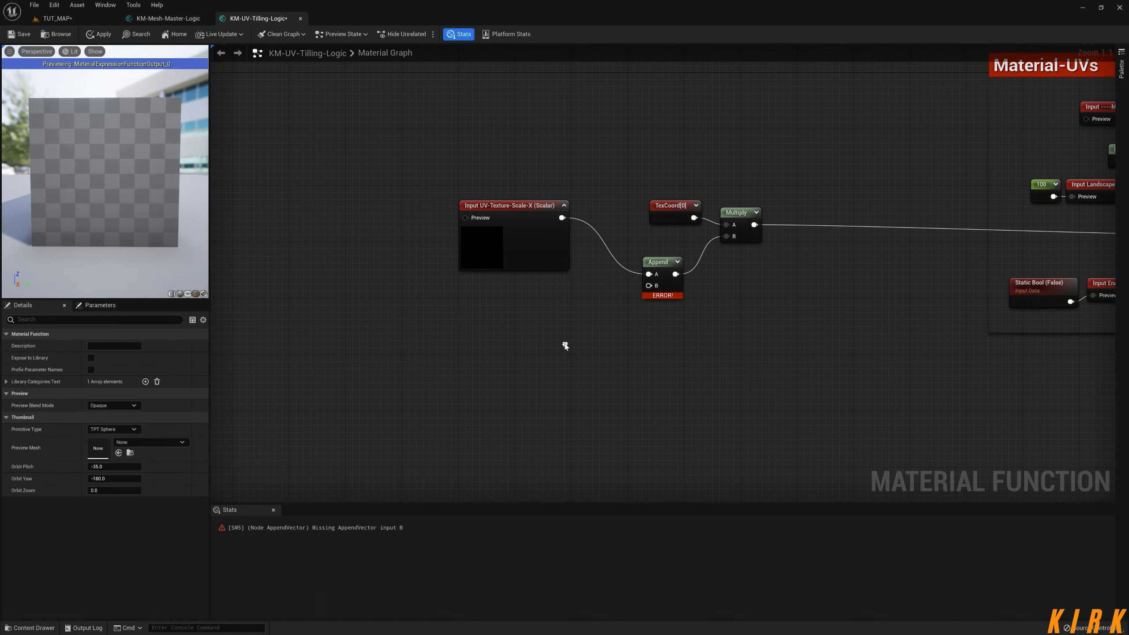
click(564, 206)
drag(525, 220, 566, 249)
right_drag(613, 337, 550, 303)
key(ctrl+c)
key(ctrl+v)
drag(563, 294, 497, 245)
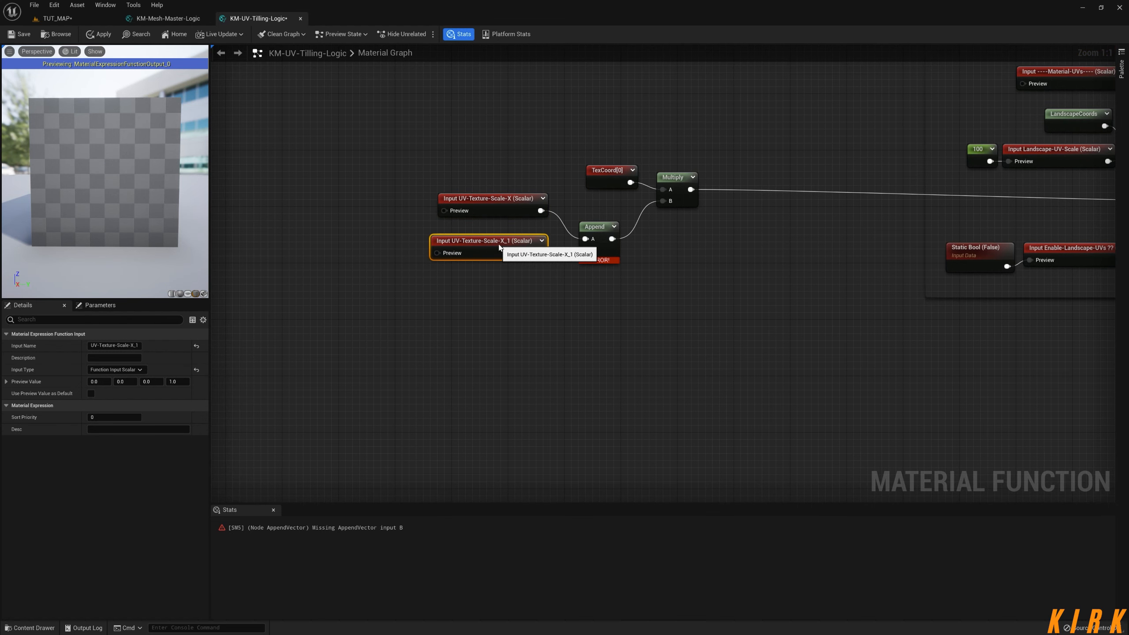
Step: Rename the copied input node UV-Texture-Scale-Y and connect it to the Append node's B input
double_click(134, 346)
text(Y)
key(Return)
click(457, 342)
drag(533, 253, 586, 251)
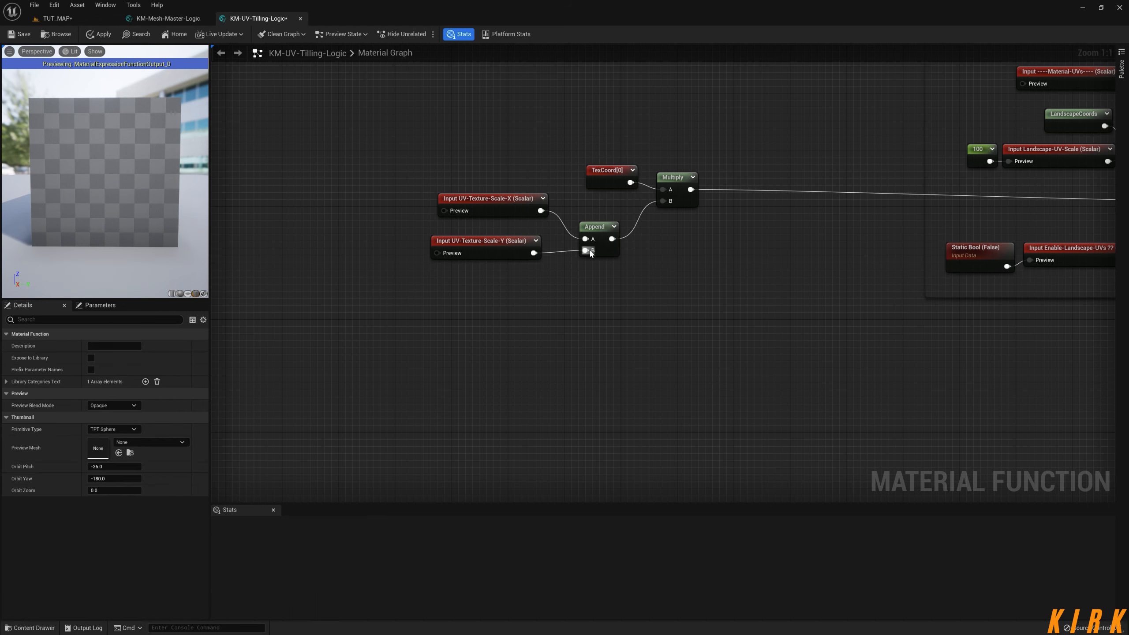
Step: Line up both UV-Texture-Scale inputs beside the Append node and enable Use Preview Value as Default for both
mouse_move(471, 243)
mouse_down()
mouse_move(485, 243)
mouse_move(478, 230)
mouse_up()
drag(505, 187, 505, 250)
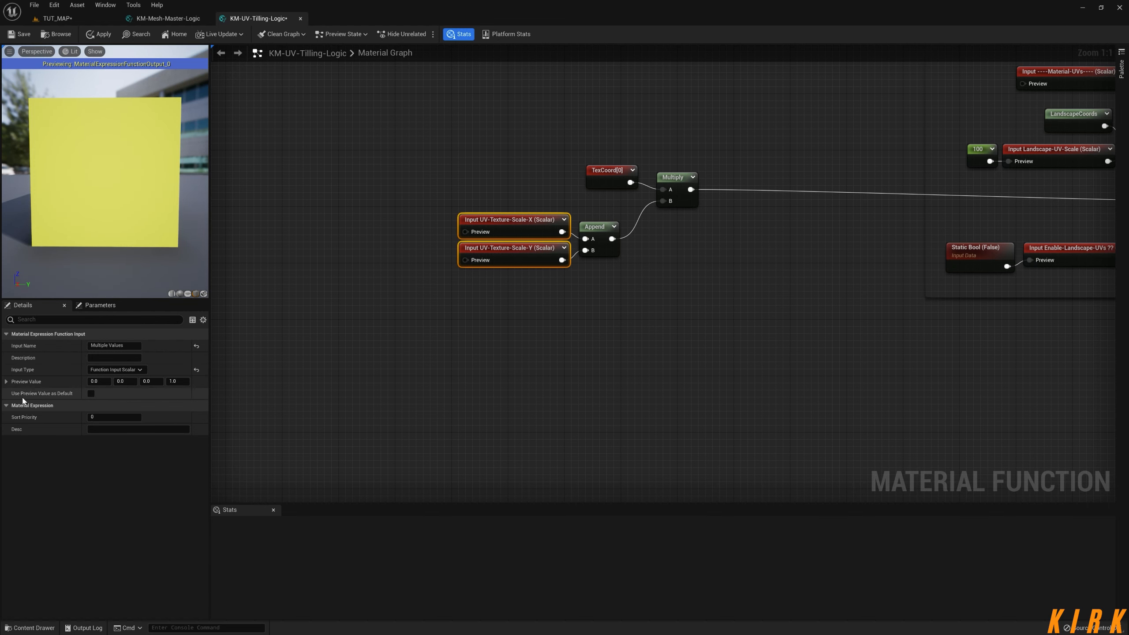
click(91, 393)
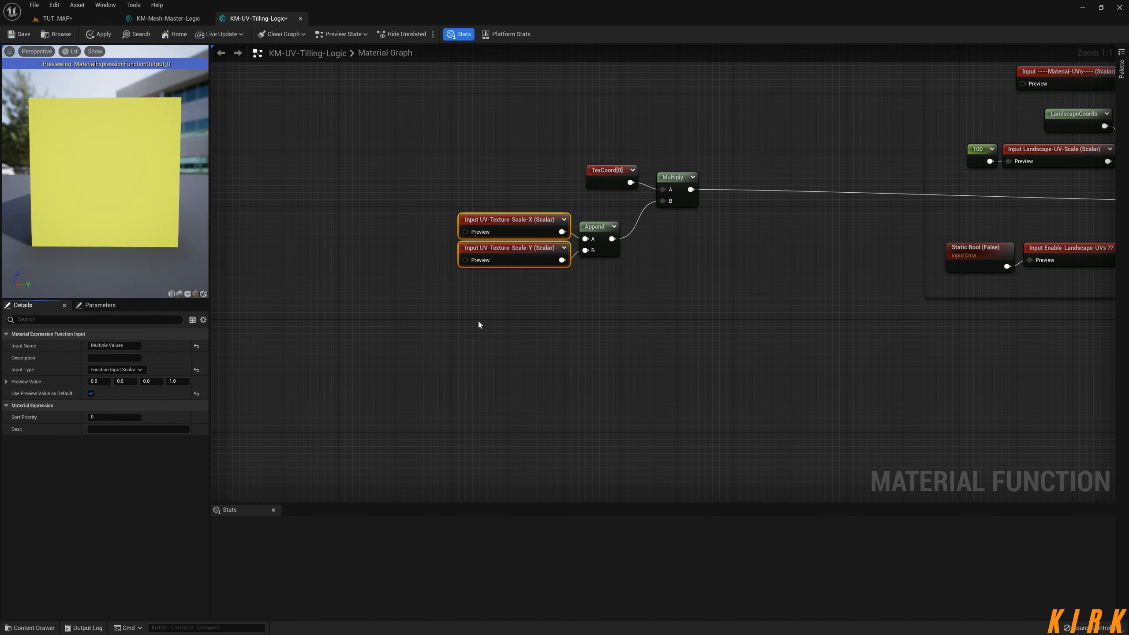
click(424, 248)
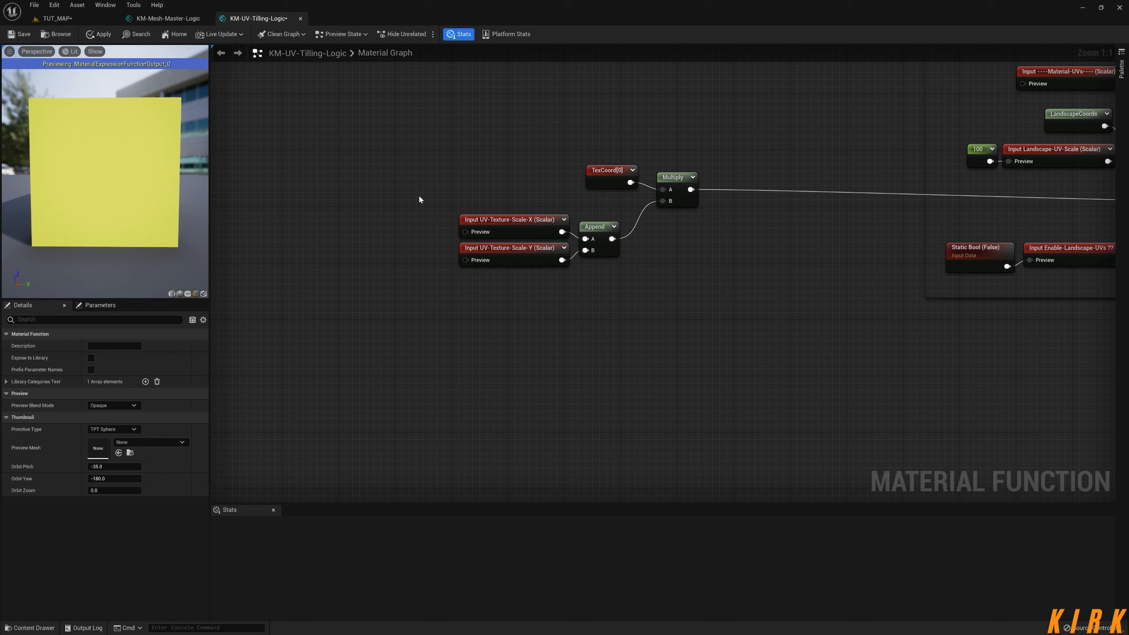
Step: Add two Constant nodes beside the UV-Texture-Scale inputs and set the upper constant to 1
click(419, 215)
click(421, 259)
click(426, 223)
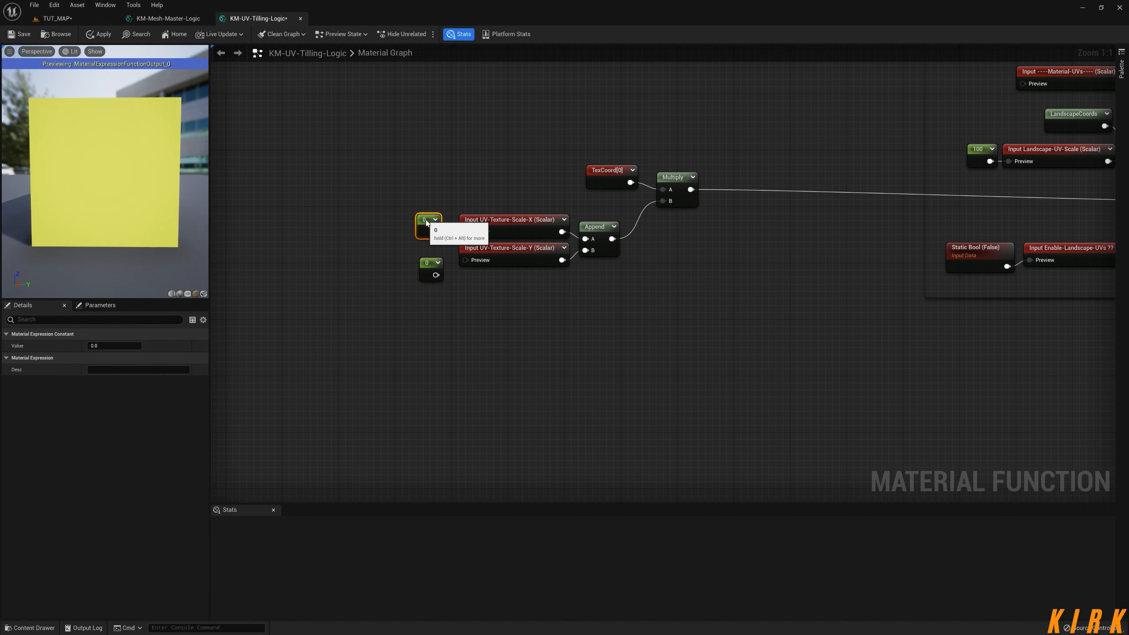
click(114, 347)
text(1)
Step: Set the lower constant to 1 and connect the constants to the Preview inputs of UV-Texture-Scale-X and UV-Texture-Scale-Y
click(432, 287)
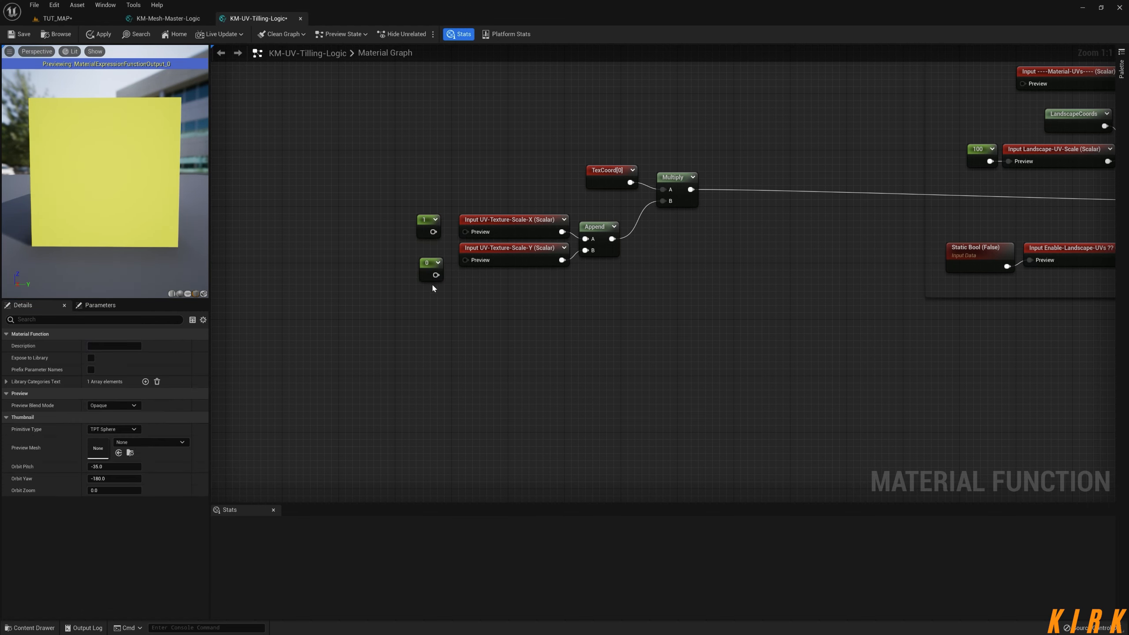
click(428, 272)
click(119, 347)
text(1)
click(363, 329)
drag(431, 264, 465, 231)
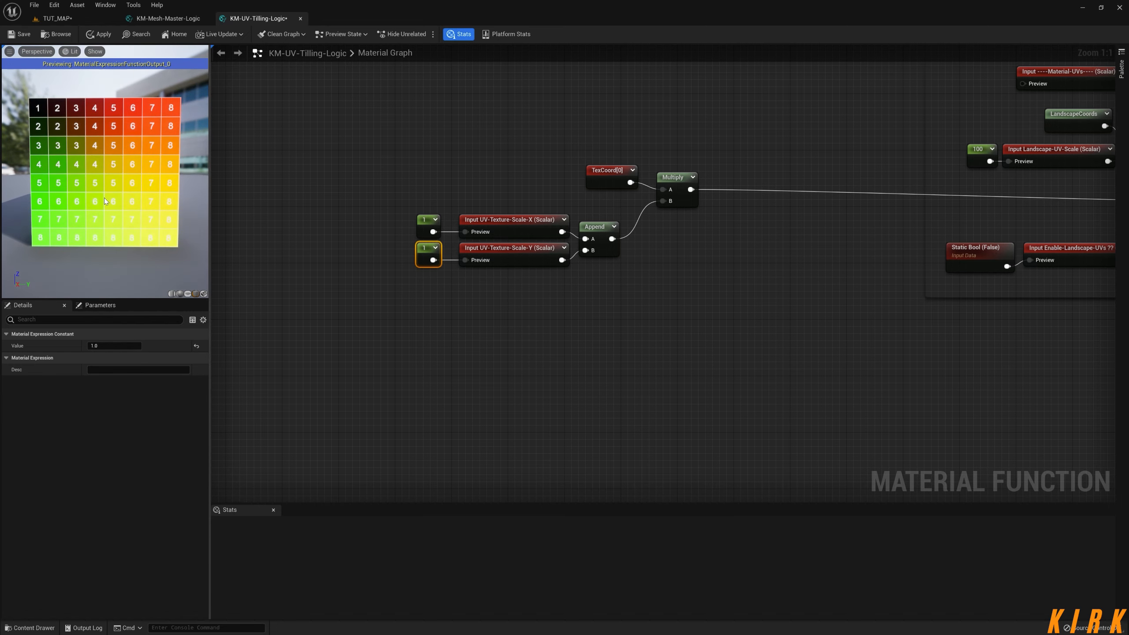
Step: Set the constant feeding UV-Texture-Scale-X to 5 to test horizontal tiling in the preview
drag(130, 201, 173, 205)
click(433, 232)
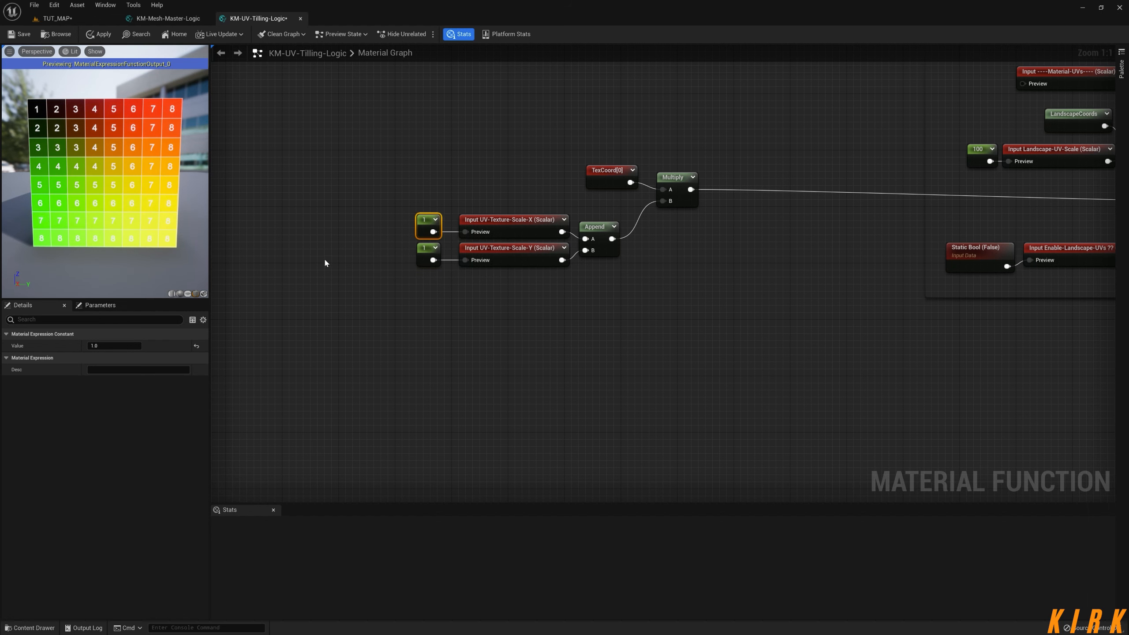
drag(105, 346, 114, 347)
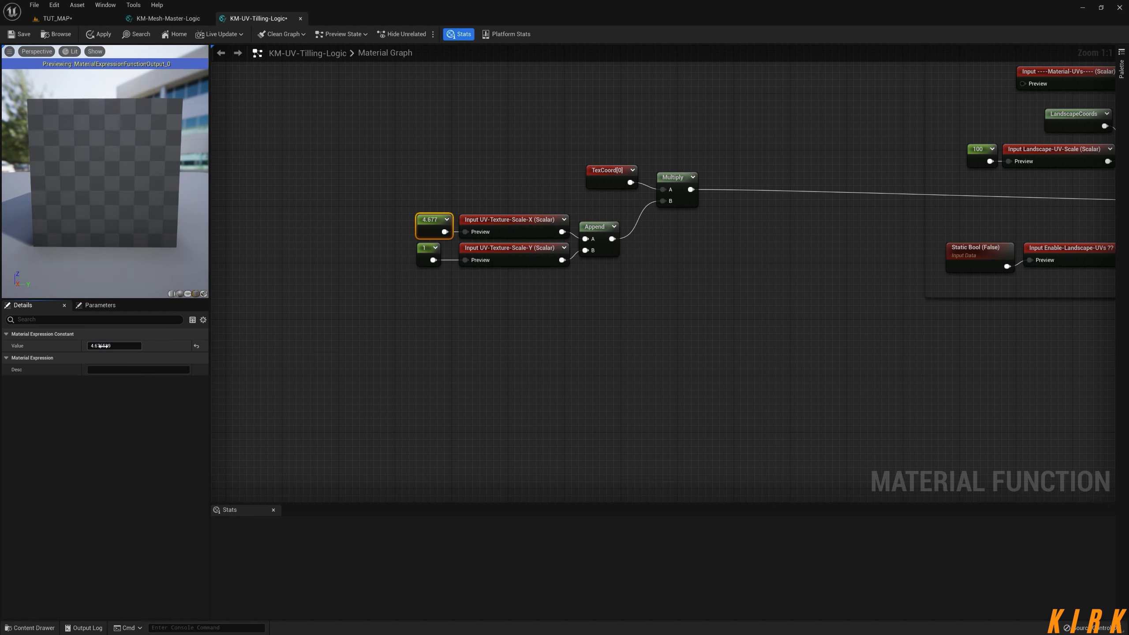
click(129, 347)
text(5)
key(Return)
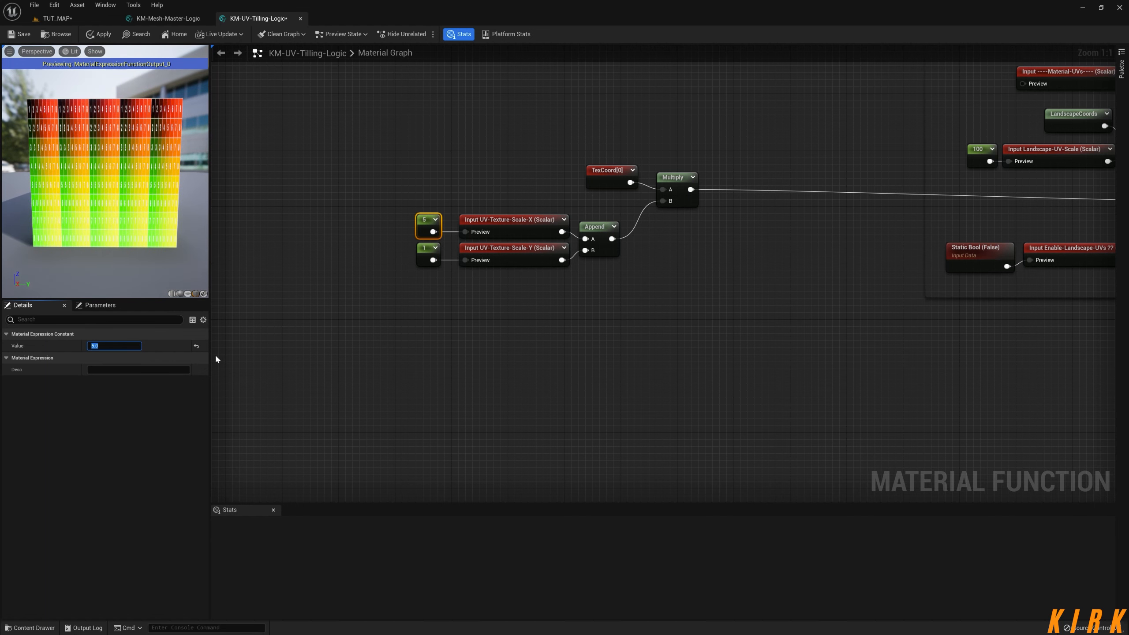
Step: Set the constant feeding UV-Texture-Scale-Y to 5 and check the tiled UV grid in the preview
click(428, 255)
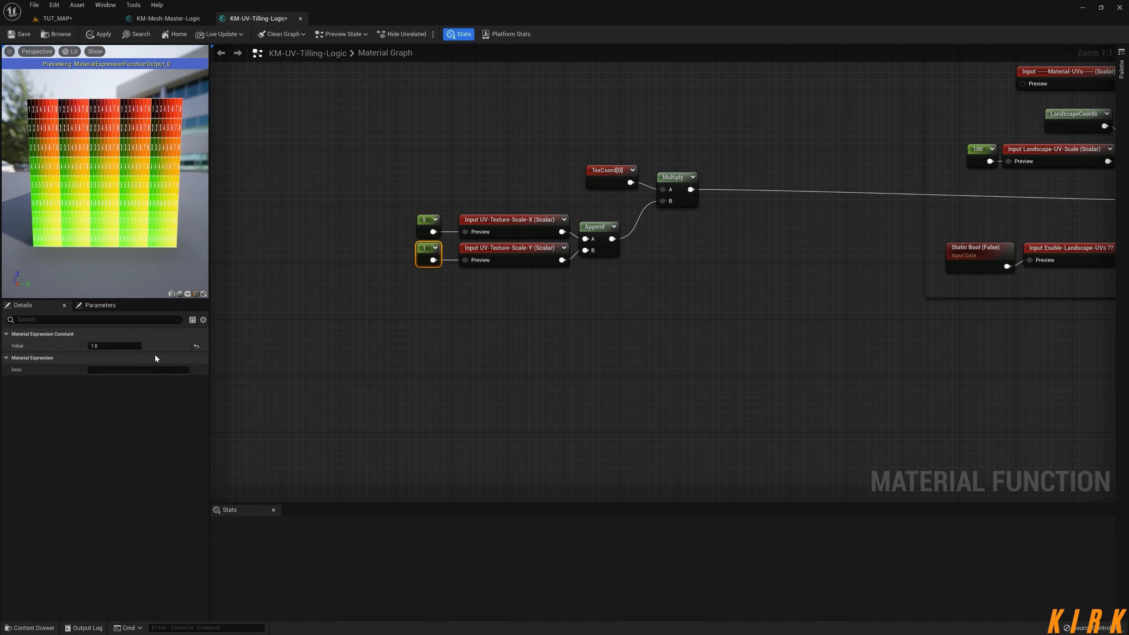
click(129, 346)
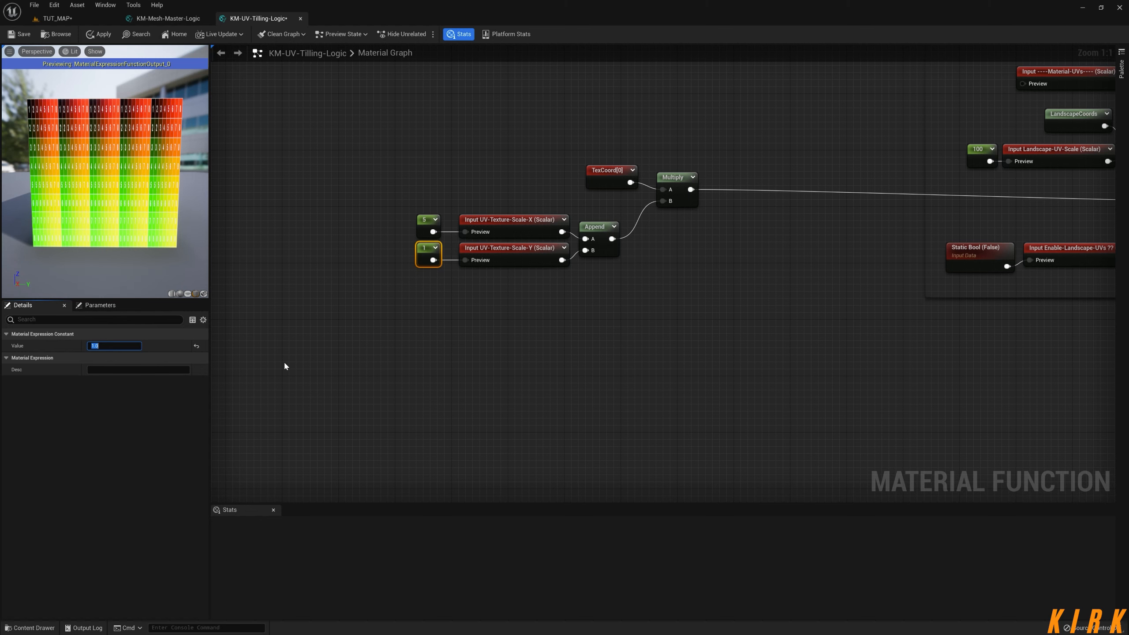
key(Return)
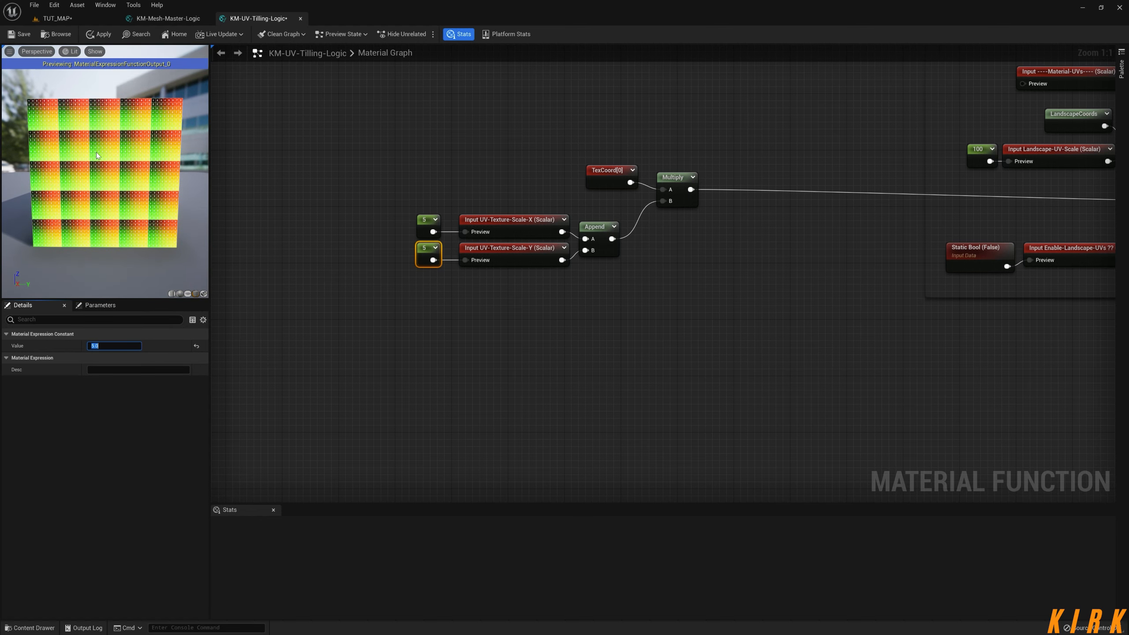
scroll(97, 155, up, 5)
scroll(95, 154, down, 5)
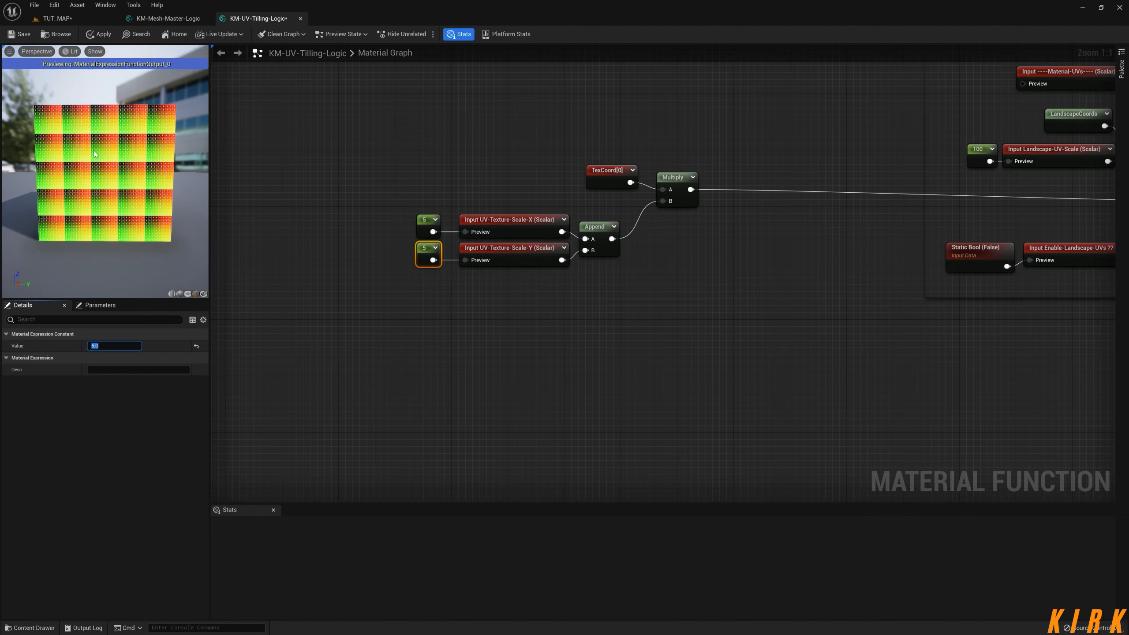
right_drag(750, 297, 295, 383)
right_drag(365, 406, 744, 382)
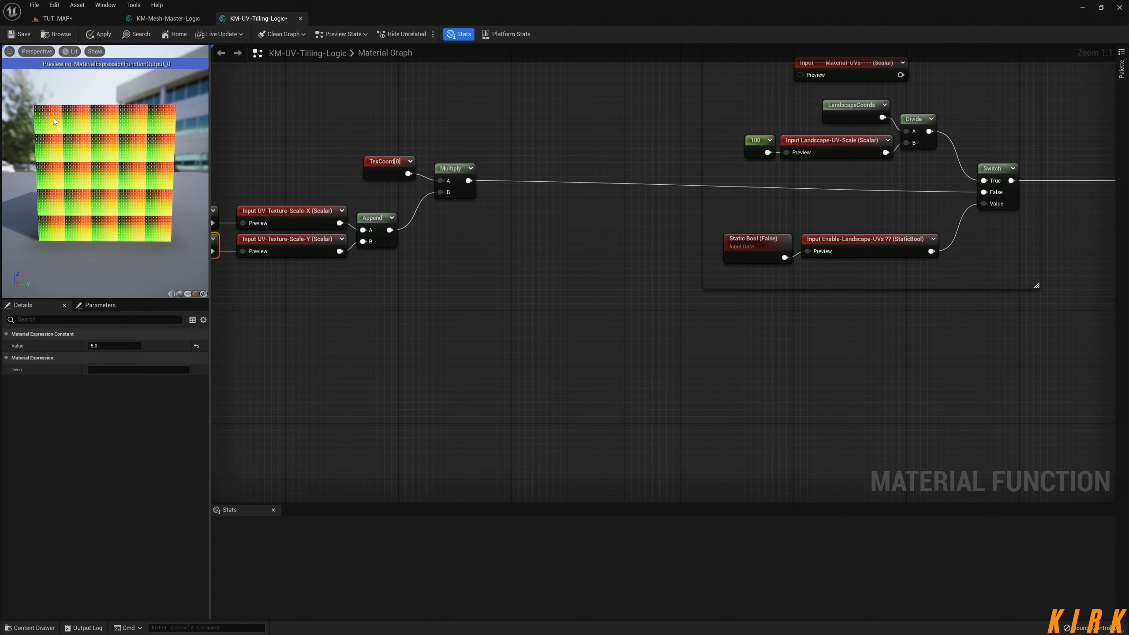
Step: Set the constants feeding UV-Texture-Scale-X and UV-Texture-Scale-Y back to 1
right_drag(422, 353, 656, 379)
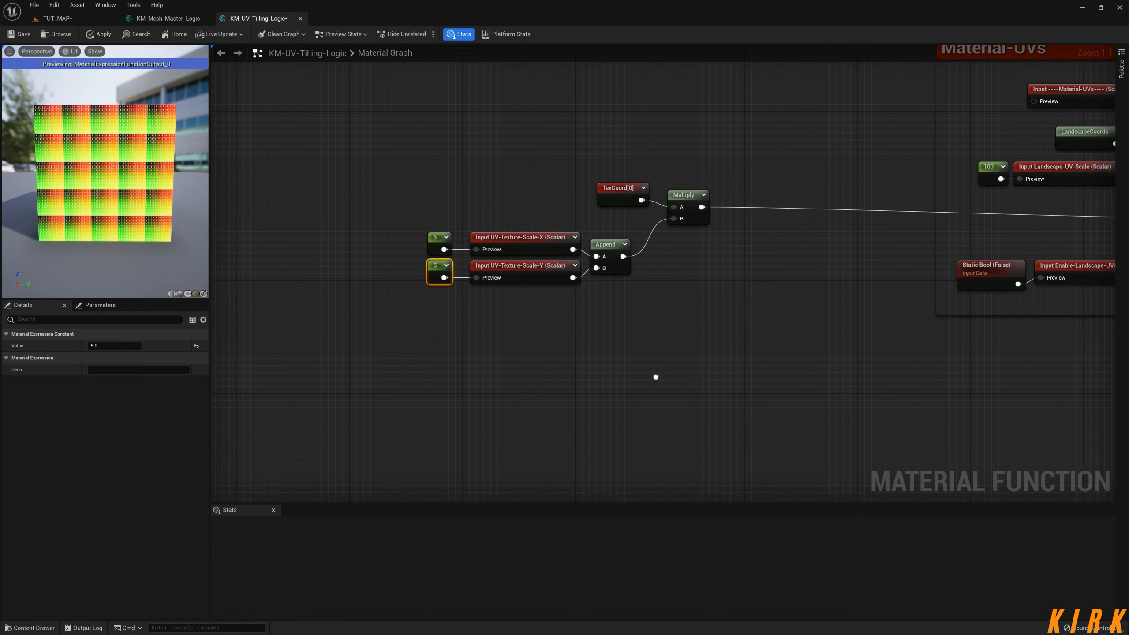
click(434, 239)
click(114, 346)
text(1)
click(439, 268)
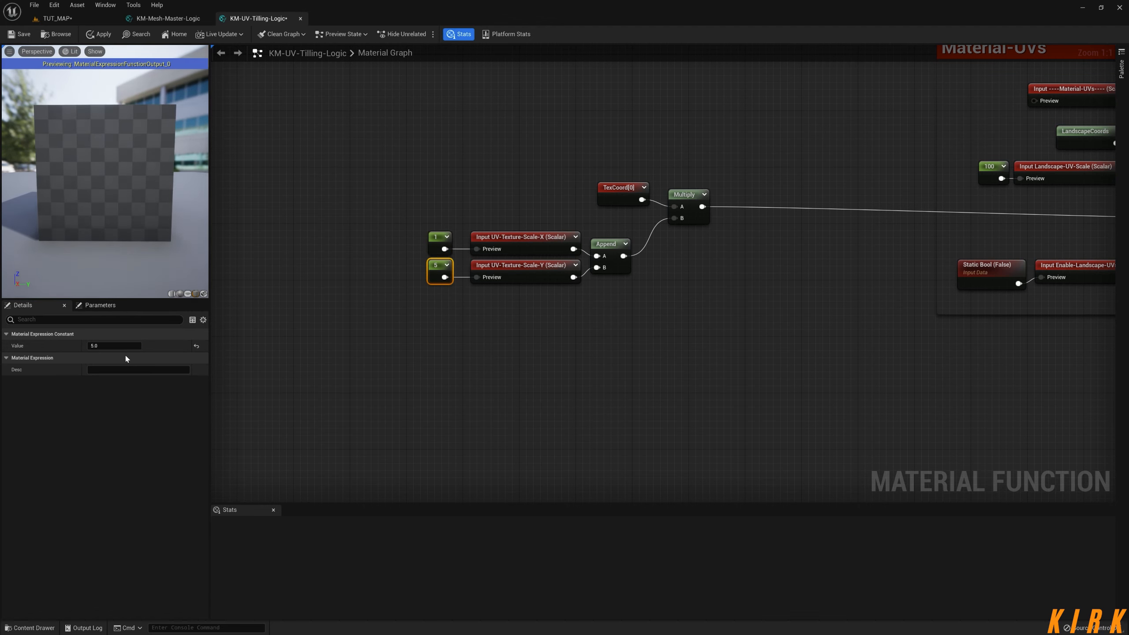
click(113, 346)
text(1)
key(Return)
click(346, 347)
right_drag(637, 371, 442, 364)
drag(299, 253, 330, 284)
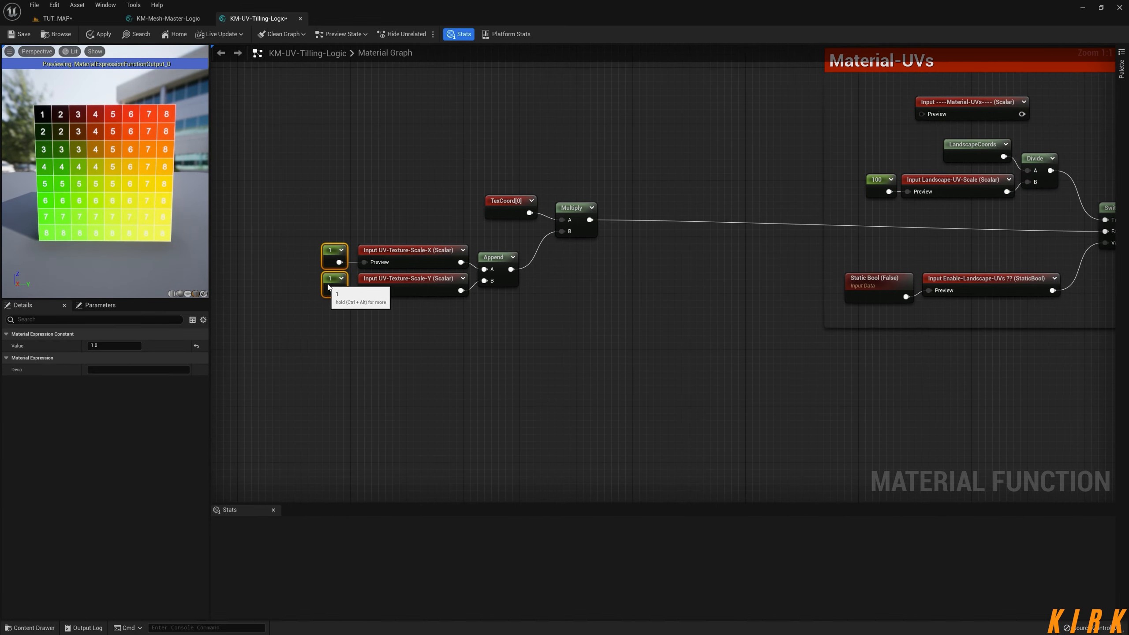
click(440, 349)
Step: Create an Add node from the Multiply output and place it in line with Multiply, ahead of the Material-UVs comment
right_drag(684, 349, 559, 305)
drag(464, 217, 564, 232)
text(add)
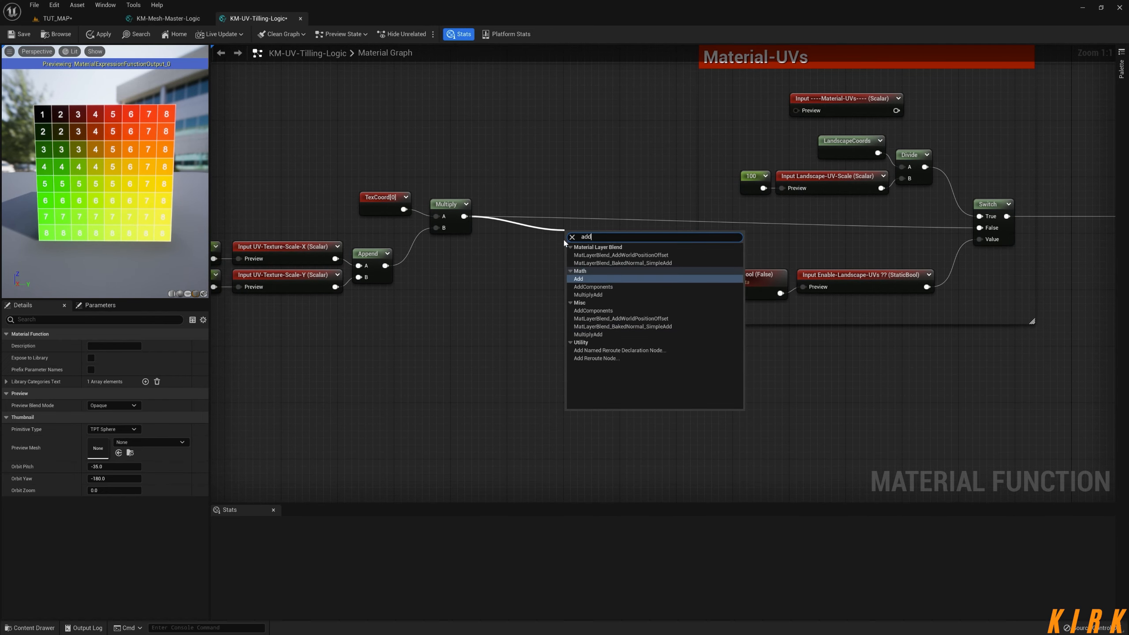
click(578, 279)
drag(580, 232, 607, 204)
right_drag(361, 372, 548, 342)
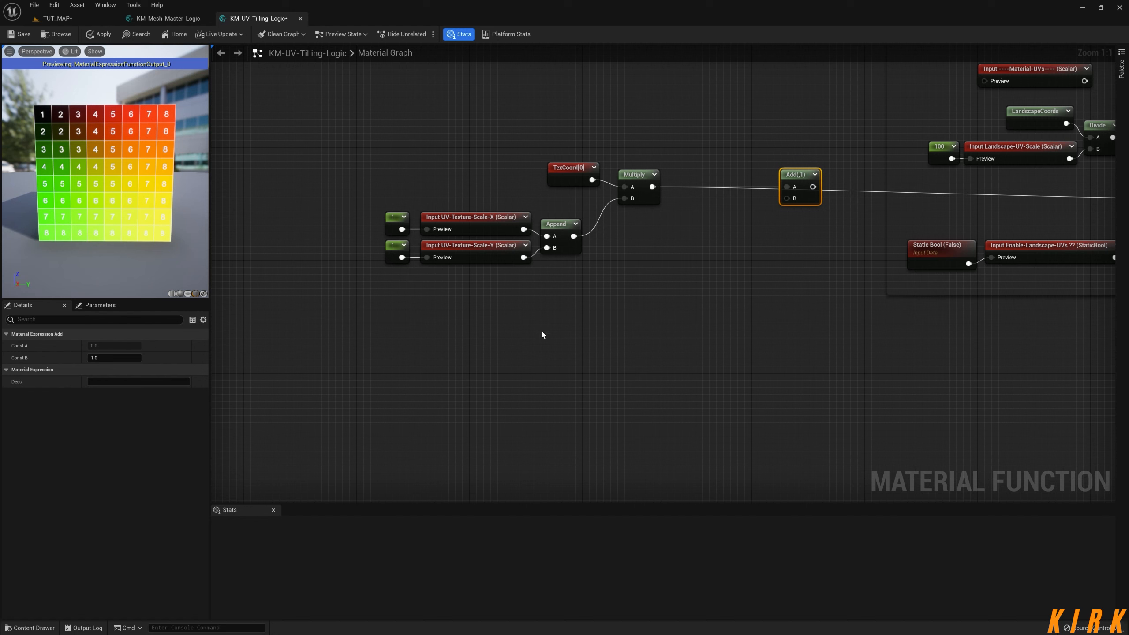
Step: Duplicate both UV-Texture-Scale inputs with their constants and Append node, and rename the X copy UV-Texture-Pan-X
drag(587, 208, 381, 284)
key(ctrl+d)
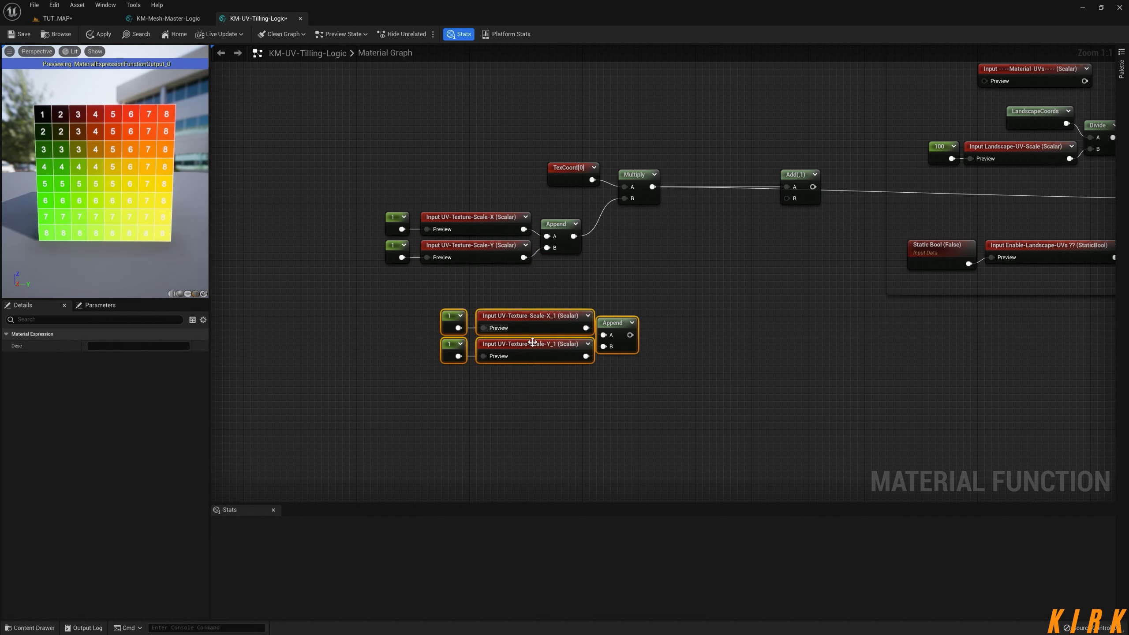
click(529, 316)
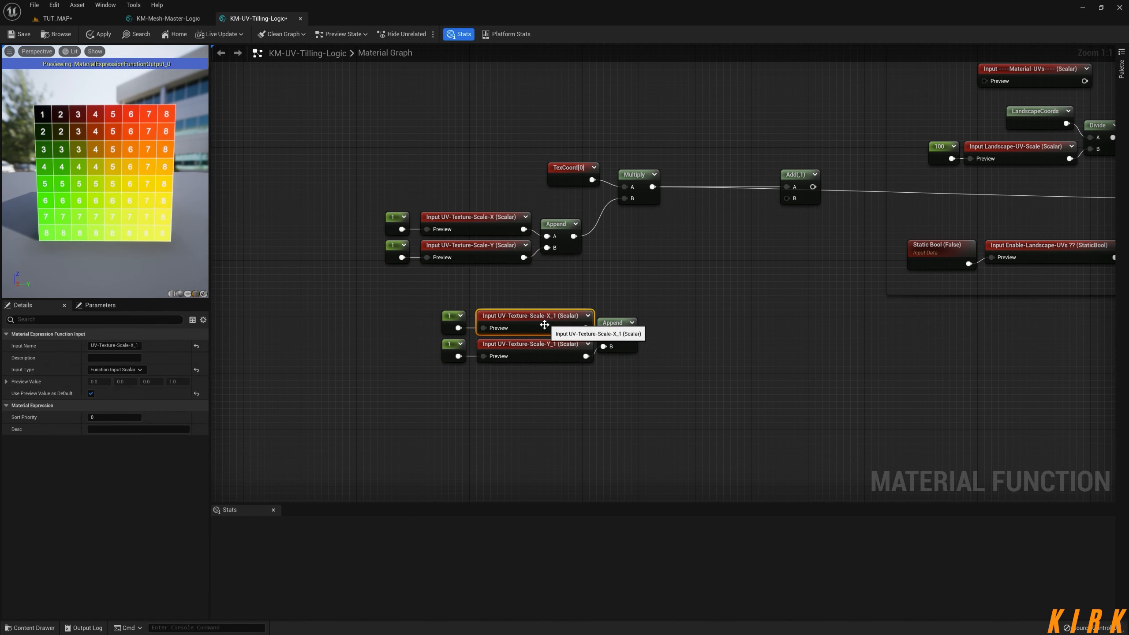
double_click(122, 345)
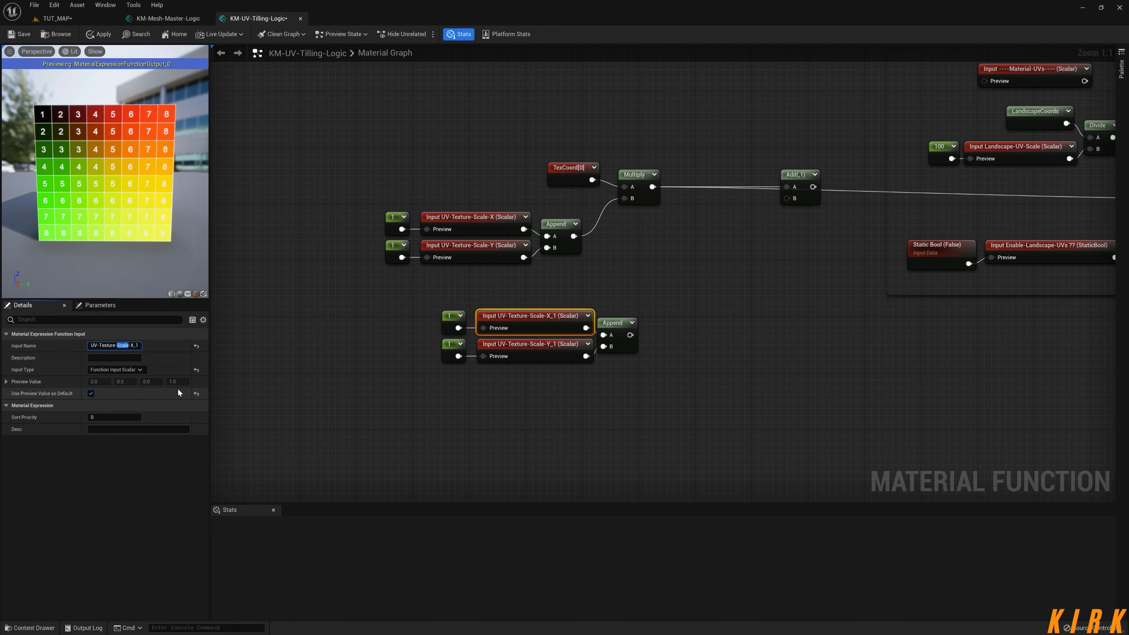
text(Pan)
key(Return)
Step: Rename the duplicated Y scale input UV-Texture-Pan-Y
click(541, 351)
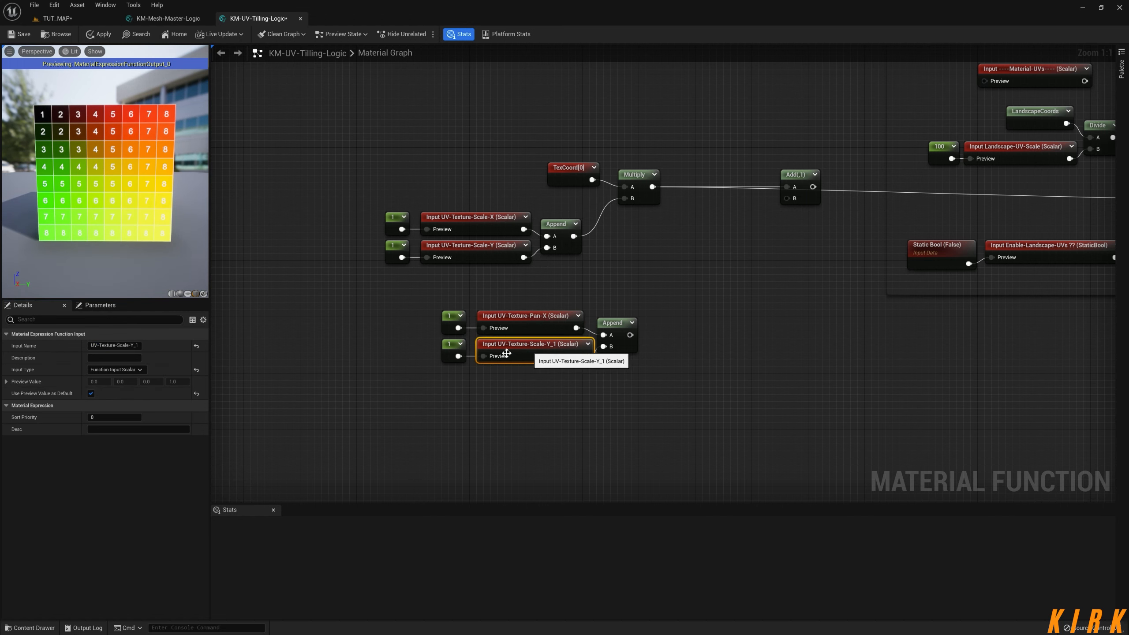
double_click(123, 345)
text(Pan)
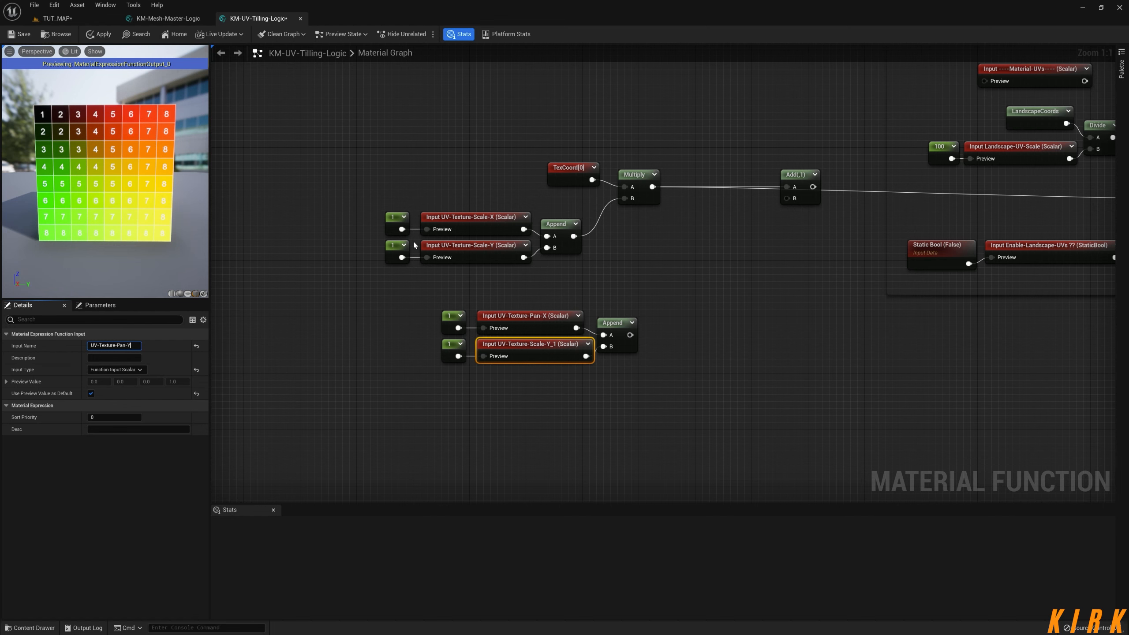
click(398, 399)
Step: Align the pan nodes under the scale nodes, connect their Append to Add's B input, and connect Add to the Switch's False input
drag(651, 305, 368, 402)
drag(622, 324, 787, 199)
click(666, 350)
right_drag(790, 197, 607, 256)
drag(550, 206, 914, 217)
right_drag(565, 400, 809, 404)
right_drag(670, 415, 552, 433)
right_drag(465, 435, 666, 380)
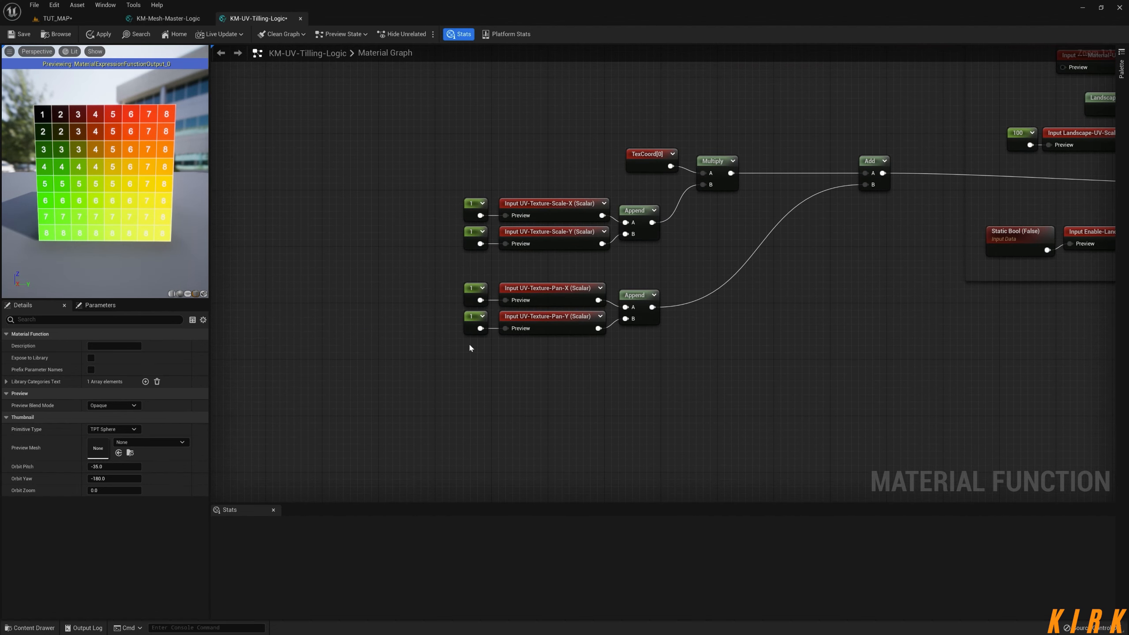
Step: Try several values in the UV-Texture-Pan-X constant to shift the grid horizontally, and set it back to 1
click(475, 294)
drag(104, 347, 103, 346)
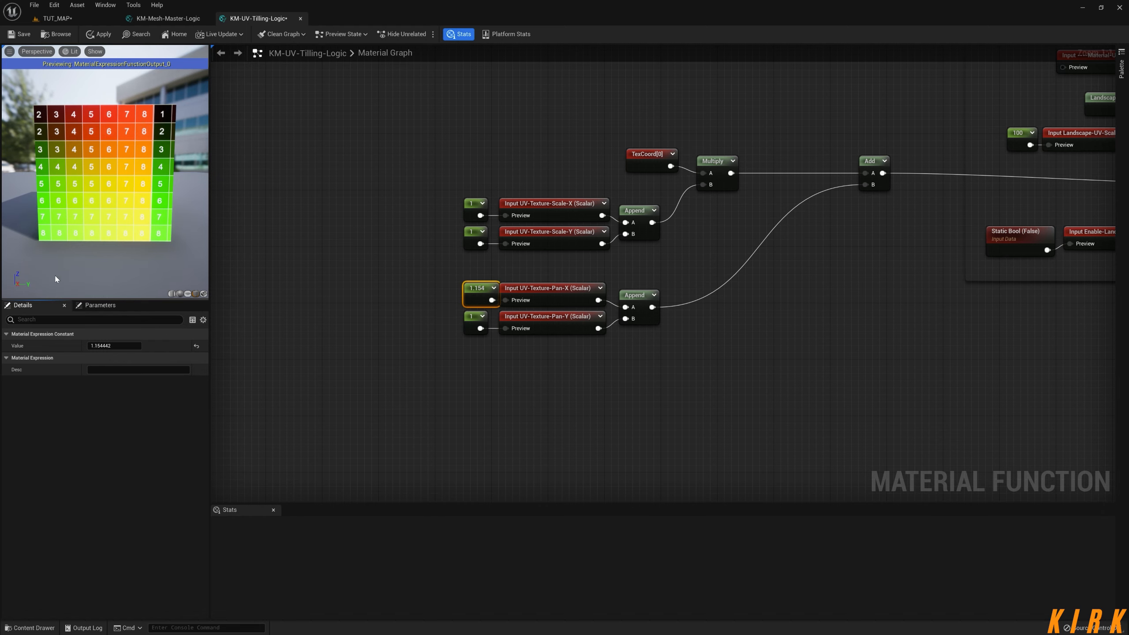
drag(99, 346, 114, 348)
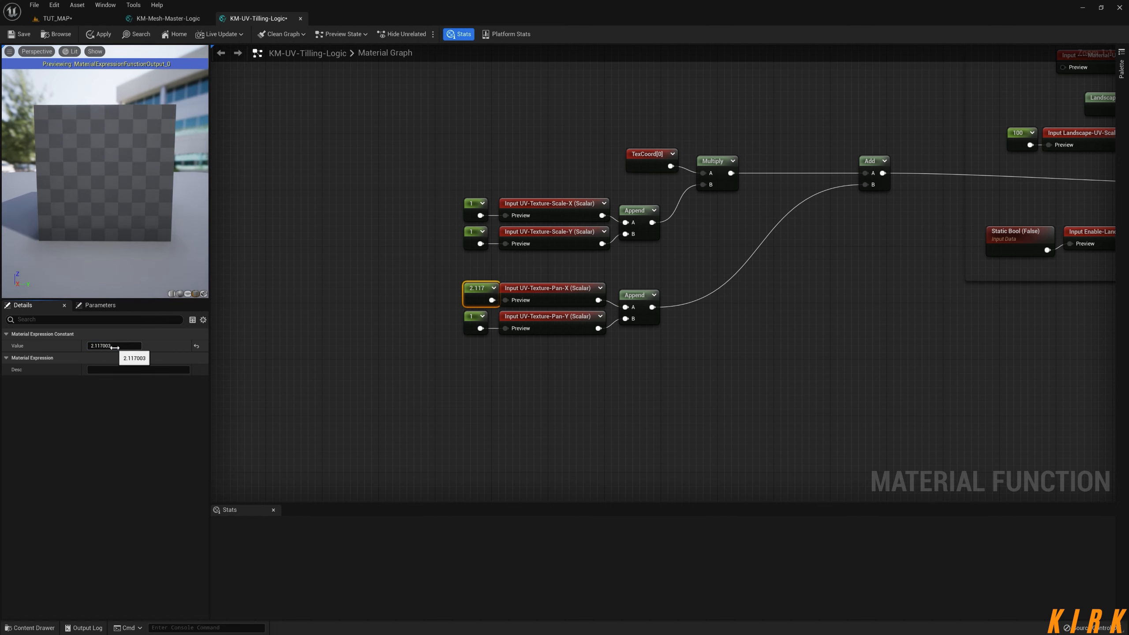
click(115, 348)
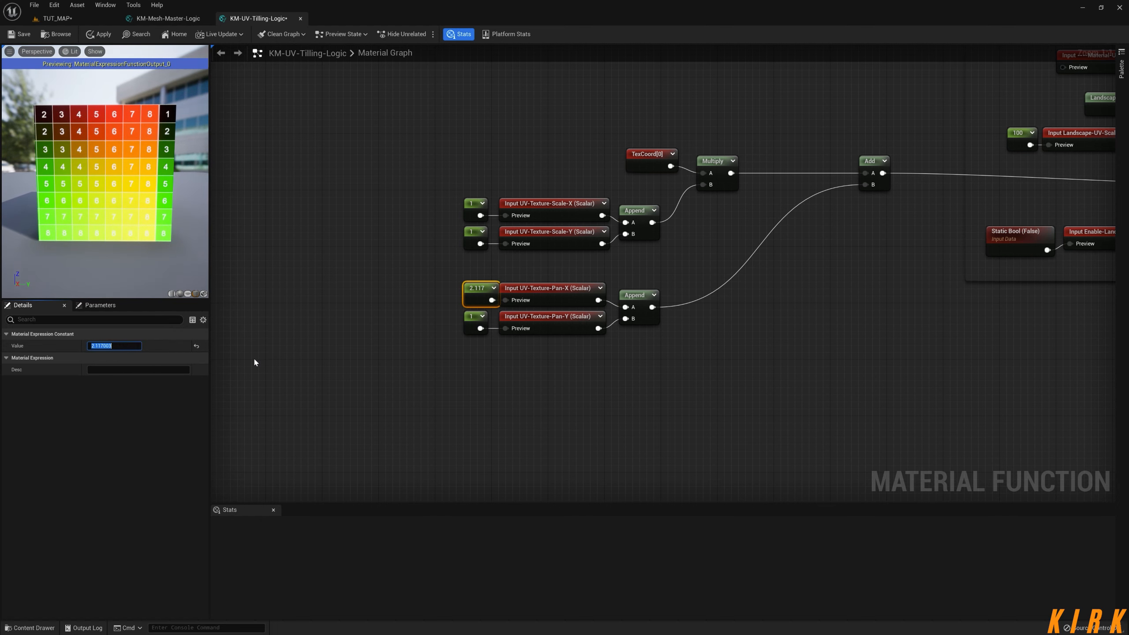
text(1)
key(Return)
Step: Try 2 and 1.5 in the UV-Texture-Pan-Y constant to shift the grid vertically, and set it back to 1
click(472, 315)
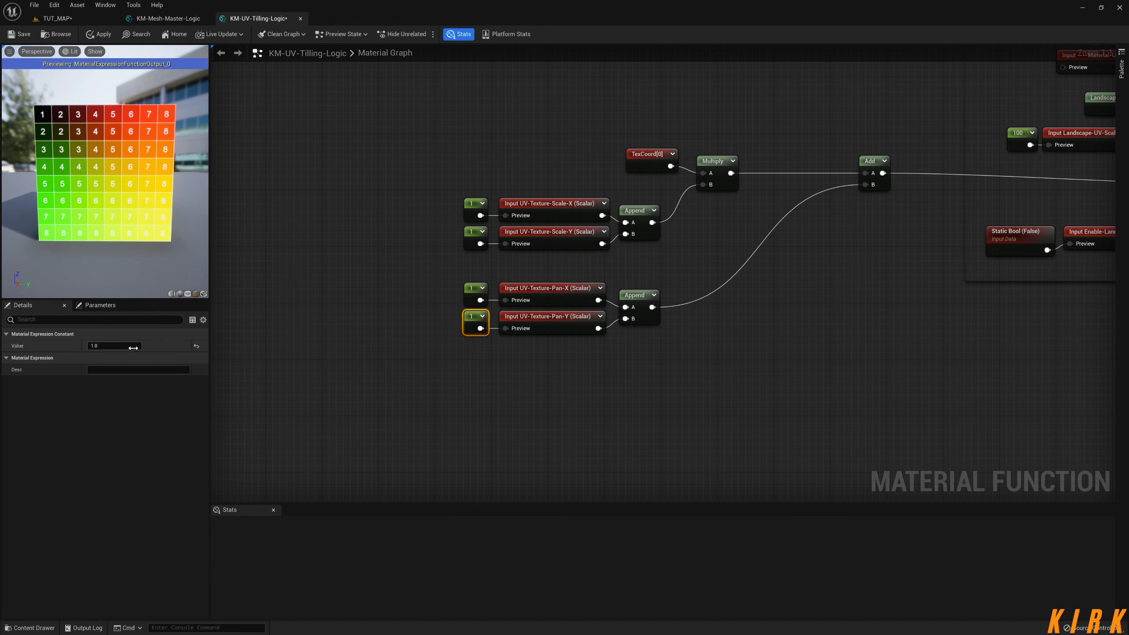
text(2)
key(Return)
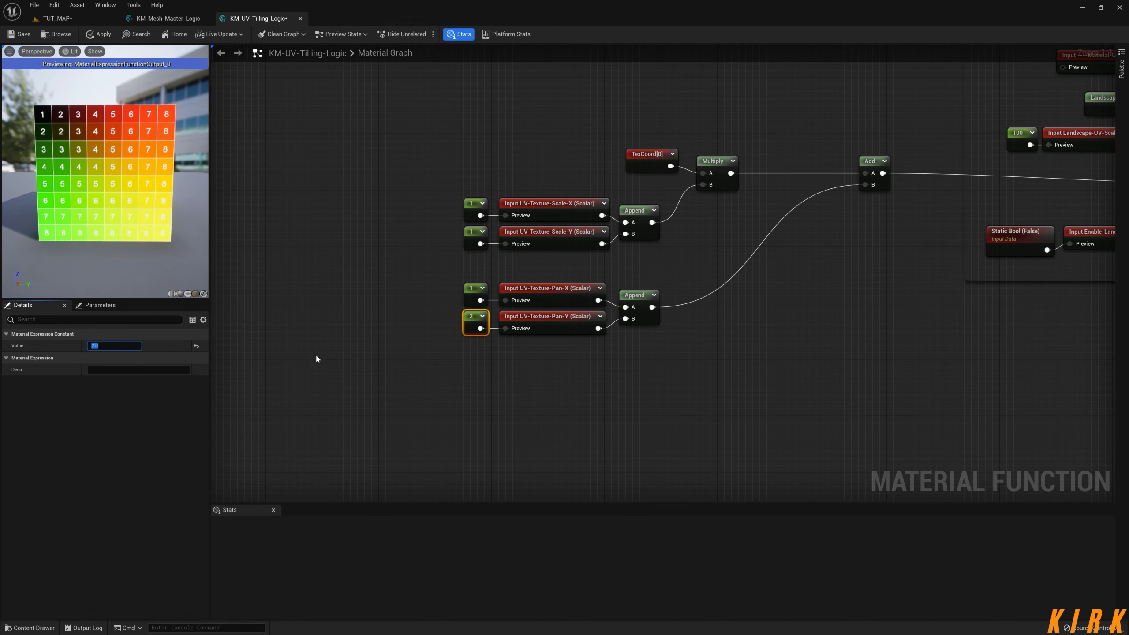
text(1.5)
key(Return)
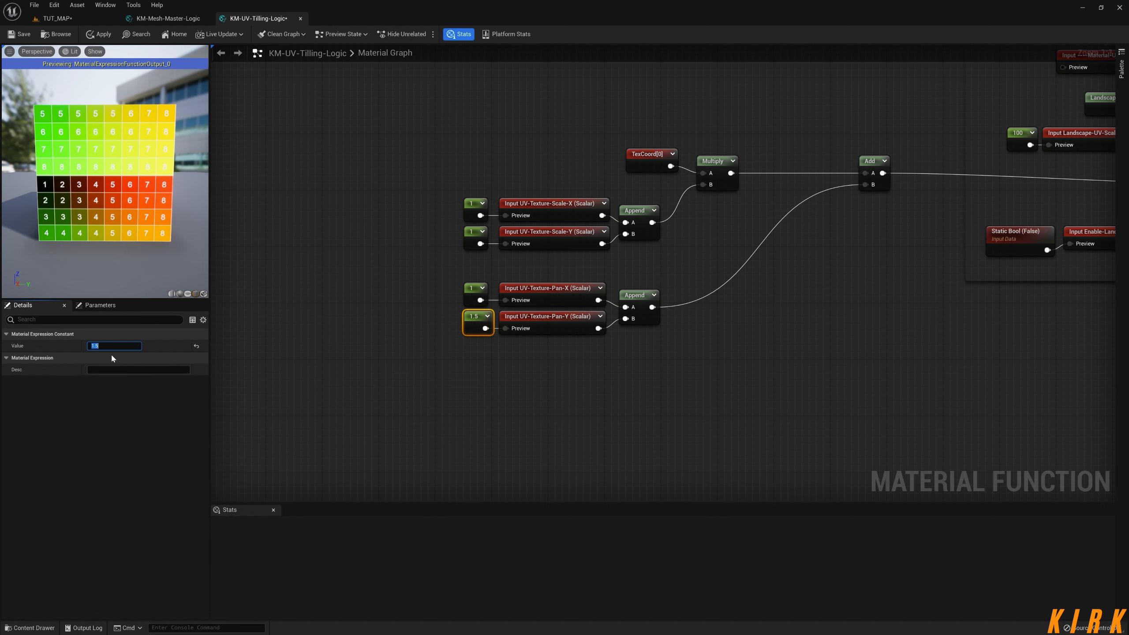
text(1)
click(362, 381)
Step: Move the Add node closer to Multiply and shift the whole scale and pan group away from the Material-UVs comment
right_drag(637, 381, 596, 397)
drag(668, 206, 610, 206)
click(570, 311)
right_drag(570, 311, 721, 289)
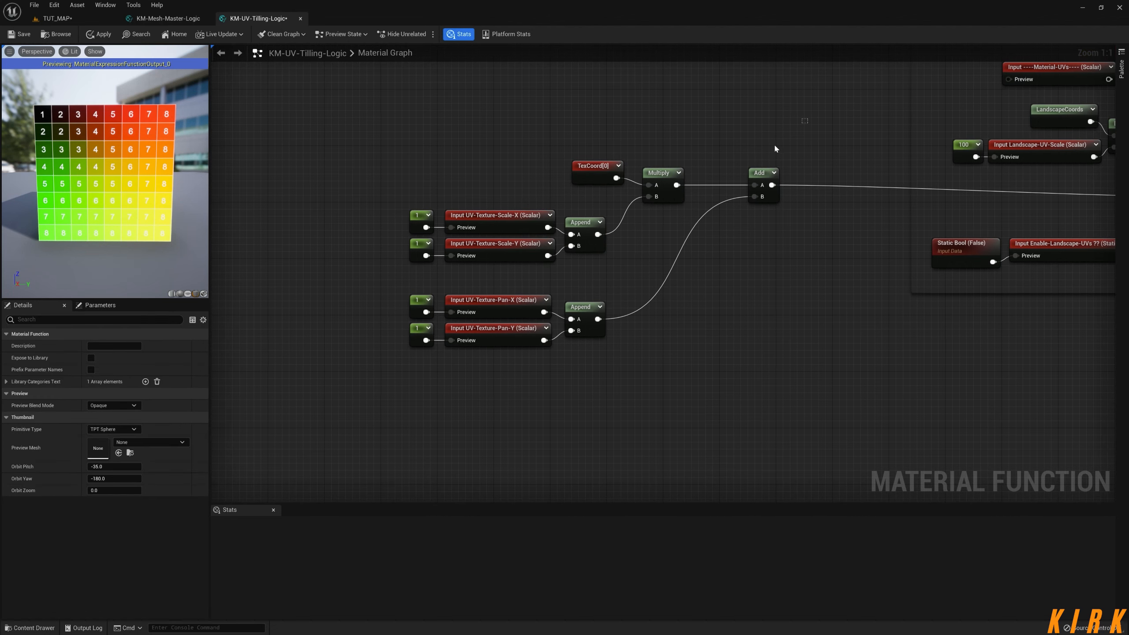
drag(774, 148, 378, 373)
drag(578, 313, 394, 334)
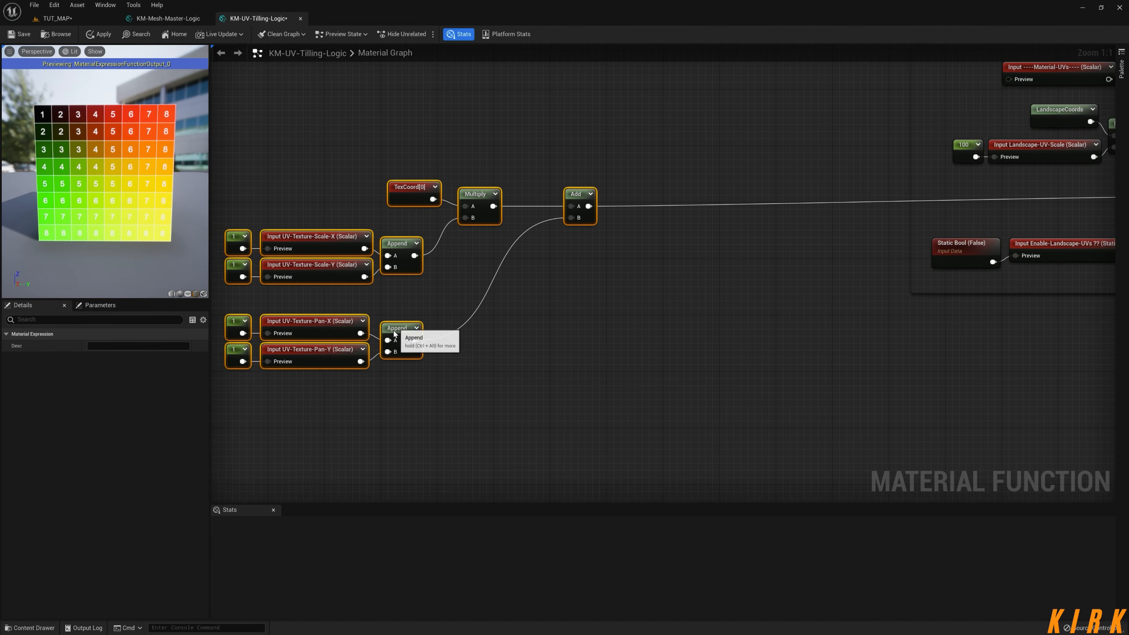
click(728, 294)
Step: Add a CustomRotator node after the Add node and connect Add's output to its UVs input
right_click(727, 294)
text(rotat)
key(Down)
key(Down)
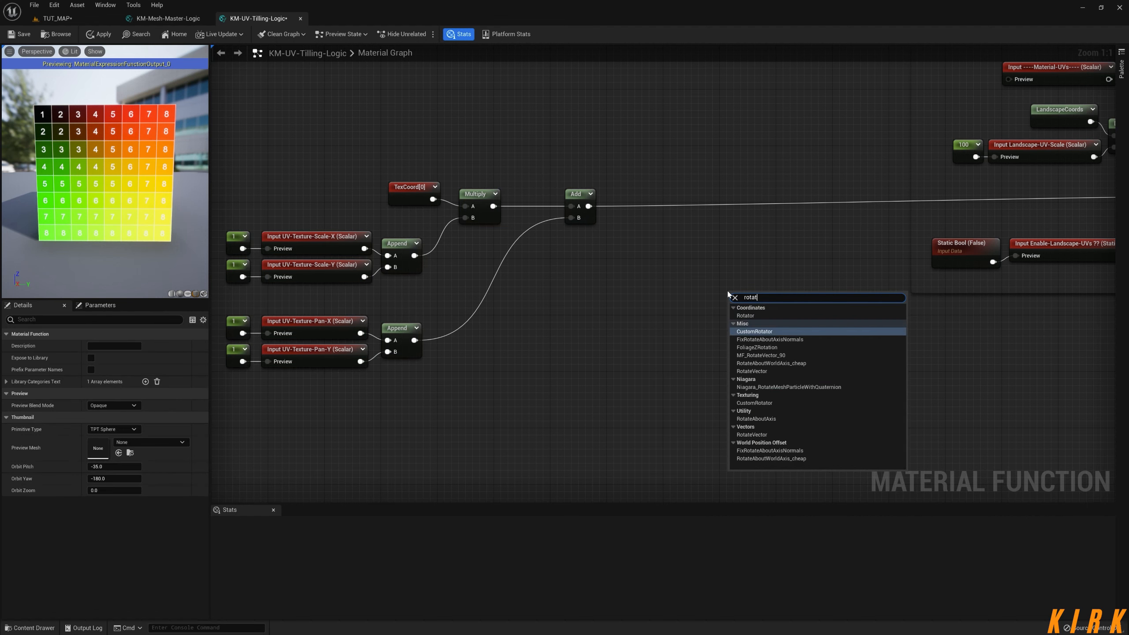
key(Return)
drag(733, 294, 676, 249)
drag(587, 206, 708, 251)
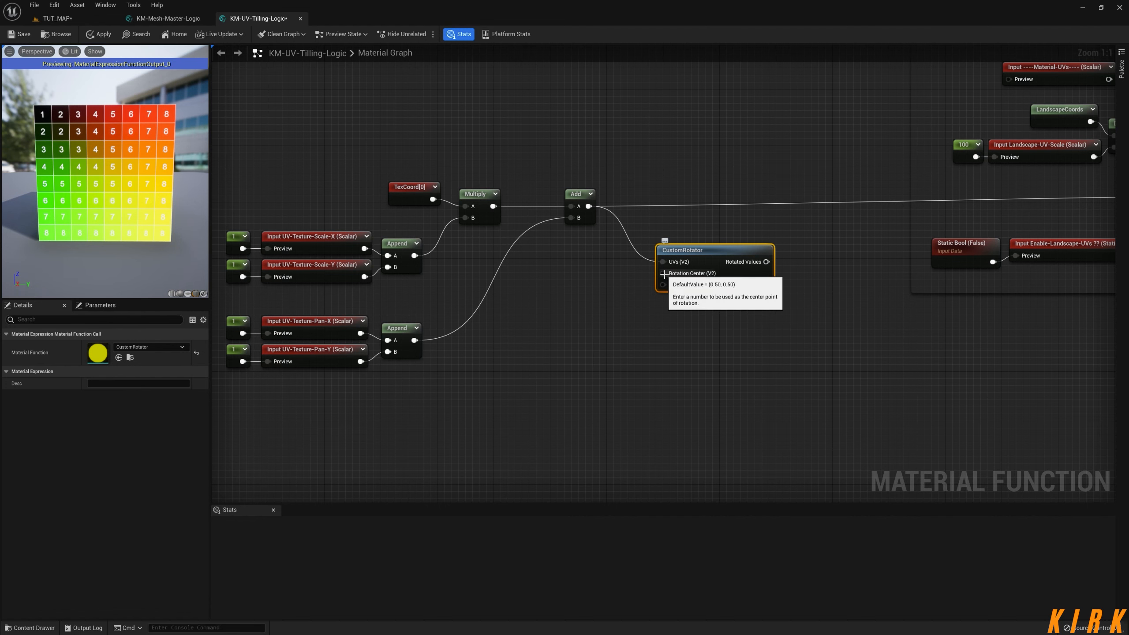
click(603, 331)
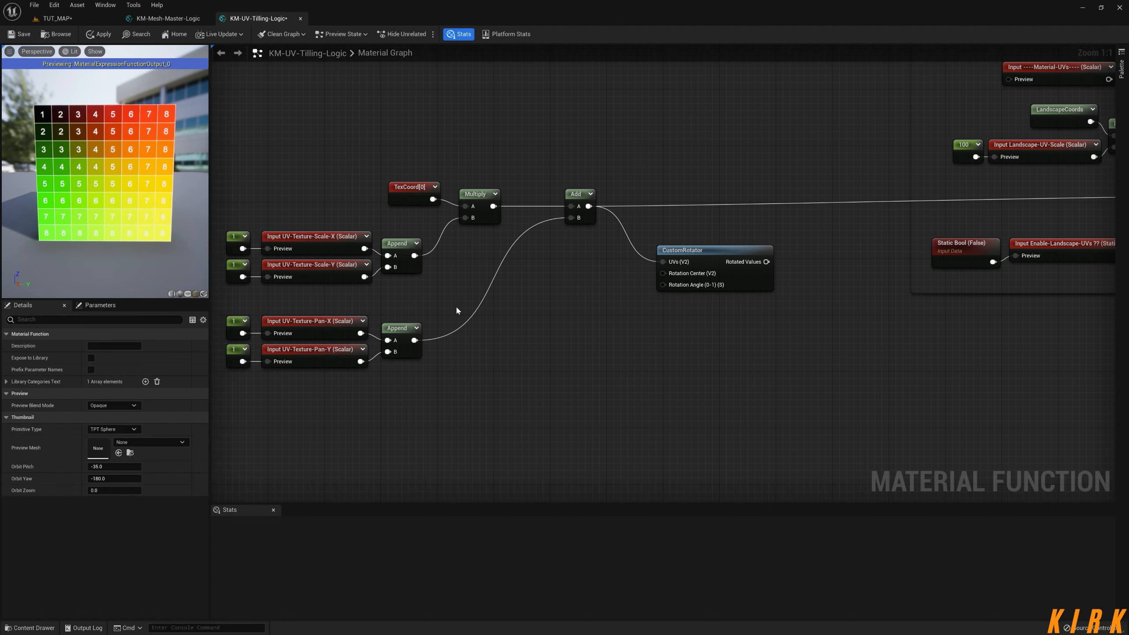
right_drag(522, 366, 654, 374)
drag(357, 254, 479, 303)
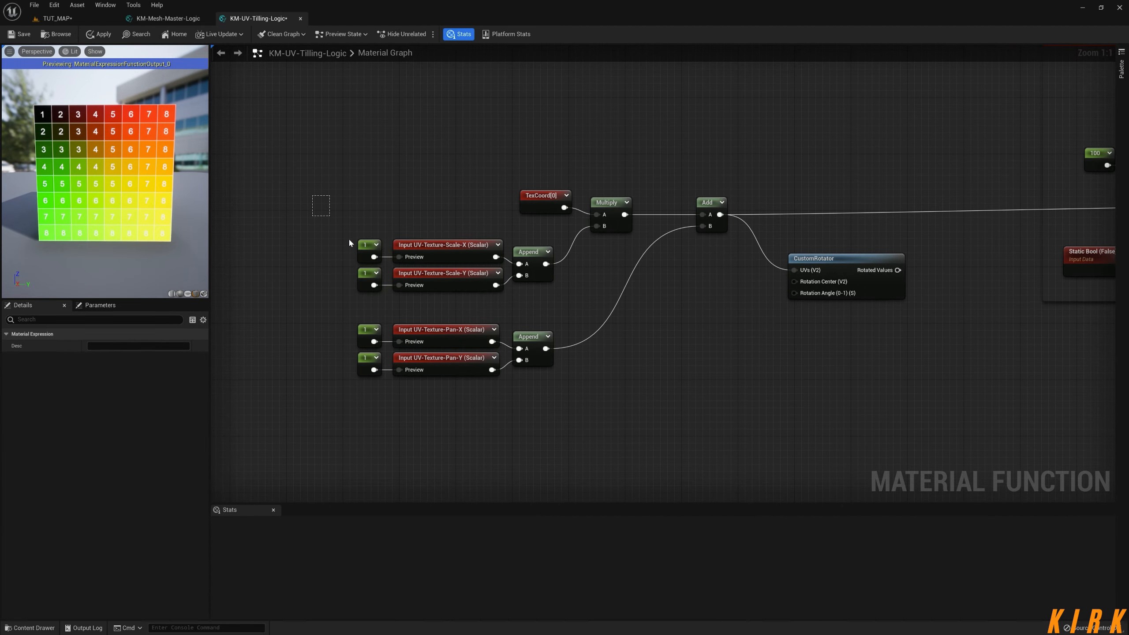
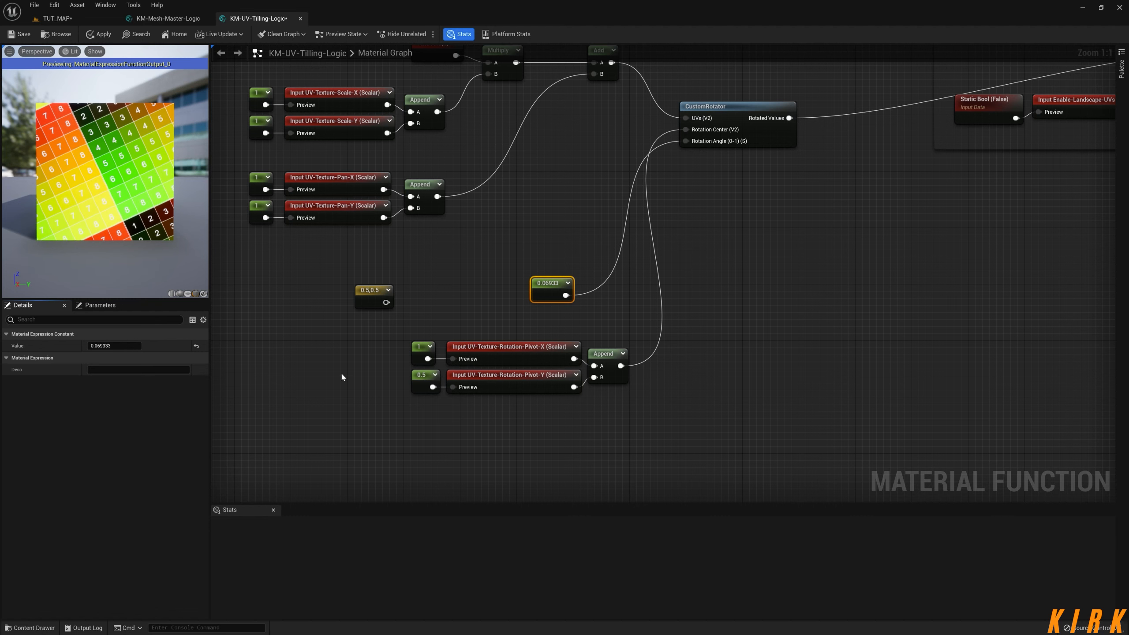
Step: Test a rotation of about 0.18 in the constant driving CustomRotator, and reset the constant to its default
drag(105, 347, 107, 347)
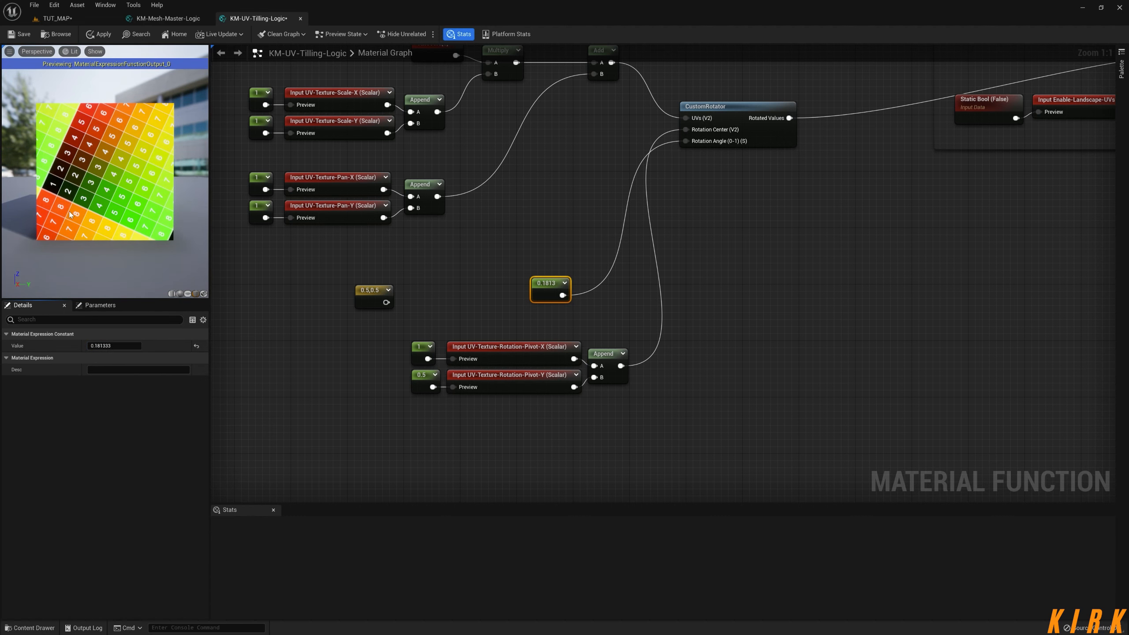
drag(100, 132, 133, 138)
click(196, 345)
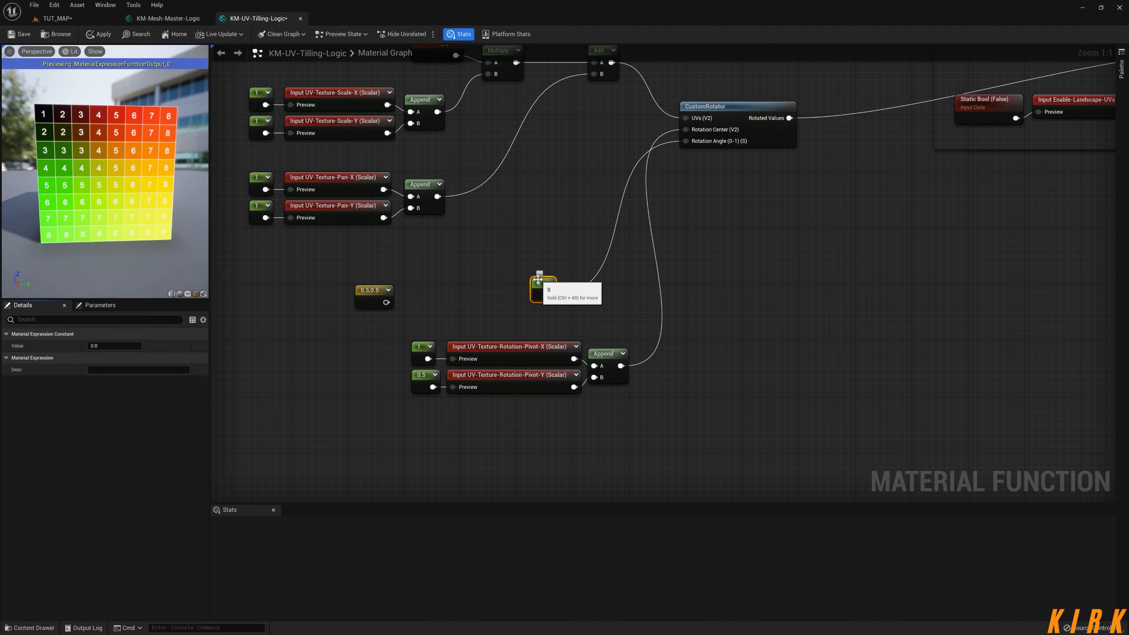
Step: Line up CustomRotator with the Add node, and arrange the rotation pivot group and the angle constant beneath it
drag(535, 279, 485, 293)
right_drag(601, 289, 548, 373)
drag(688, 193, 751, 137)
drag(450, 395, 726, 417)
drag(580, 407, 371, 509)
drag(455, 385, 552, 271)
click(488, 155)
right_drag(493, 177, 562, 218)
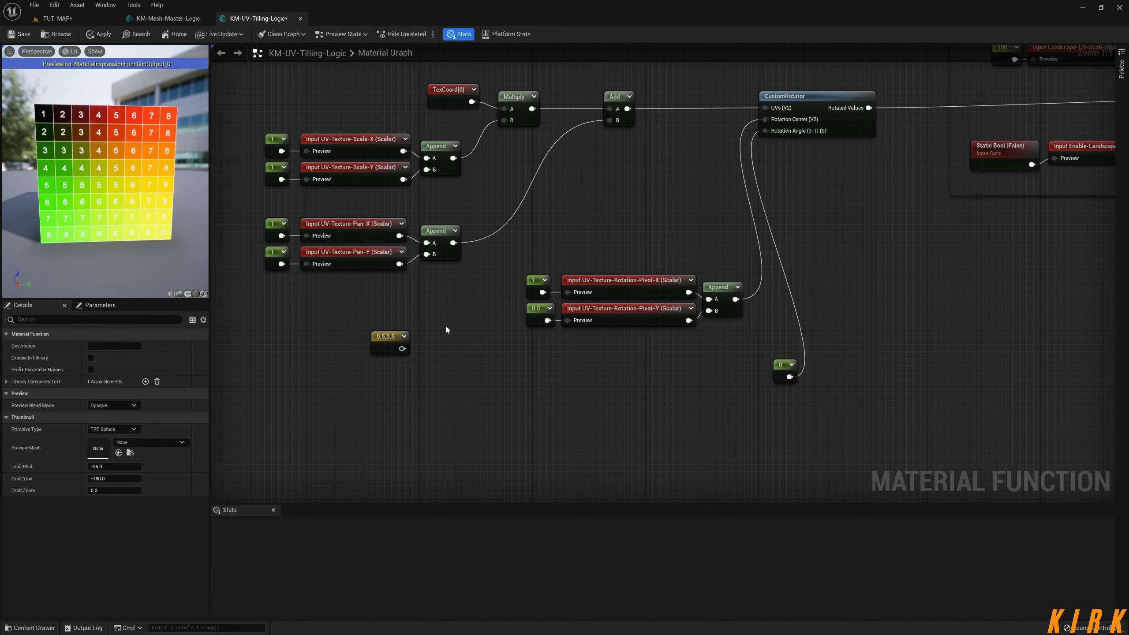
Step: Delete the unused colour constant and move the rotation pivot inputs with their Append beneath the pan group
drag(349, 358, 362, 393)
key(Delete)
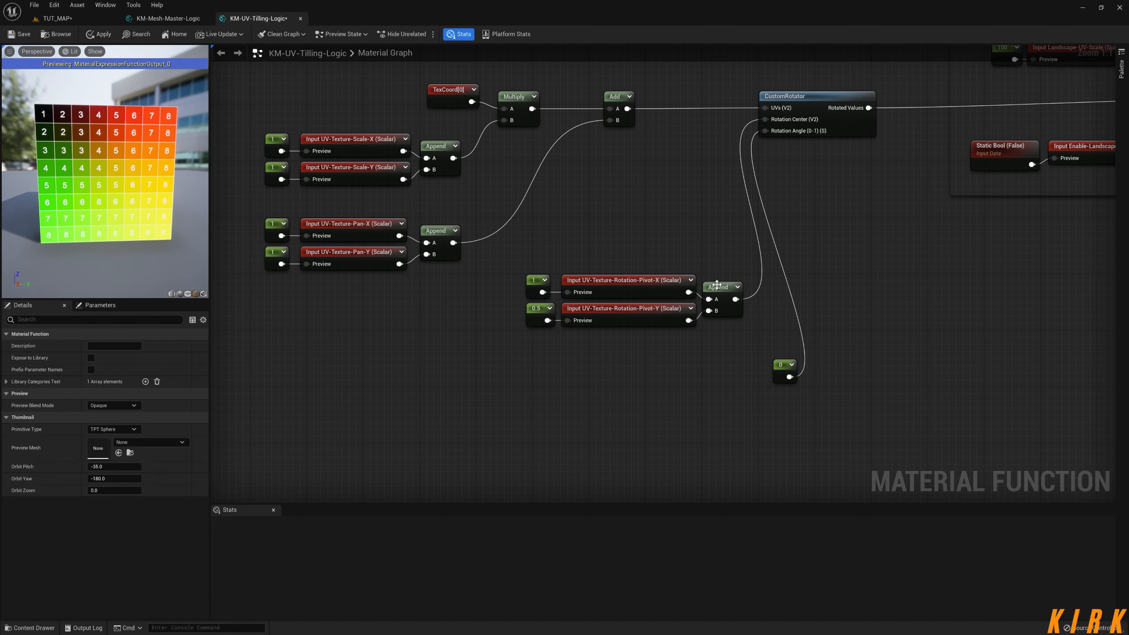
drag(738, 259, 547, 349)
drag(733, 293, 471, 314)
click(606, 312)
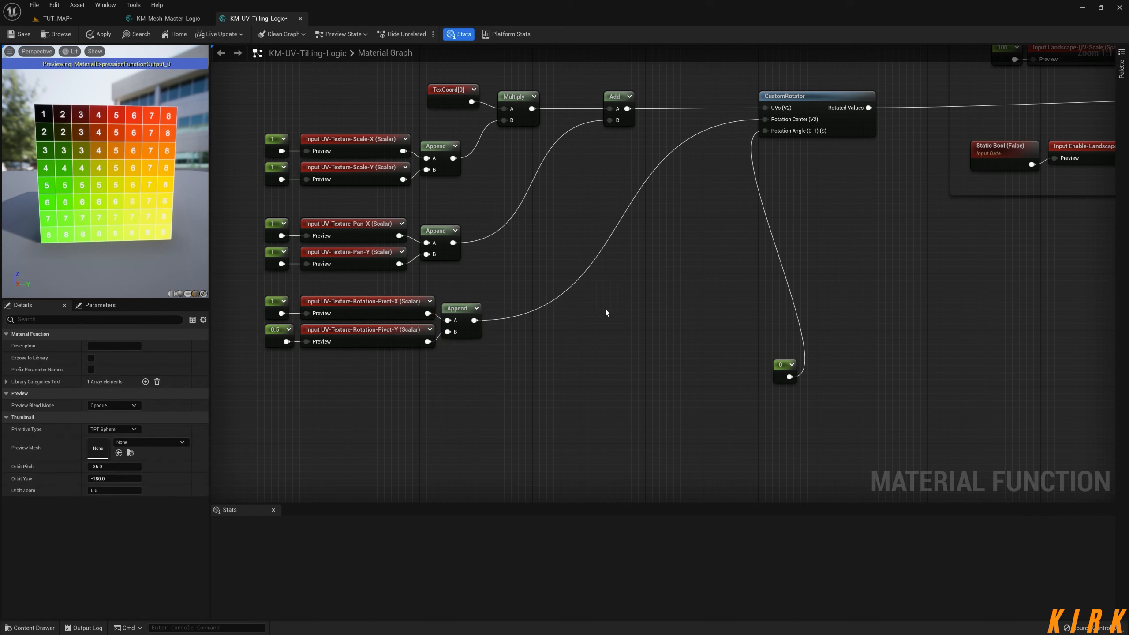
Step: Set the constant feeding UV-Texture-Rotation-Pivot-X to 0.5
click(268, 332)
click(272, 307)
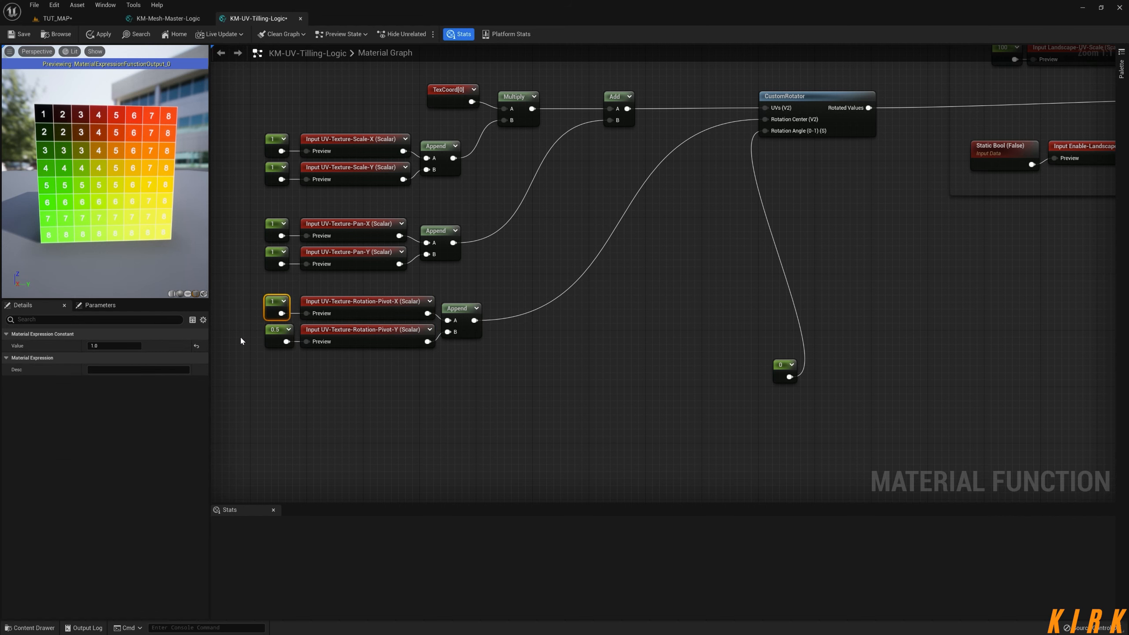
click(114, 345)
text(.5)
key(Return)
Step: Move the angle constant below the pivot group and insert a FunctionInput node between it and CustomRotator's Rotation Angle
right_drag(598, 338, 607, 368)
drag(751, 405, 468, 475)
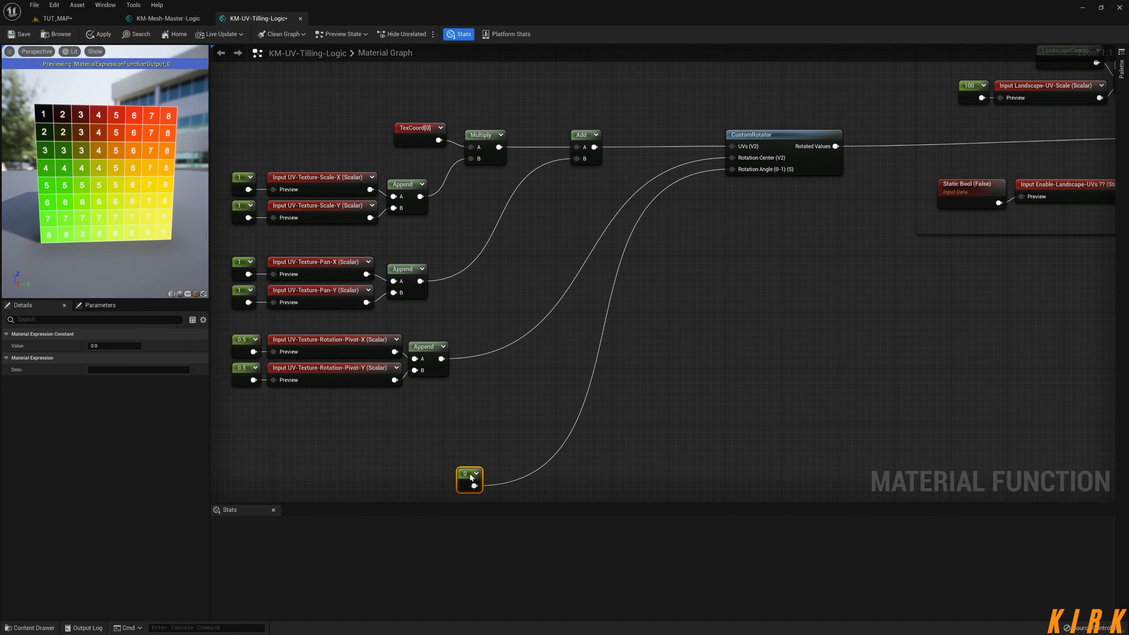
drag(732, 169, 631, 399)
text(input)
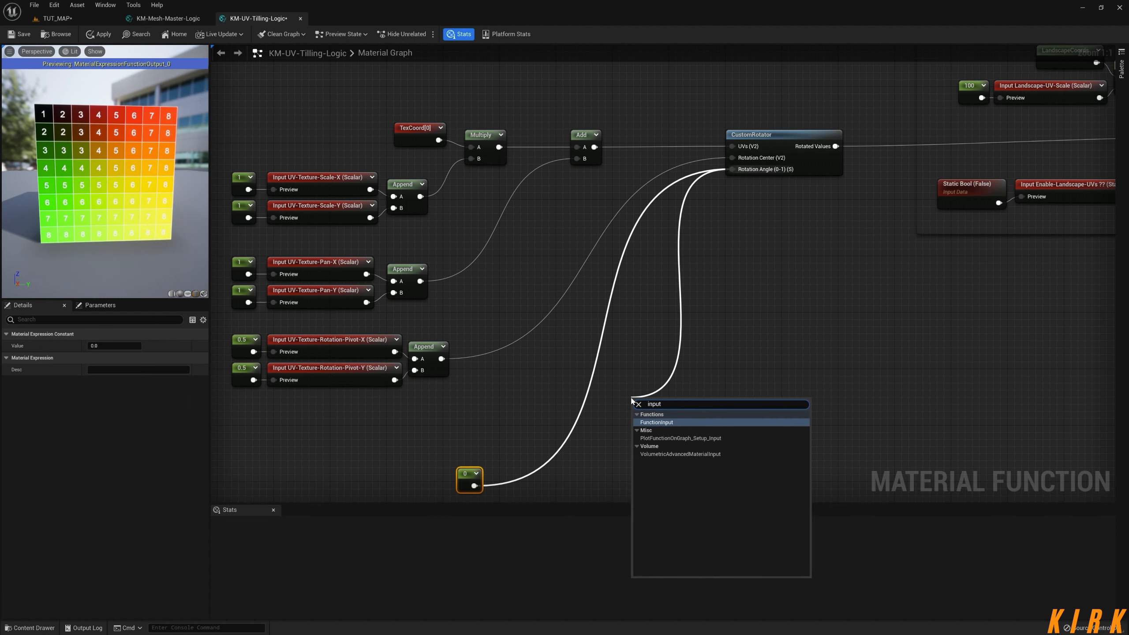
key(Return)
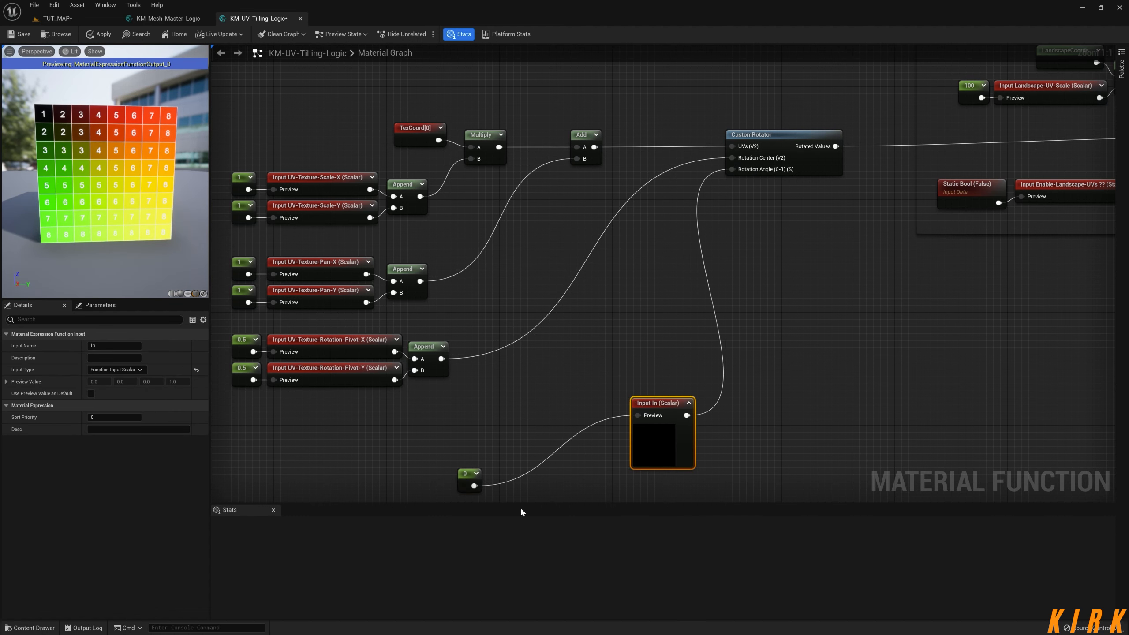
Step: Name the new function input UV-Rotation-Amount and make it use its preview value as default
click(114, 346)
double_click(115, 346)
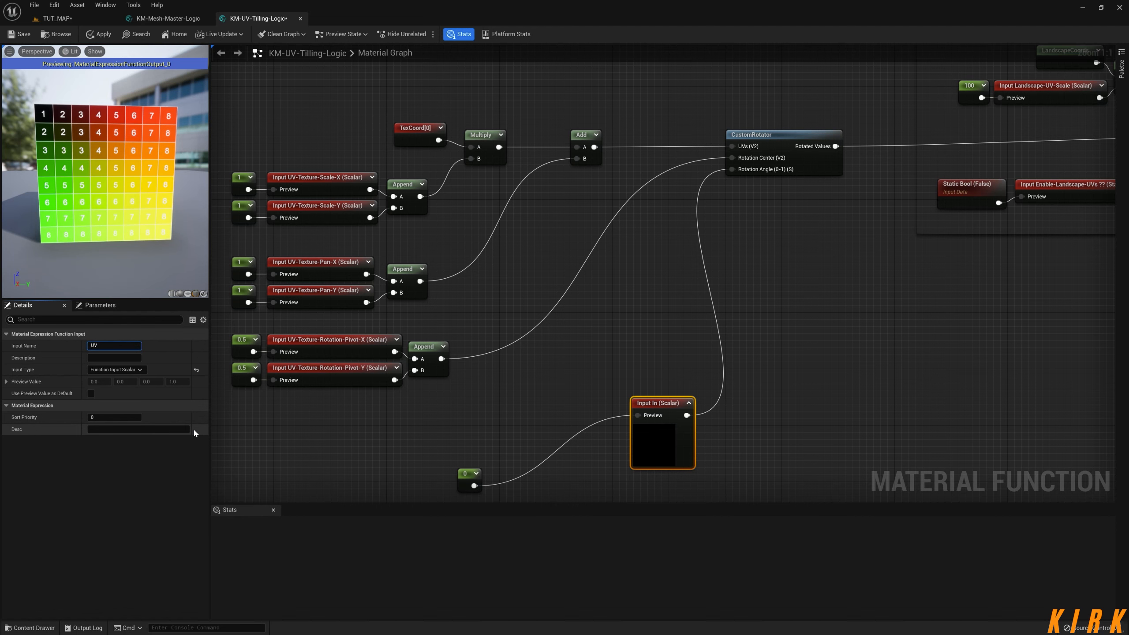
text(UV-Rotation-Amount)
click(90, 393)
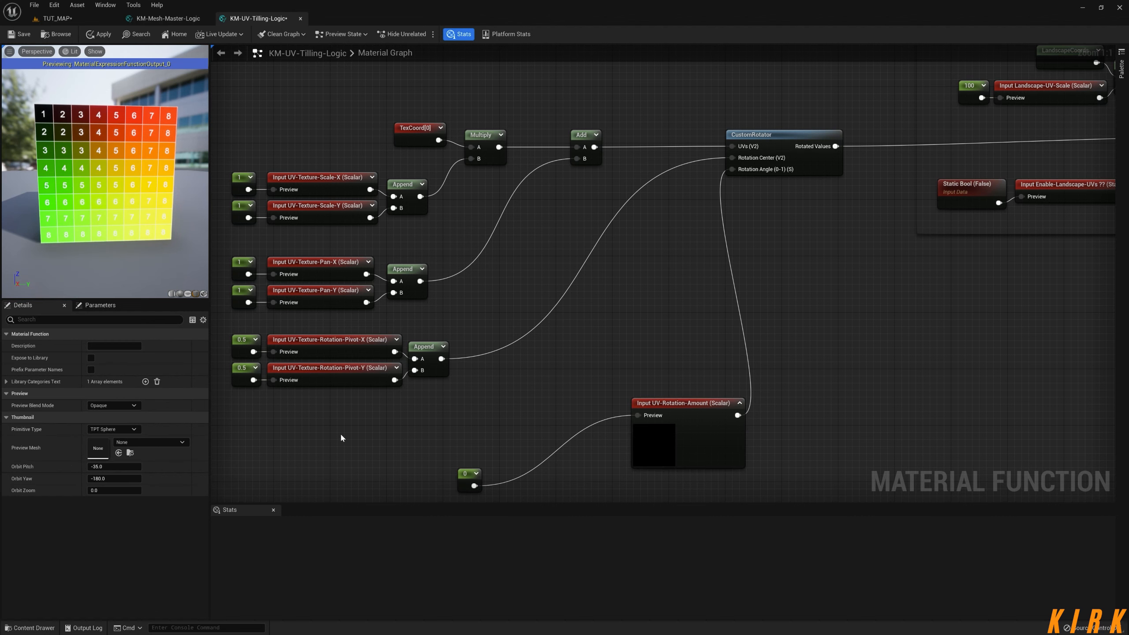
drag(340, 432, 318, 184)
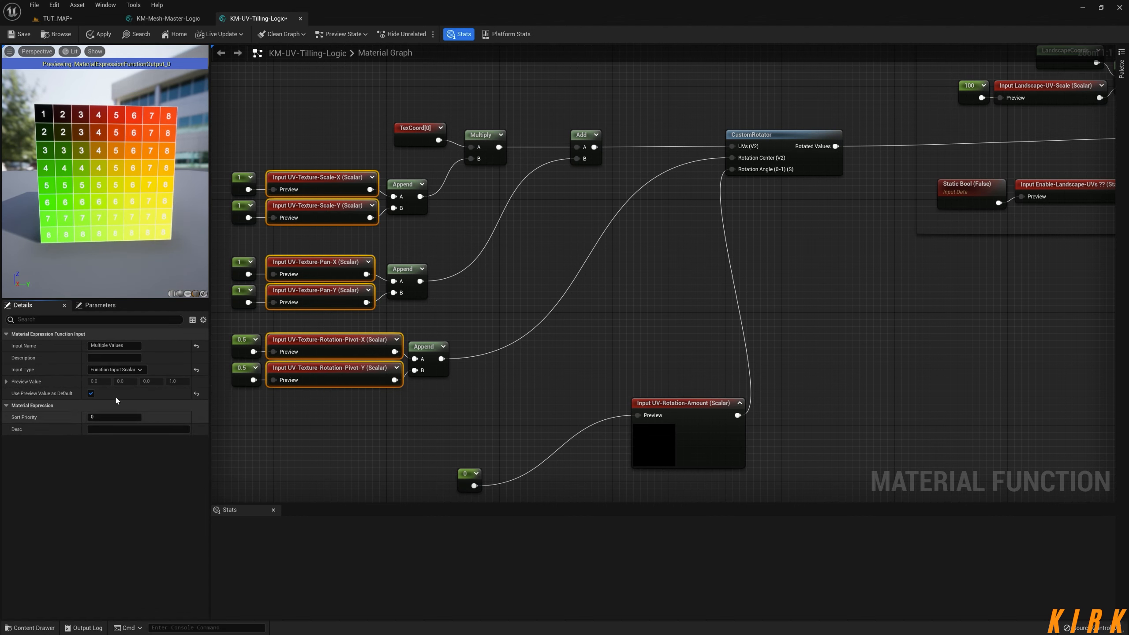
Step: Place the angle constant directly beside UV-Rotation-Amount and collapse that input's preview
right_drag(326, 460, 270, 364)
drag(410, 384, 557, 312)
click(684, 307)
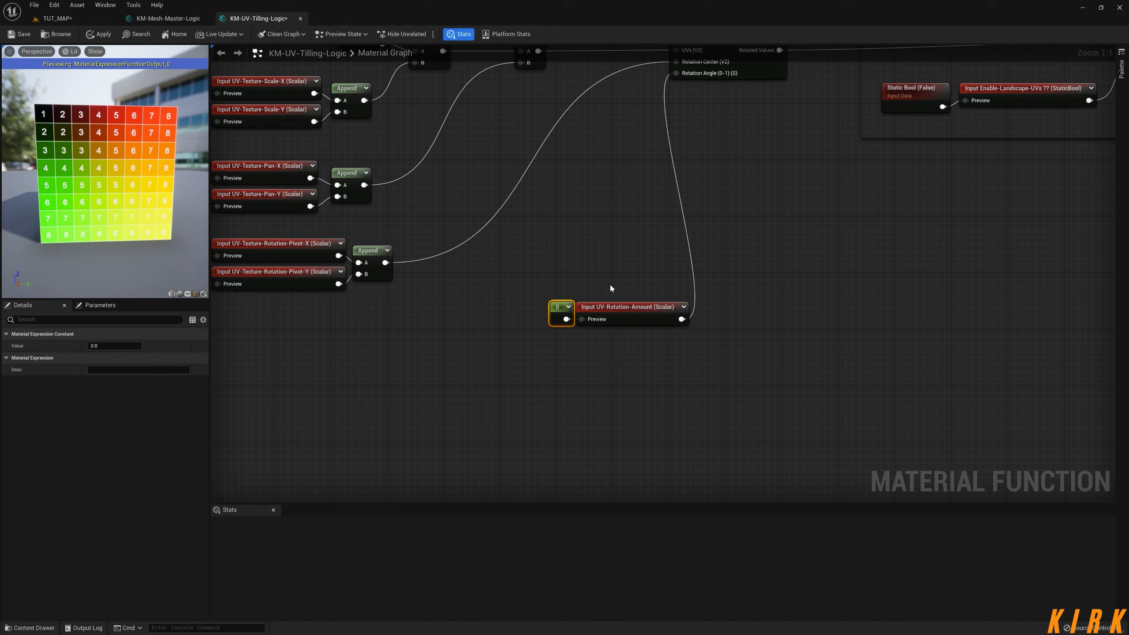
Step: Move UV-Rotation-Amount together with its constant beneath the rotation pivot inputs
shift+click(638, 307)
drag(637, 307, 606, 408)
click(544, 281)
right_drag(544, 281, 333, 420)
scroll(573, 408, down, 2)
right_drag(650, 414, 849, 296)
right_drag(564, 354, 635, 323)
drag(738, 369, 617, 426)
drag(702, 409, 517, 356)
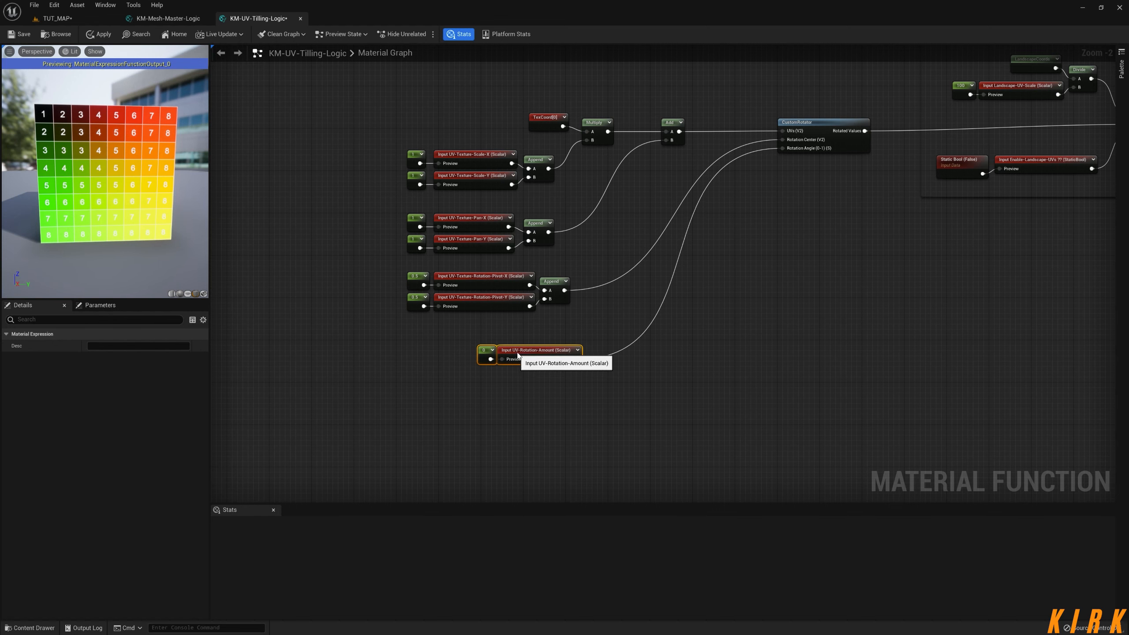
Step: Review the scale, pan and rotation nodes and their path through CustomRotator and the landscape switch to the Texture Sample
click(576, 395)
right_drag(576, 395, 615, 442)
drag(735, 134, 355, 418)
scroll(355, 418, up, 1)
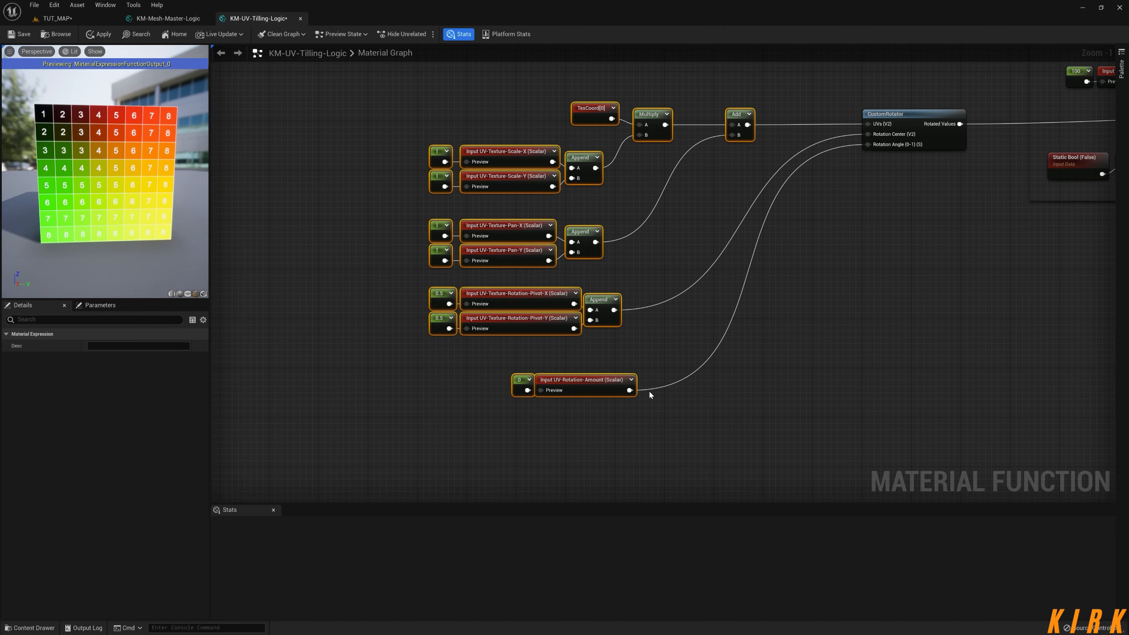
right_drag(838, 352, 568, 385)
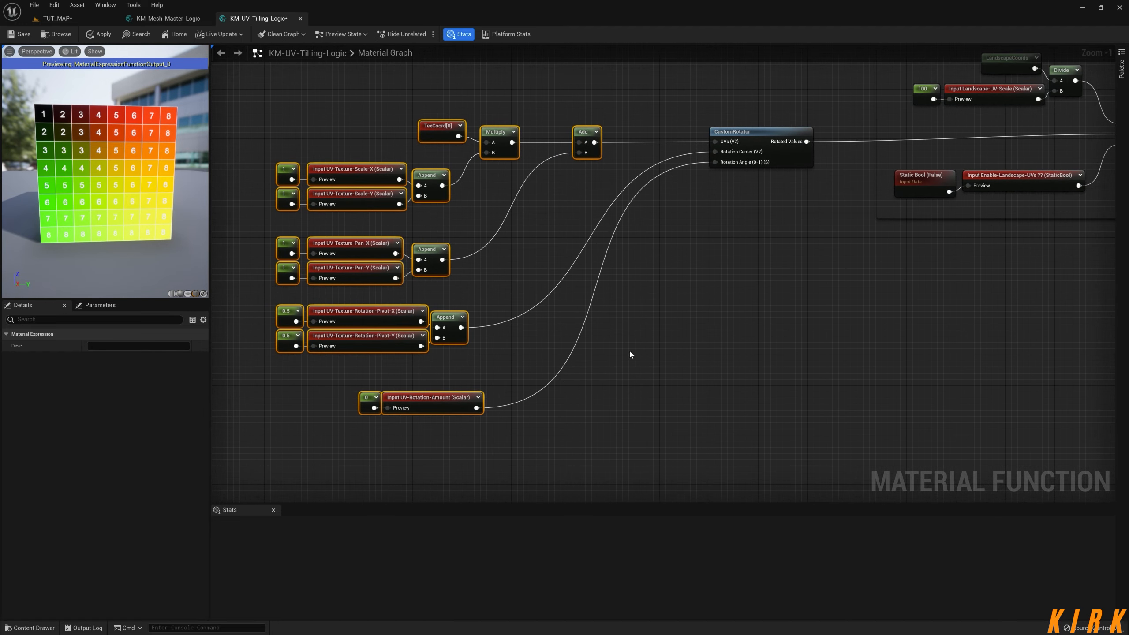
right_drag(1107, 110, 763, 143)
right_drag(773, 246, 726, 254)
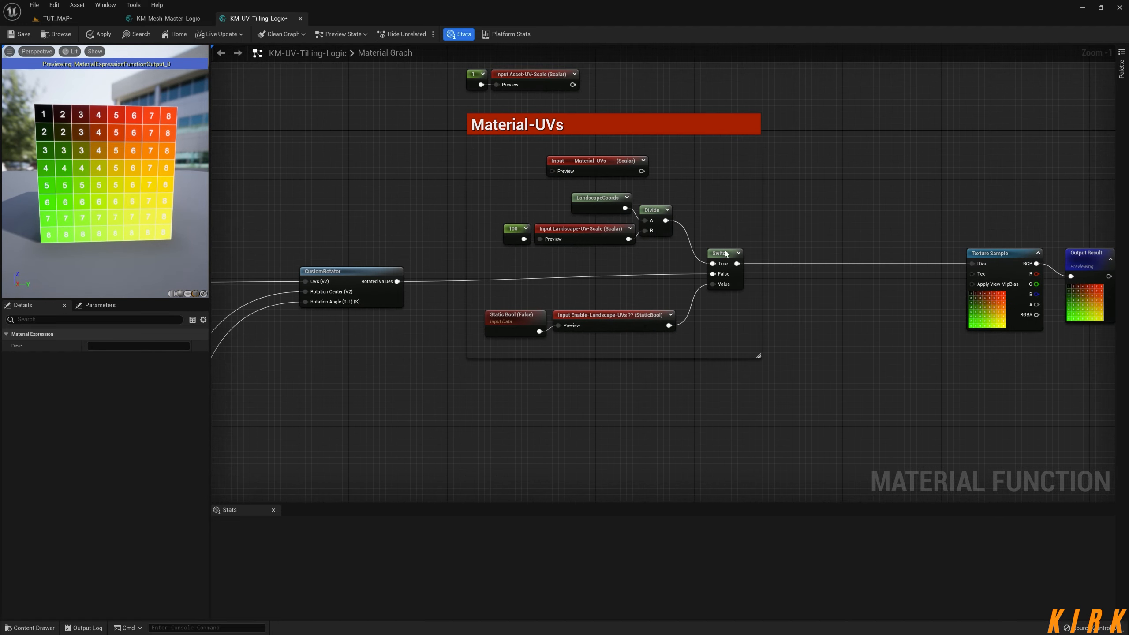
right_drag(451, 389, 776, 318)
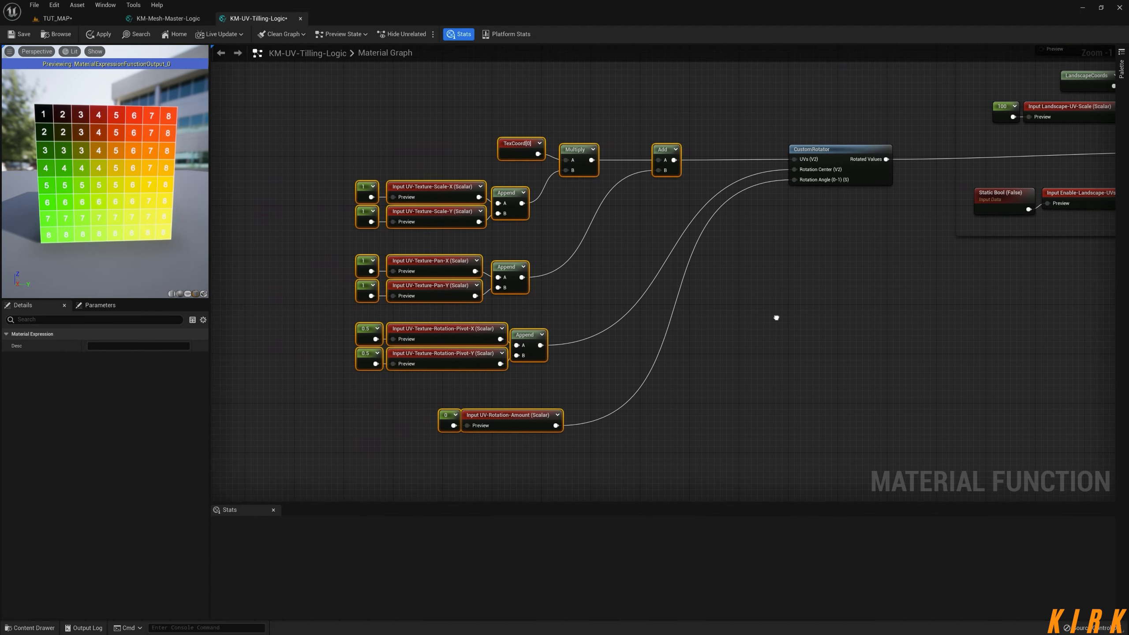
Step: Line up UV-Rotation-Amount and its constant with the input column above
click(527, 405)
drag(547, 390, 404, 435)
drag(537, 415, 458, 414)
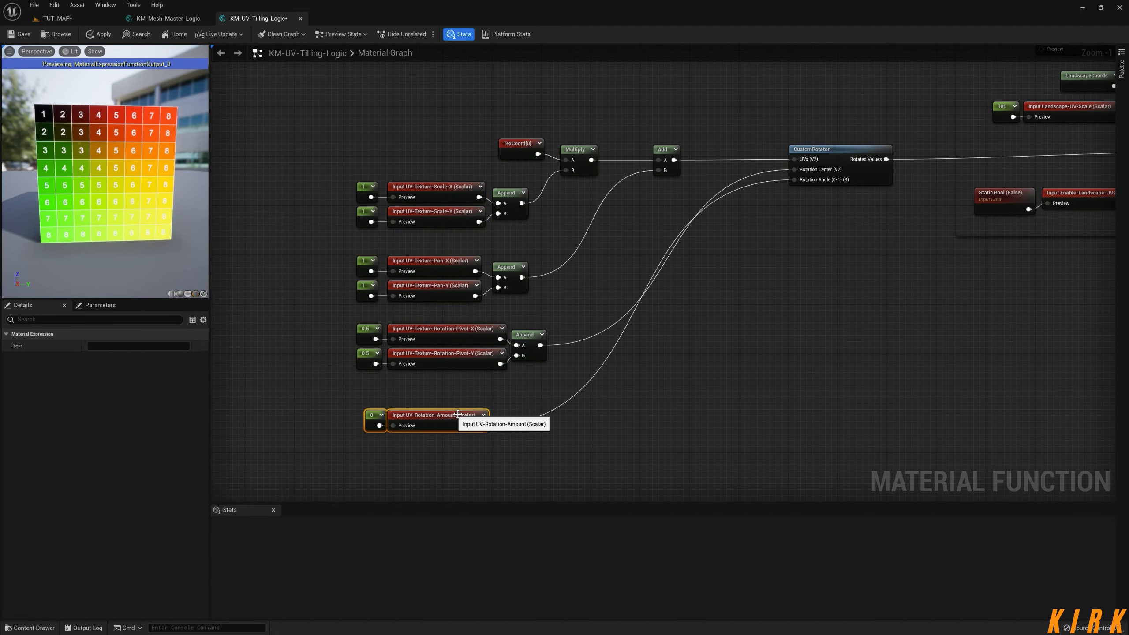
click(738, 378)
right_drag(733, 394, 664, 421)
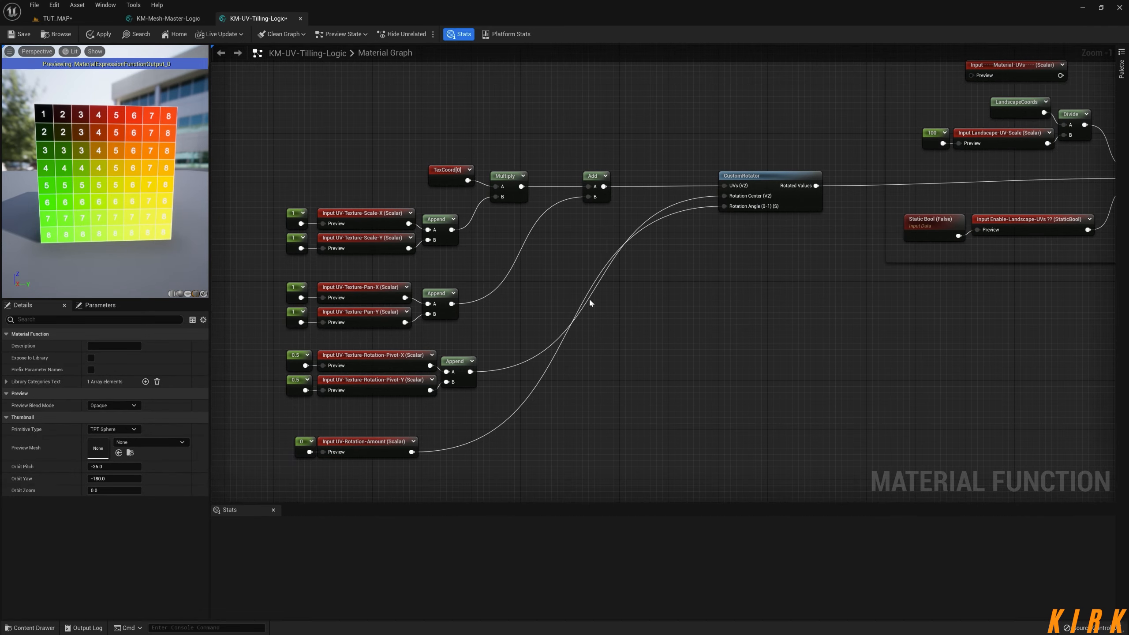
right_drag(598, 283, 739, 321)
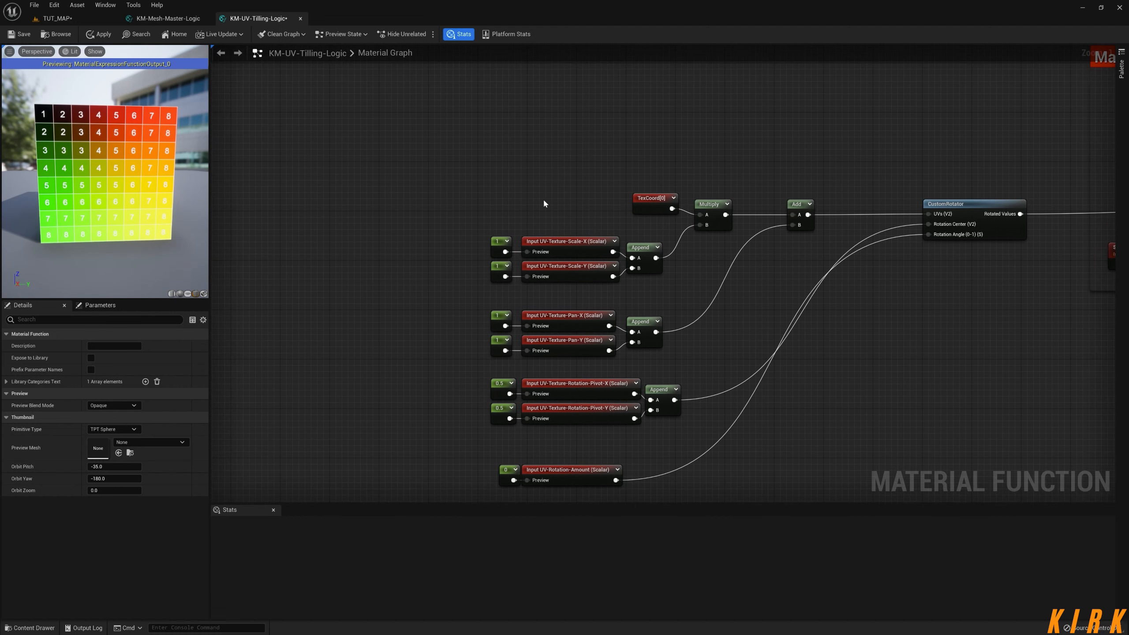
Step: Spread out TexCoord, Multiply and the texture scale group ahead of the Add node to make room between them
right_drag(761, 321, 722, 229)
right_drag(666, 193, 749, 317)
drag(701, 237, 596, 194)
drag(751, 245, 715, 195)
drag(710, 266, 531, 317)
drag(684, 281, 554, 275)
drag(551, 147, 664, 151)
Step: Add a StaticSwitch node between the texture scale Append and Multiply
click(589, 199)
right_click(590, 201)
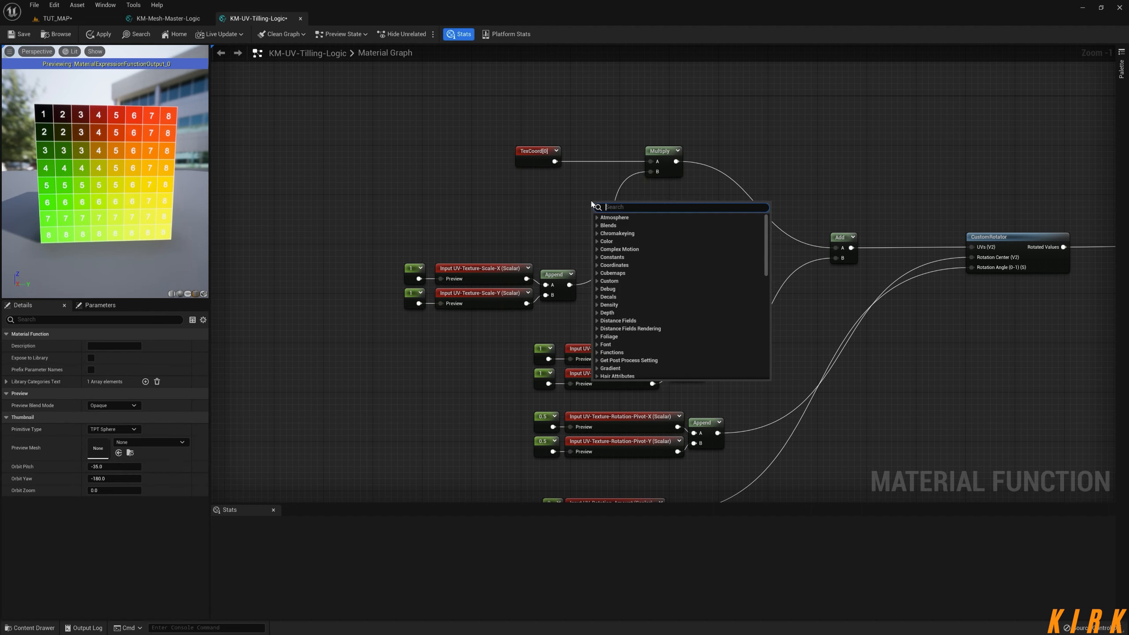
text(stat)
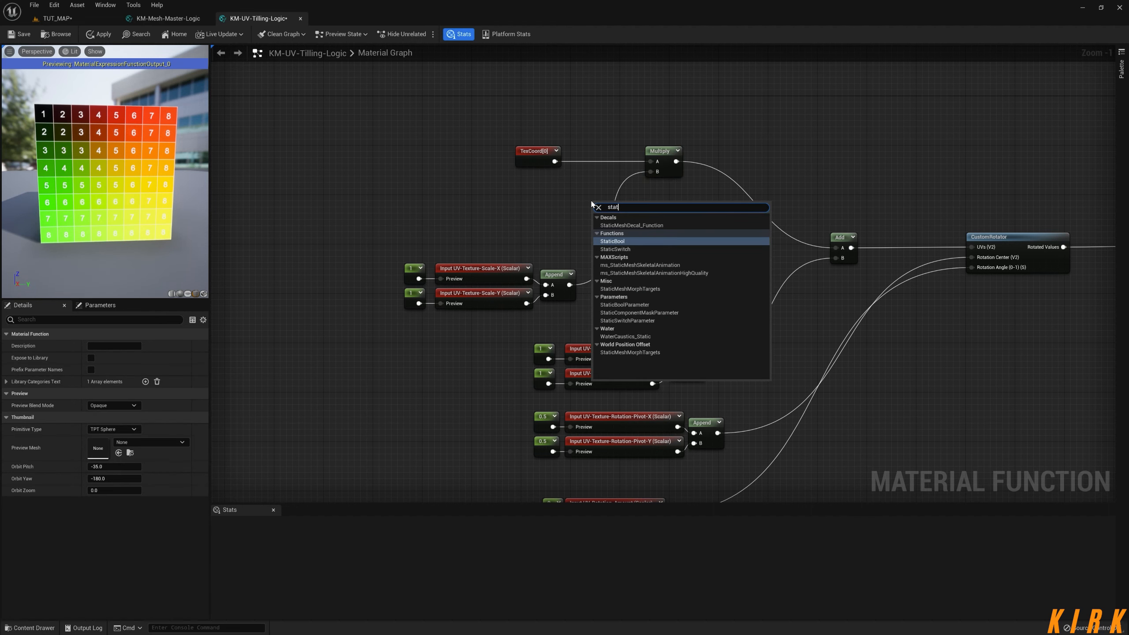
key(Down)
key(Return)
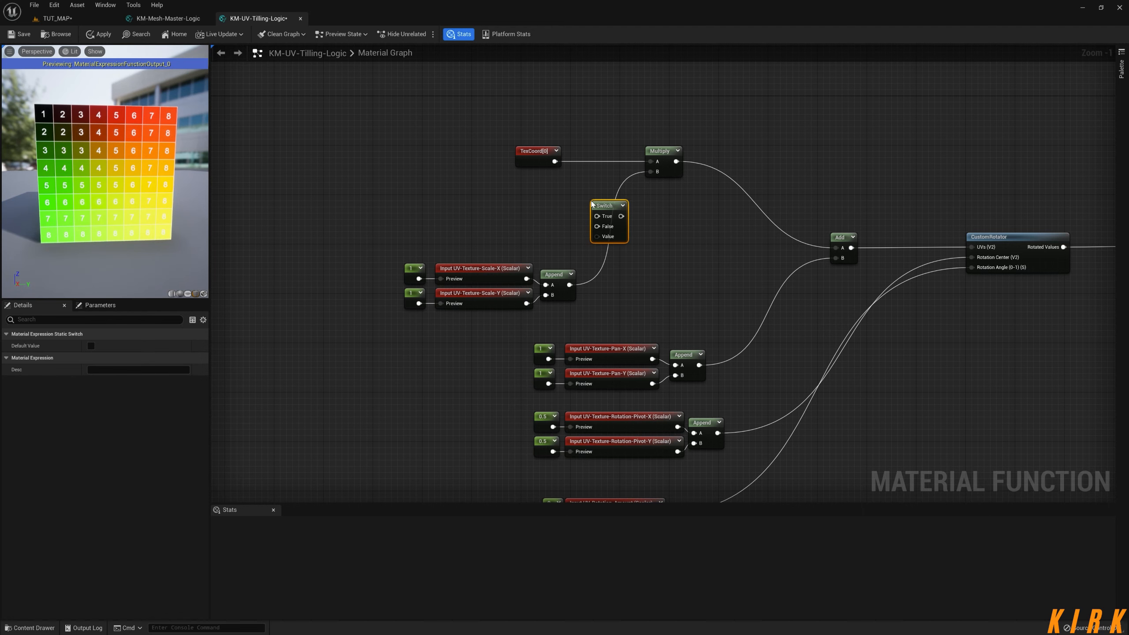
mouse_move(614, 211)
mouse_down()
mouse_move(752, 284)
mouse_move(609, 206)
mouse_up()
right_drag(638, 225, 671, 228)
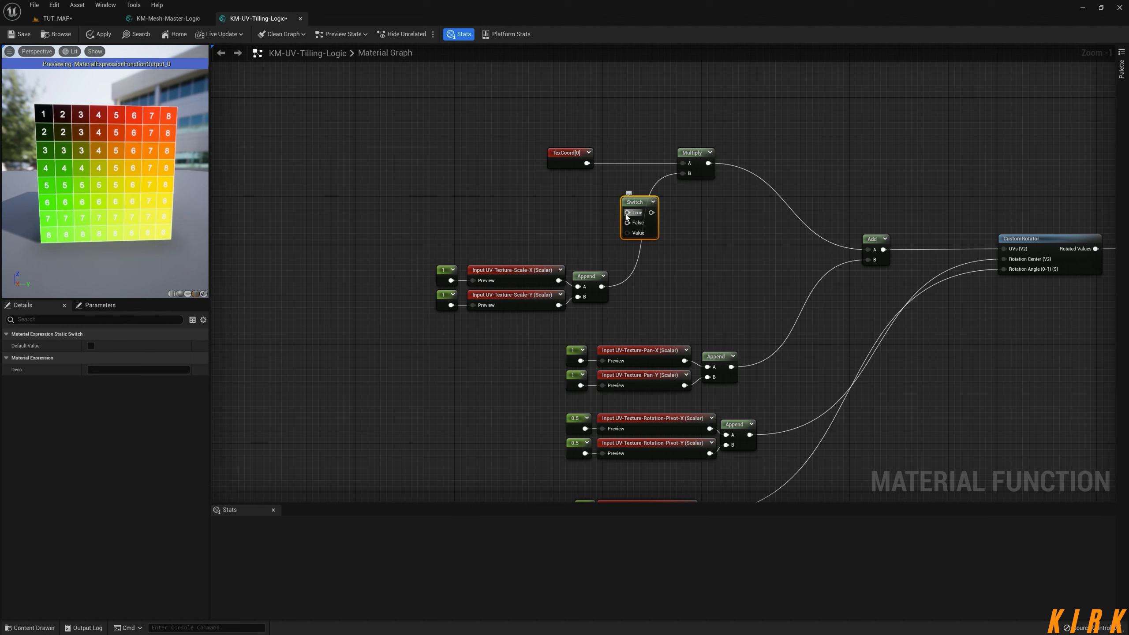
Step: Move the texture scale group farther from the Switch, and wire Append into True and the Switch output into Multiply's B
drag(564, 217, 639, 212)
drag(573, 225, 637, 226)
click(552, 231)
right_drag(568, 241, 670, 204)
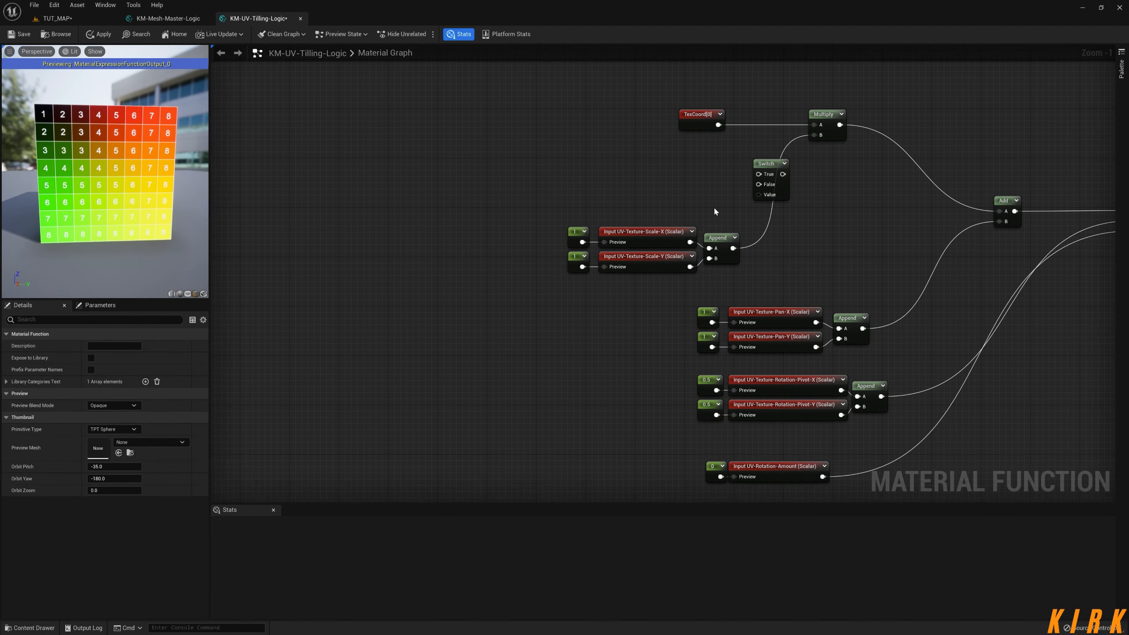
drag(716, 211, 564, 277)
drag(729, 247, 814, 135)
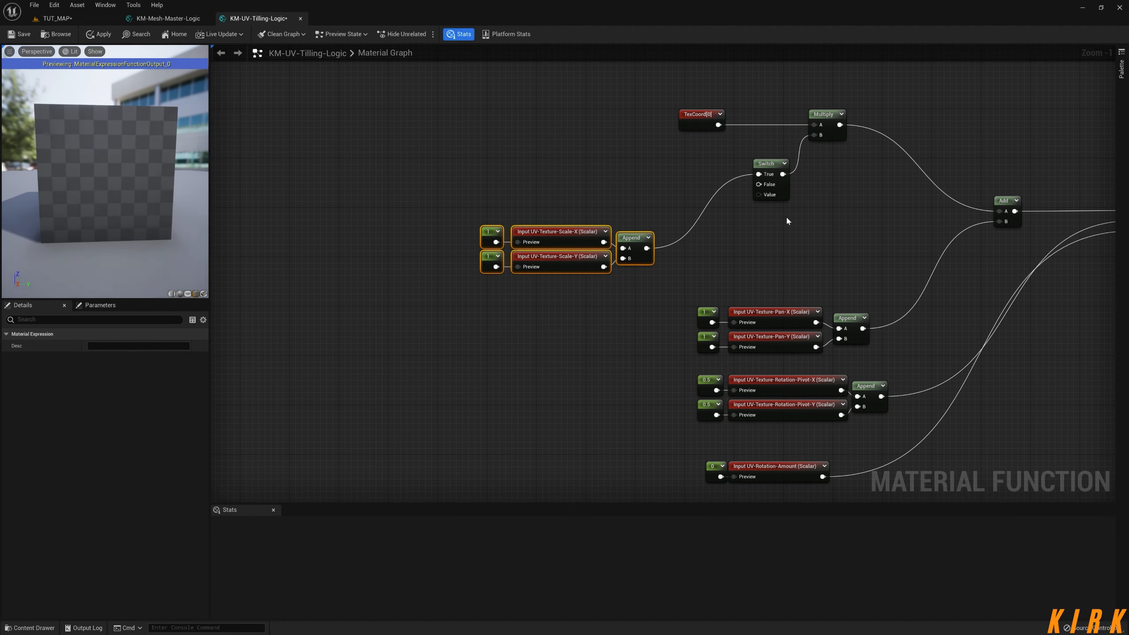
Step: Bring the Asset-UV-Scale input and its constant beside the texture scale group and connect it to the Switch's False input
right_drag(848, 227, 767, 236)
drag(949, 99, 754, 303)
click(573, 317)
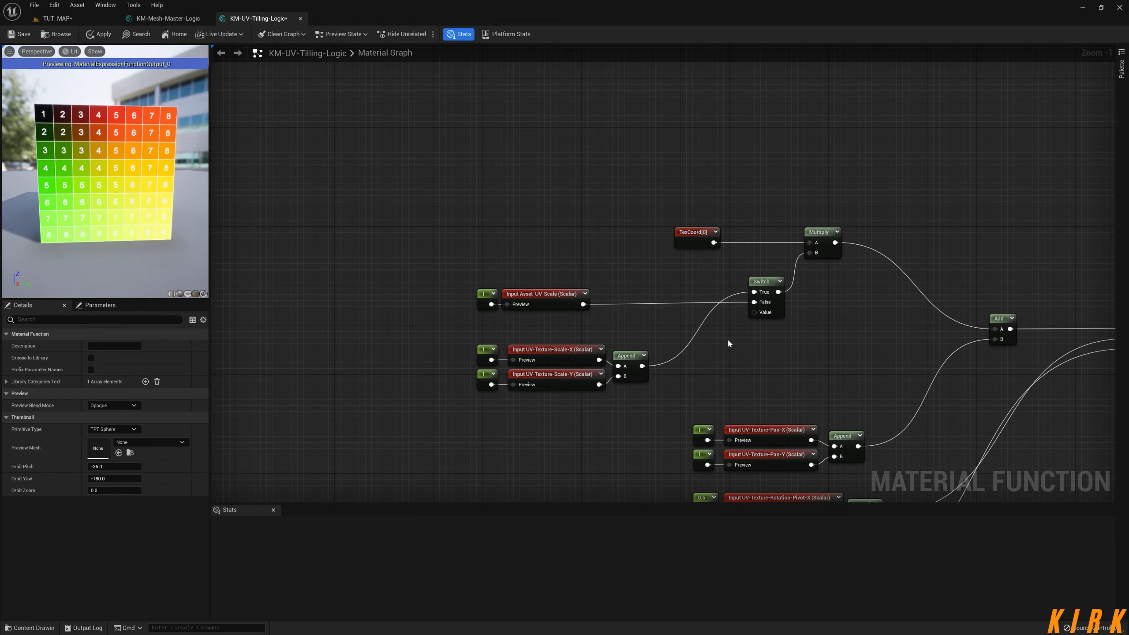
Step: Stack the X and Y texture scale inputs above Asset-UV-Scale and move the aligned group closer to the Switch
drag(658, 327, 458, 393)
drag(648, 358, 637, 256)
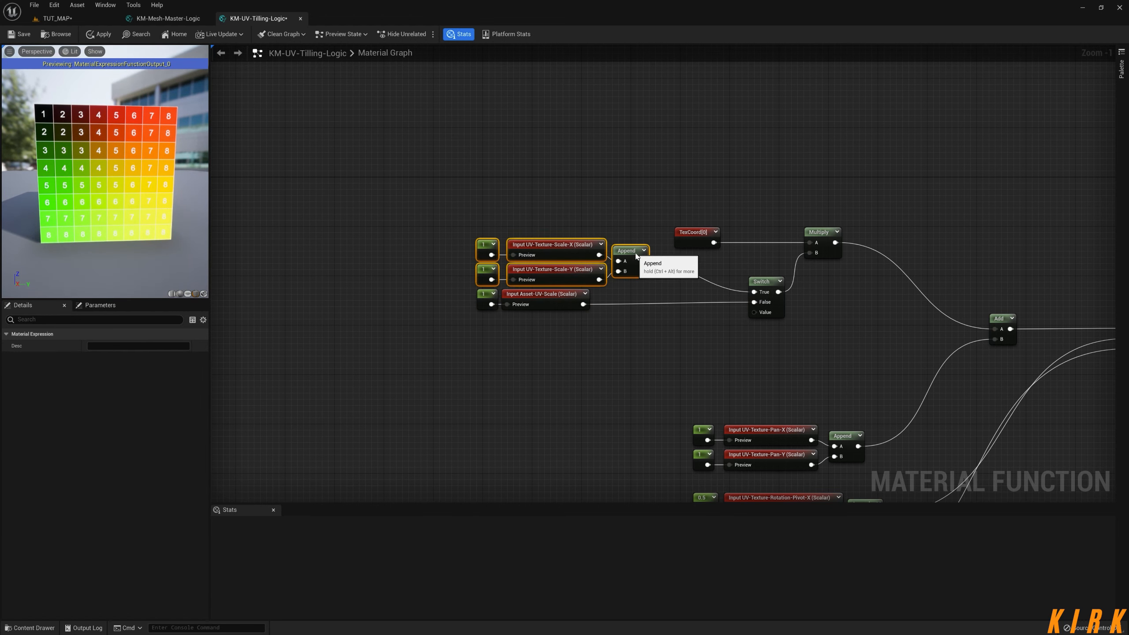
click(538, 314)
drag(535, 294, 541, 295)
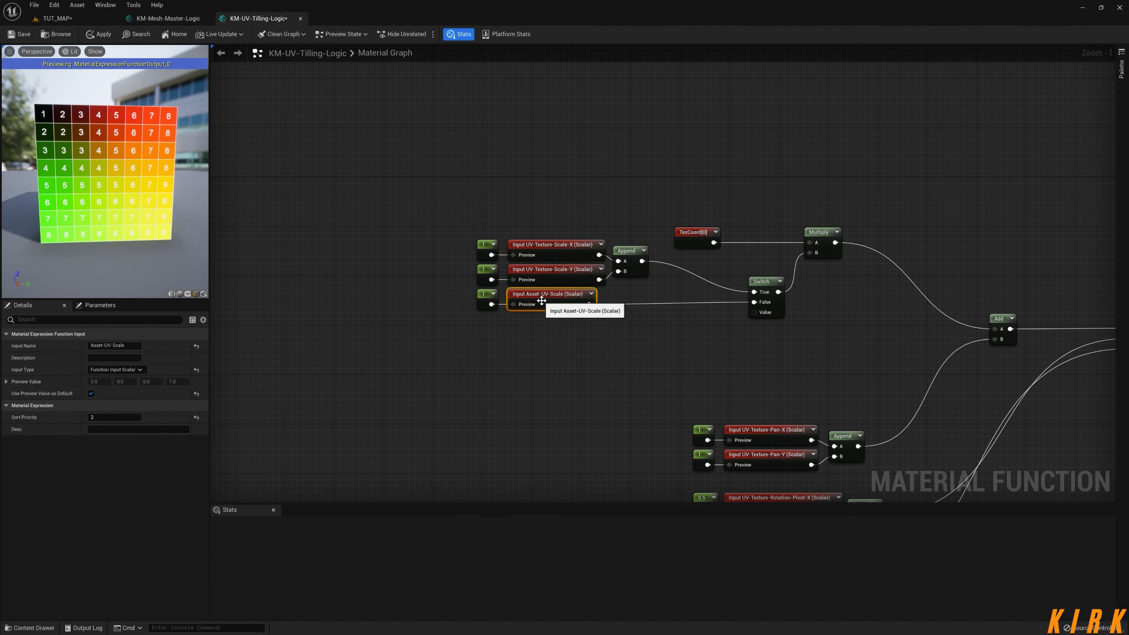
click(612, 313)
drag(642, 227, 597, 331)
click(680, 376)
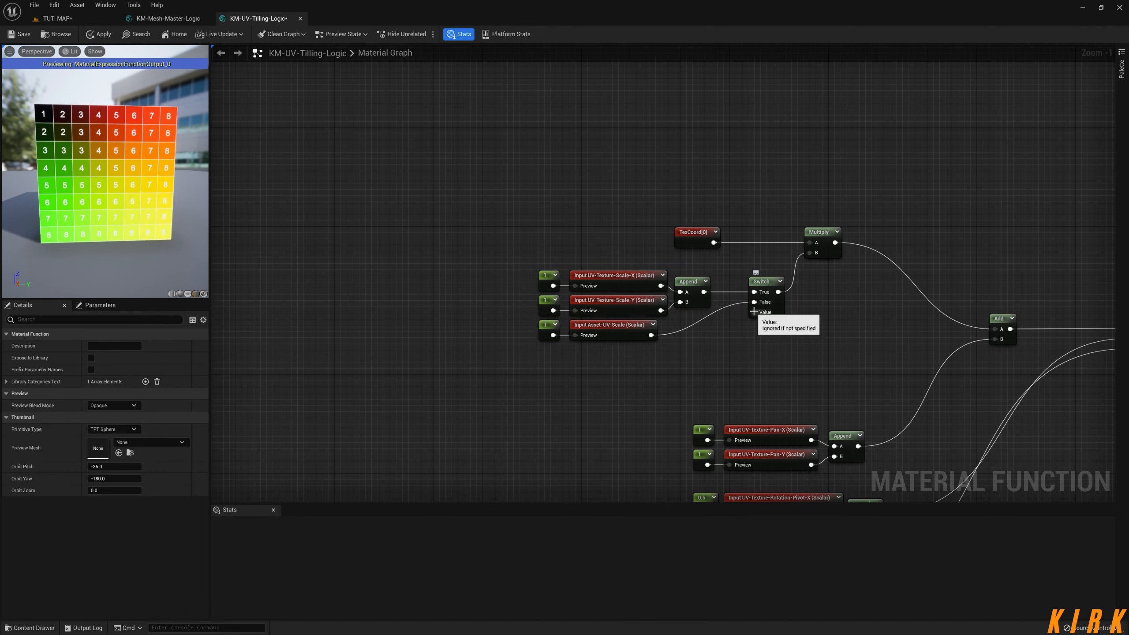
Step: Add a function input to the Switch's Value, name it "Enable-X-Y-Texture-Scale ??", use its preview value as default and position it below Asset-UV-Scale
drag(755, 312, 635, 391)
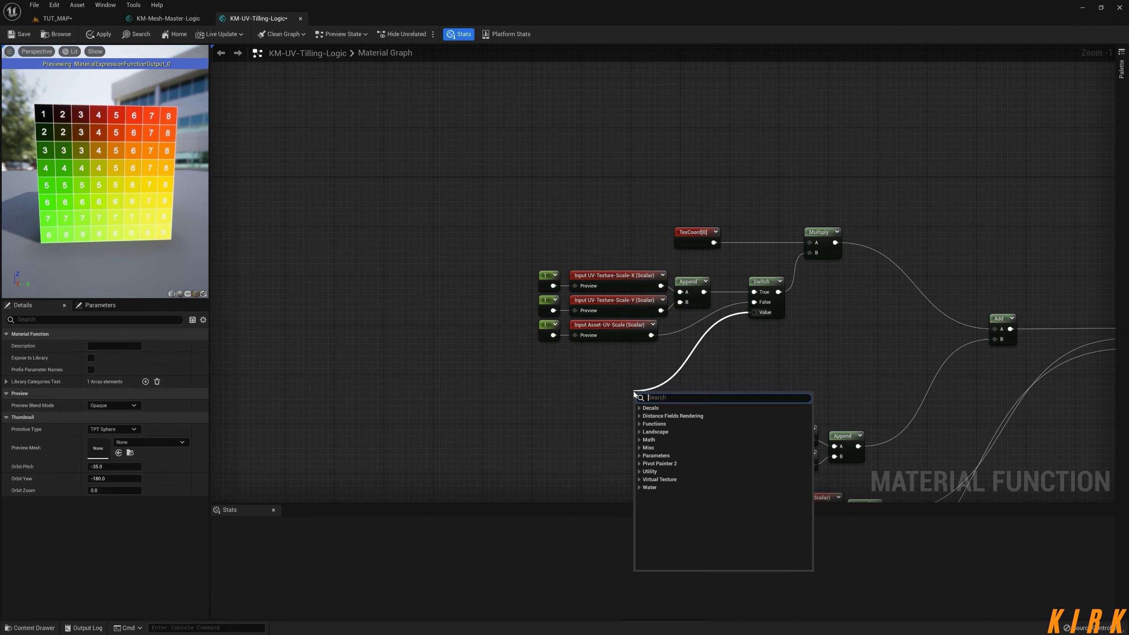
text(input)
key(Return)
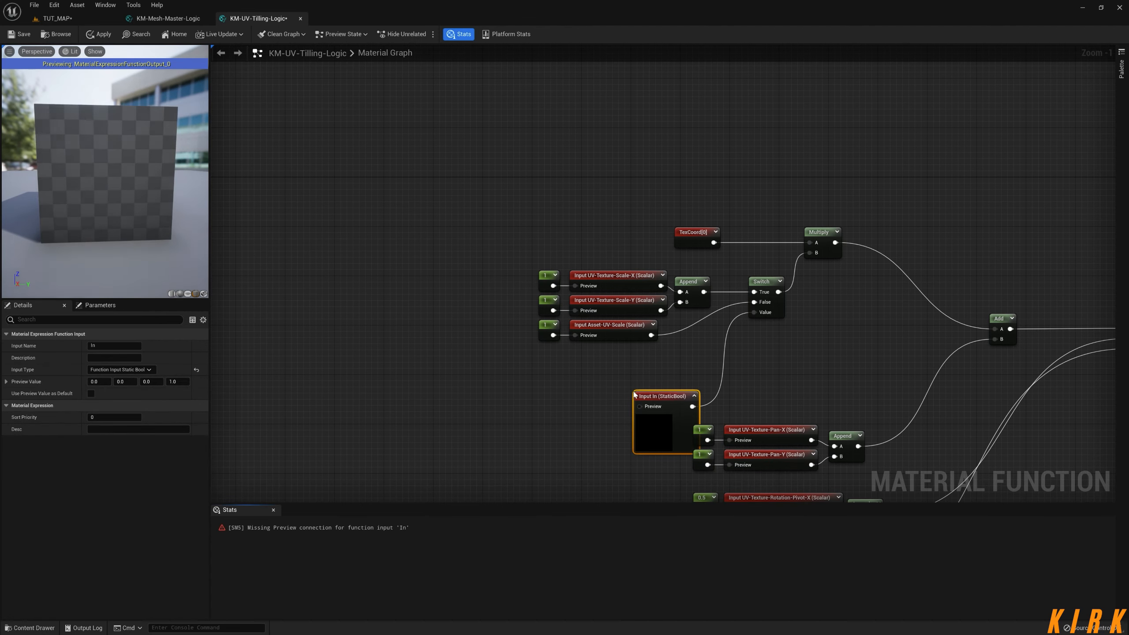
drag(635, 393, 619, 359)
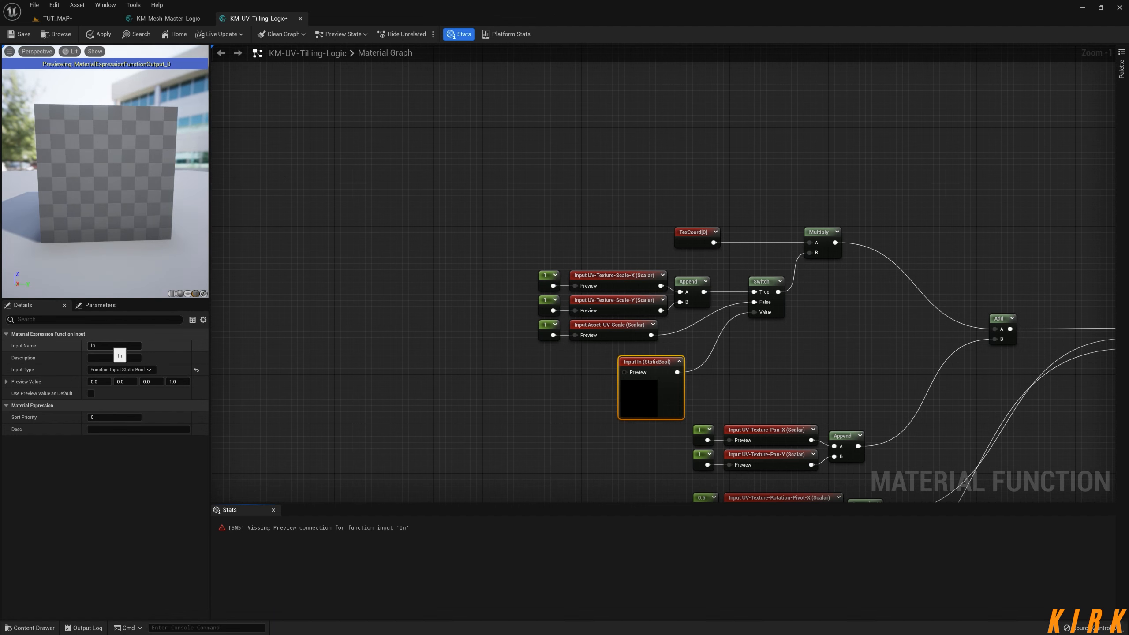
click(112, 346)
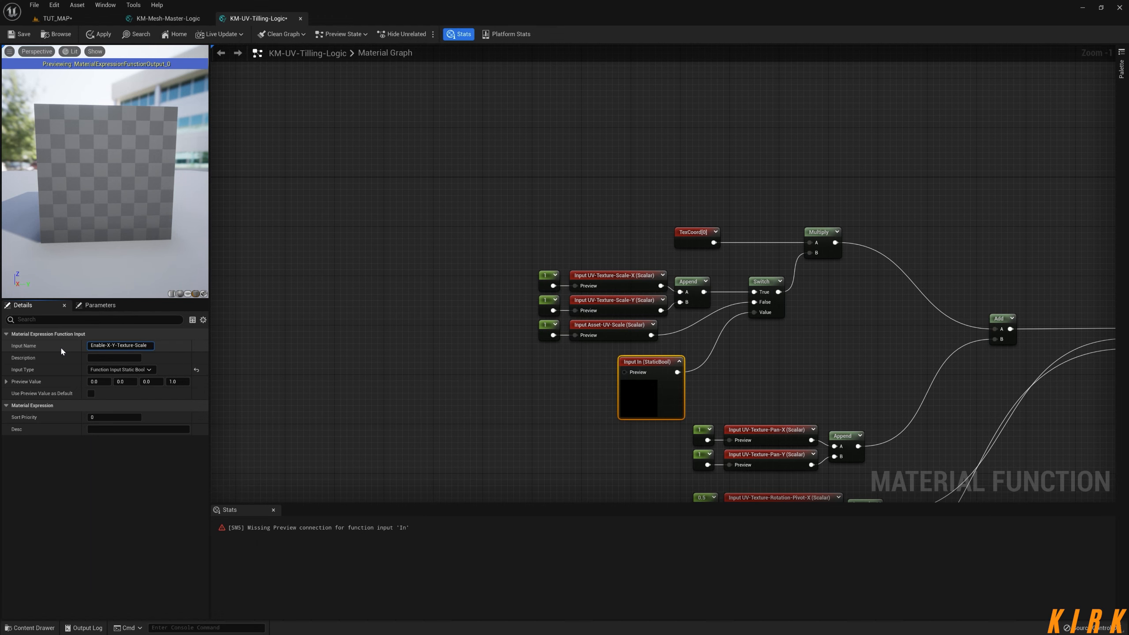
key(Return)
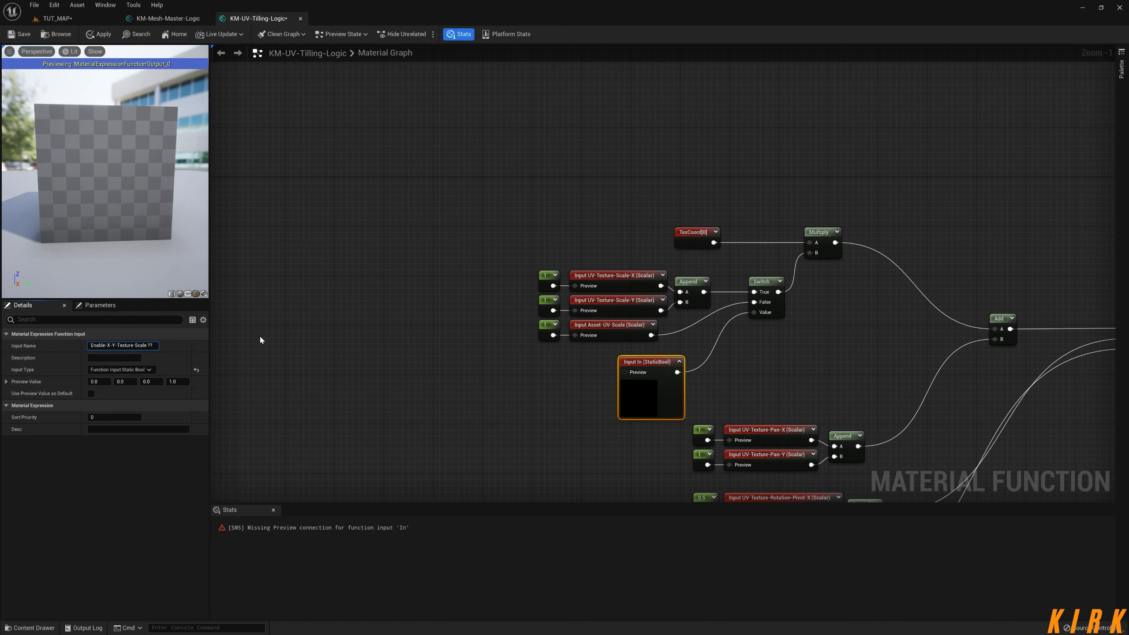
click(91, 393)
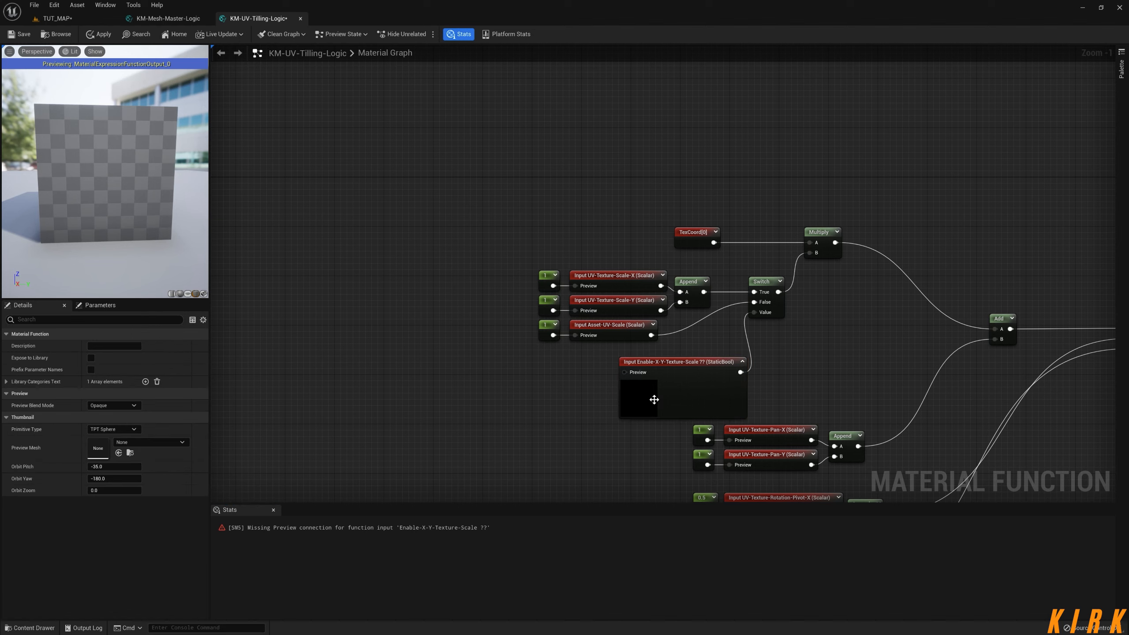
drag(682, 371, 633, 365)
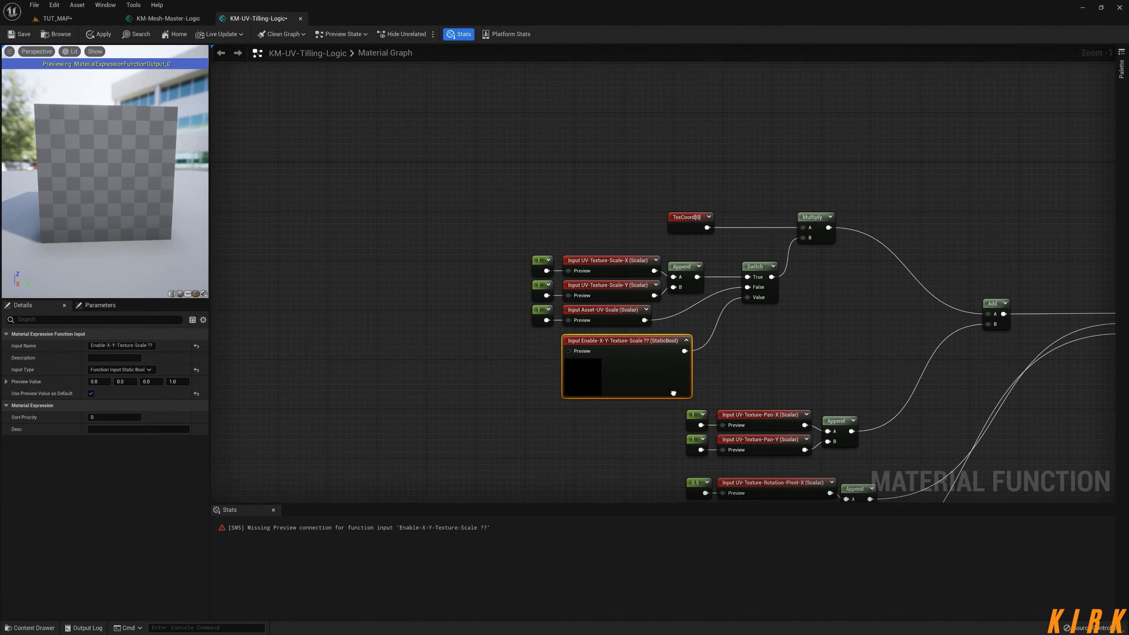
Step: Copy the existing Static Bool and paste it beside the Enable-X-Y-Texture-Scale input
right_drag(699, 277, 300, 140)
click(939, 241)
right_drag(533, 363, 889, 380)
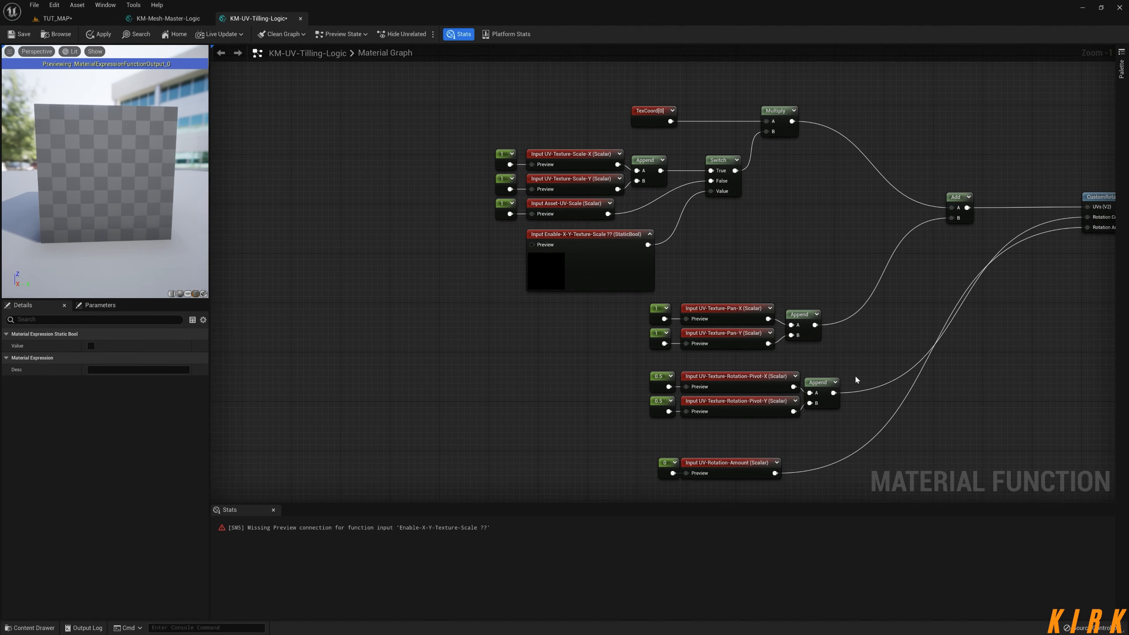
key(ctrl+v)
drag(413, 260, 369, 229)
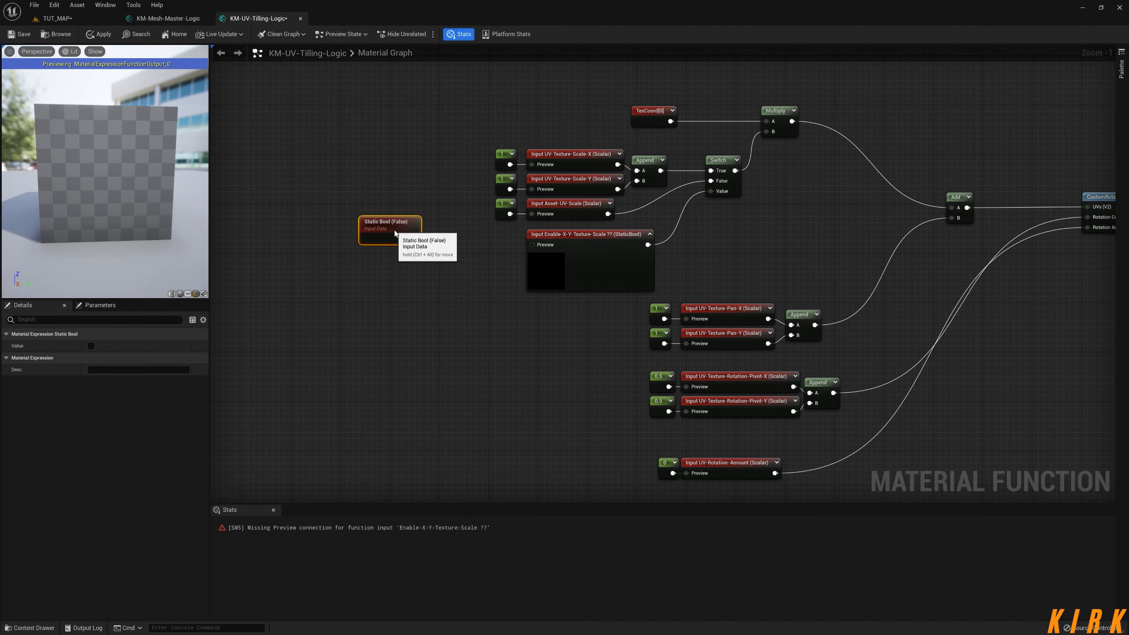
Step: Search for "bool", add a second StaticBool node and set it aside in empty graph space
right_click(376, 291)
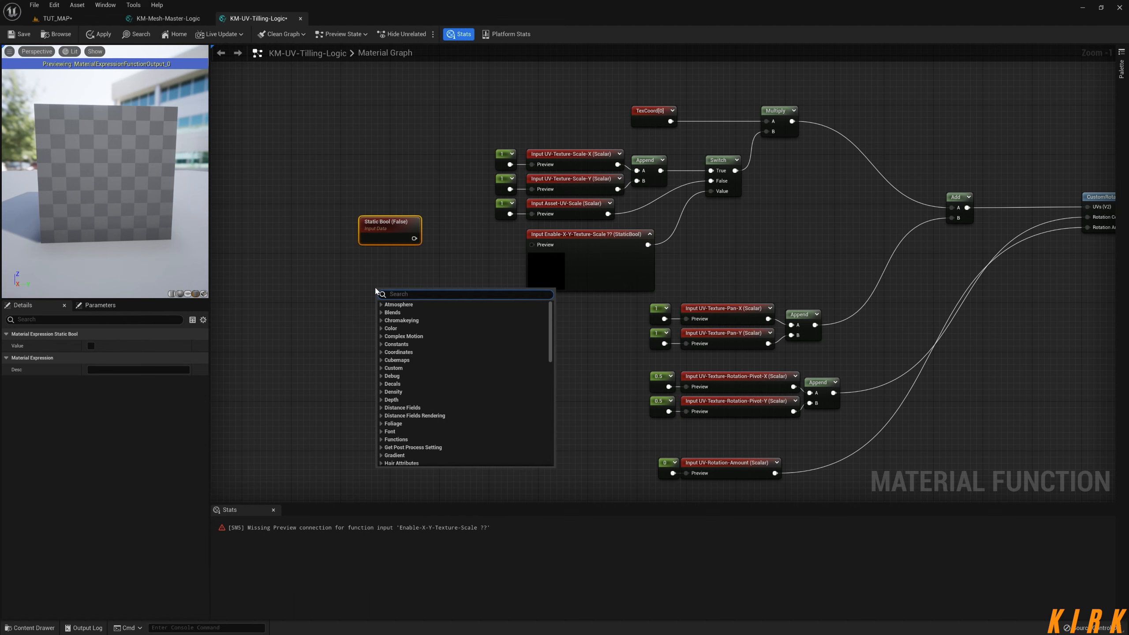
text(bool)
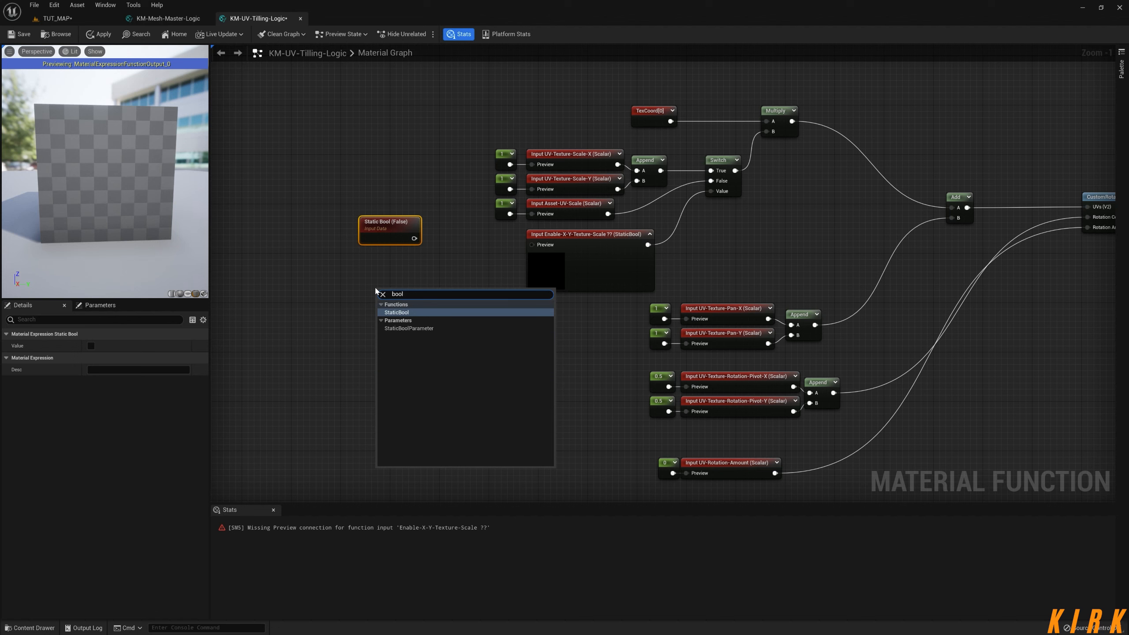
key(Down)
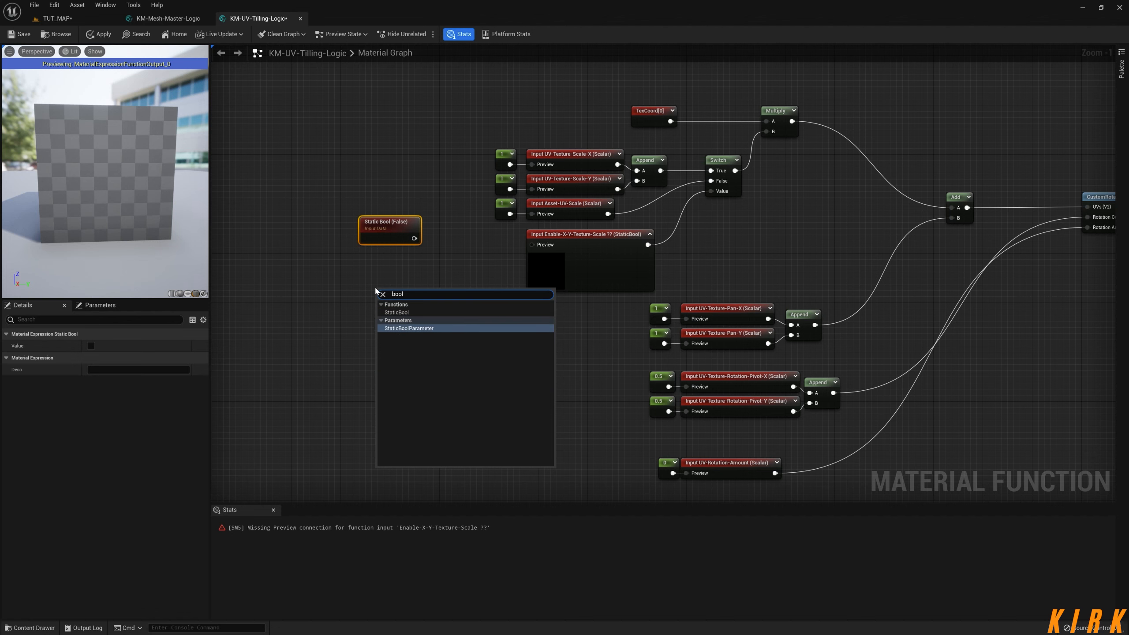
key(Up)
key(Return)
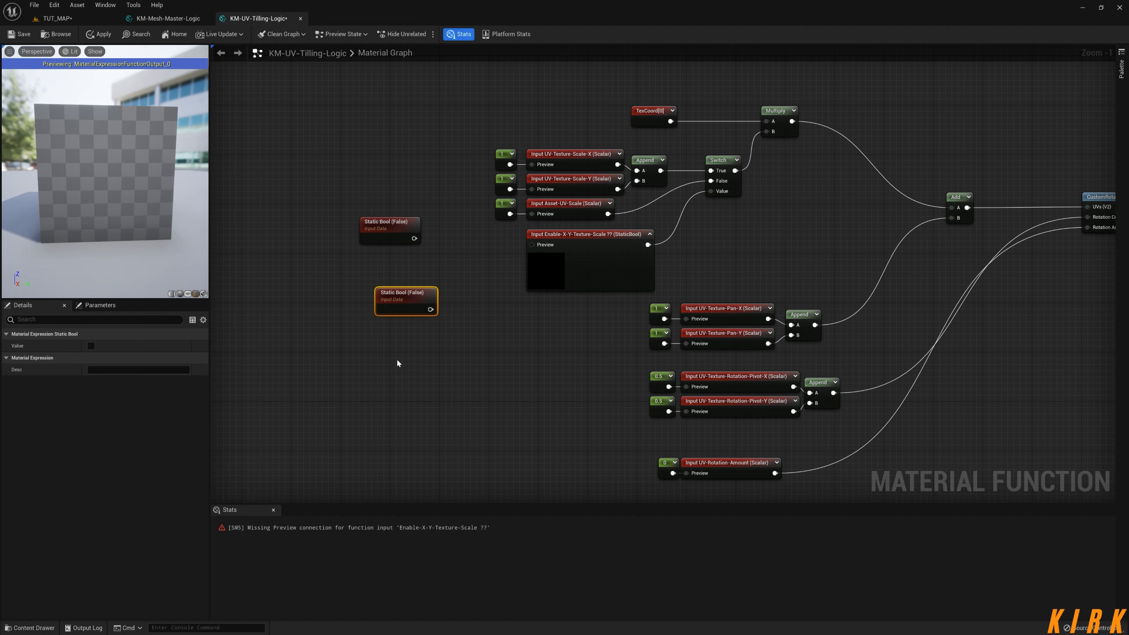
drag(407, 300, 262, 383)
Step: Connect the pasted Static Bool to the Enable-X-Y-Texture-Scale input's Preview, collapse that input's preview and place the two nodes side by side
right_click(441, 297)
drag(390, 221, 531, 244)
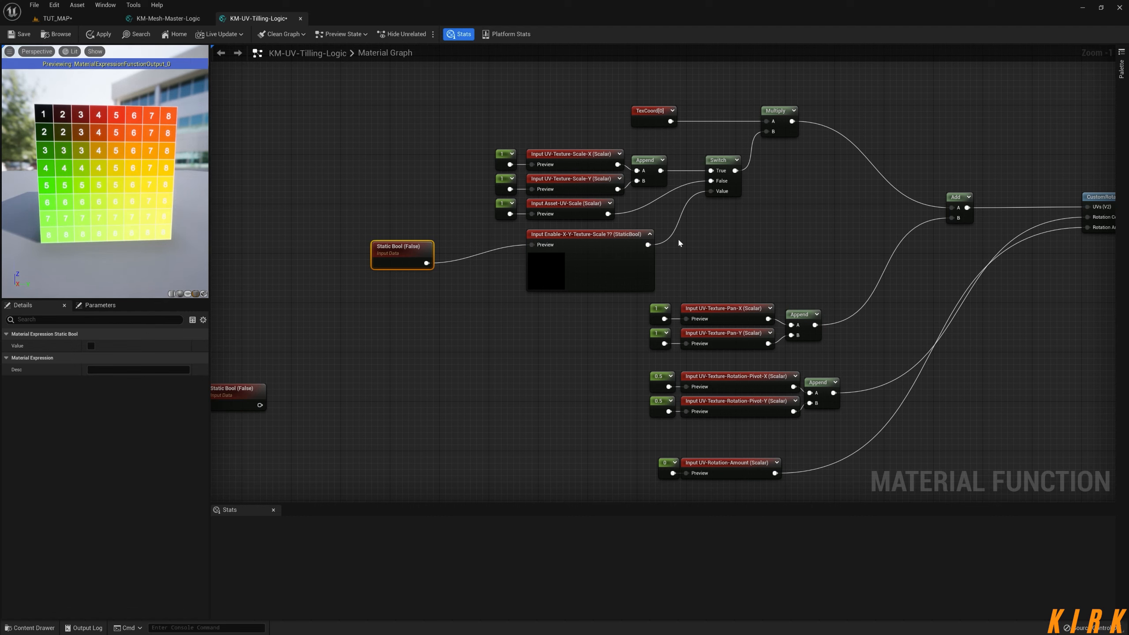
click(650, 234)
drag(380, 261, 468, 250)
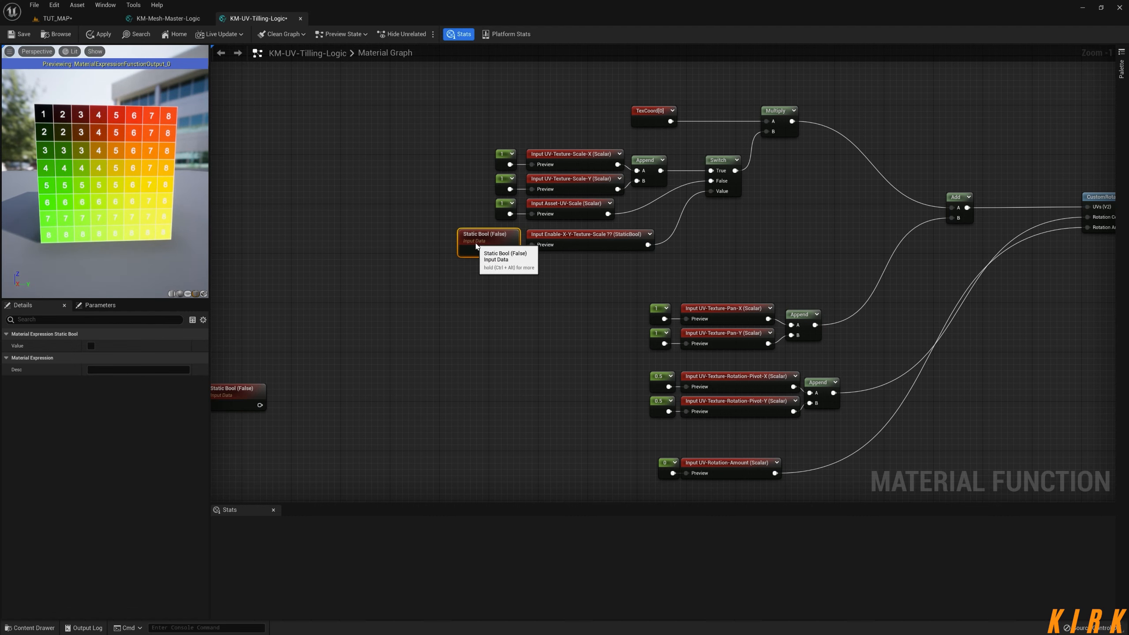
click(586, 317)
right_drag(586, 317, 400, 346)
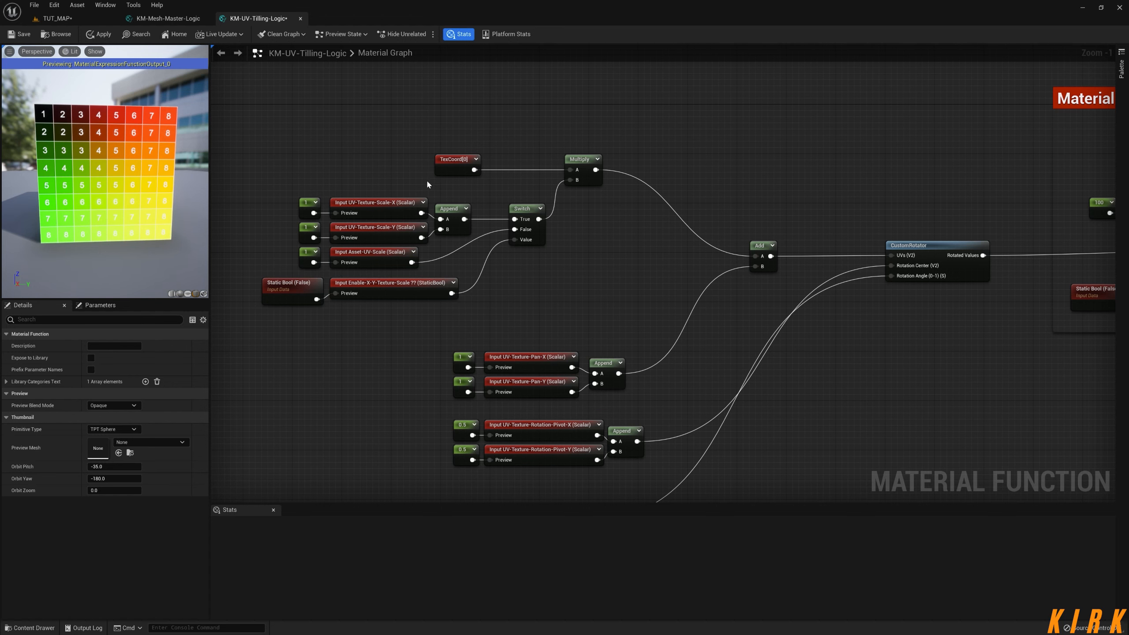
drag(426, 179, 307, 268)
click(379, 330)
right_drag(371, 348, 419, 336)
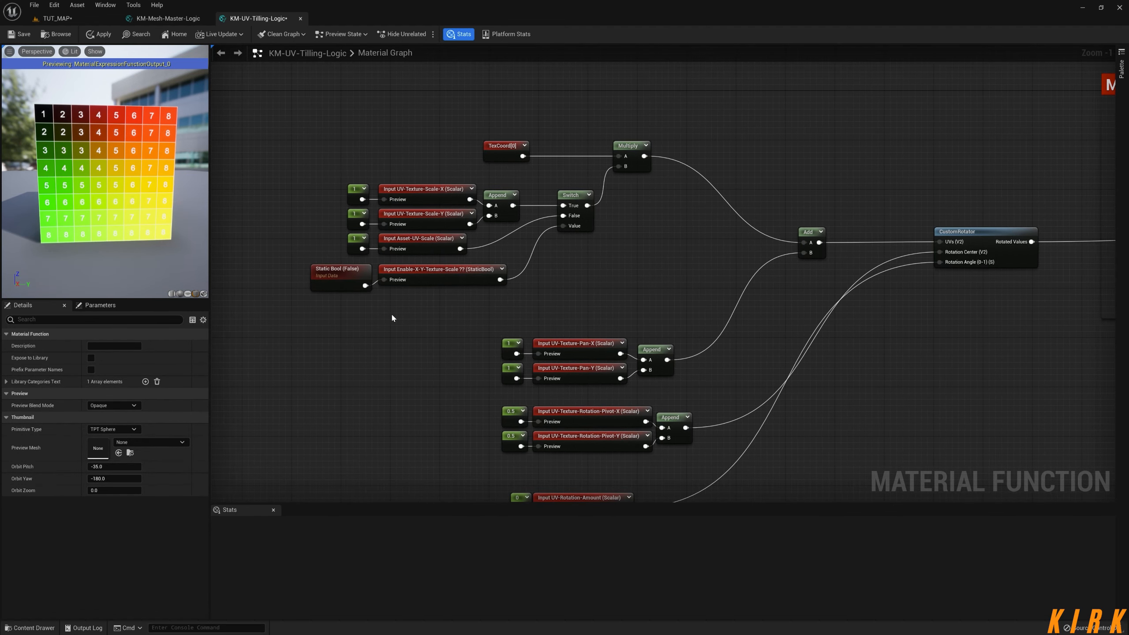
right_drag(407, 351, 400, 319)
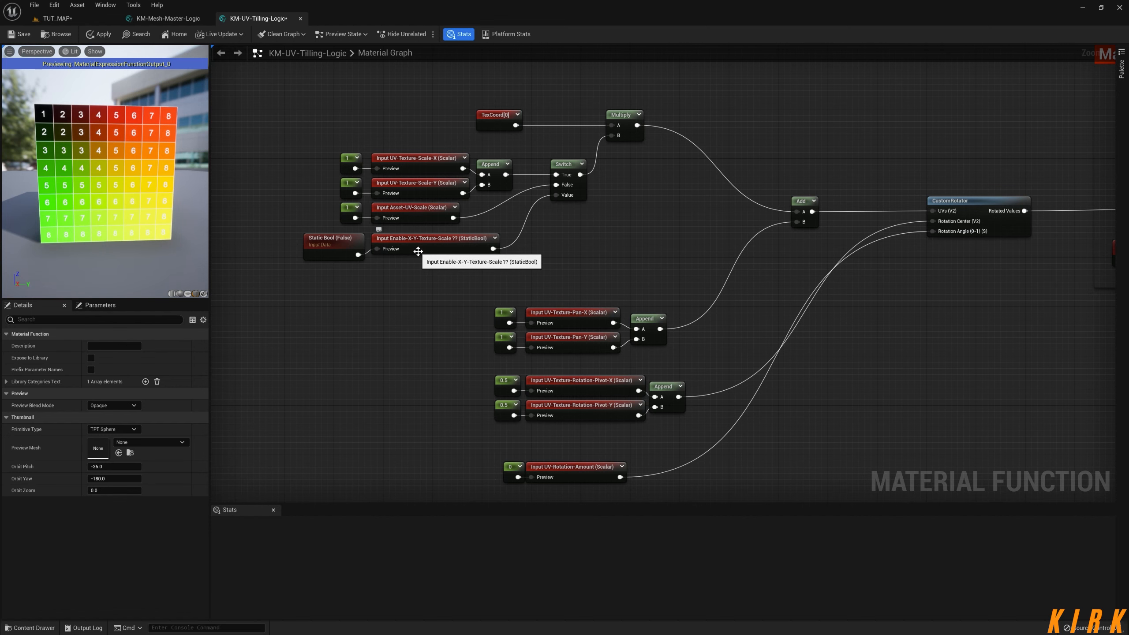
Step: Duplicate the connected Static Bool, the Enable-X-Y-Texture-Scale input and the Switch below the texture scale group
drag(403, 280, 332, 244)
ctrl+click(567, 173)
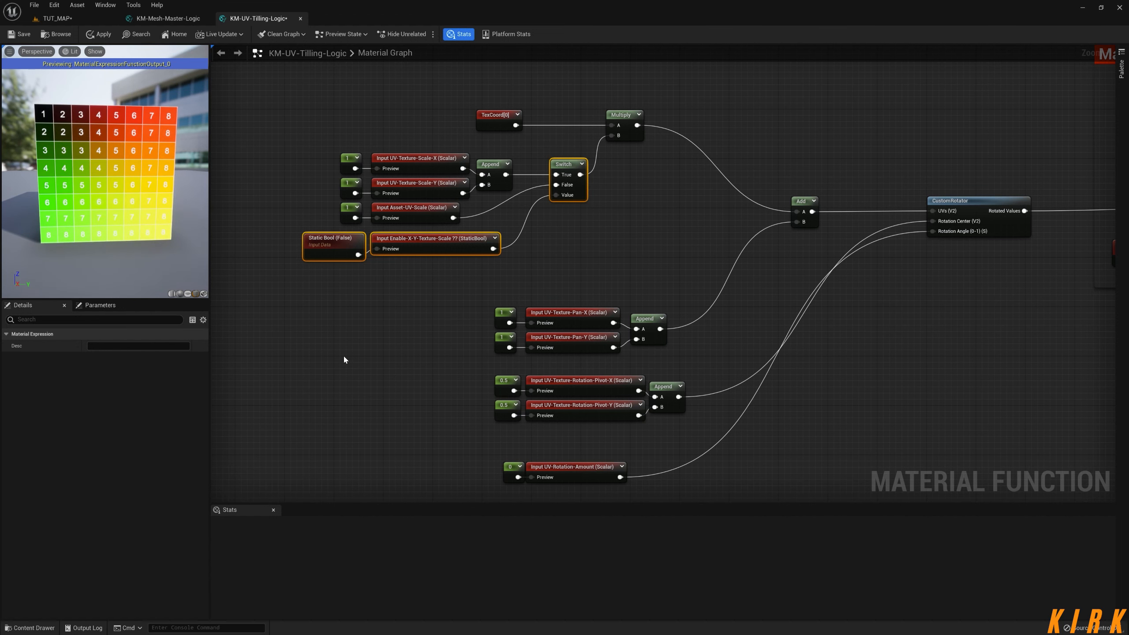
key(ctrl+v)
click(408, 341)
Step: Move the UV-Texture-Pan X and Y inputs, their constants and Append ahead of the copied Switch, leaving room for wiring
drag(660, 295, 326, 307)
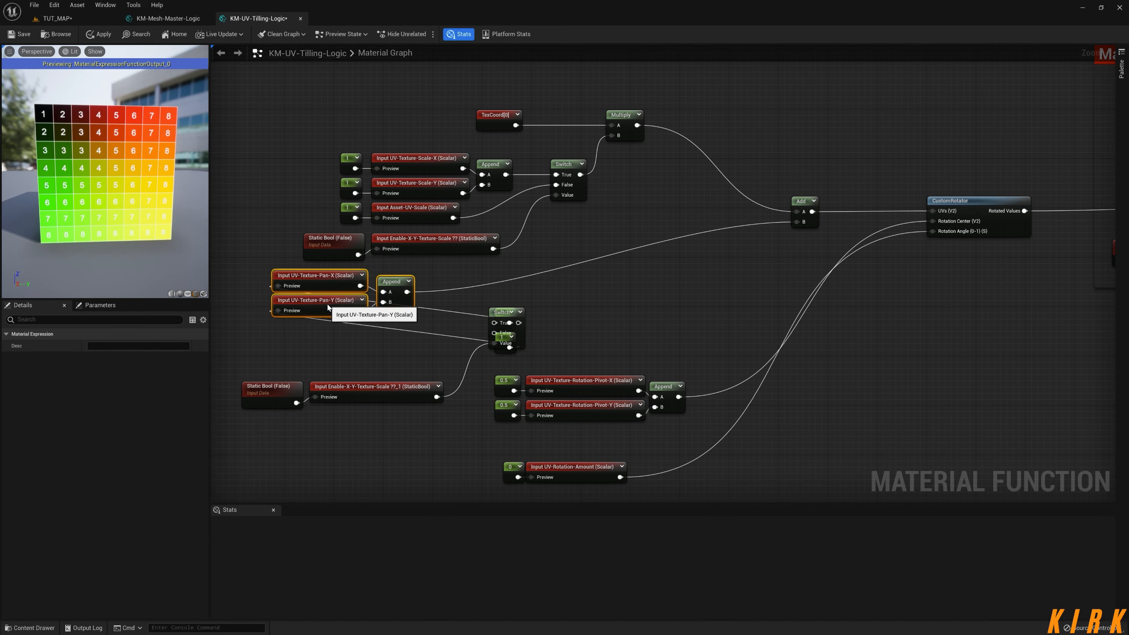
click(529, 314)
drag(530, 315, 610, 309)
drag(482, 303, 247, 297)
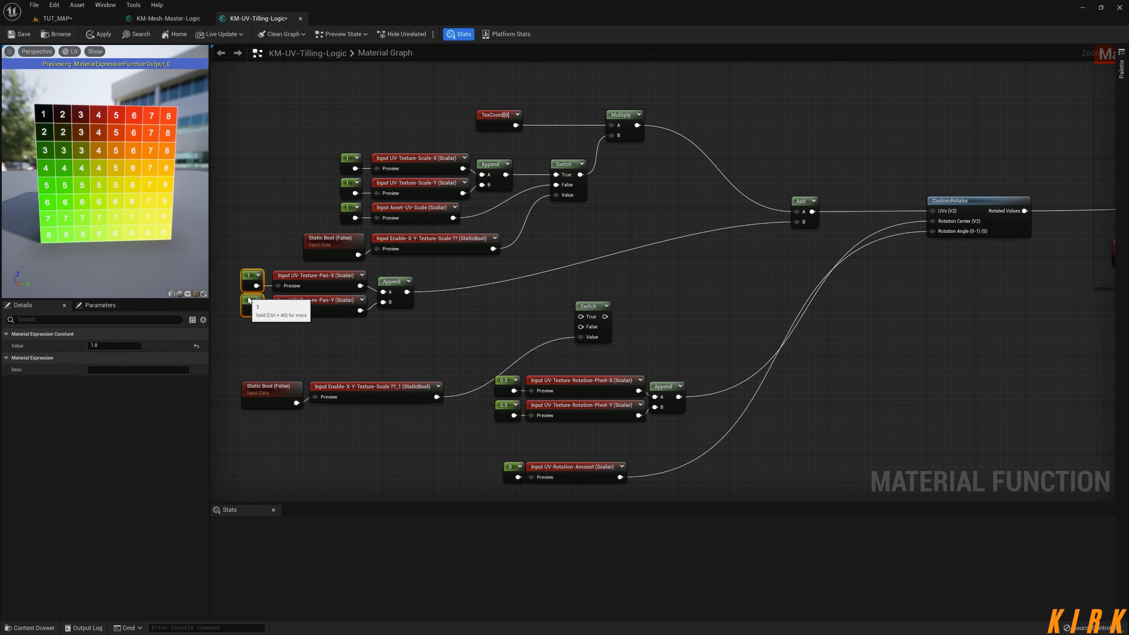
click(333, 354)
drag(575, 324, 506, 305)
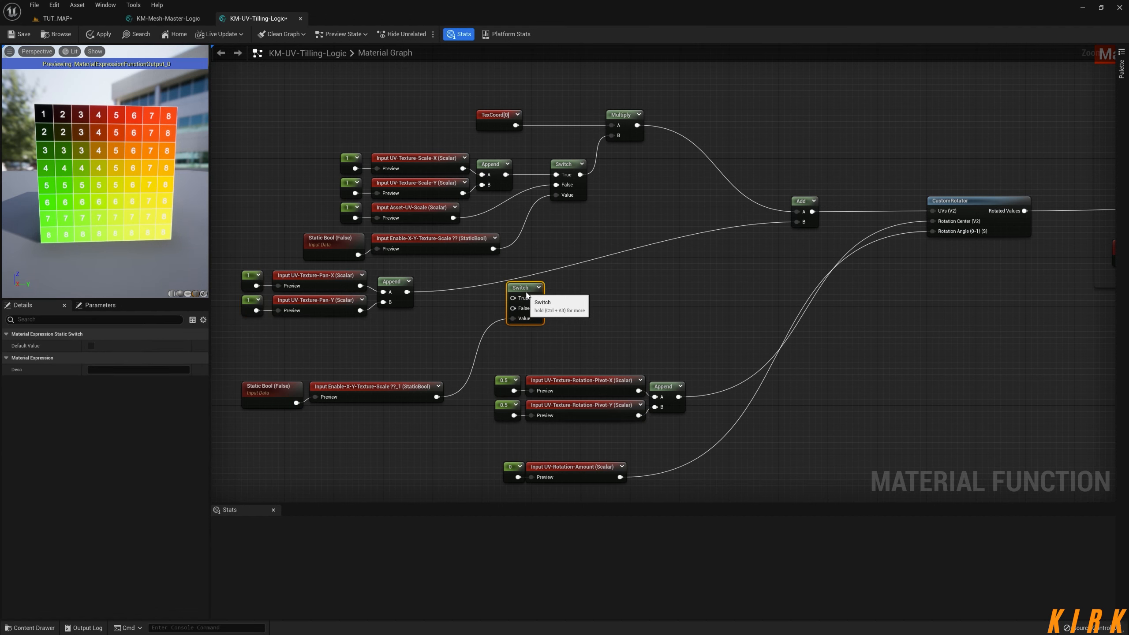
Step: Wire the pan Append into the copied Switch's True and its output into Add's B, and align the Switch with Append
drag(406, 292, 797, 221)
drag(539, 297, 546, 290)
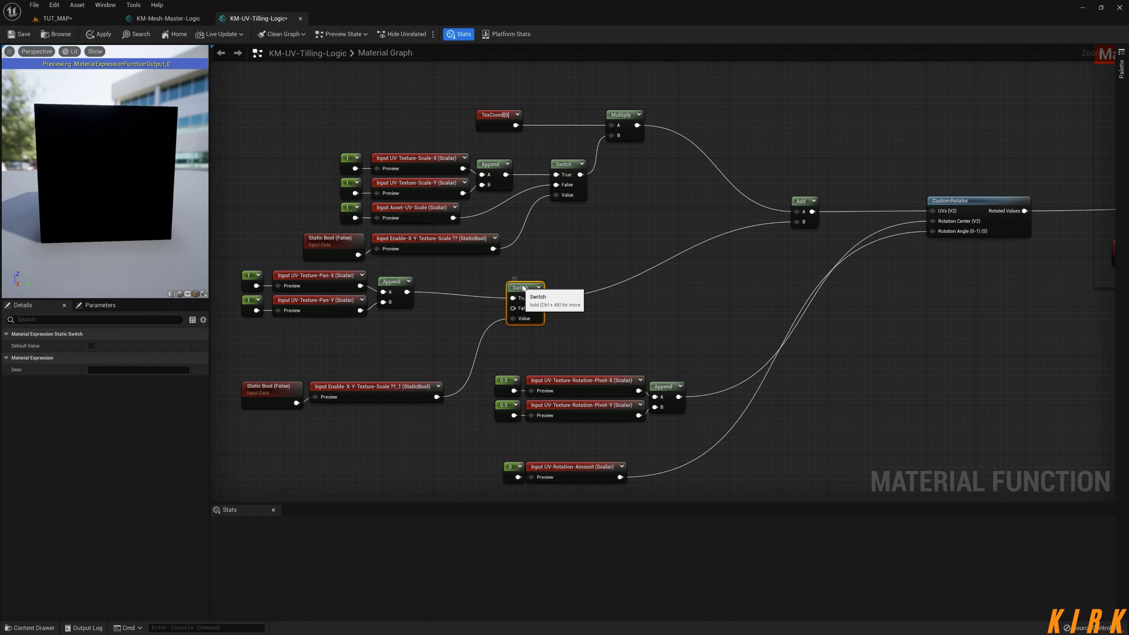
click(440, 330)
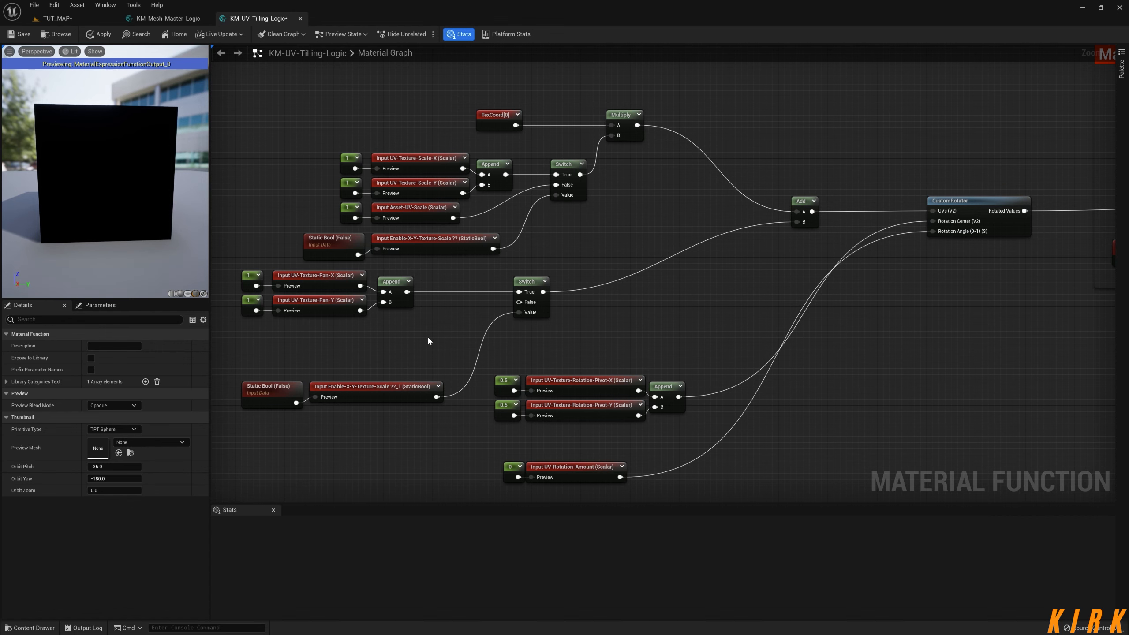
Step: Rename the copied static bool input as "Enable-Texture-Panning ??"
right_drag(431, 334, 484, 331)
click(440, 383)
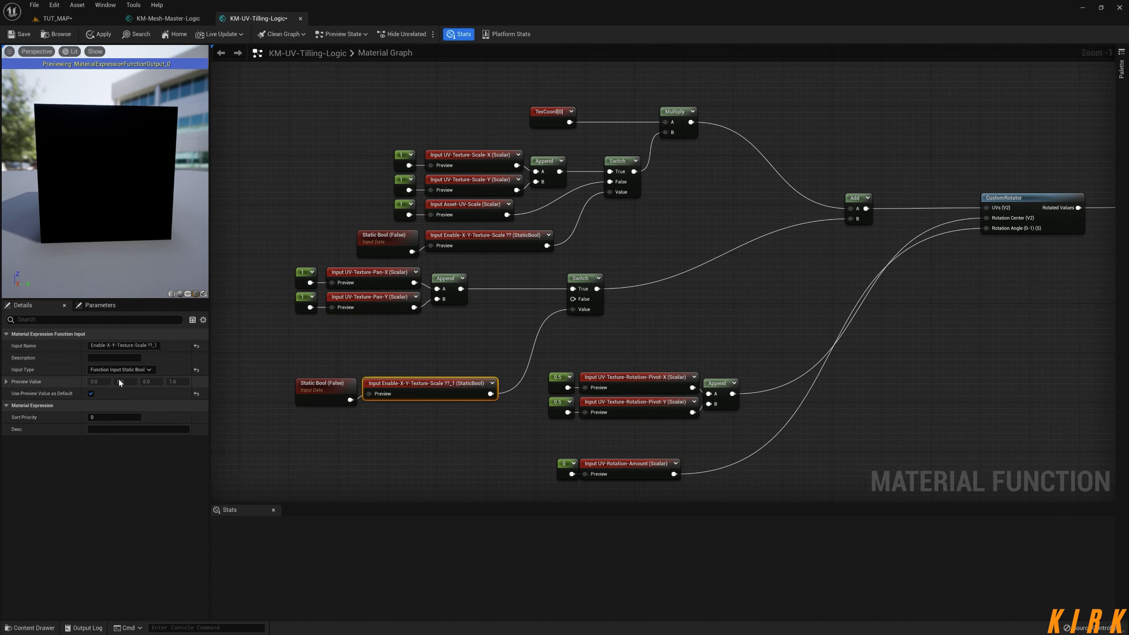
click(124, 346)
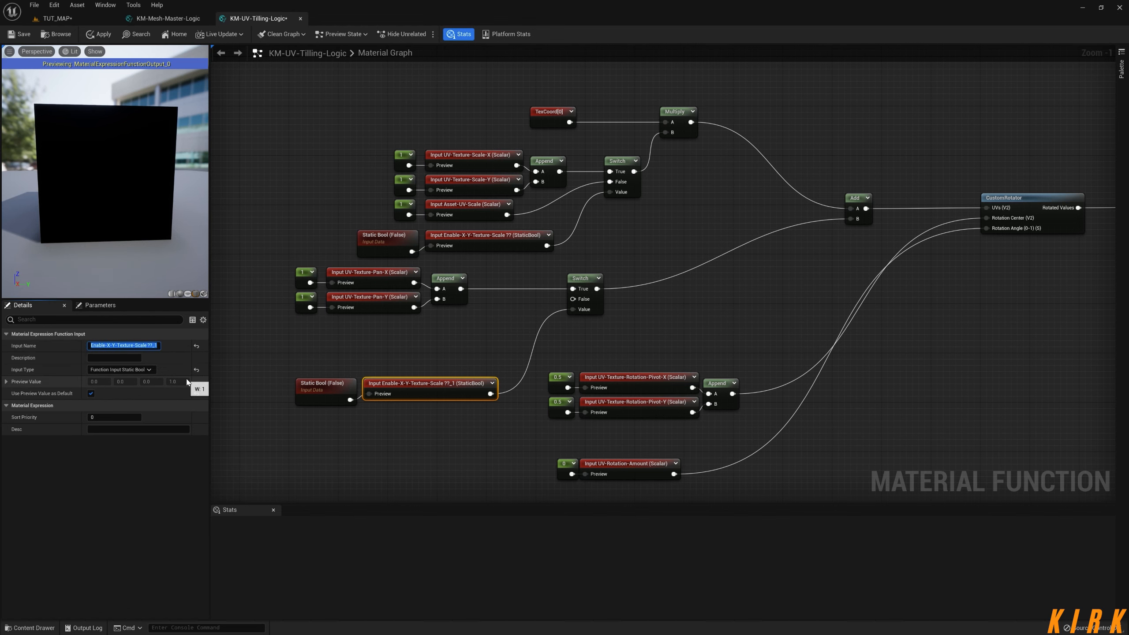
key(Right)
key(BackSpace)
key(BackSpace)
key(BackSpace)
key(BackSpace)
key(BackSpace)
text(Panning)
key(BackSpace)
key(BackSpace)
key(BackSpace)
key(BackSpace)
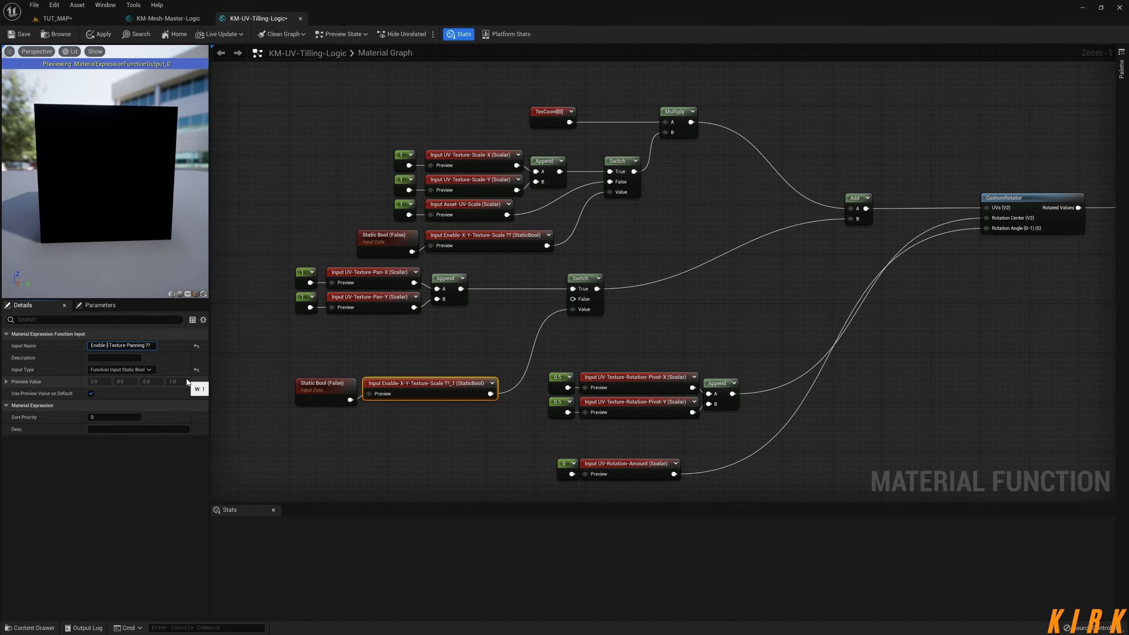
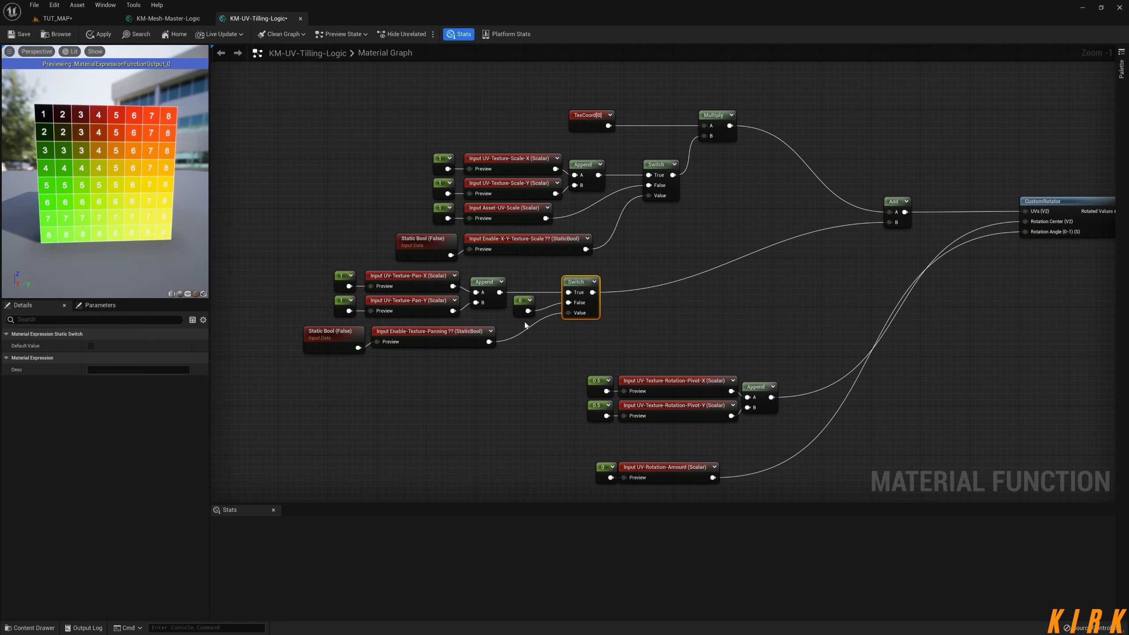
Step: Align the whole panning group beneath the texture scale group and move the Add node level with Multiply
drag(614, 266, 324, 345)
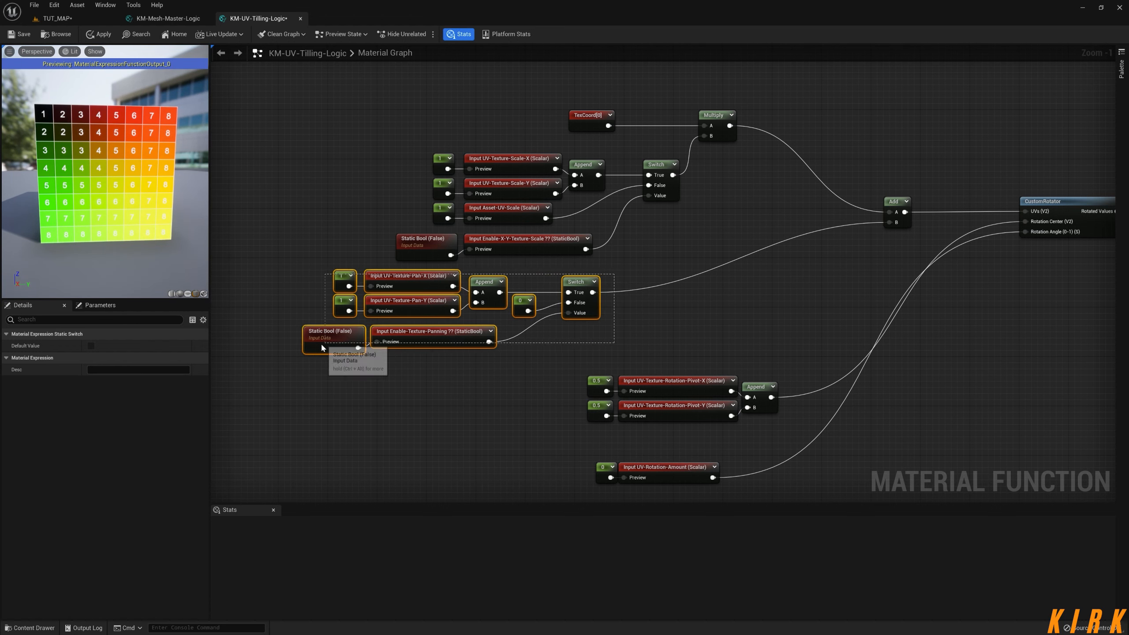
drag(427, 337, 525, 337)
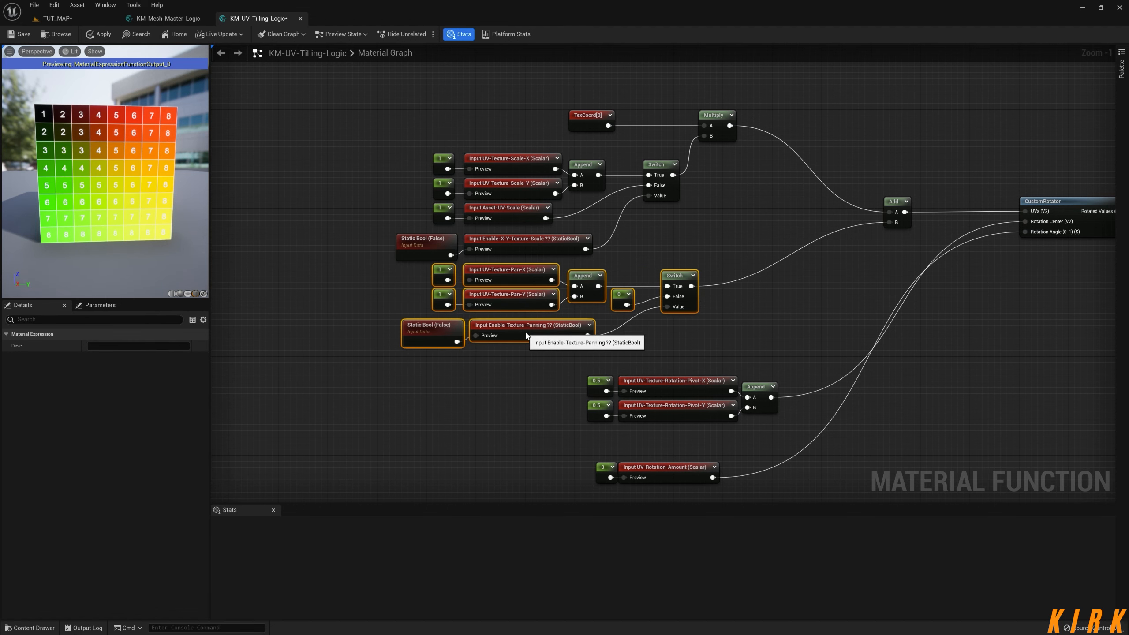
click(703, 247)
drag(895, 201, 815, 115)
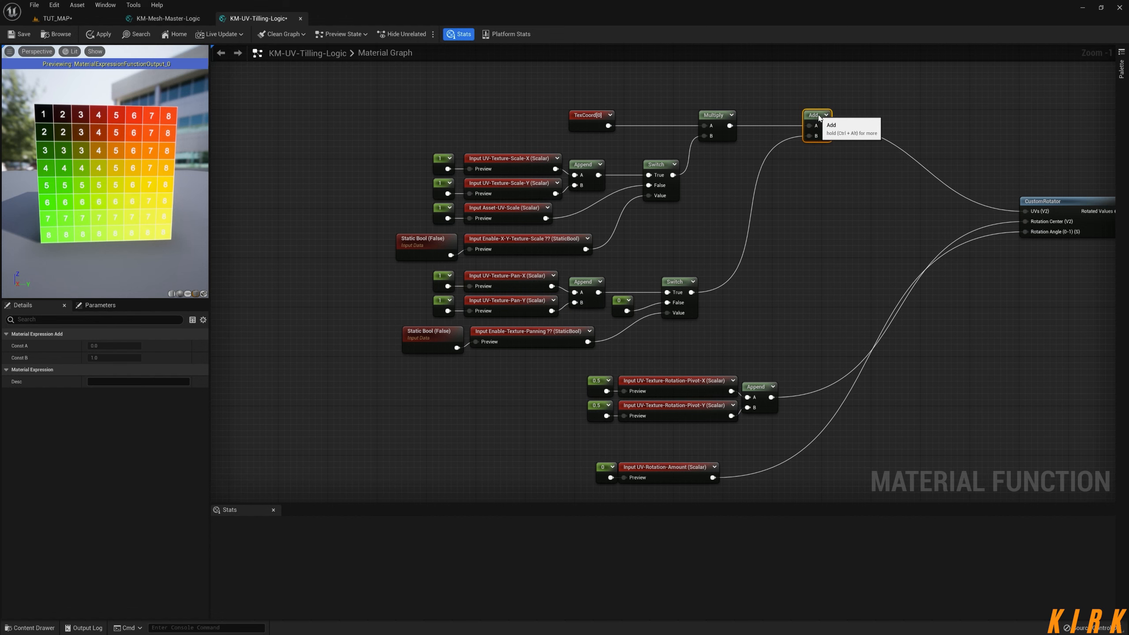
click(839, 232)
Step: Move the UV-Texture-Rotation-Pivot X and Y inputs with their constants and Append directly beneath the panning group
right_drag(756, 348, 764, 280)
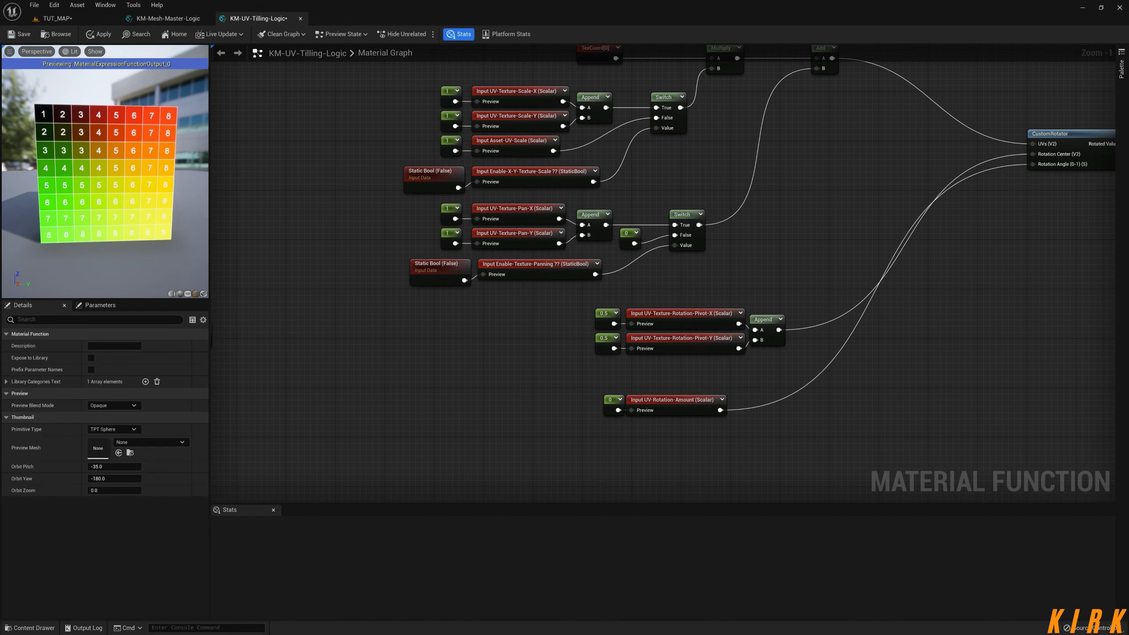
right_drag(808, 430, 718, 427)
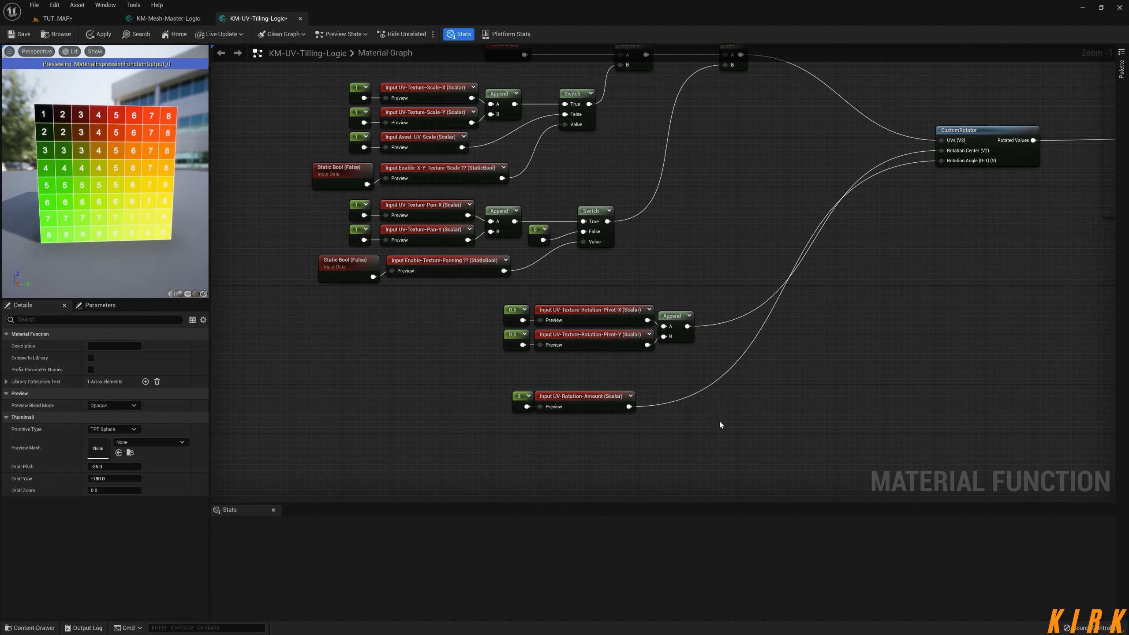
drag(708, 294, 513, 362)
drag(626, 311, 490, 296)
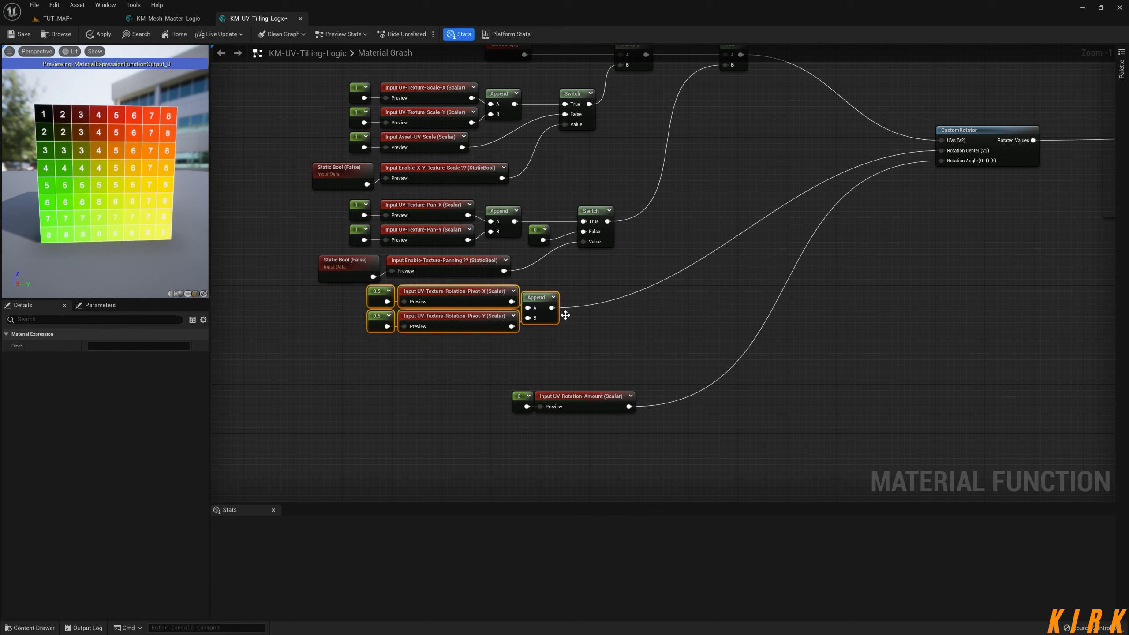
click(512, 296)
Step: Bring the spare Static Bool from the side of the graph to just below the rotation pivot inputs
click(368, 268)
ctrl+click(455, 263)
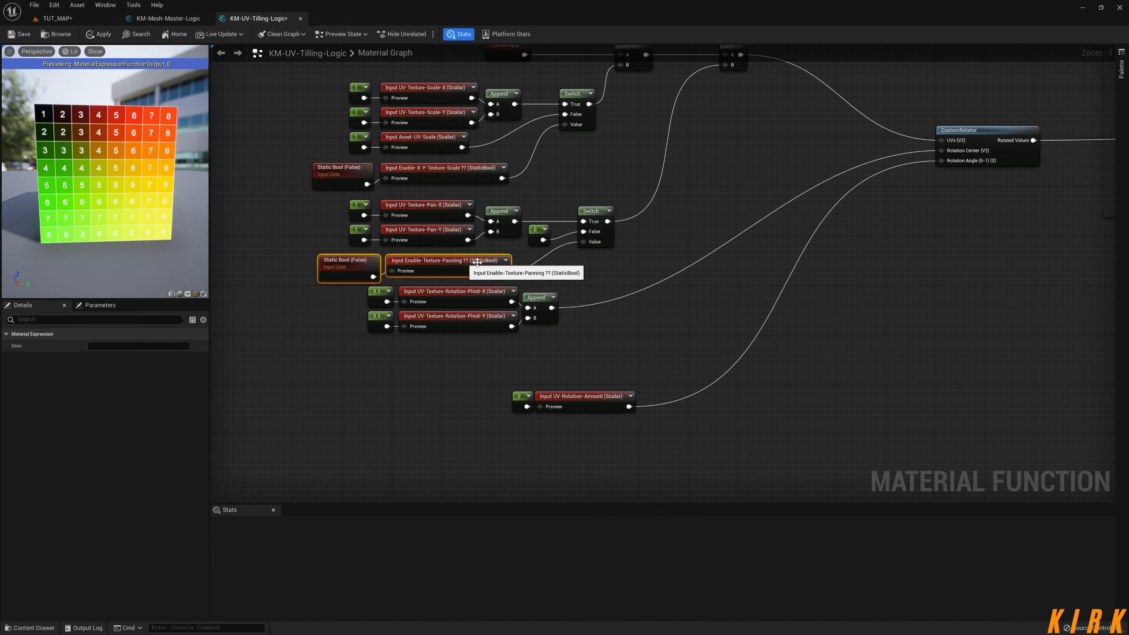
right_drag(379, 294, 670, 254)
drag(379, 294, 620, 356)
click(727, 328)
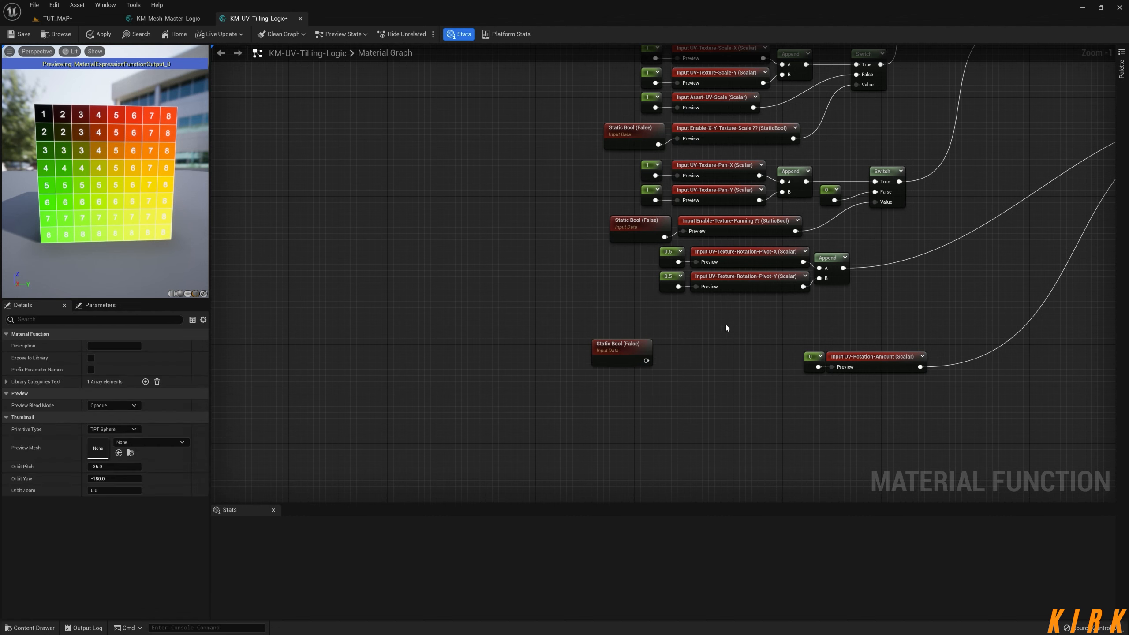
Step: Duplicate the Enable-Texture-Panning input together with its Switch and place the copies by the rotation pivot group
click(729, 225)
ctrl+click(887, 173)
key(ctrl+d)
drag(962, 286, 882, 282)
Step: Rename the copied panning input as "Change-Pivot-Location ??"
click(740, 332)
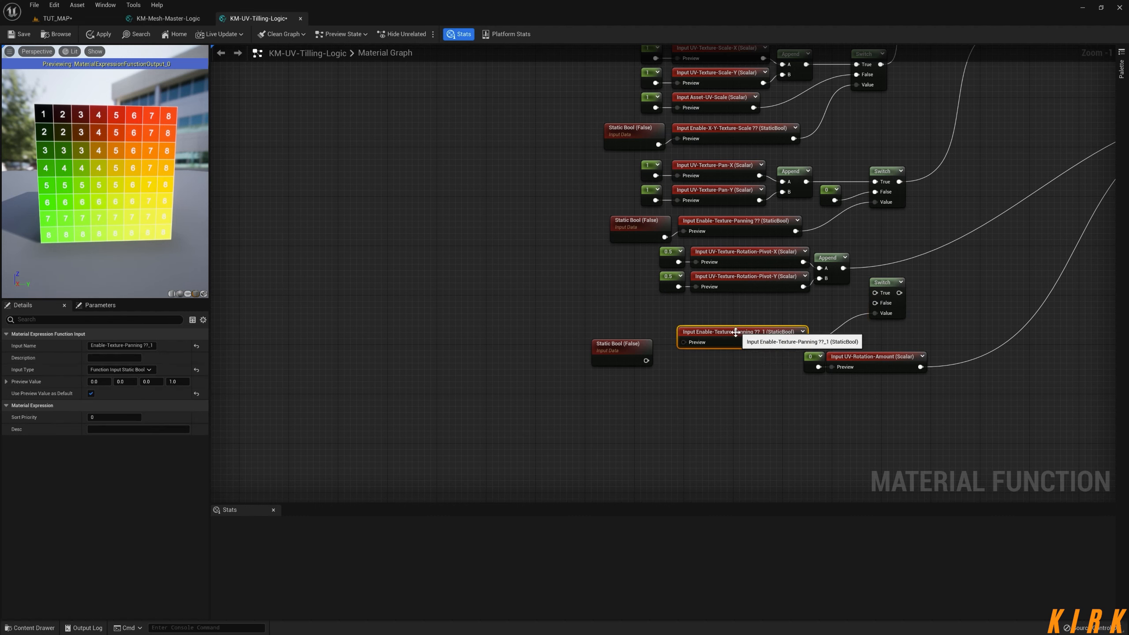
click(123, 345)
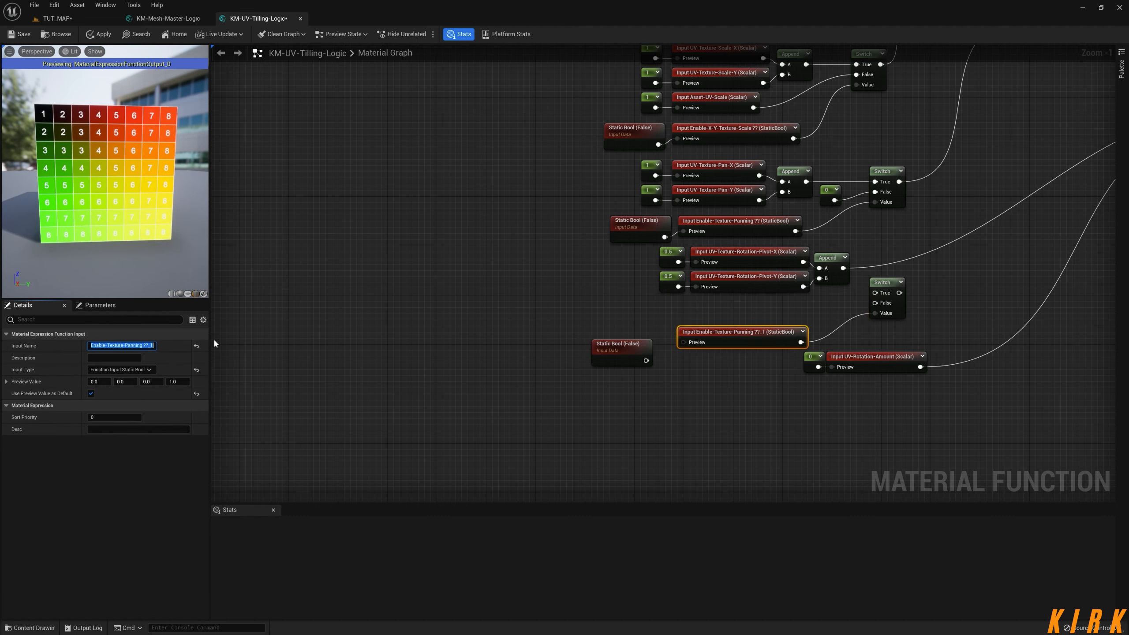
text(Chan)
text(ivot-Location ??)
click(725, 409)
Step: Connect the spare Static Bool to the Change-Pivot-Location input's Preview and line it up beside that input
drag(646, 361, 702, 341)
drag(623, 351, 639, 338)
click(730, 373)
Step: Wire the rotation pivot Append into the new Switch's True input and shift the Switch slightly away from Append
drag(844, 268, 874, 293)
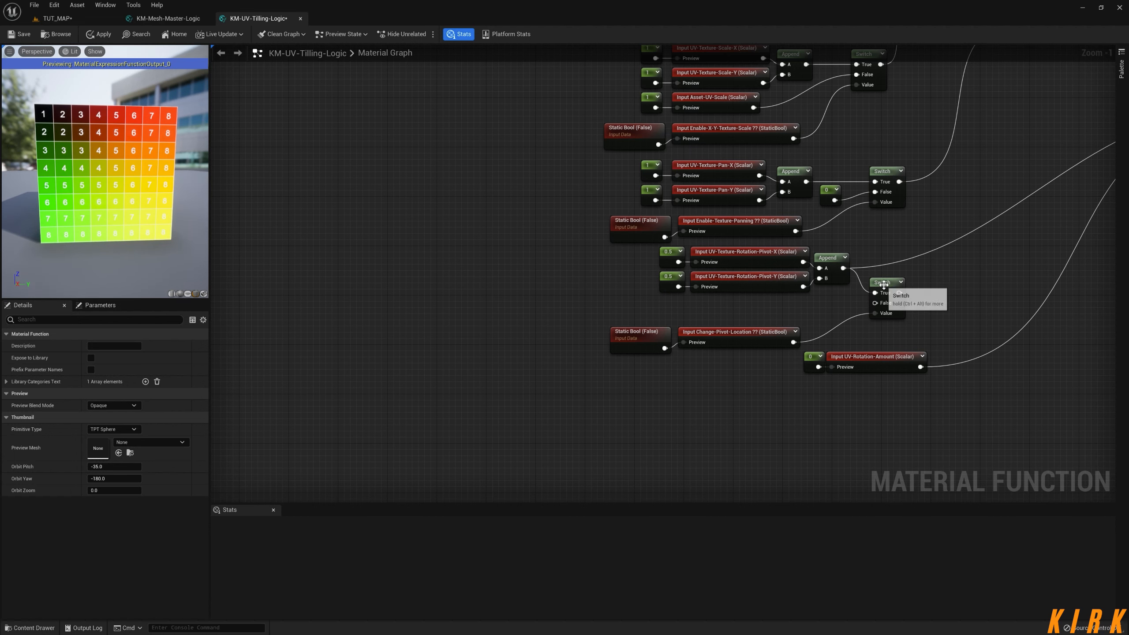
drag(884, 284, 898, 278)
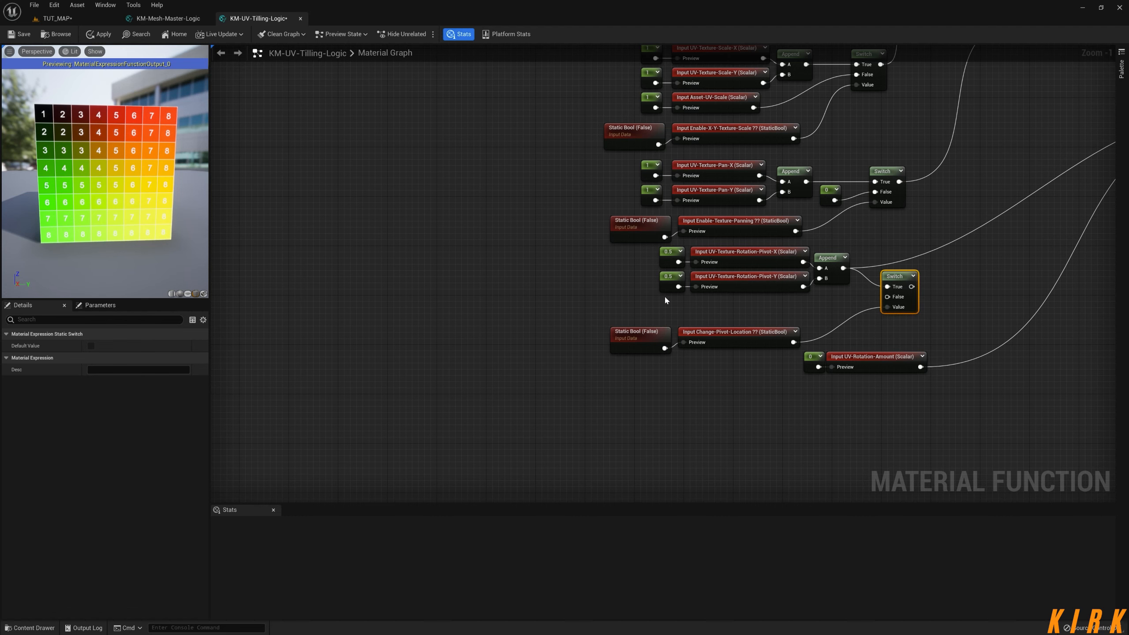
right_drag(709, 331, 748, 409)
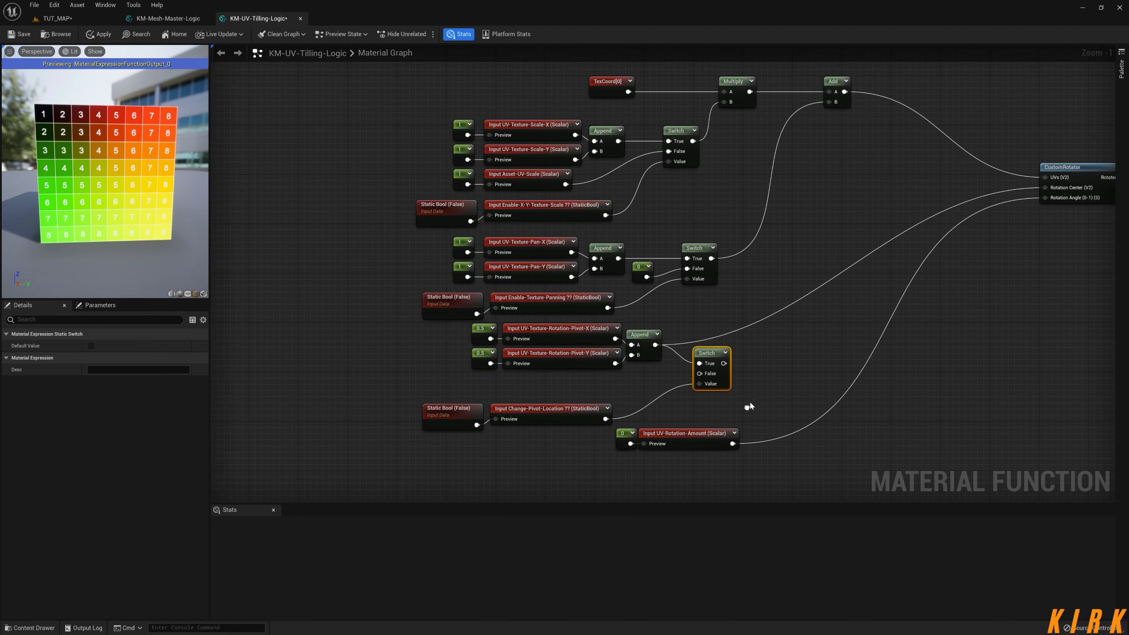
right_drag(578, 475, 566, 404)
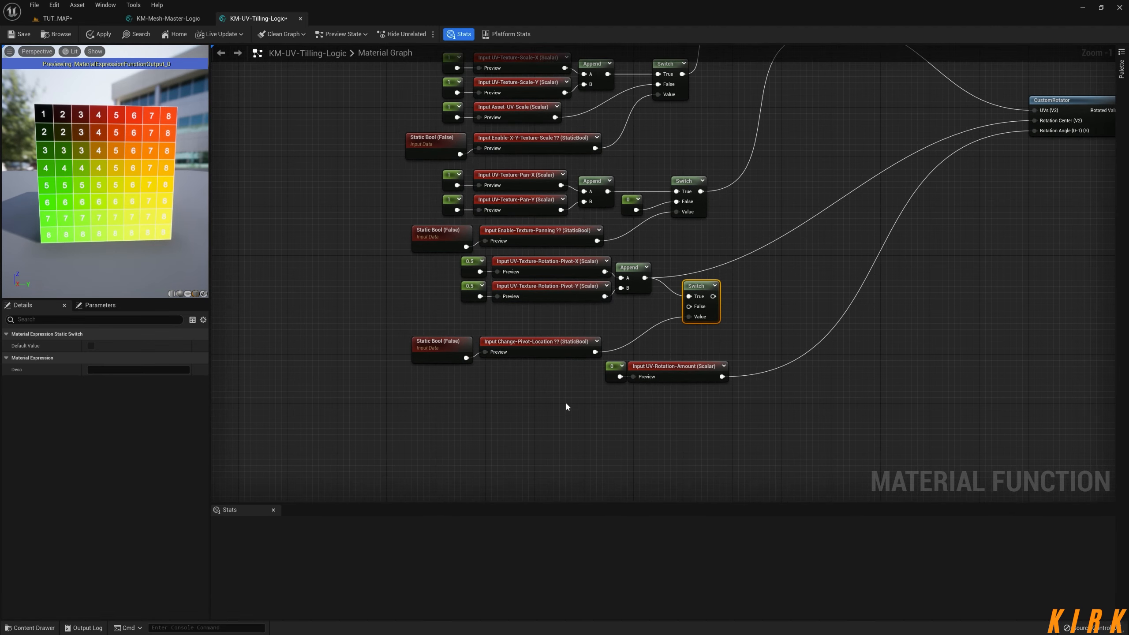
Step: Add a Constant2Vector with R 0.5 and G 0.5, connect it to the pivot Switch's False input and place it below Append
click(566, 402)
click(115, 346)
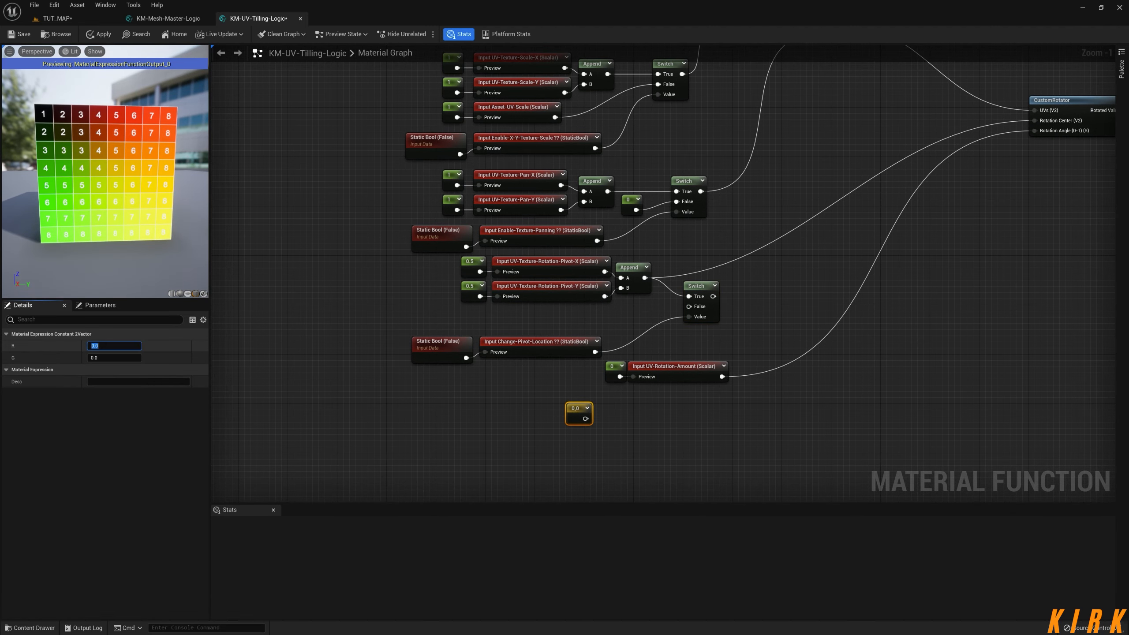
text(.5)
key(Tab)
text(.5)
key(Return)
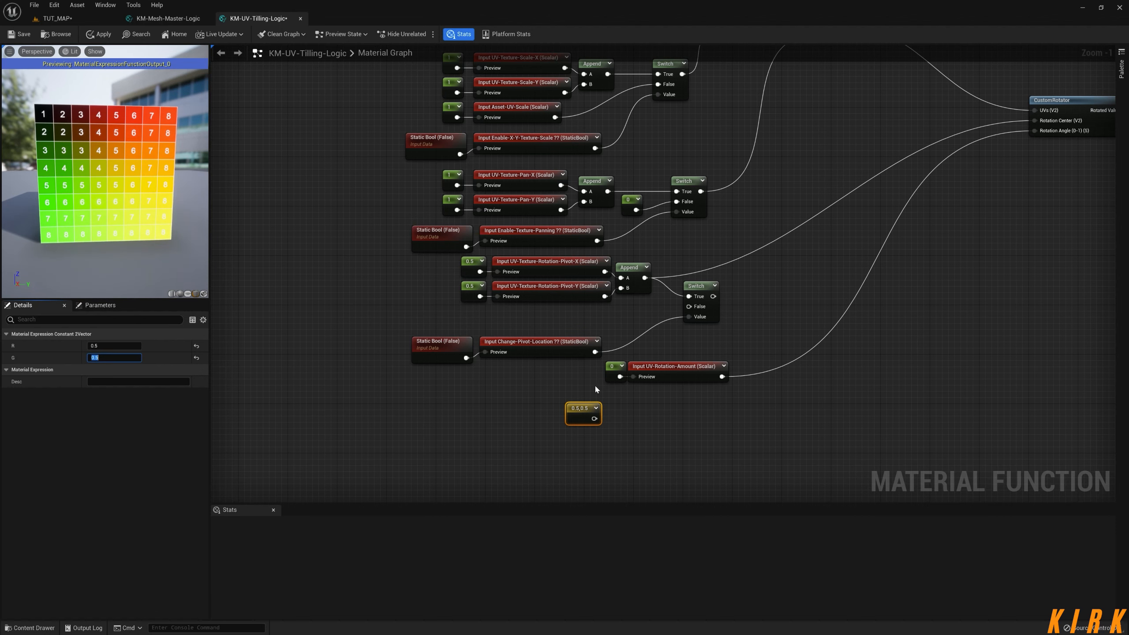
drag(594, 419, 627, 306)
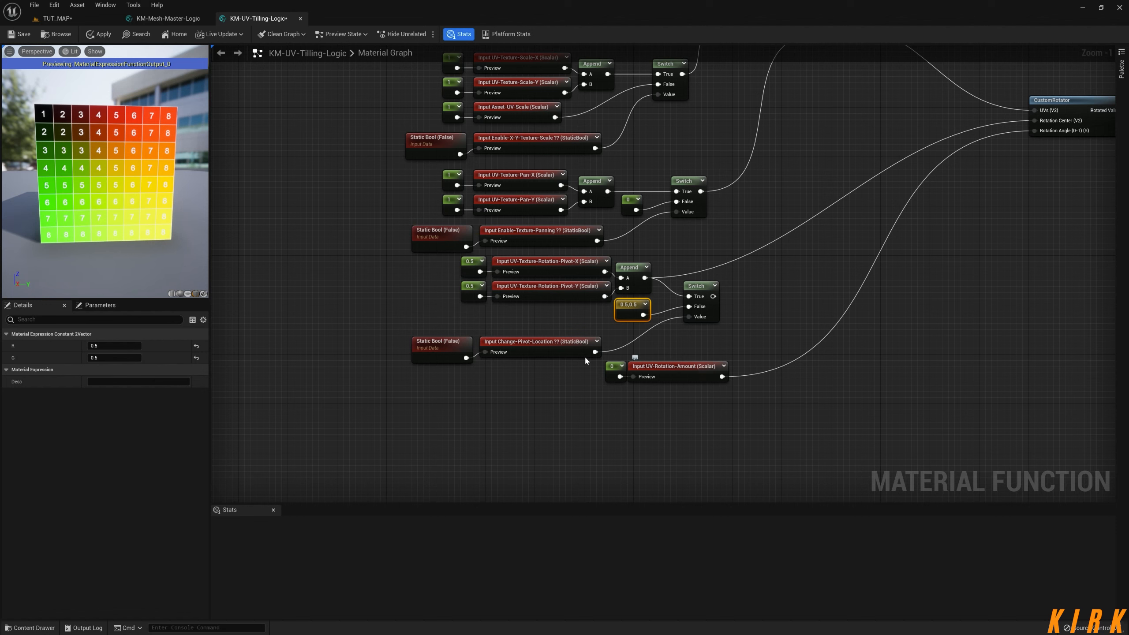
Step: Move the Change-Pivot-Location input and its Static Bool up together, closer to the rotation pivot inputs
drag(522, 391, 509, 337)
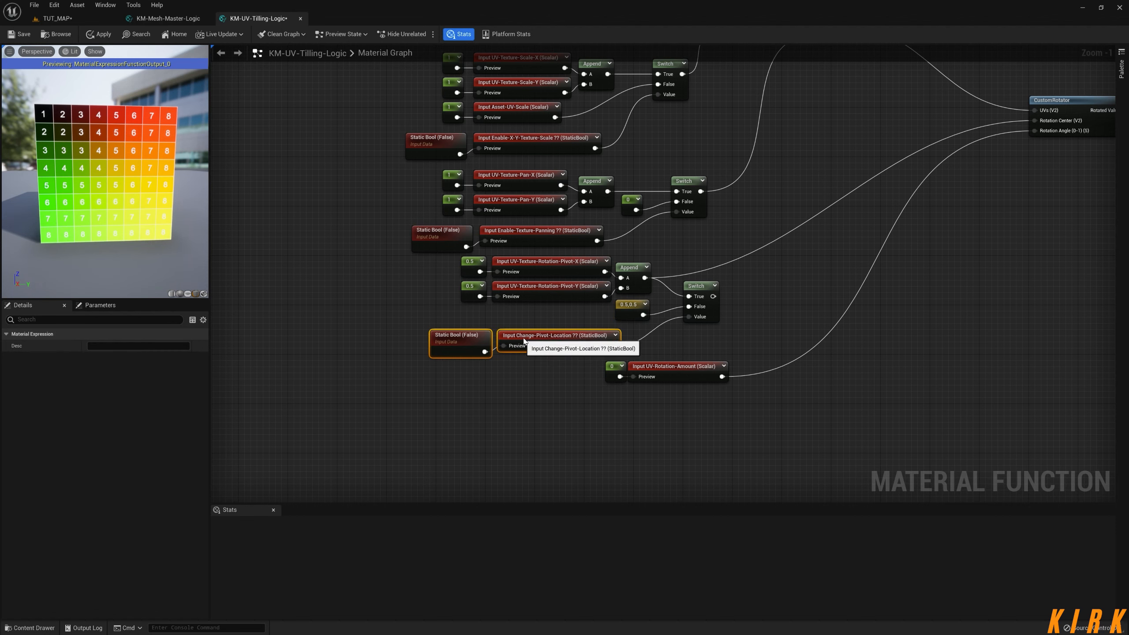
click(494, 351)
click(445, 332)
click(535, 370)
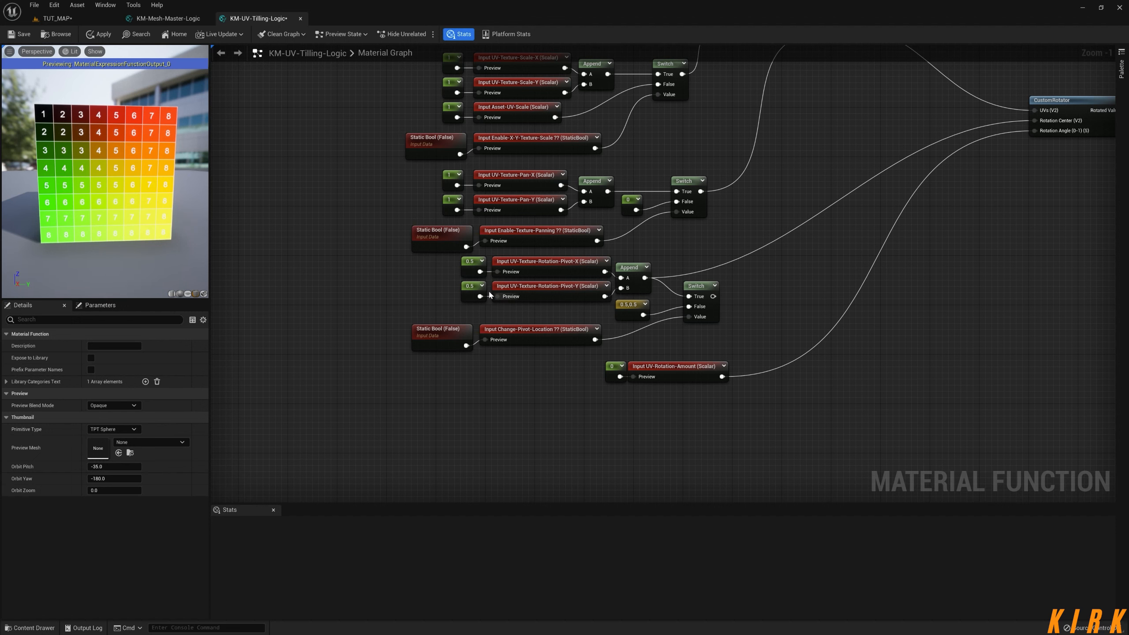
Step: Connect the pivot Switch's output to CustomRotator's Rotation Center and align the Switch with the pivot Append node
right_drag(719, 299, 577, 321)
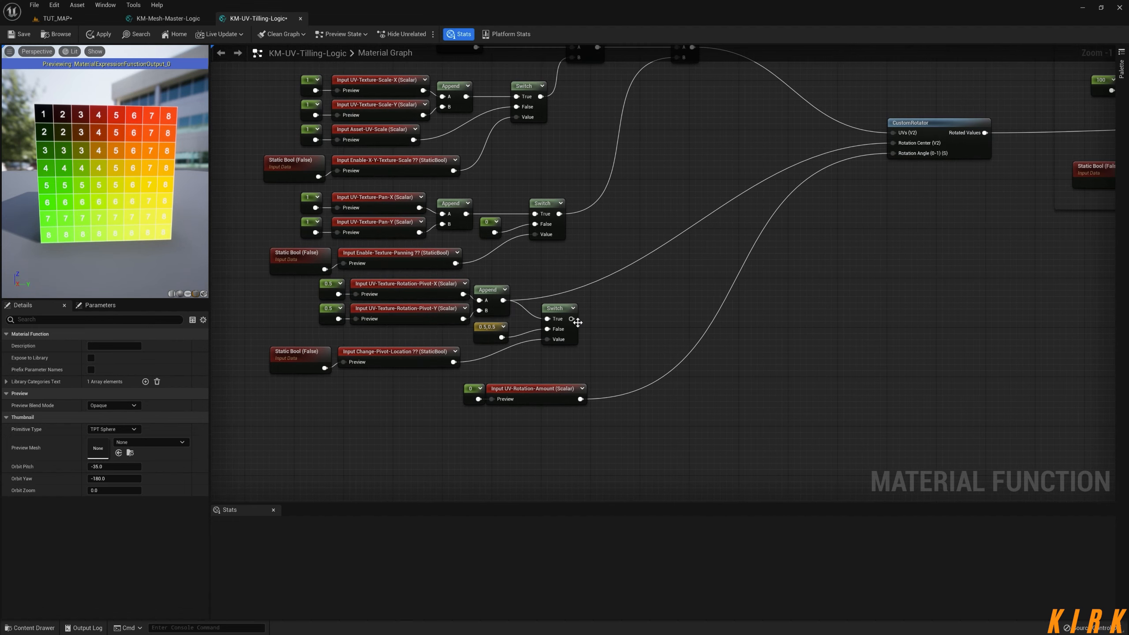
drag(574, 319, 895, 146)
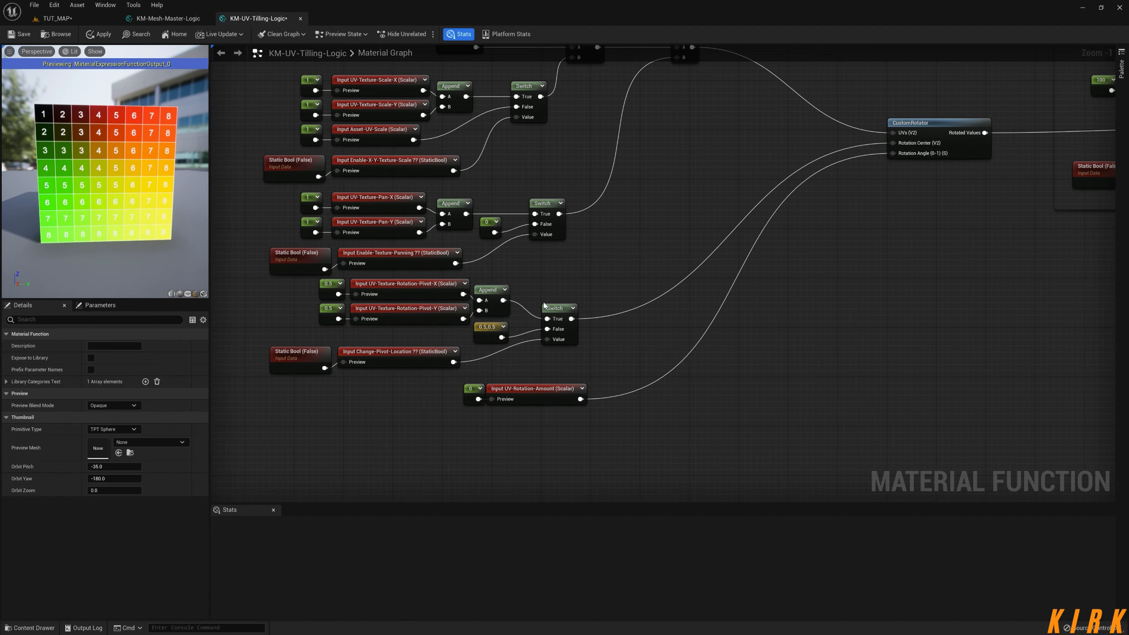
drag(552, 311, 546, 294)
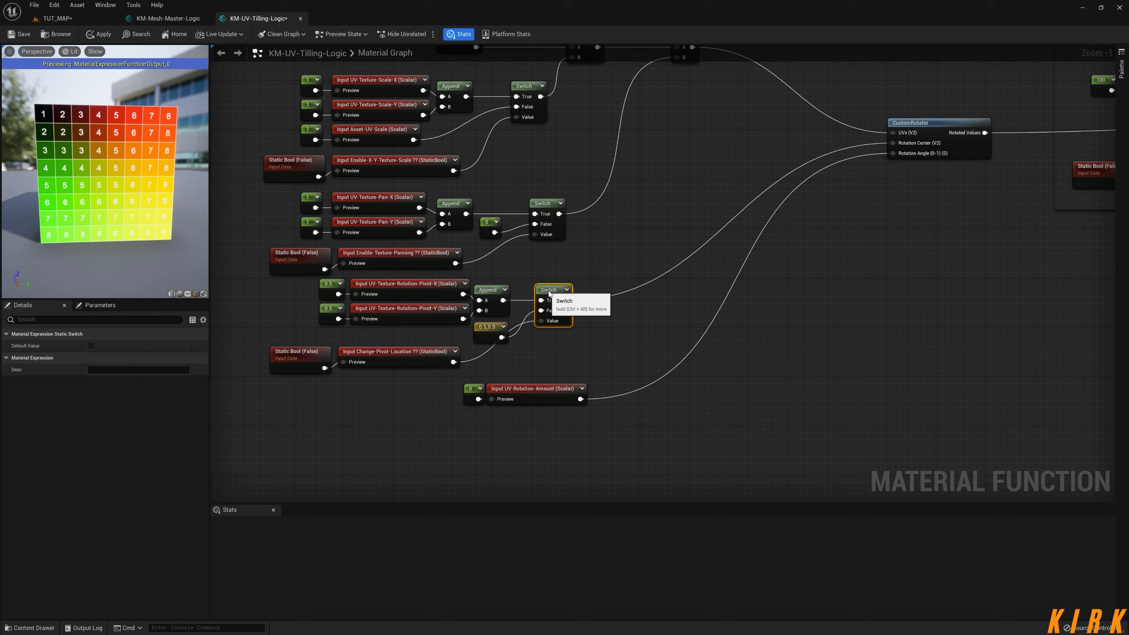
Step: Add a reroute point to the Change-Pivot-Location wire and tuck that input and its Static Bool under the pivot inputs
click(485, 355)
double_click(485, 354)
drag(491, 357, 528, 363)
drag(340, 397, 307, 362)
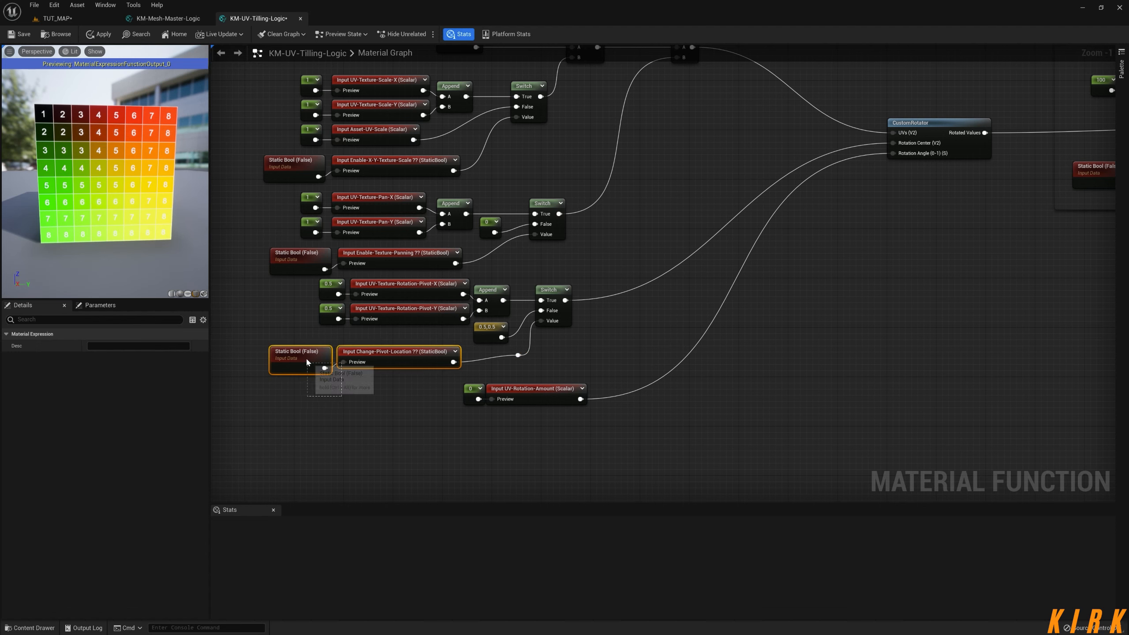
drag(376, 354, 383, 350)
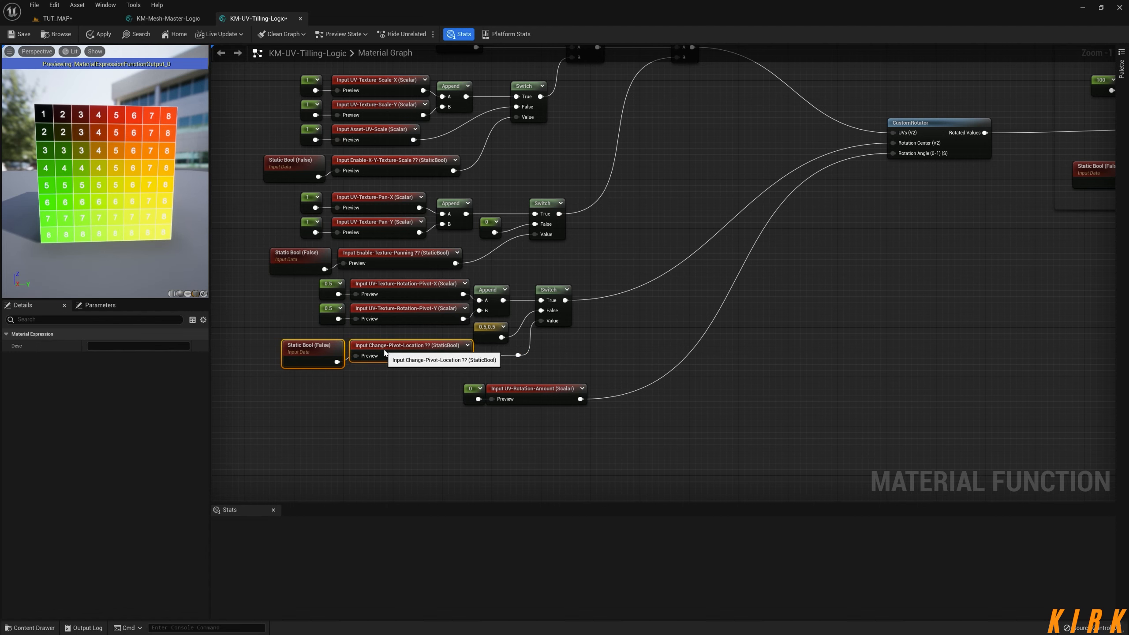
click(629, 349)
Step: Align CustomRotator with the Add node and move the Material-UVs comment group closer, so its Switch's False input lines up with the rotator
right_drag(629, 349, 649, 382)
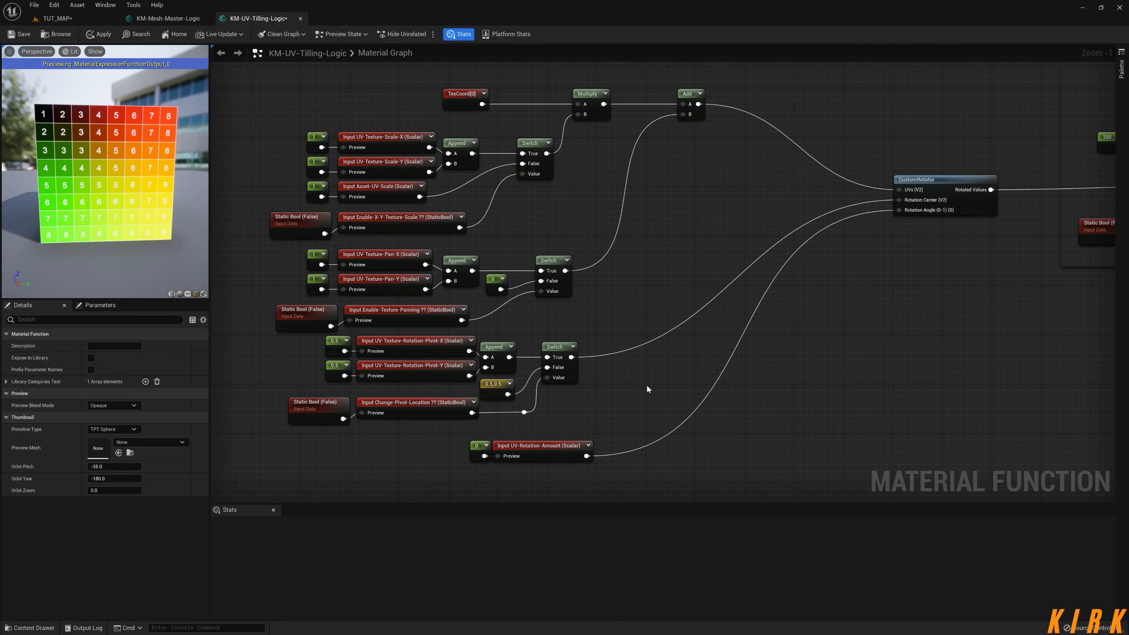
drag(935, 187, 848, 99)
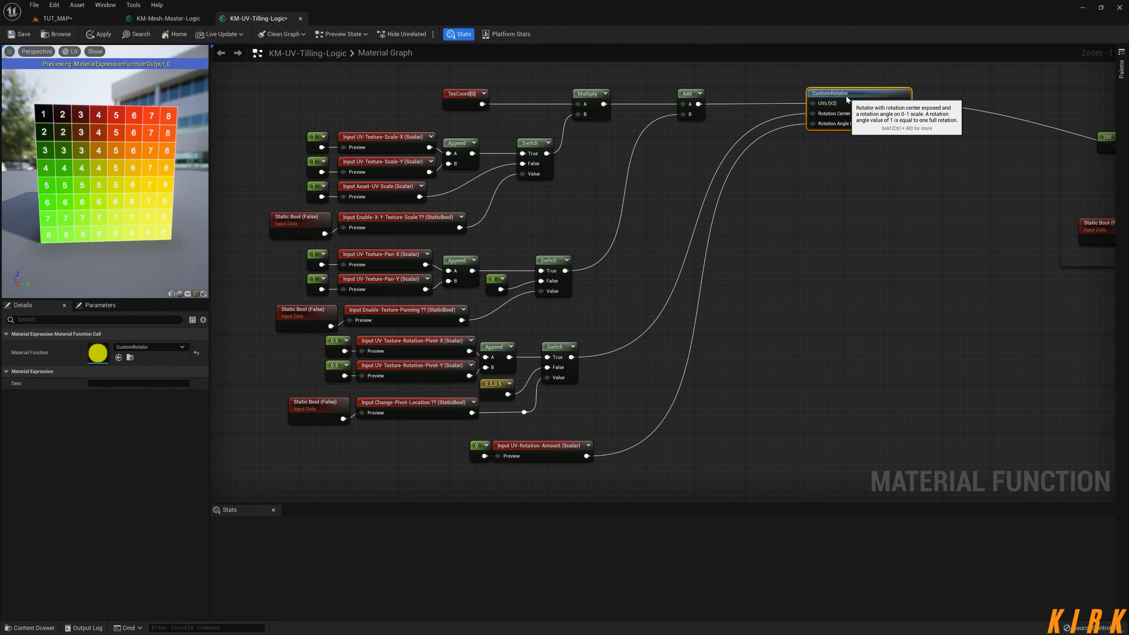
click(973, 251)
right_drag(973, 251, 672, 319)
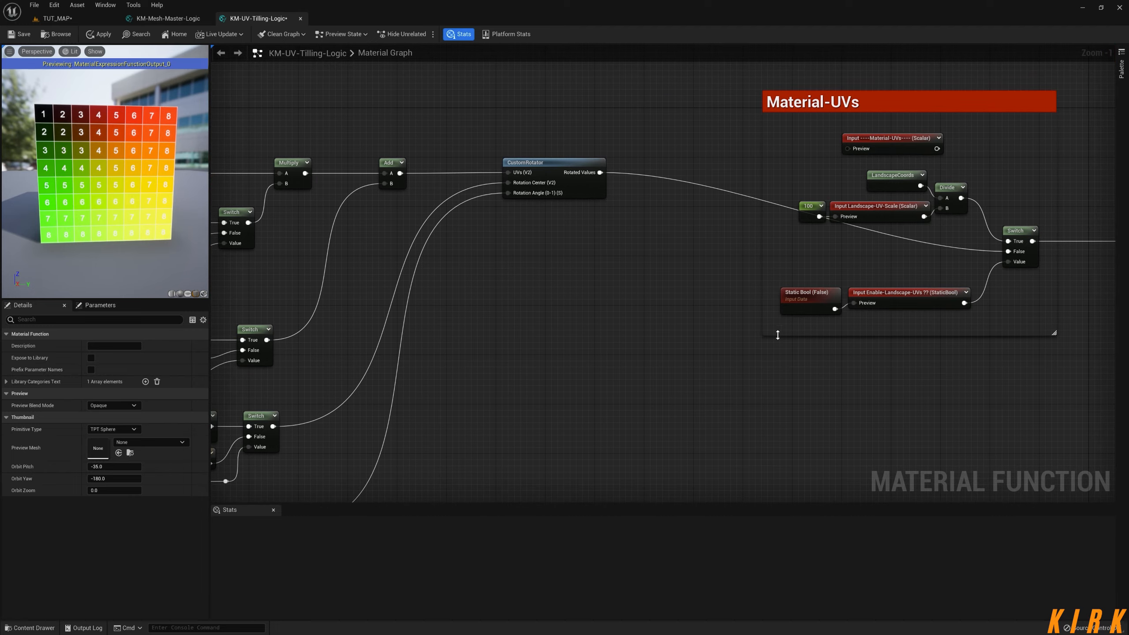
drag(910, 111, 836, 111)
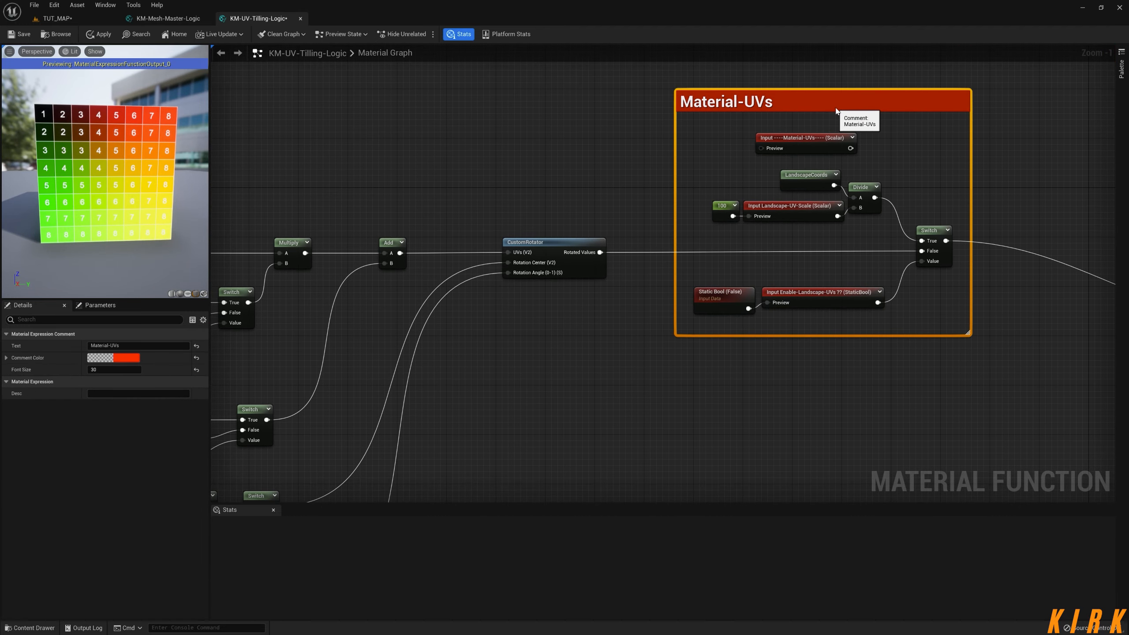
Step: Shift the CustomRotator node slightly below the Add node and a little closer to it
click(548, 403)
right_drag(548, 403, 822, 340)
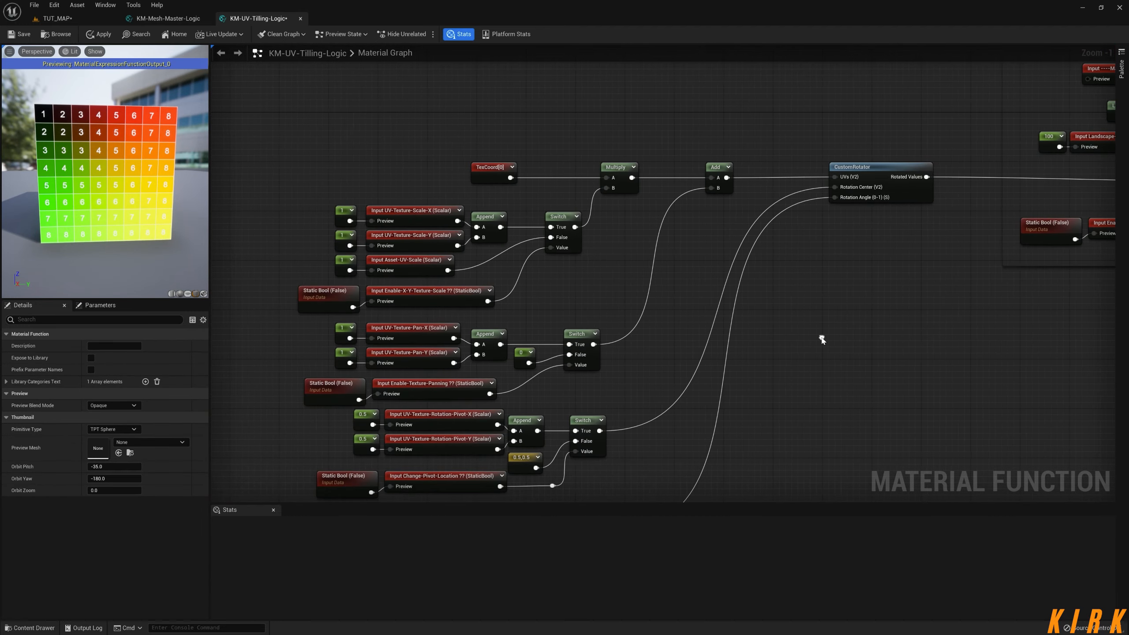
drag(860, 177, 840, 215)
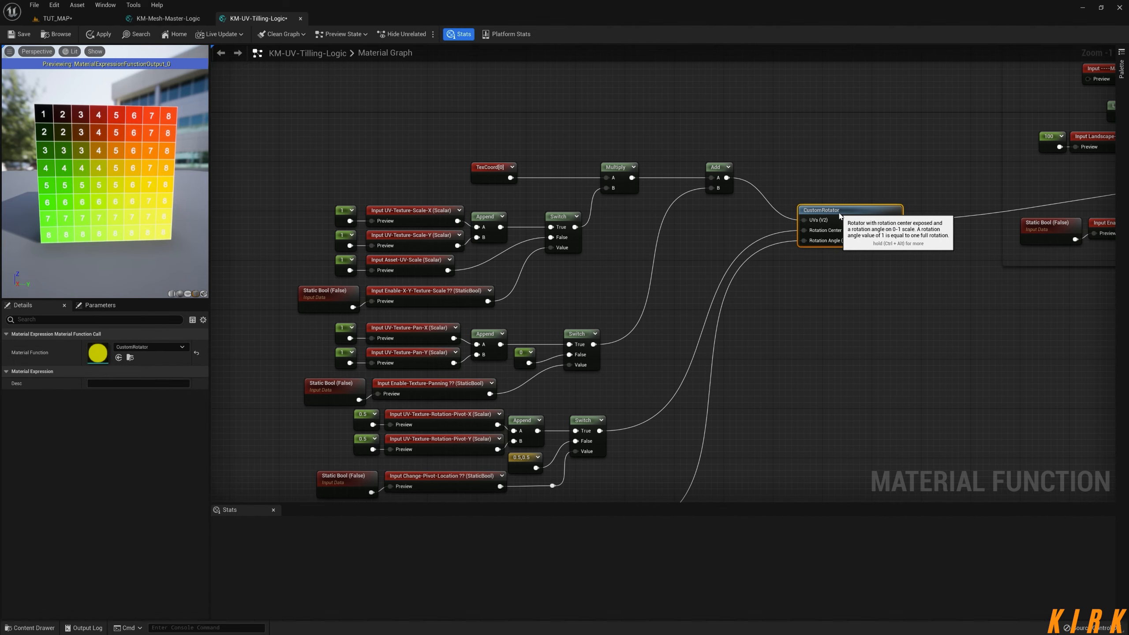
Step: Move the UV-Rotation-Amount input and its constant closer beneath the Change-Pivot-Location nodes
right_drag(840, 215, 860, 175)
right_drag(795, 332, 638, 378)
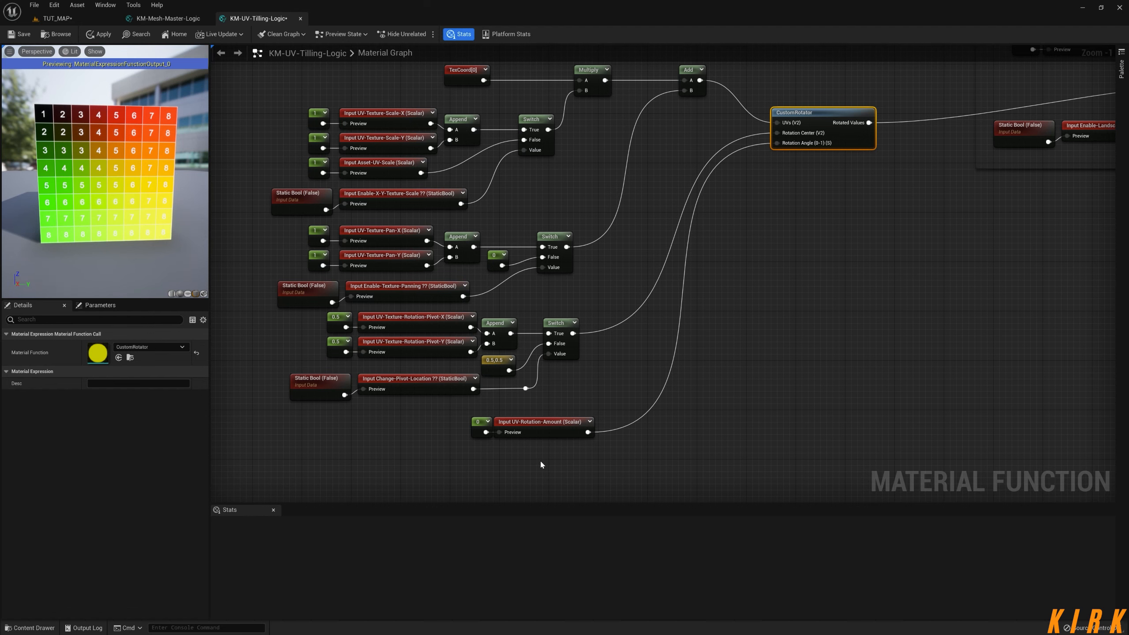
drag(540, 460, 469, 419)
mouse_move(557, 426)
mouse_down()
mouse_move(511, 422)
mouse_move(576, 414)
mouse_up()
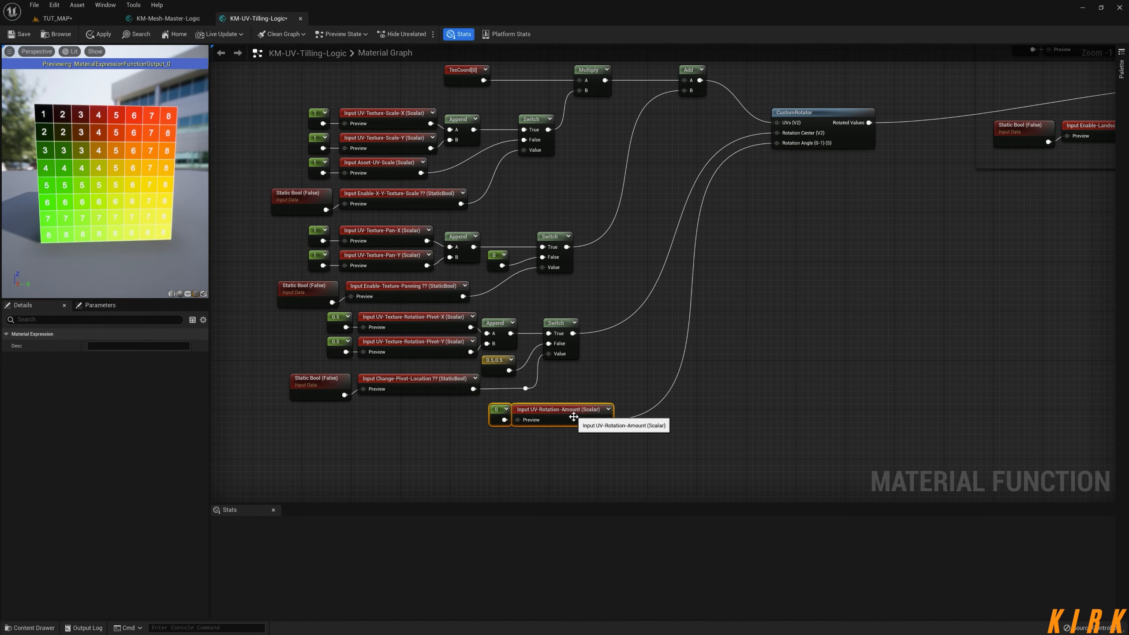
Step: Duplicate the Change-Pivot-Location input with its Static Bool and Switch beyond the CustomRotator, and connect the copied input to the Switch's Value
right_drag(778, 376, 620, 442)
scroll(621, 441, down, 2)
scroll(453, 416, up, 2)
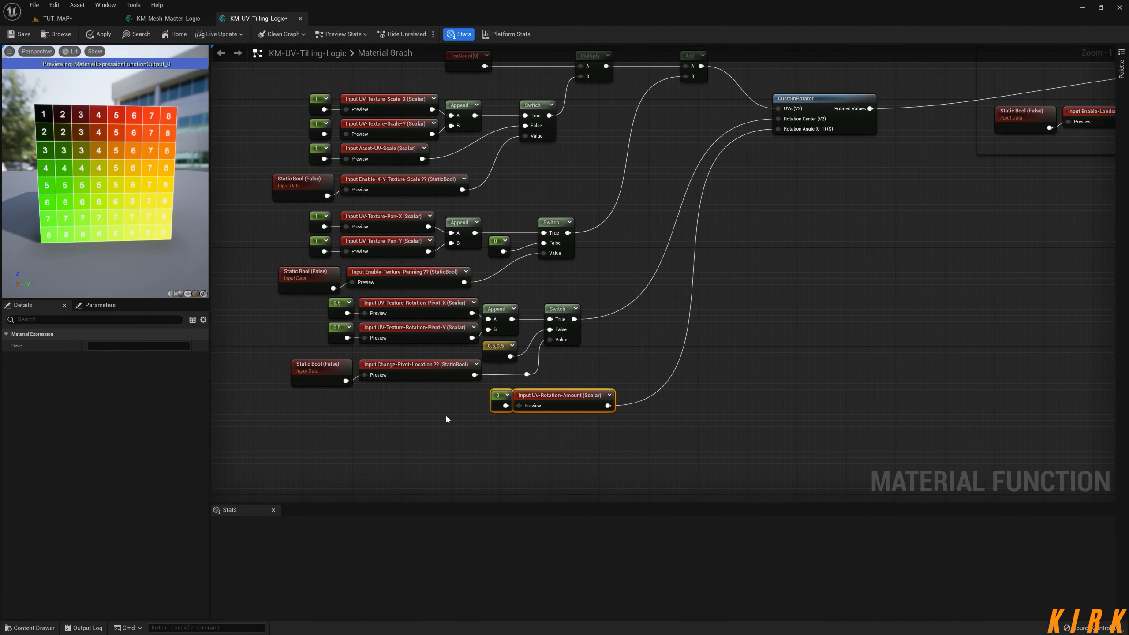
click(320, 373)
shift+click(400, 374)
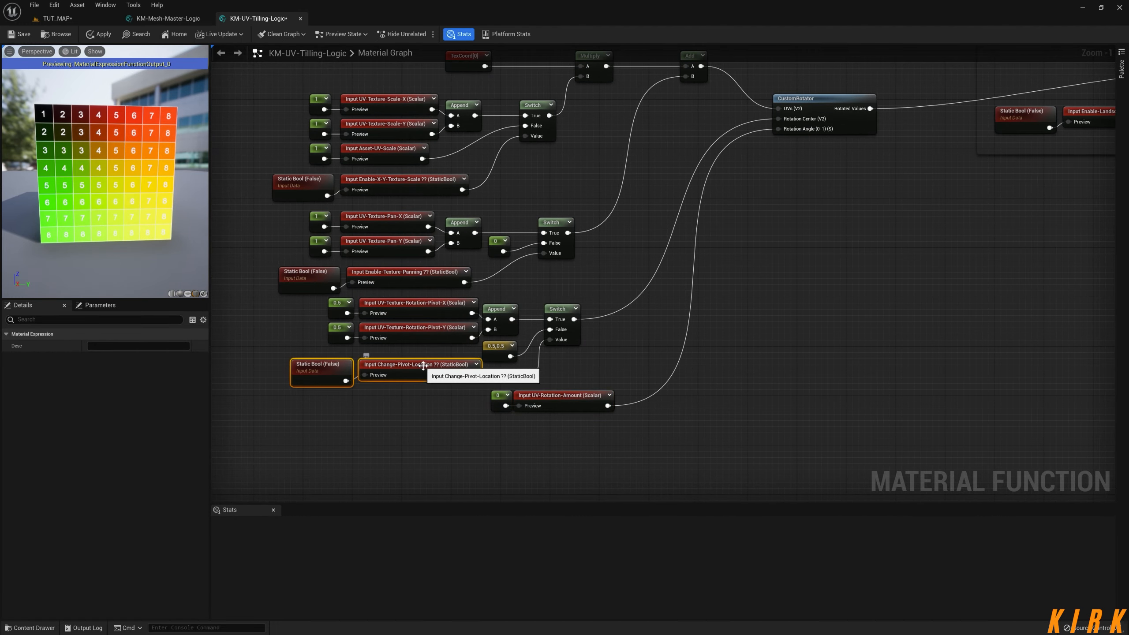
click(559, 309)
right_drag(912, 247, 615, 324)
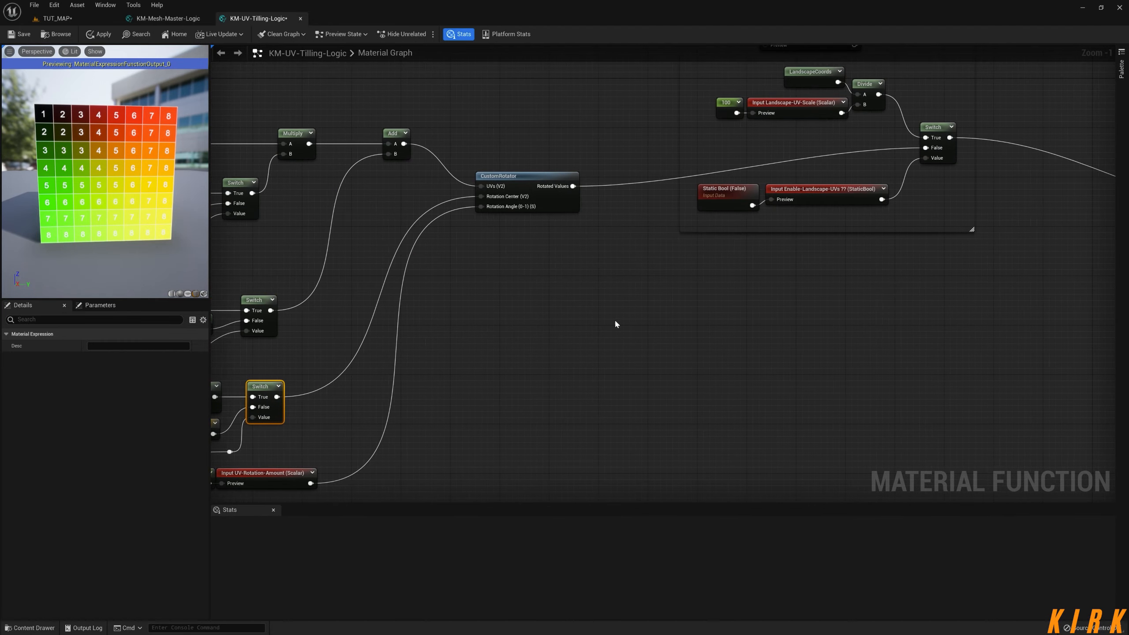
key(ctrl+v)
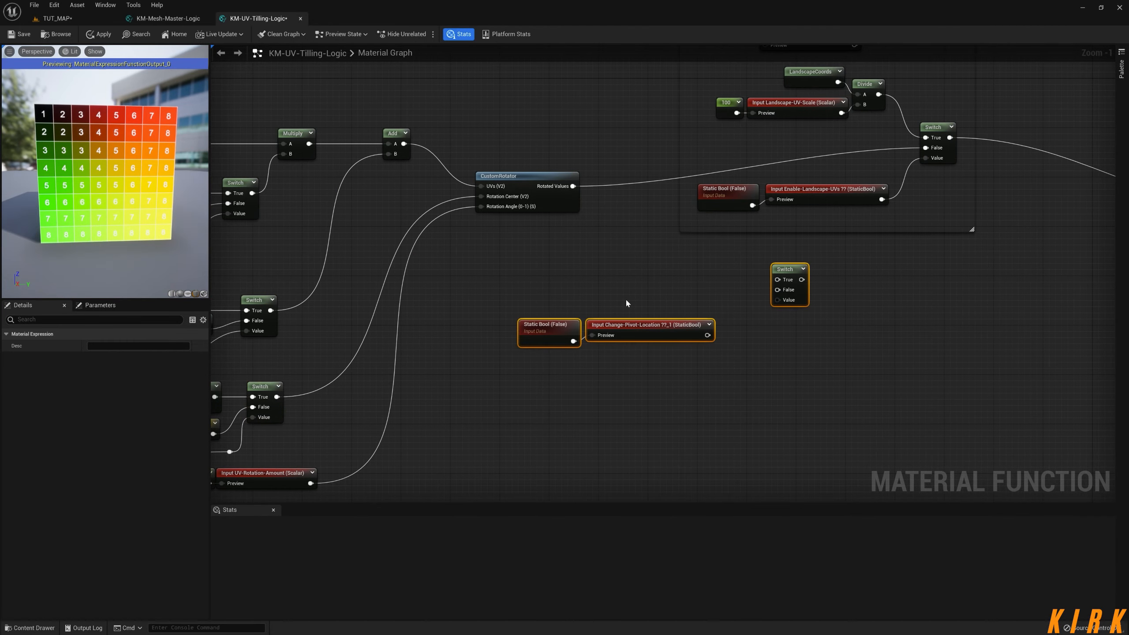
click(793, 332)
drag(707, 335, 777, 300)
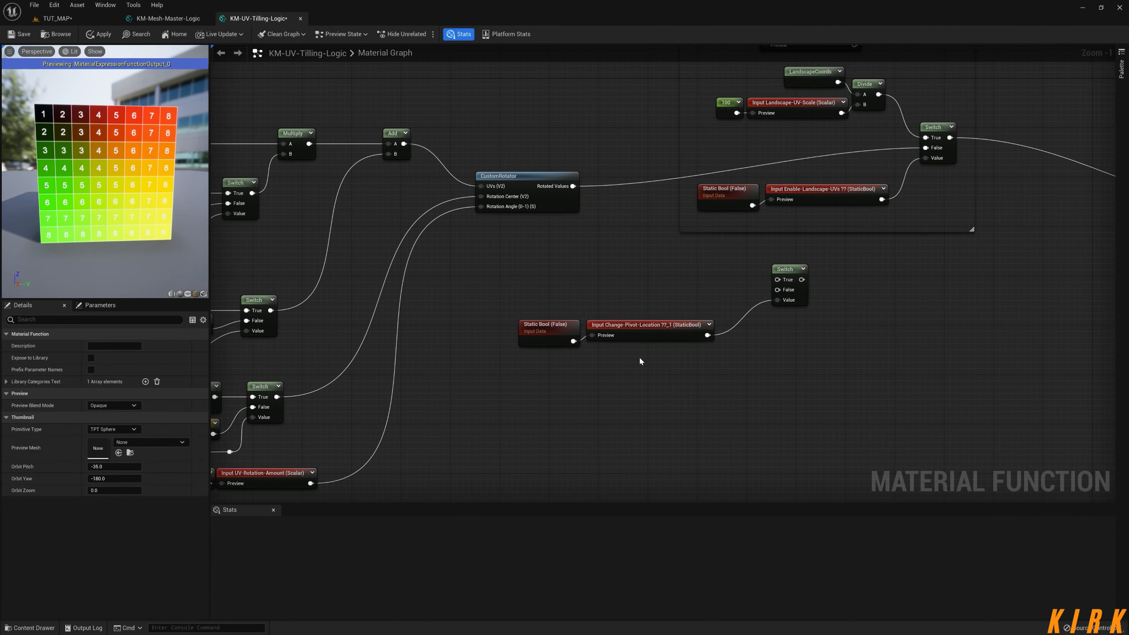
Step: Rename the duplicated static bool input to "Enable-Texture-Rotation ??"
click(636, 335)
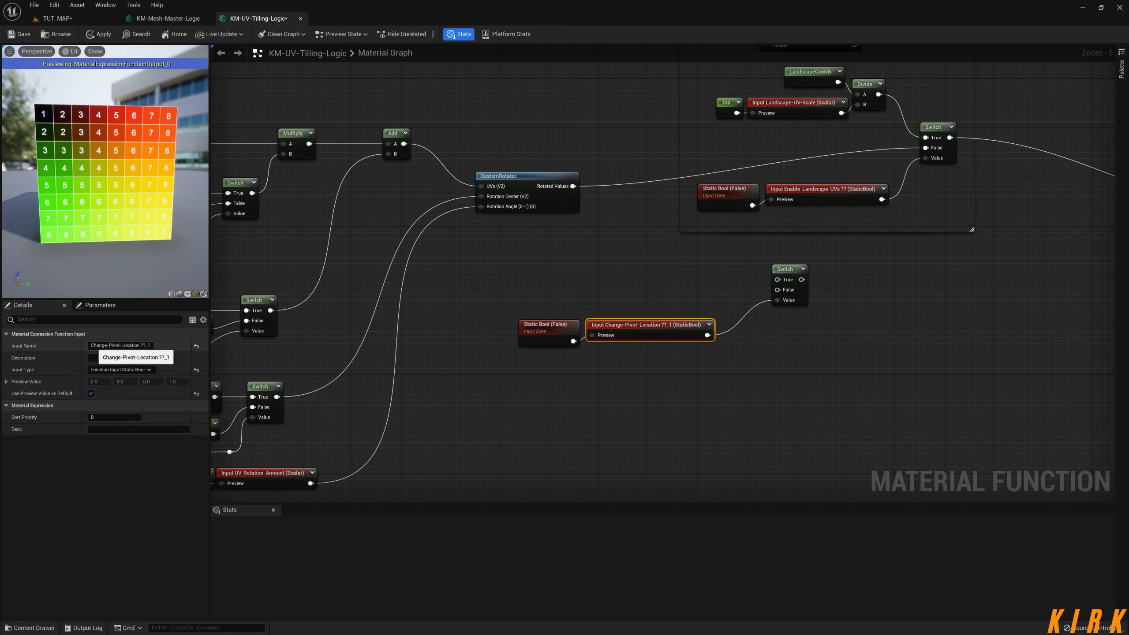
click(120, 346)
text(Enabl)
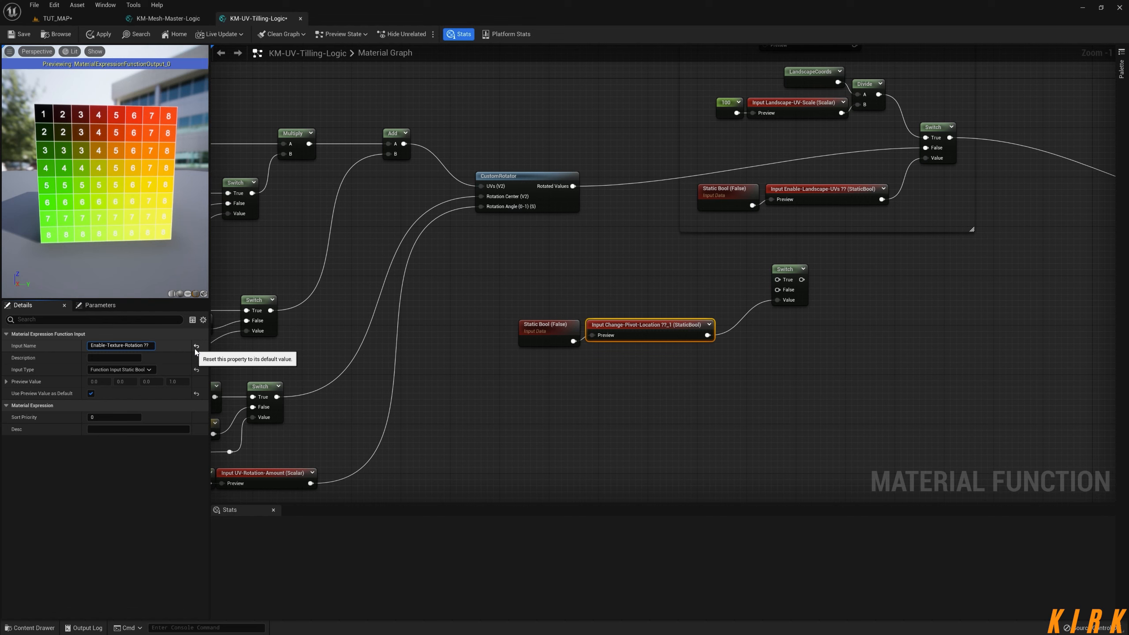
click(764, 381)
Step: Shift the Material-UVs group right and wire the copied Switch with CustomRotator's Rotated Values as True and Add's output as False
right_drag(989, 281, 839, 431)
drag(711, 154, 884, 184)
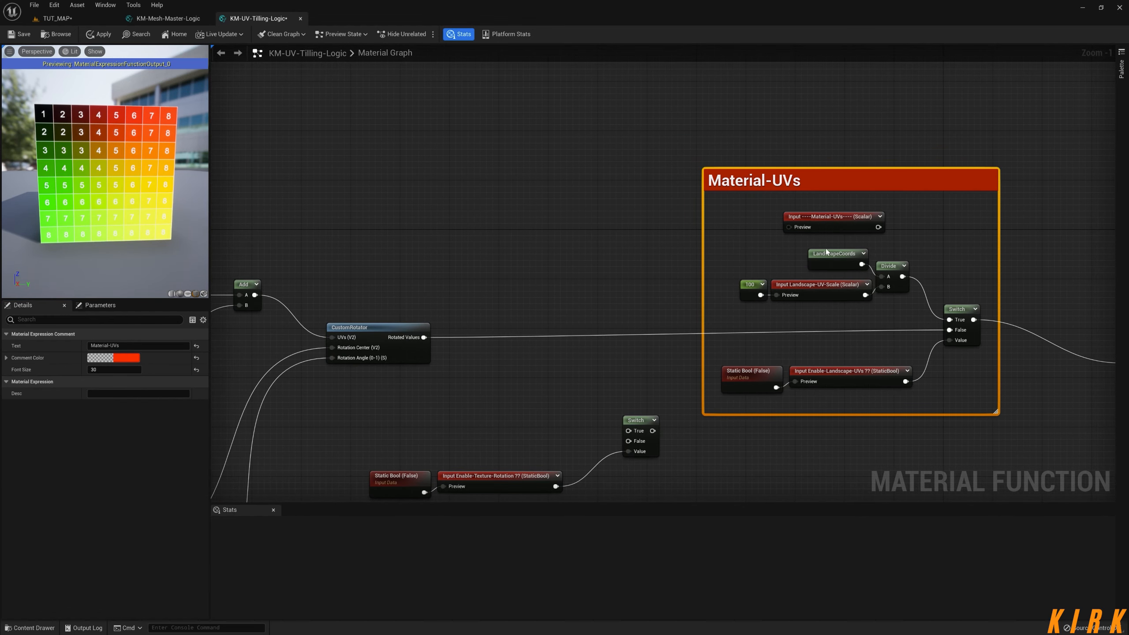
drag(628, 431, 424, 338)
drag(647, 429, 543, 288)
drag(260, 295, 523, 299)
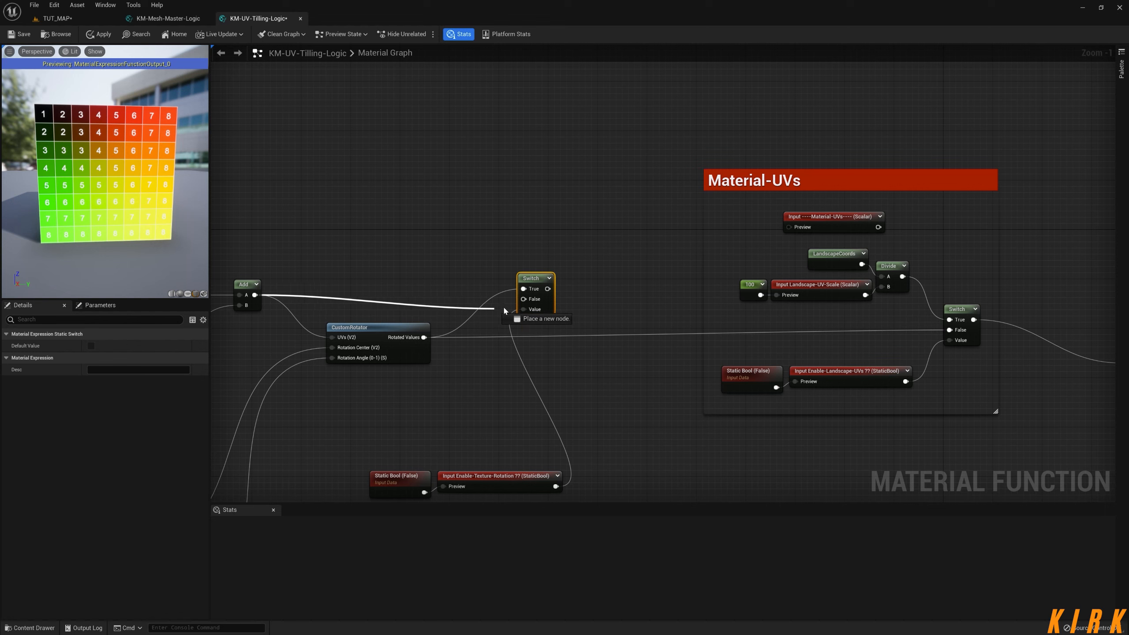
Step: Move the Enable-Texture-Rotation input and its Static Bool together to just below the CustomRotator node
right_drag(458, 386, 575, 327)
drag(562, 402, 507, 434)
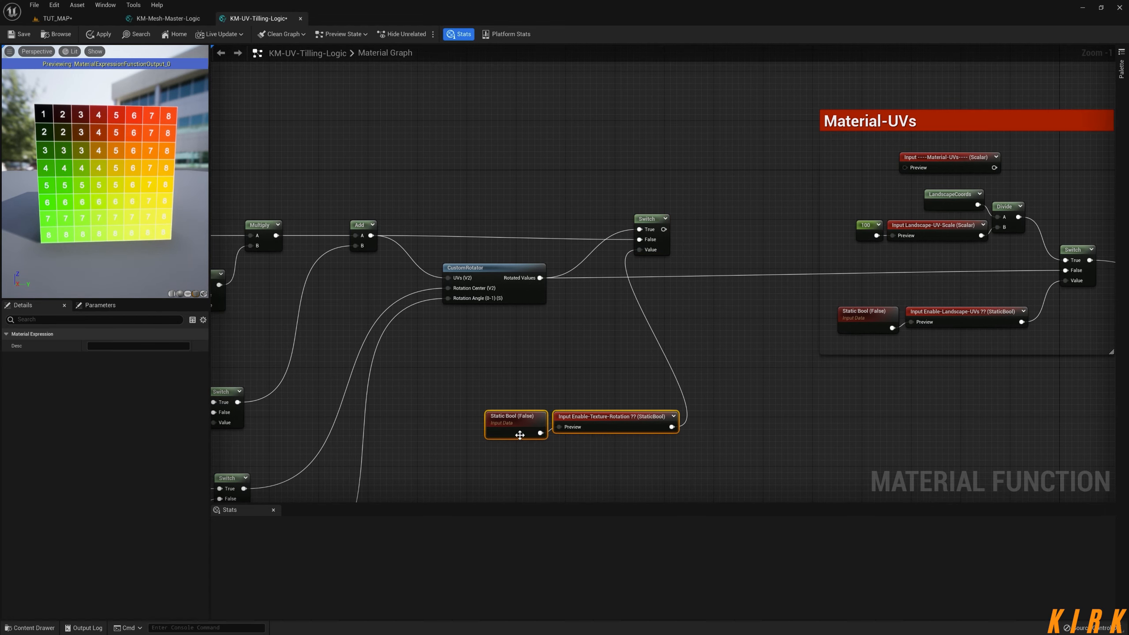
drag(590, 420, 530, 334)
click(518, 418)
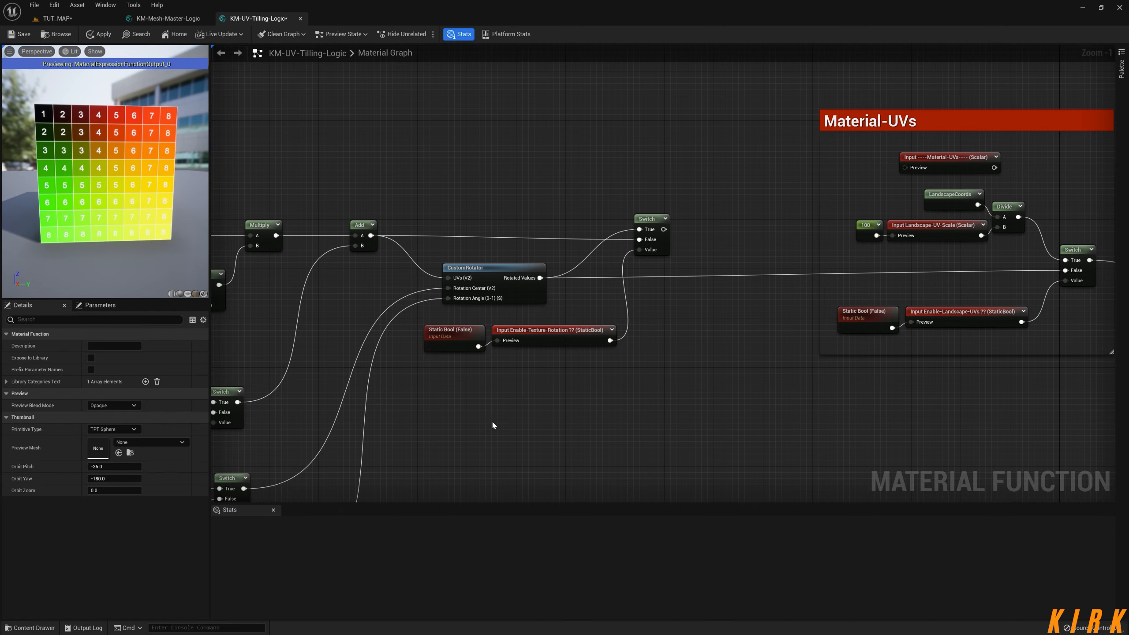
Step: Hide the material stats and connect the texture-rotation Switch's output to the False input of the Landscape-UVs Switch
right_drag(501, 444, 767, 321)
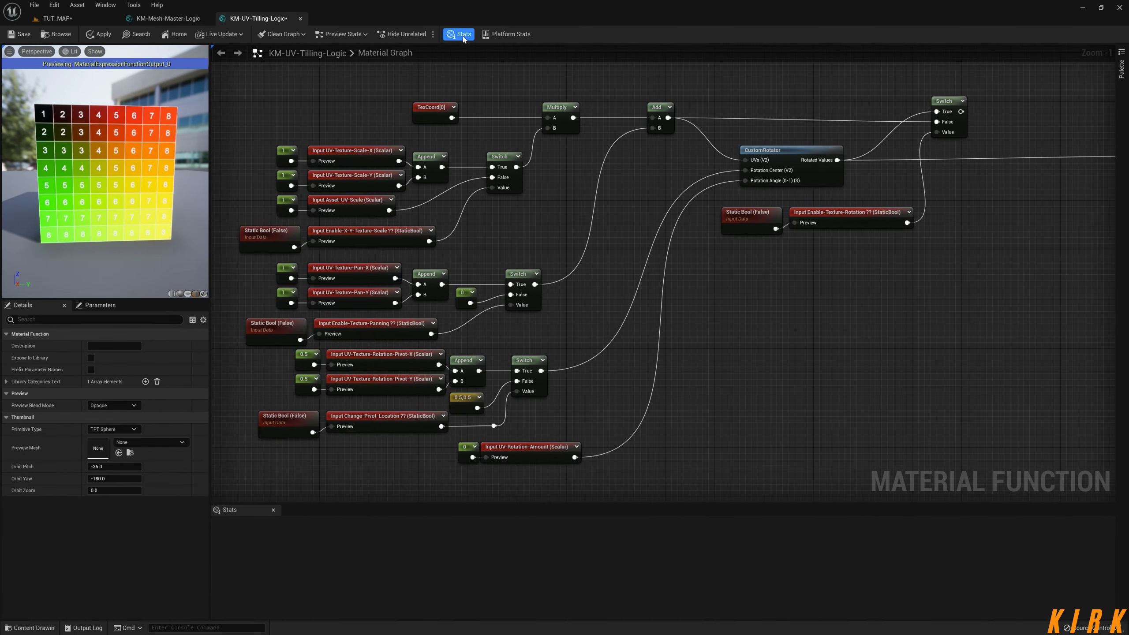
click(458, 34)
right_drag(701, 231, 727, 307)
right_drag(1016, 265, 614, 236)
drag(573, 150, 974, 191)
Step: Nudge the Enable-Texture-Rotation nodes up toward the CustomRotator and shift the rotation Switch slightly right
right_drag(650, 314, 869, 314)
right_drag(733, 340, 869, 366)
right_drag(935, 230, 915, 241)
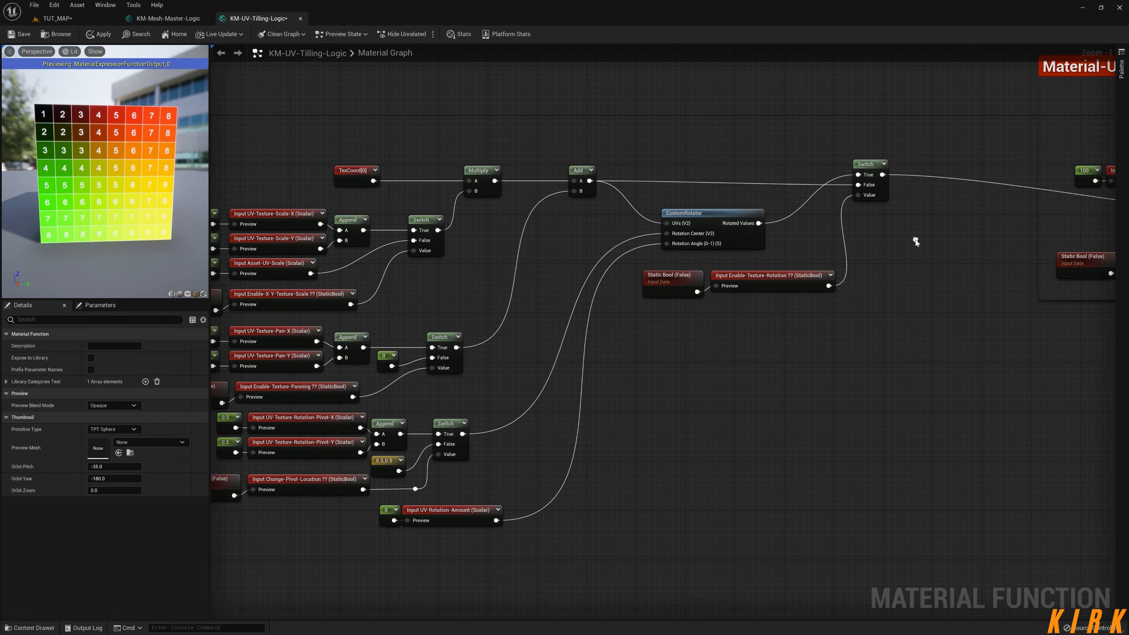
drag(753, 336, 756, 261)
click(887, 327)
right_drag(908, 207, 811, 255)
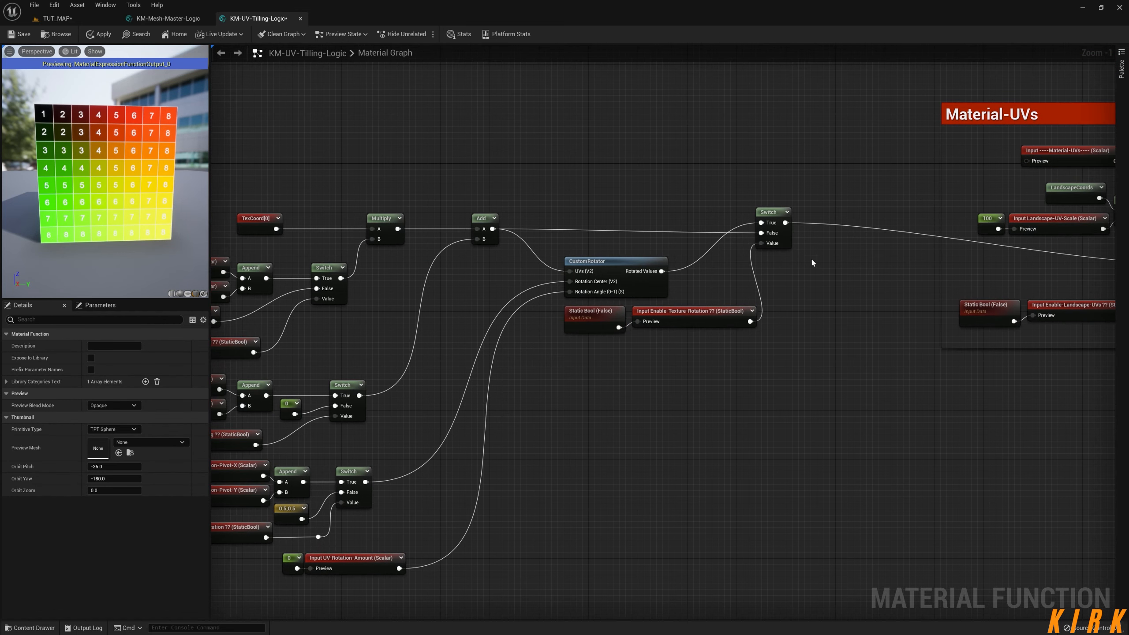
drag(775, 213, 787, 213)
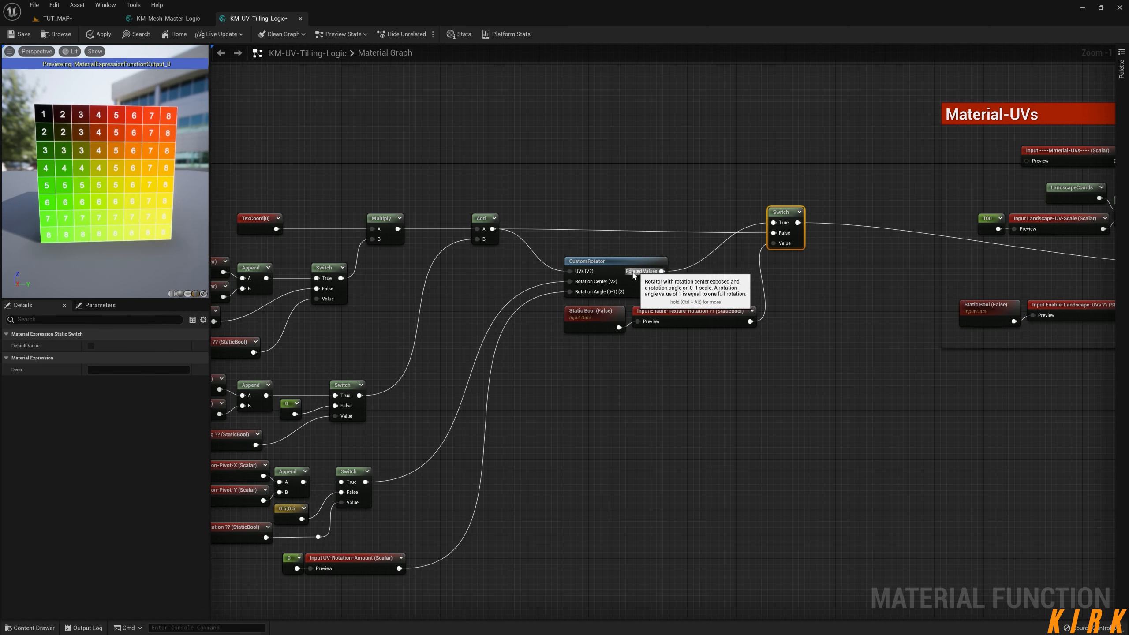
Step: Review the texture scale, panning and rotation node groups and how they feed into the CustomRotator and Switch
right_drag(545, 399, 724, 290)
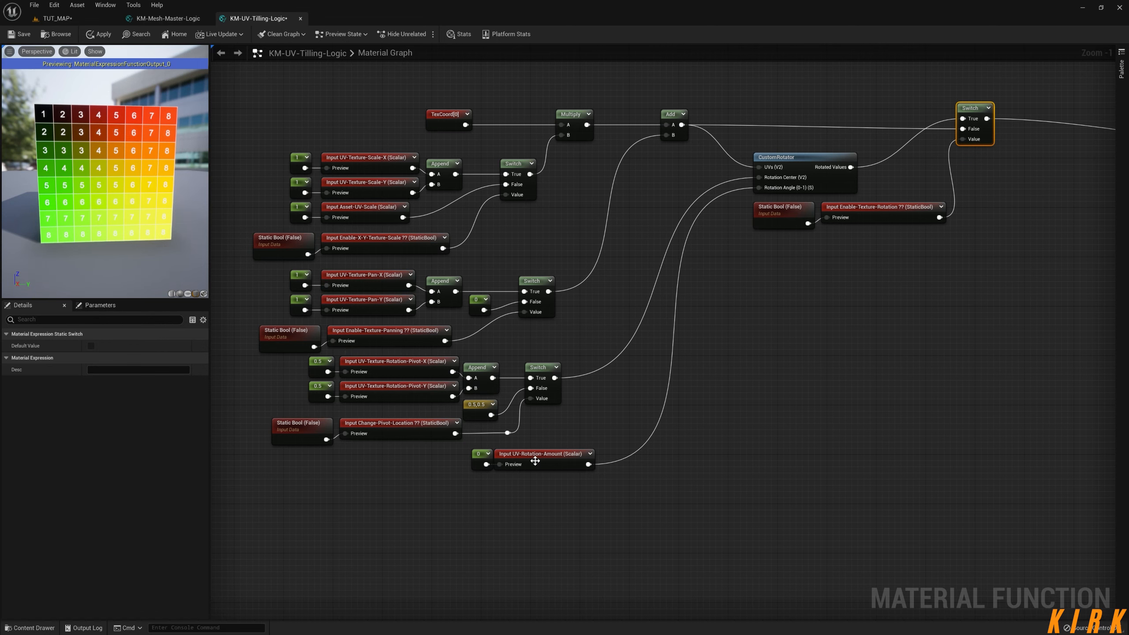
right_drag(665, 488, 942, 257)
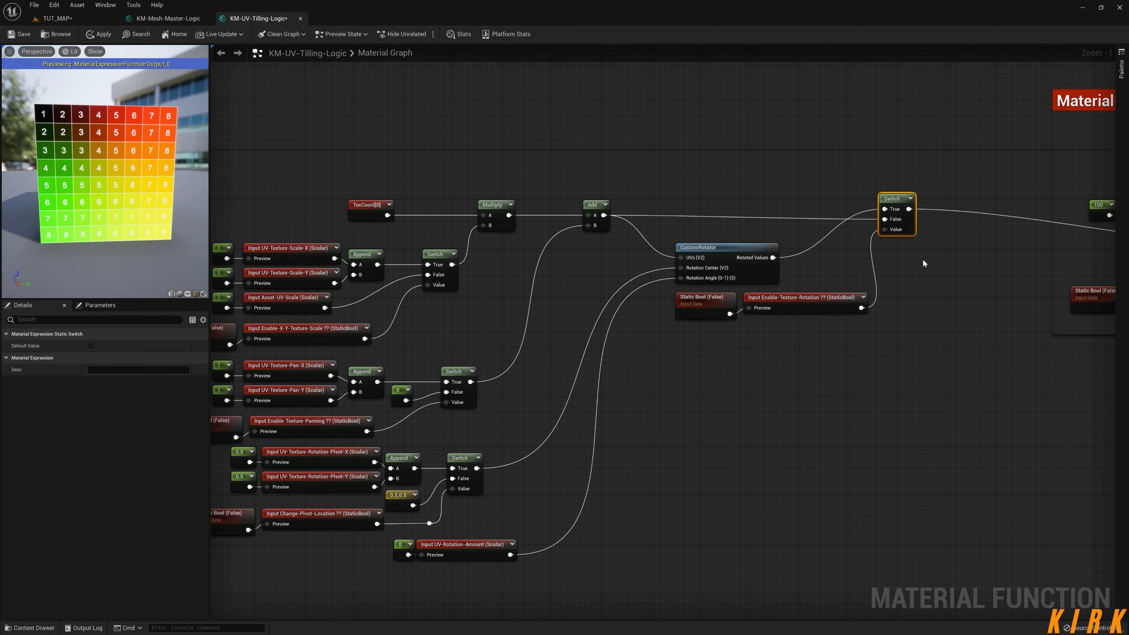
right_drag(531, 316, 632, 260)
drag(591, 301, 287, 380)
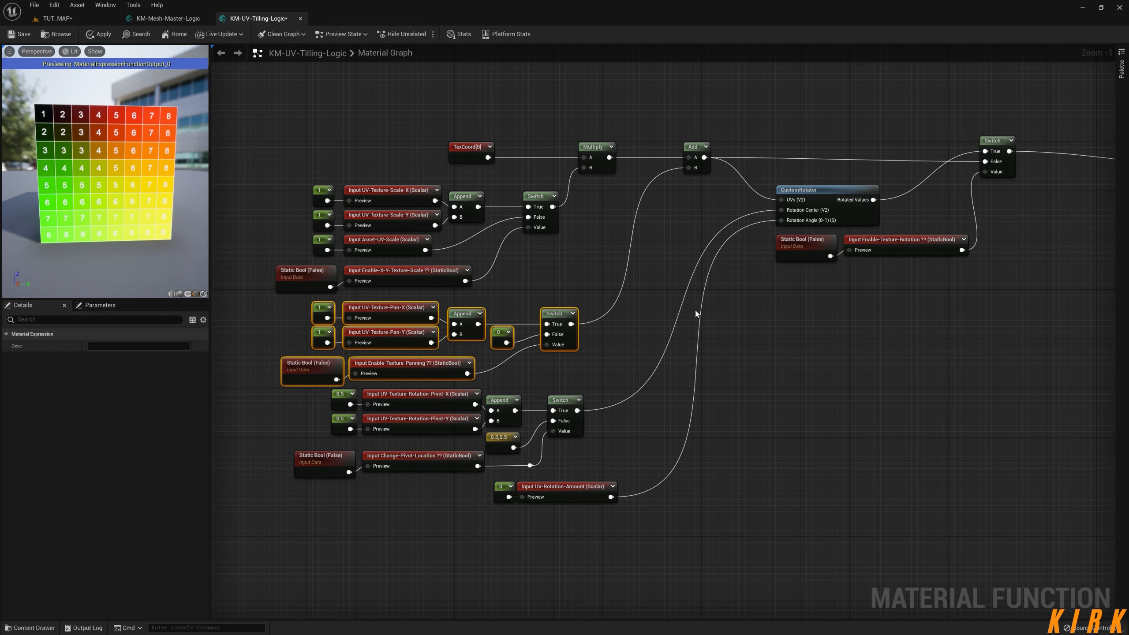
click(575, 260)
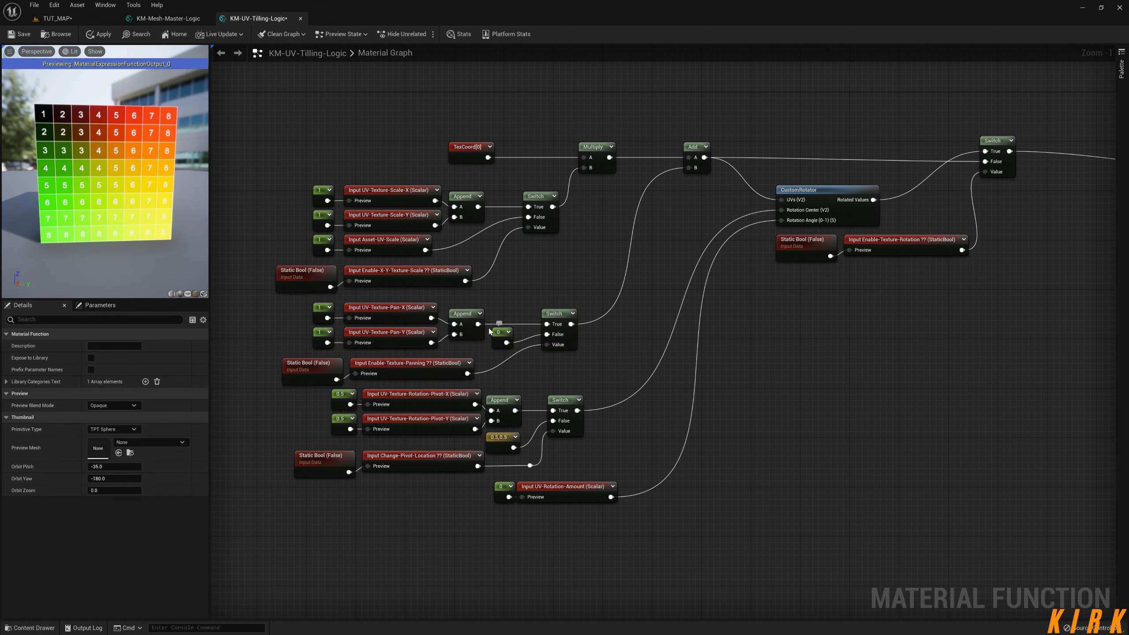
right_drag(545, 265, 578, 283)
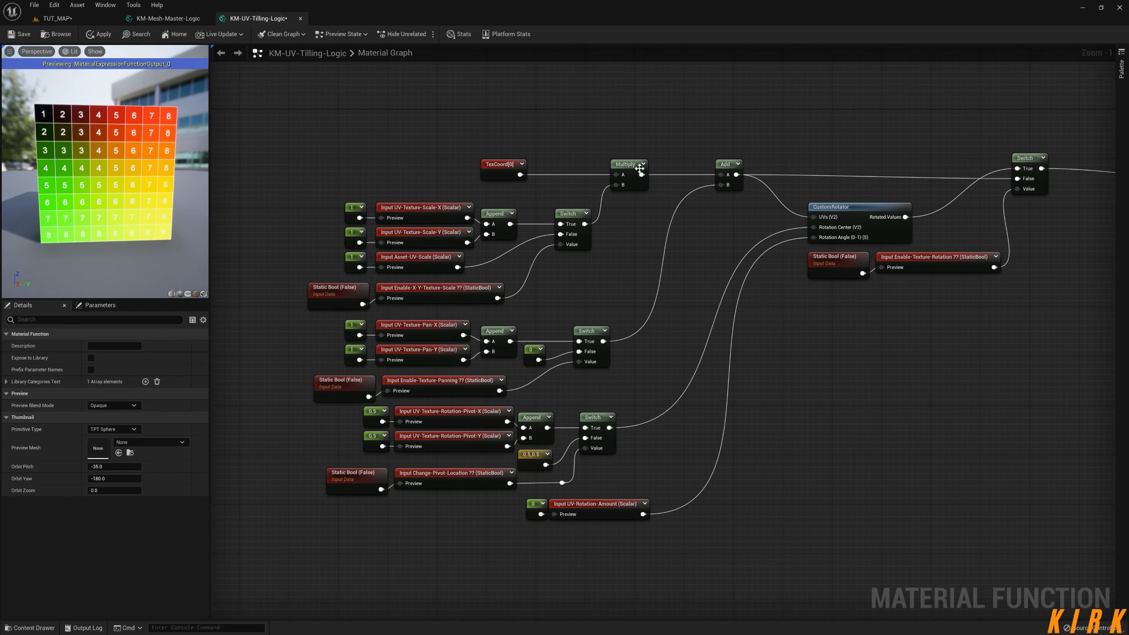
drag(610, 201, 331, 296)
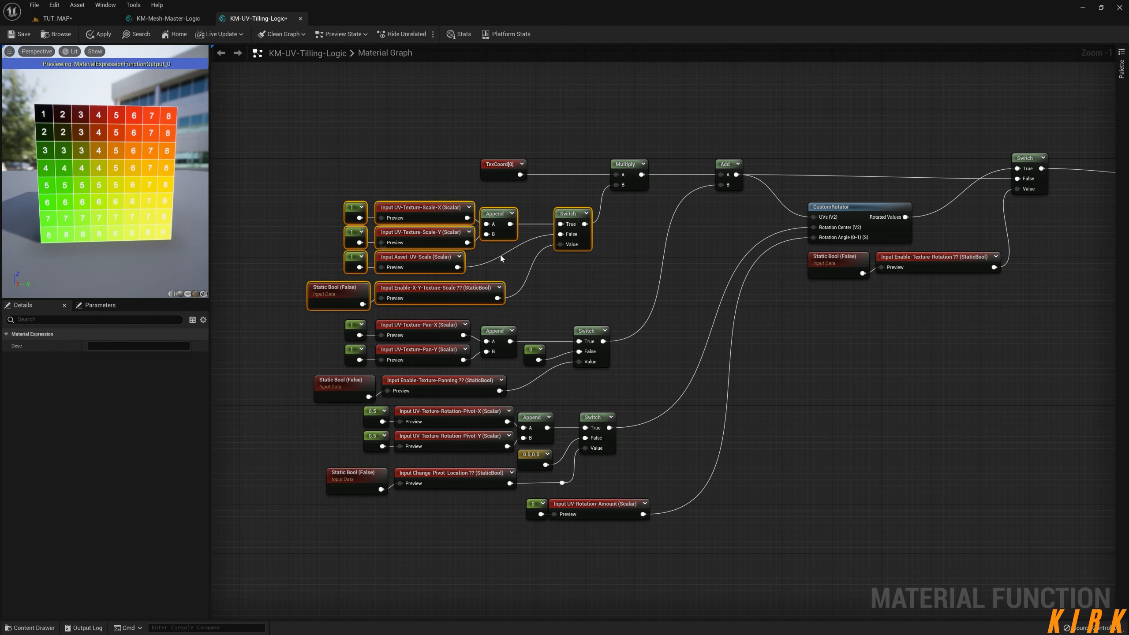
click(518, 262)
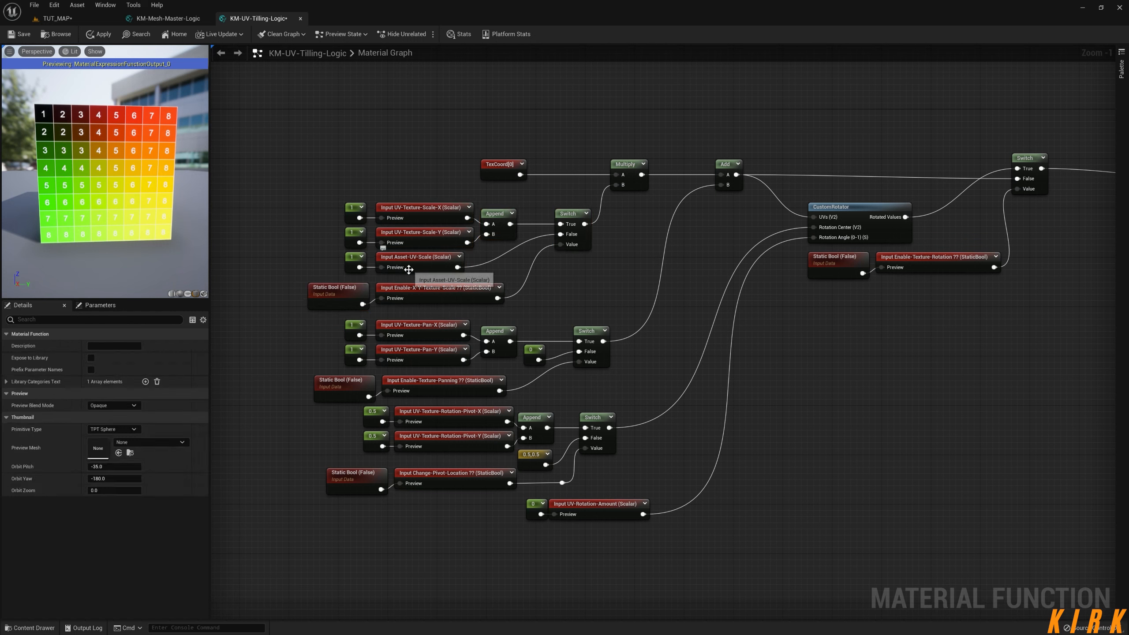
Step: Move the Material-UVs comment and its landscape nodes left and slightly up, beside the texture-rotation Switch
right_drag(681, 299, 550, 299)
right_drag(676, 341, 640, 475)
scroll(812, 443, down, 2)
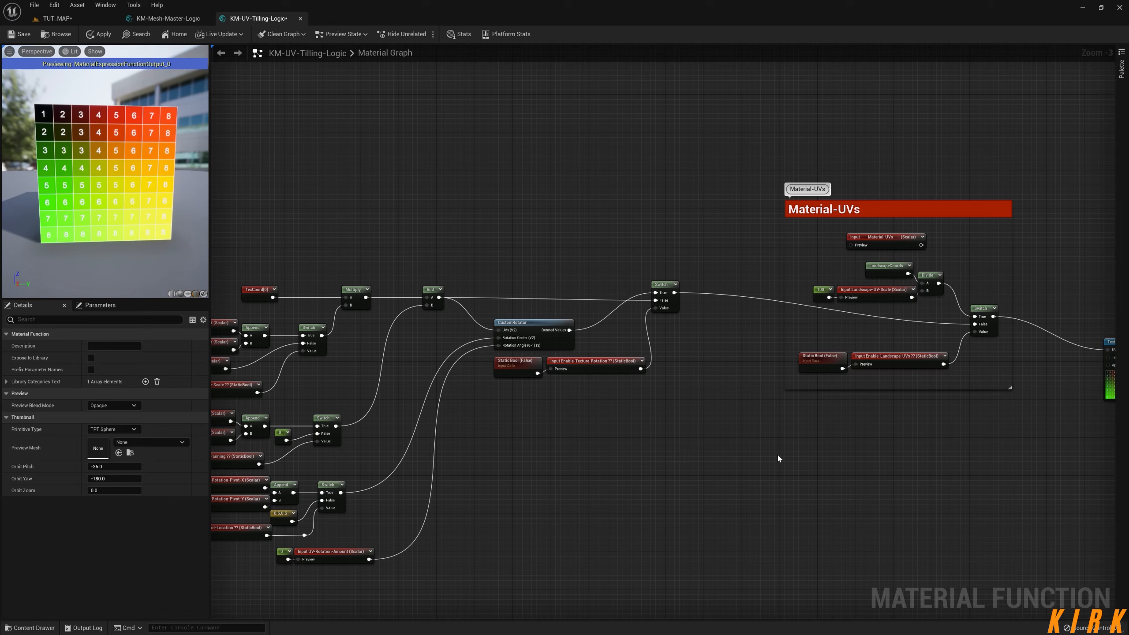
mouse_move(781, 457)
right_down()
mouse_move(961, 410)
mouse_move(776, 444)
right_up()
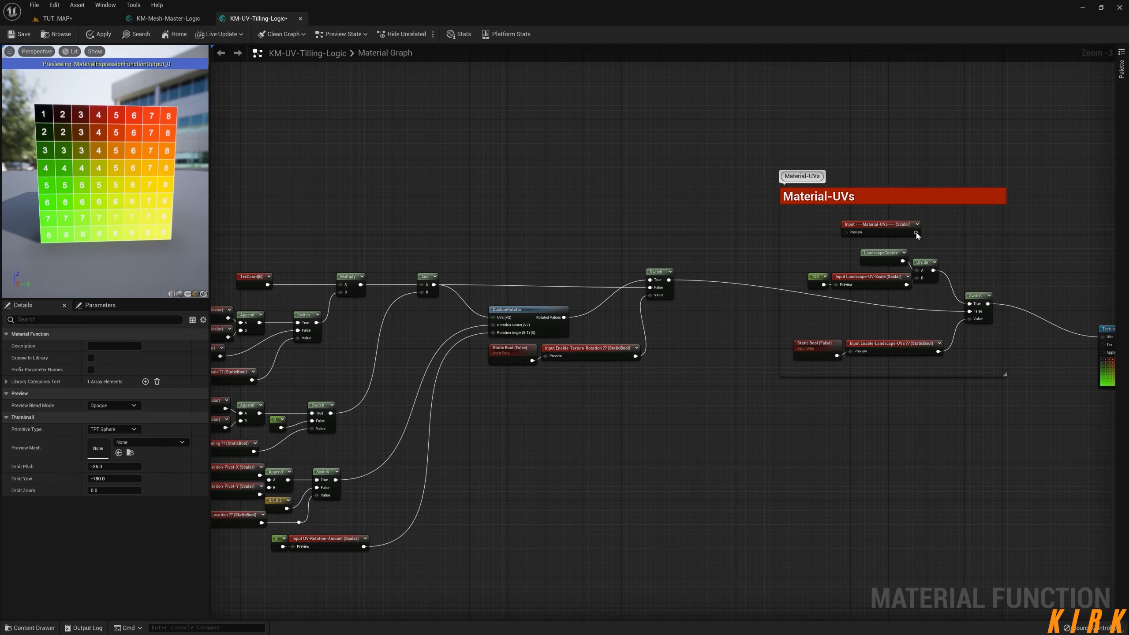
drag(921, 199, 826, 170)
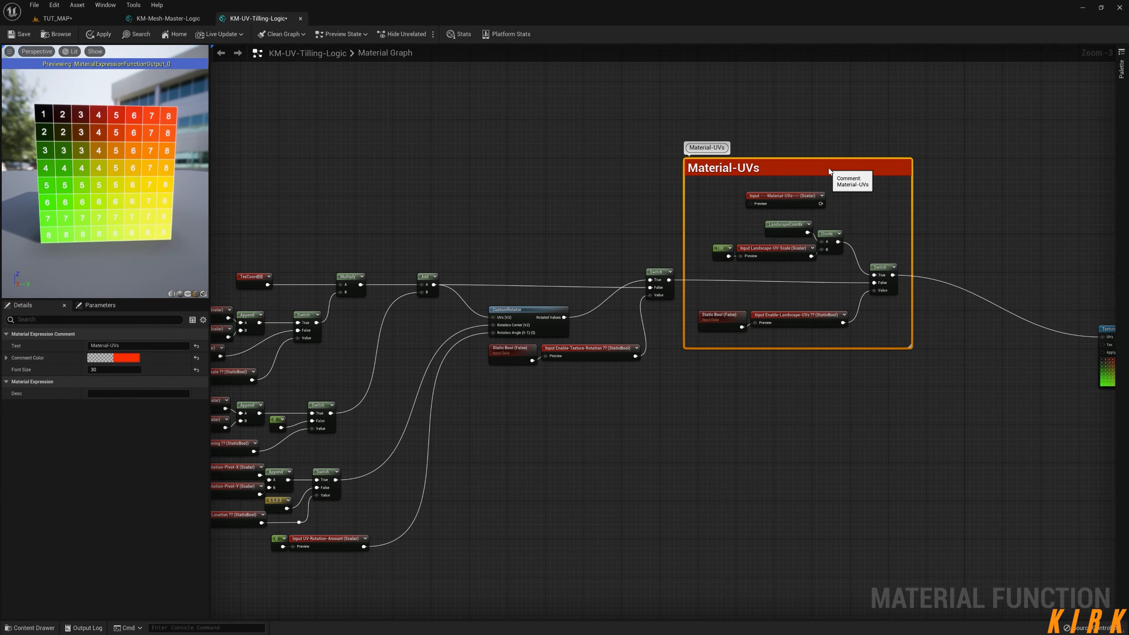
click(833, 409)
right_drag(767, 423, 785, 417)
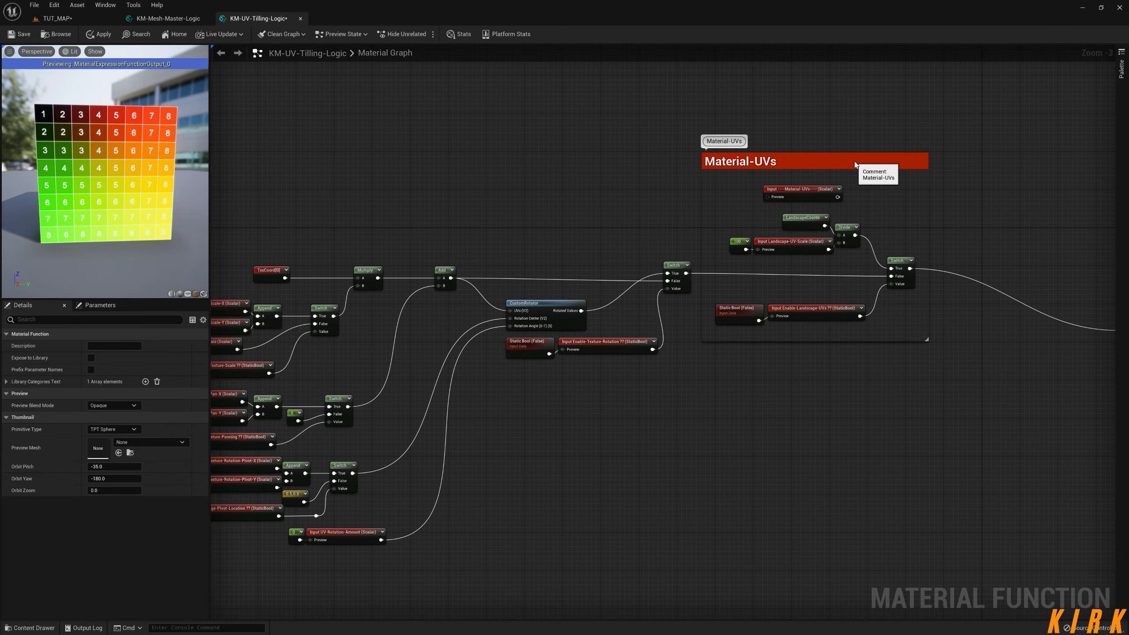
drag(855, 163, 854, 157)
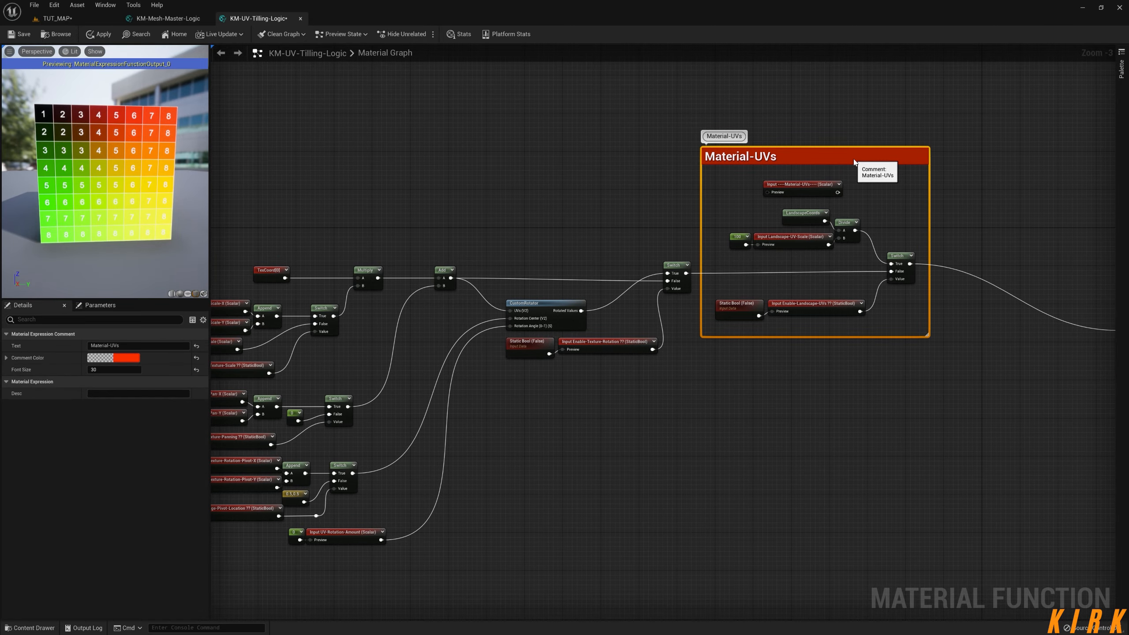
click(828, 383)
Step: Enlarge the Material-UVs comment leftward and downward until it encloses all scale, panning and rotation nodes
right_drag(891, 384, 1071, 334)
drag(881, 160, 221, 242)
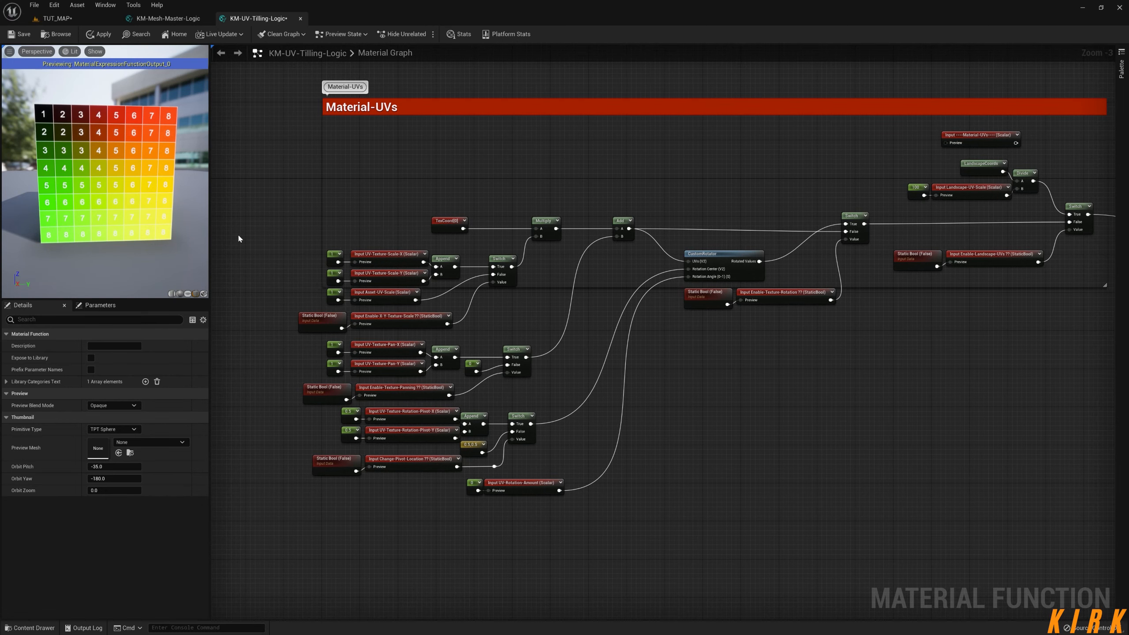
drag(321, 189, 187, 198)
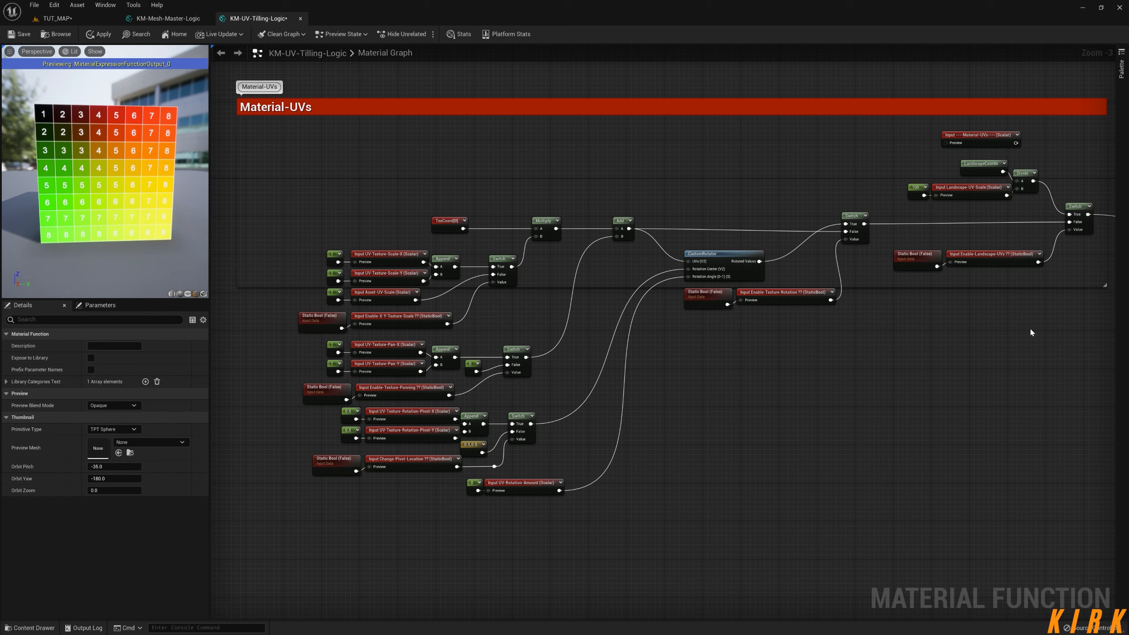
drag(930, 290, 836, 564)
drag(821, 511, 821, 525)
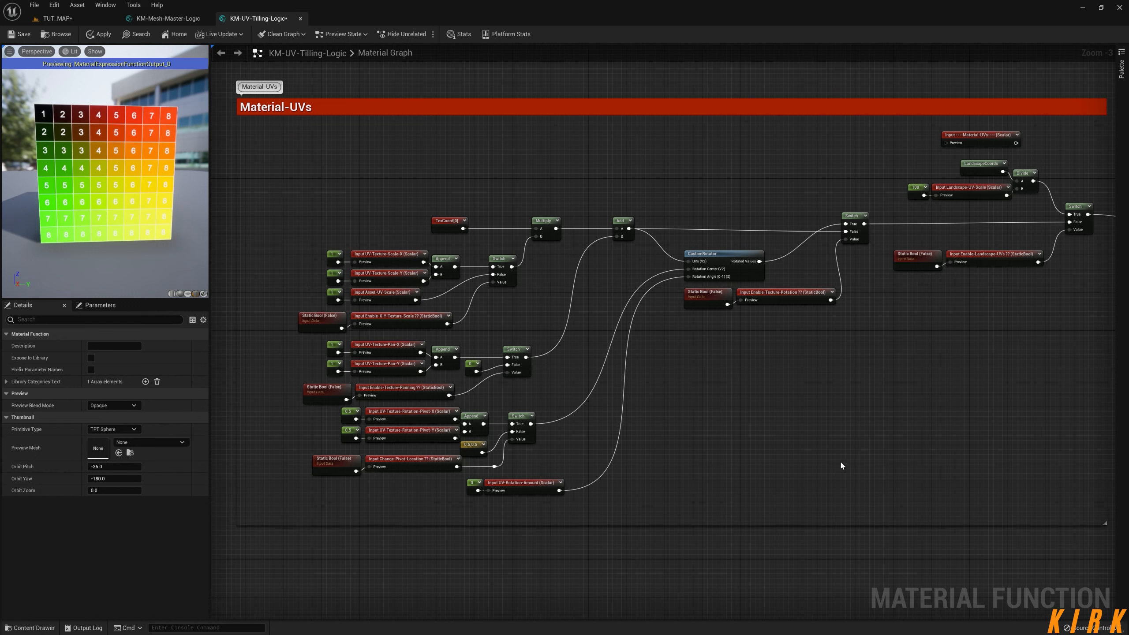
Step: Move the "----Material-UVs----" header input to the empty area below the Enable-Texture-Rotation nodes
right_drag(972, 218, 867, 211)
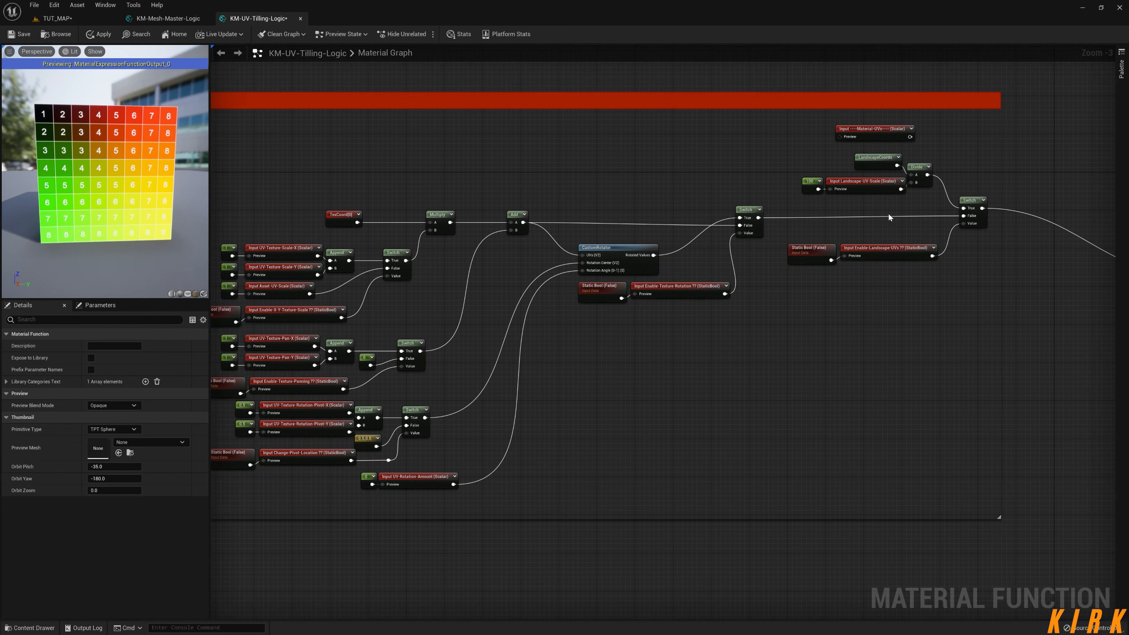
drag(882, 129, 721, 363)
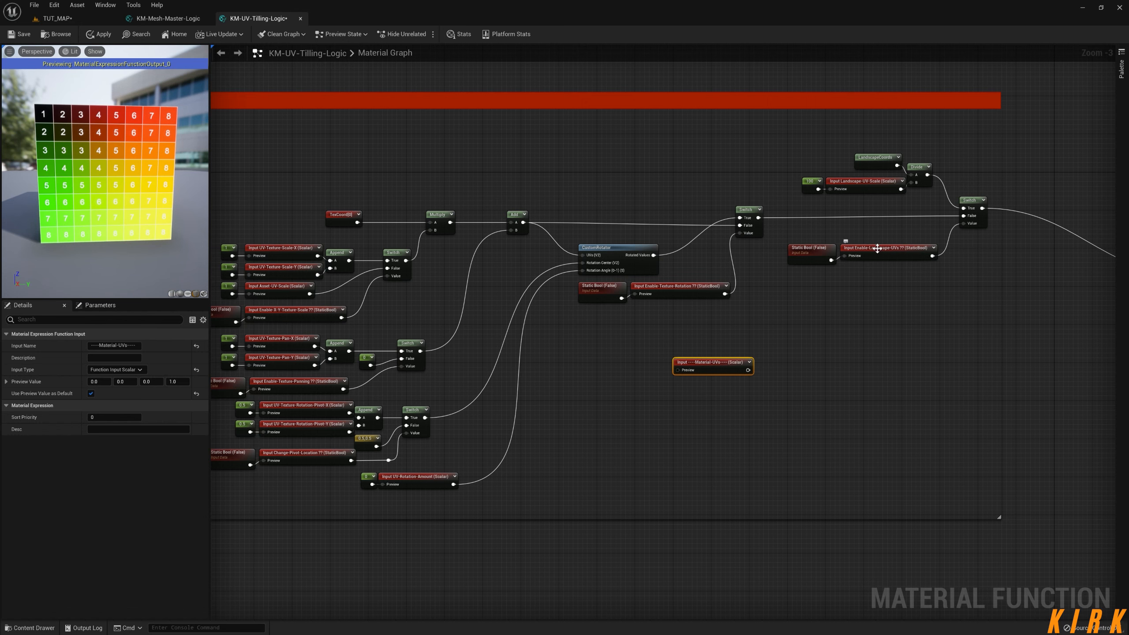
right_drag(825, 391, 872, 327)
drag(754, 303, 720, 288)
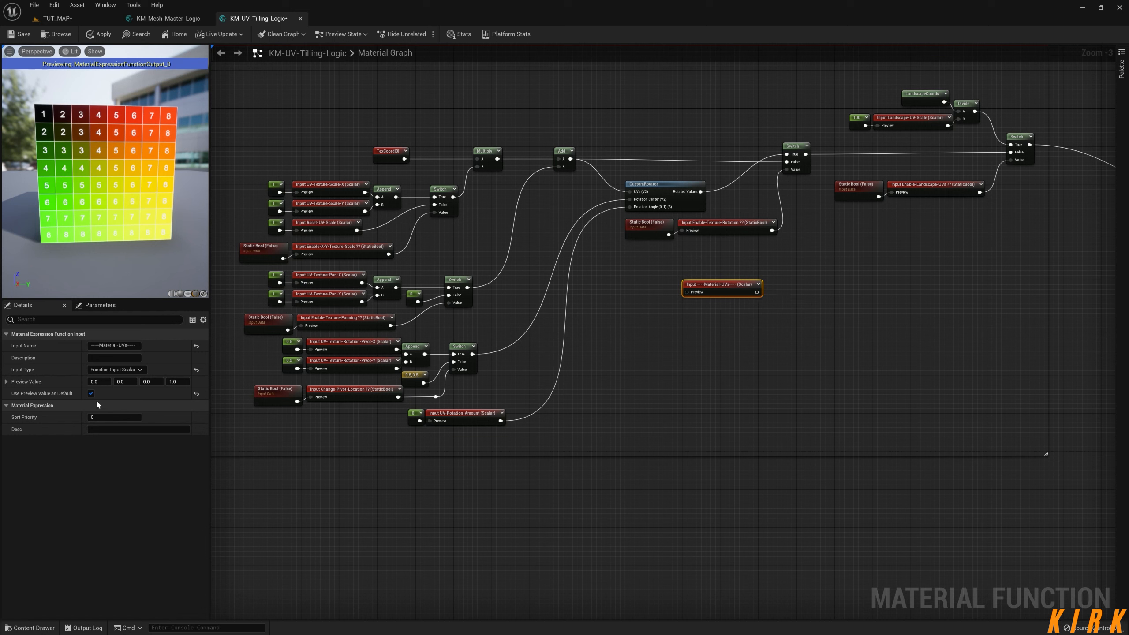
Step: Move the "----Material-UVs----" header input further down and set its sort priority to 10
drag(716, 285, 711, 376)
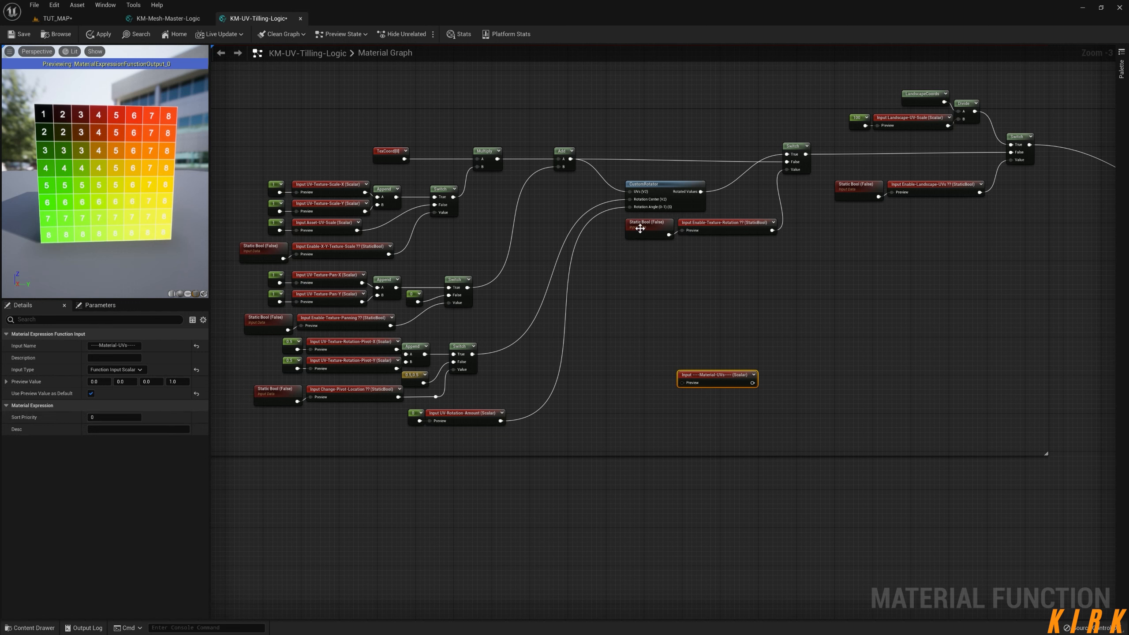
click(124, 417)
key(Return)
Step: Duplicate the Material-UVs header as "----Material-UV-Switches----" with sort priority 0 and place it just above the original
key(ctrl+d)
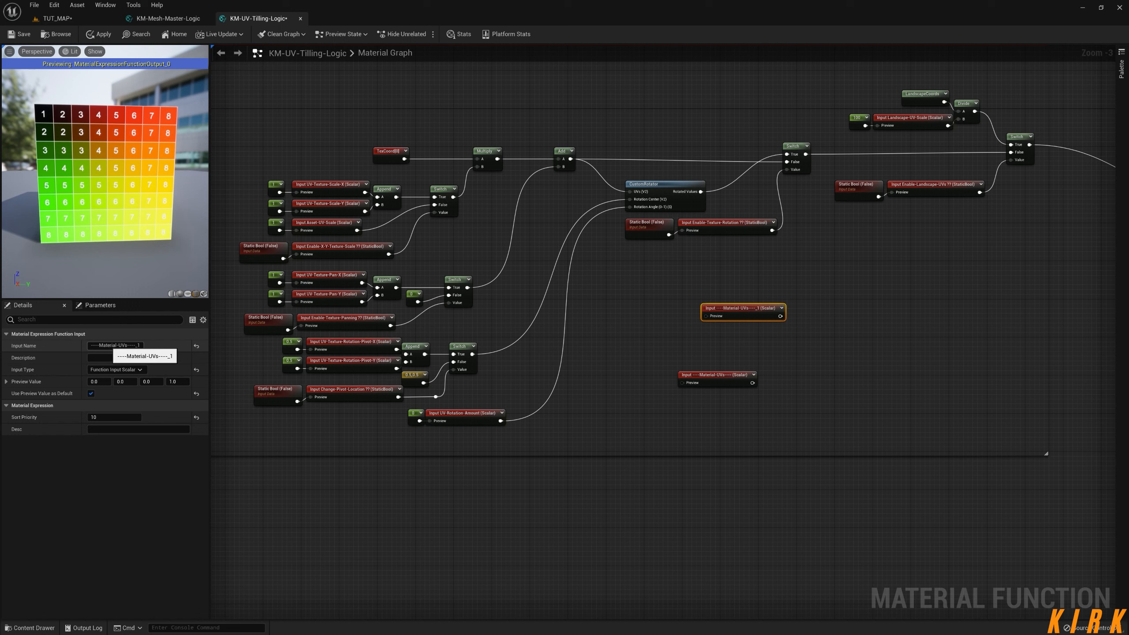
double_click(123, 346)
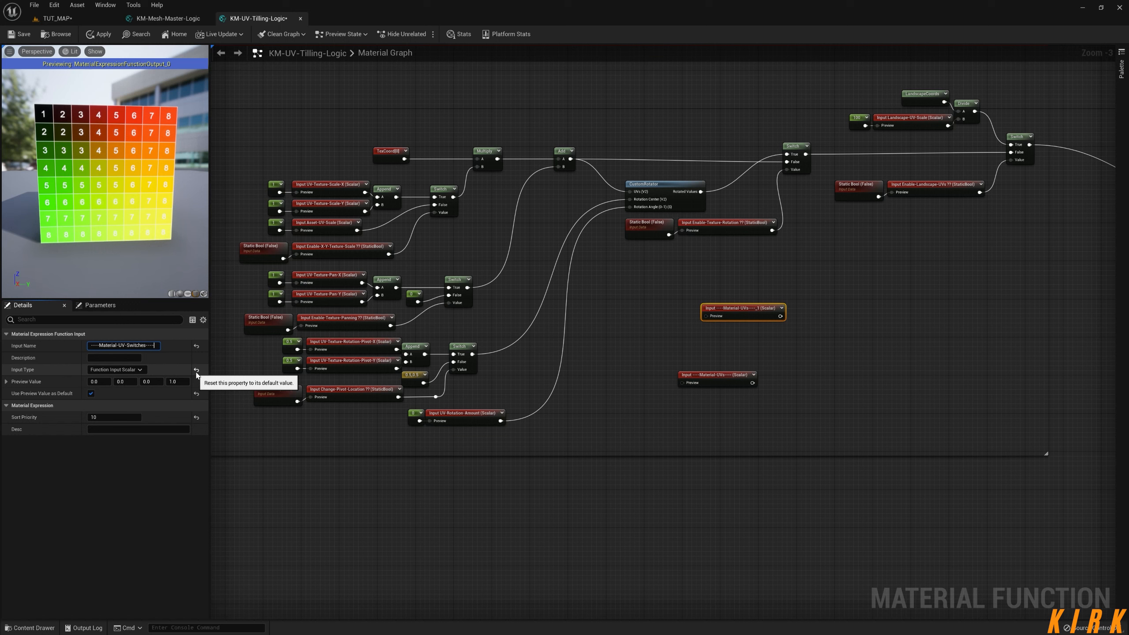
click(119, 417)
text(0)
key(Return)
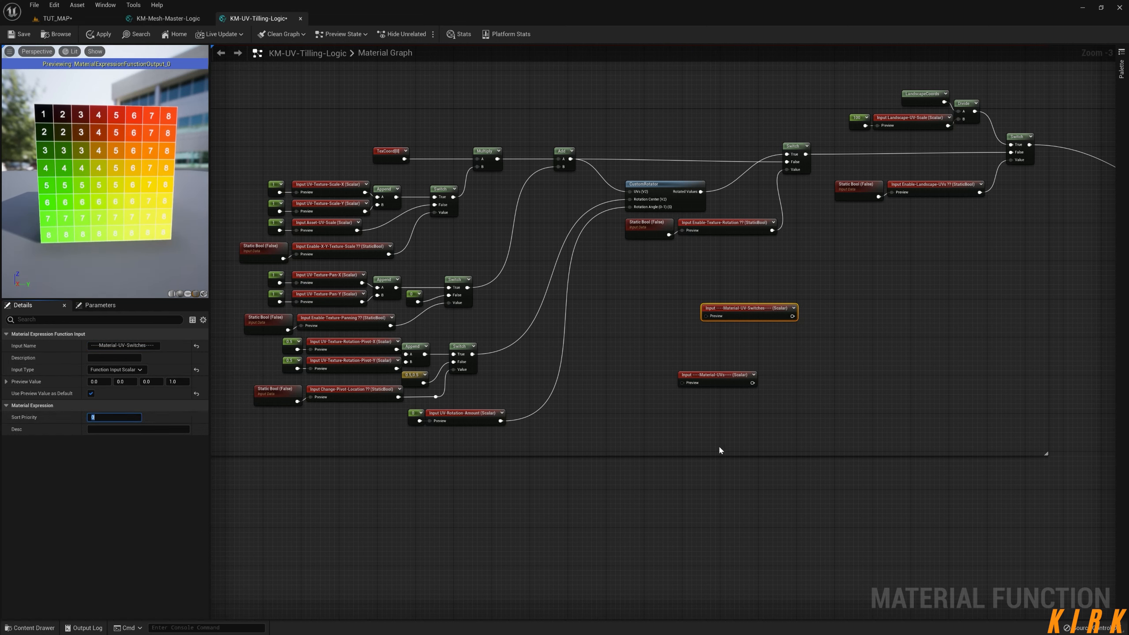
drag(752, 316, 728, 350)
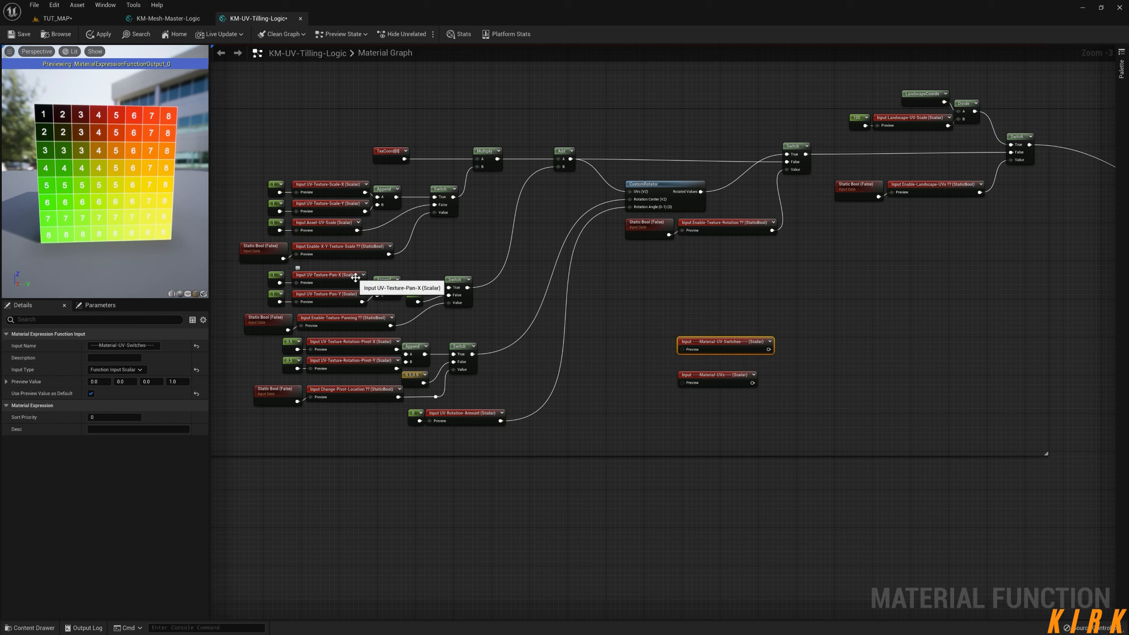
Step: Review the sort priorities of the two header inputs alongside the scale, panning, rotation and landscape node groups
right_drag(525, 375, 585, 365)
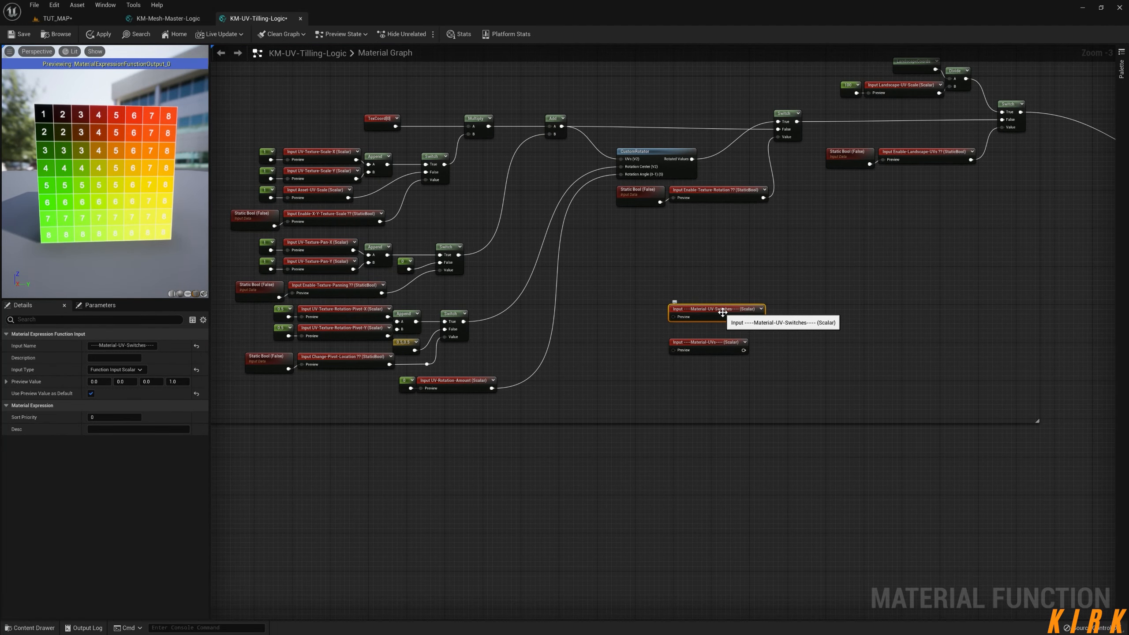
click(722, 347)
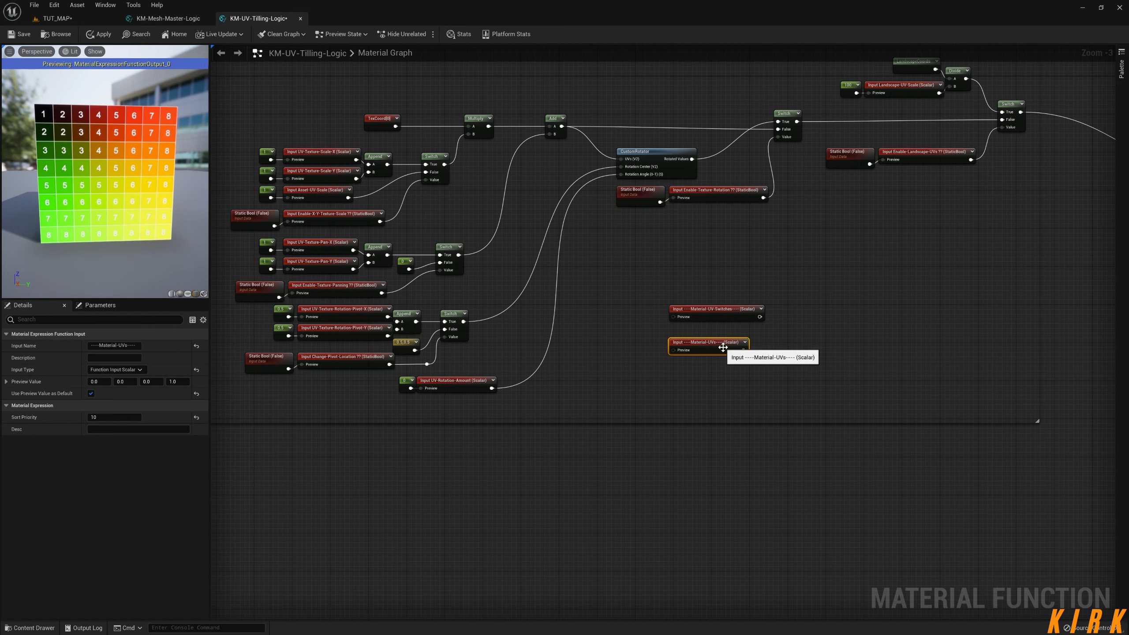
click(695, 384)
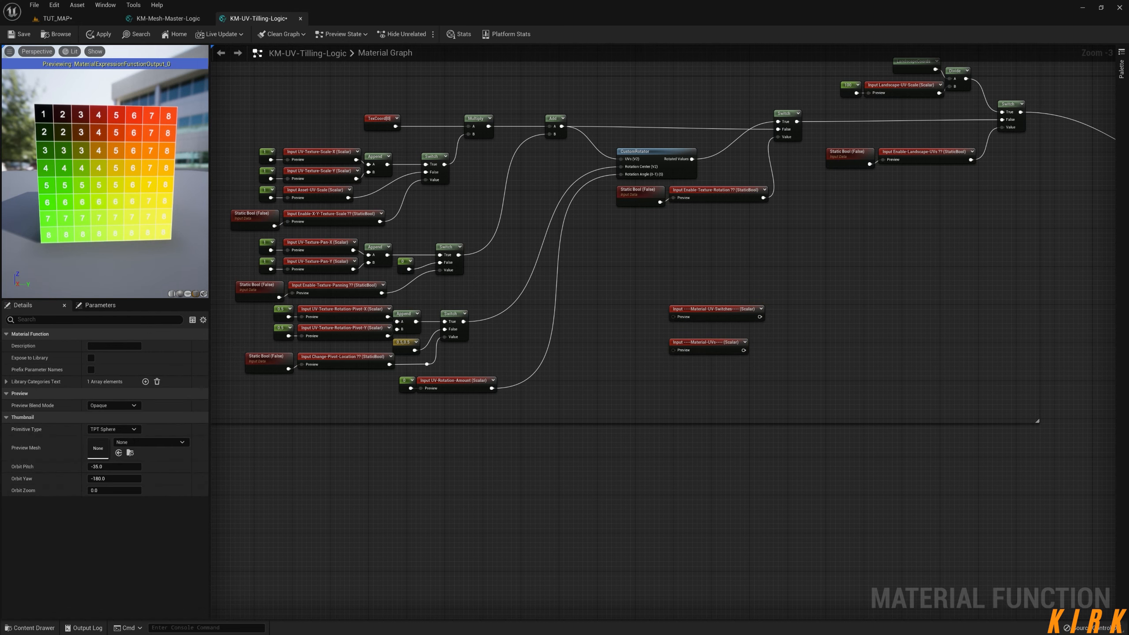
right_drag(620, 365, 655, 379)
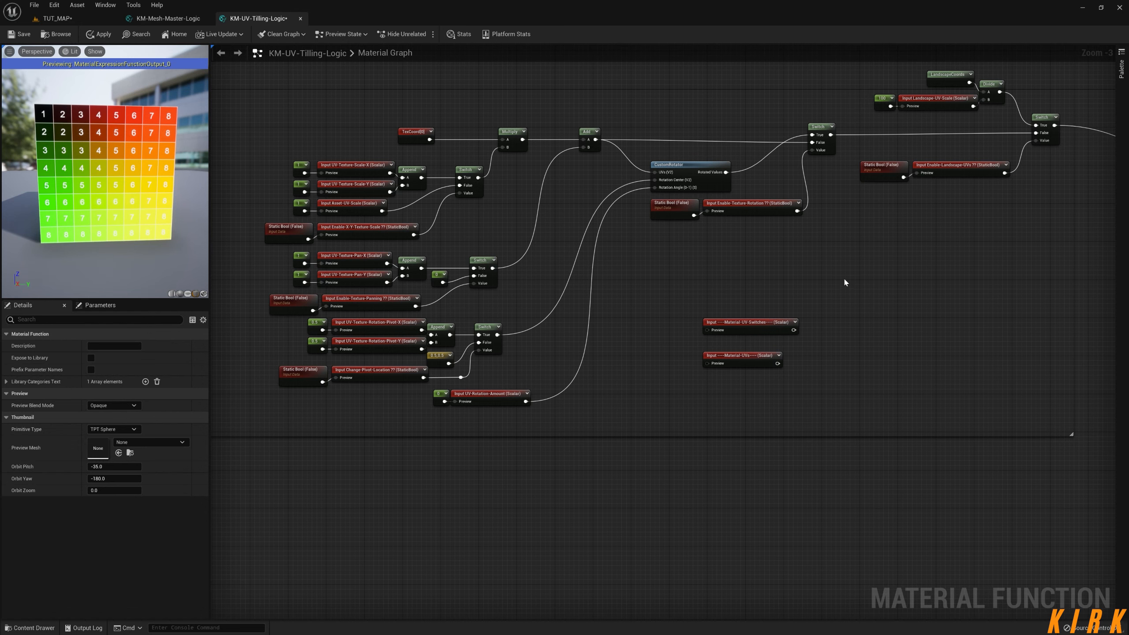
right_drag(844, 277, 725, 268)
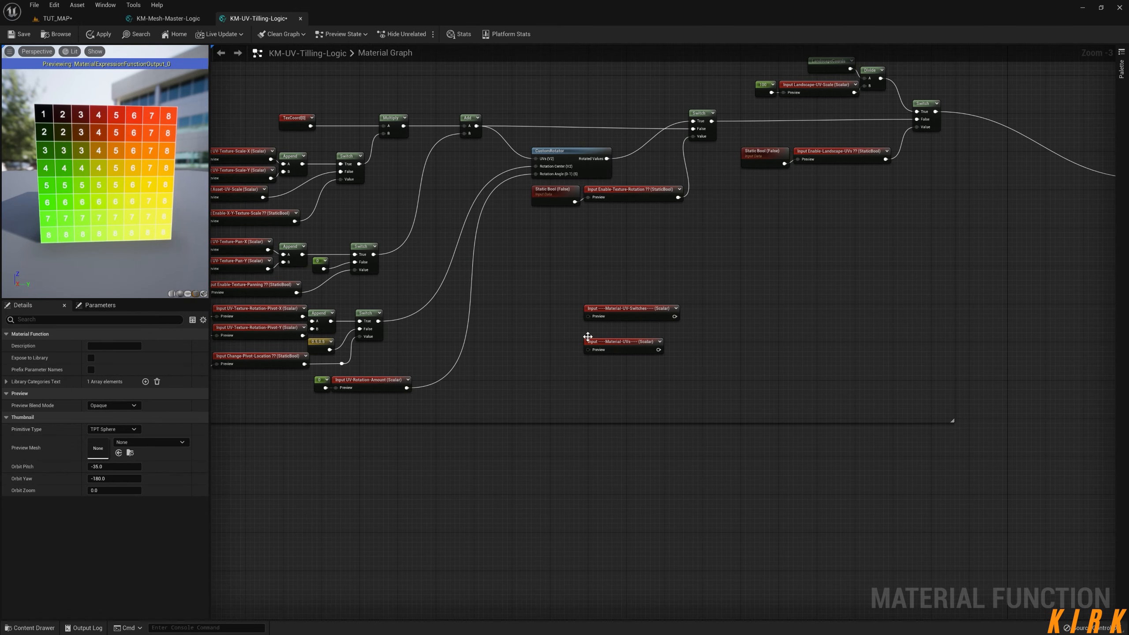
click(631, 310)
click(569, 271)
right_drag(519, 275, 658, 278)
right_drag(826, 274, 820, 326)
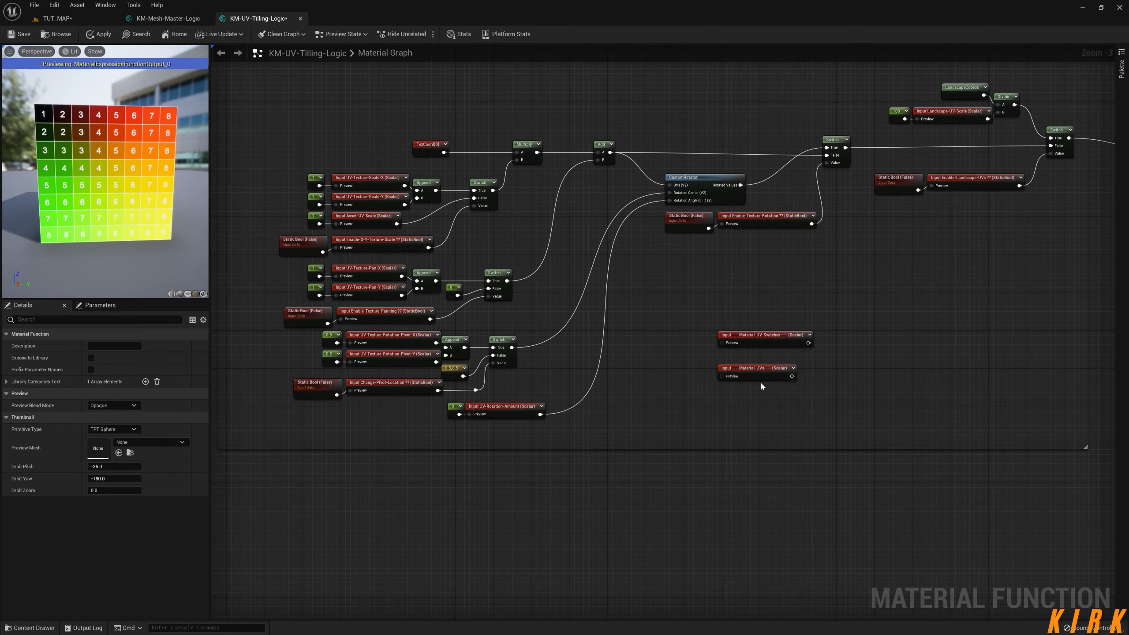
Step: Move the "----Material-UV-Switches----" header upward, leaving a wider gap above the Material-UVs header
click(761, 336)
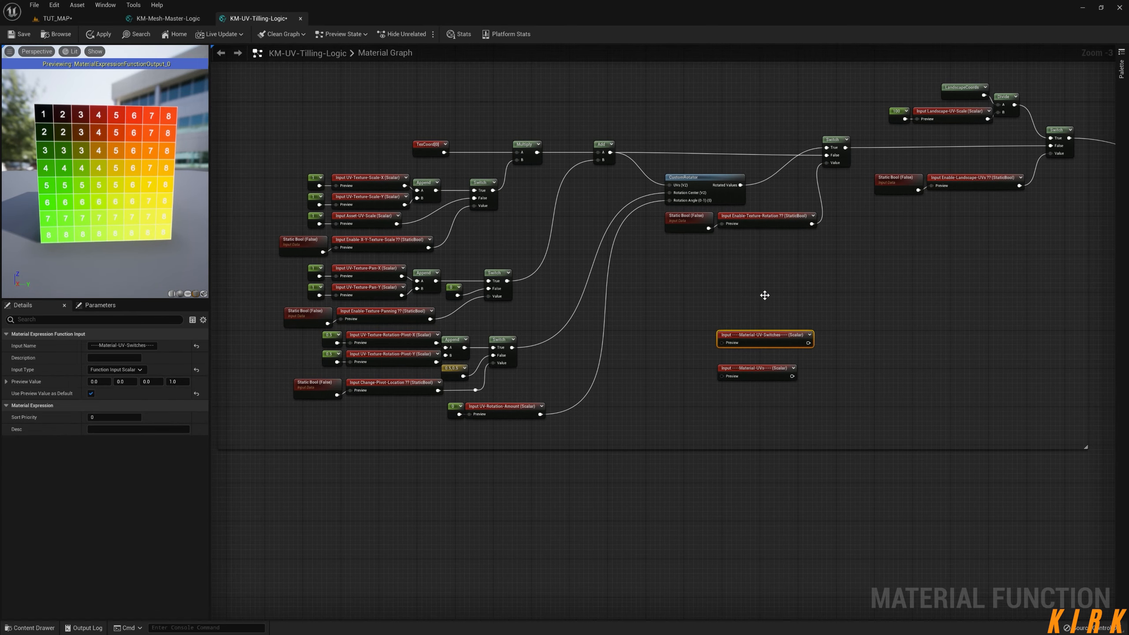
drag(760, 336, 760, 298)
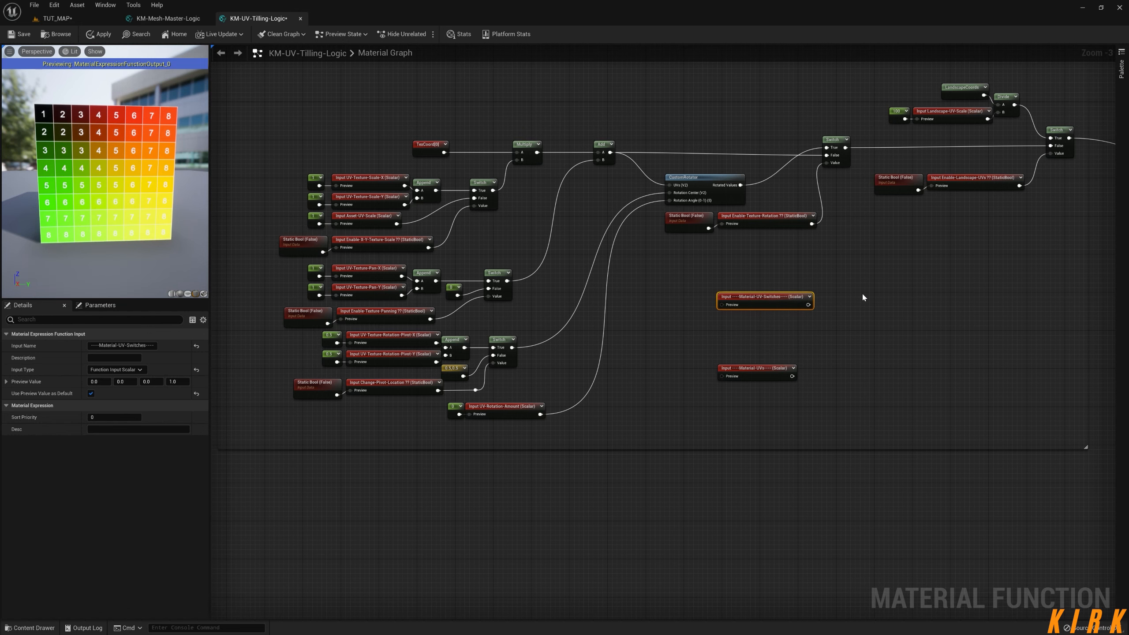
Step: Check the sort priority of the Enable-Landscape-UVs input and look over the other switch inputs
right_drag(895, 284, 806, 315)
click(882, 211)
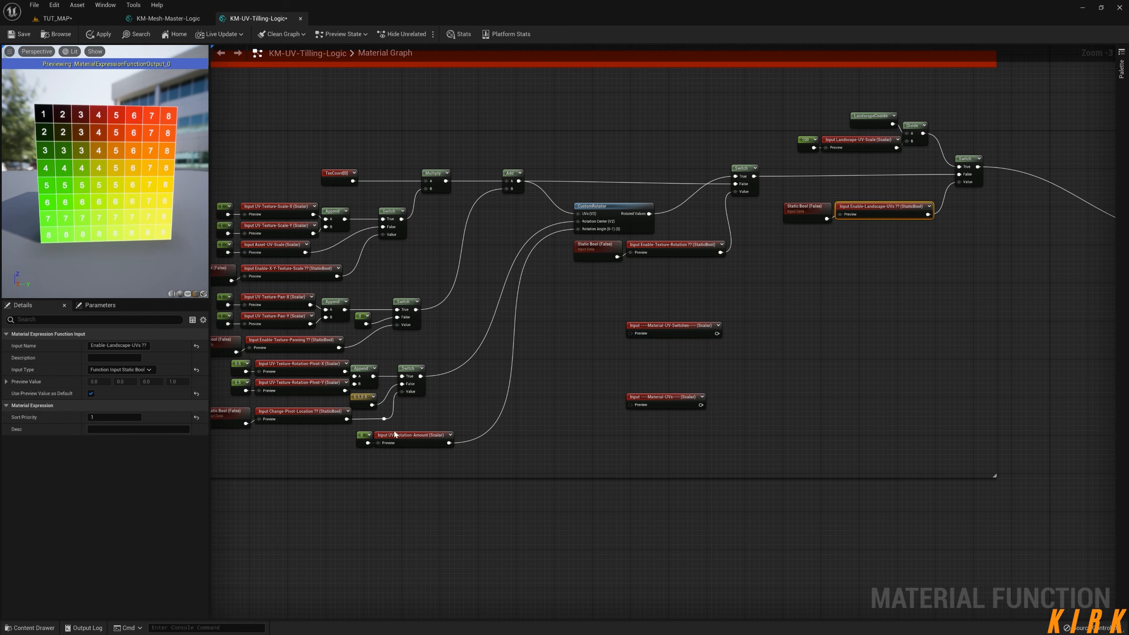
click(567, 399)
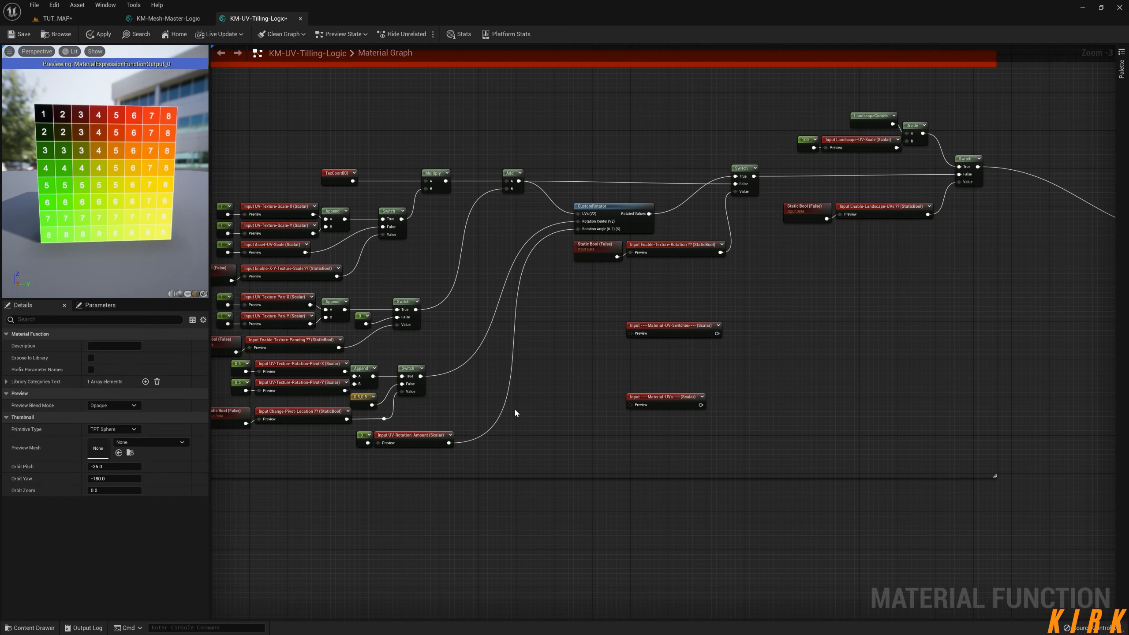
right_drag(516, 411, 591, 422)
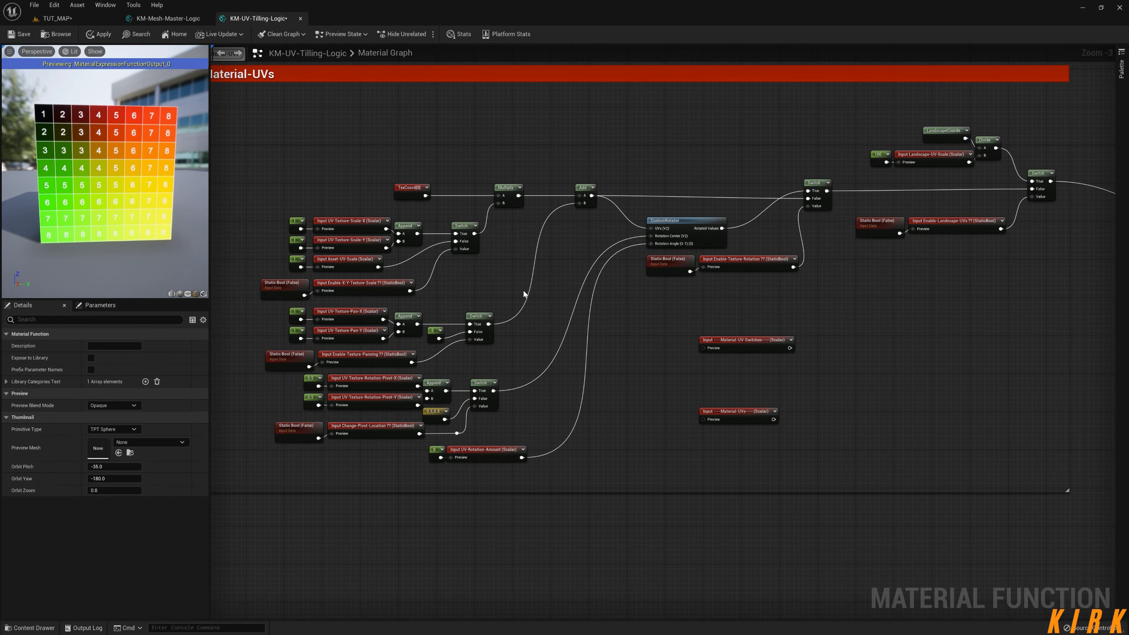
click(956, 221)
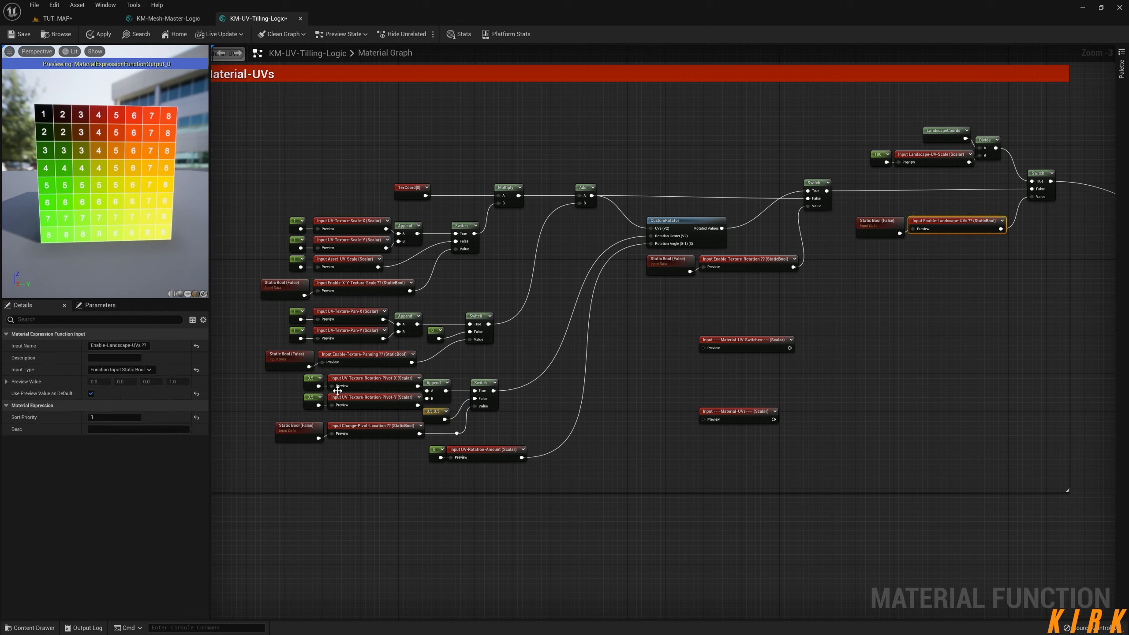
click(369, 460)
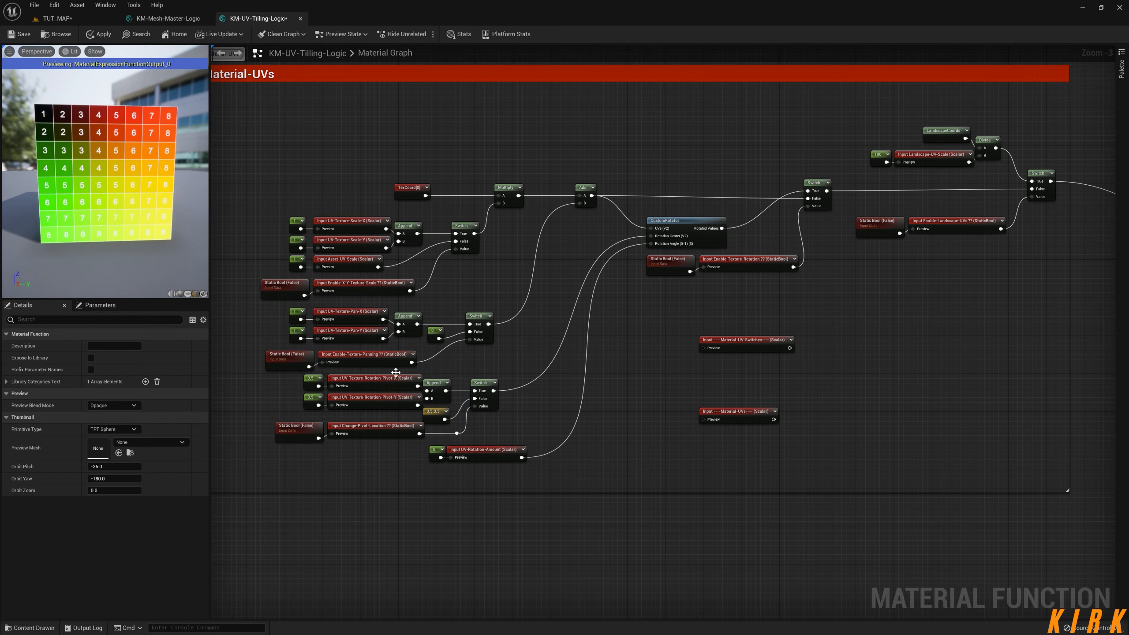
Step: Set the sort priority of Enable-X-Y-Texture-Scale to 1 and of Enable-Texture-Panning to 2
click(351, 284)
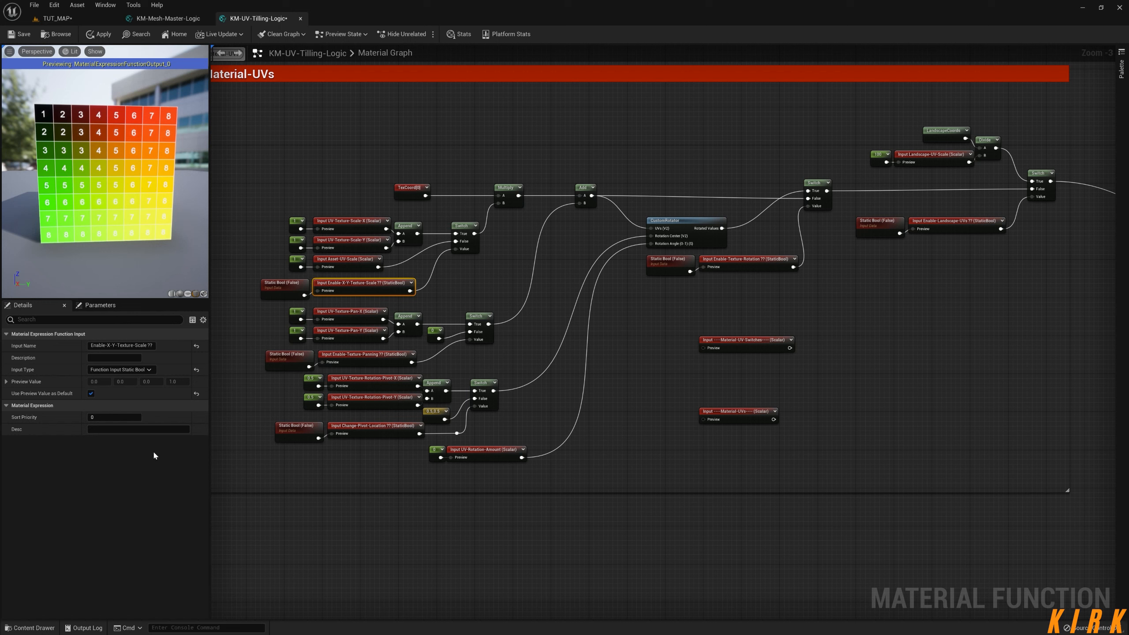
click(114, 417)
text(1)
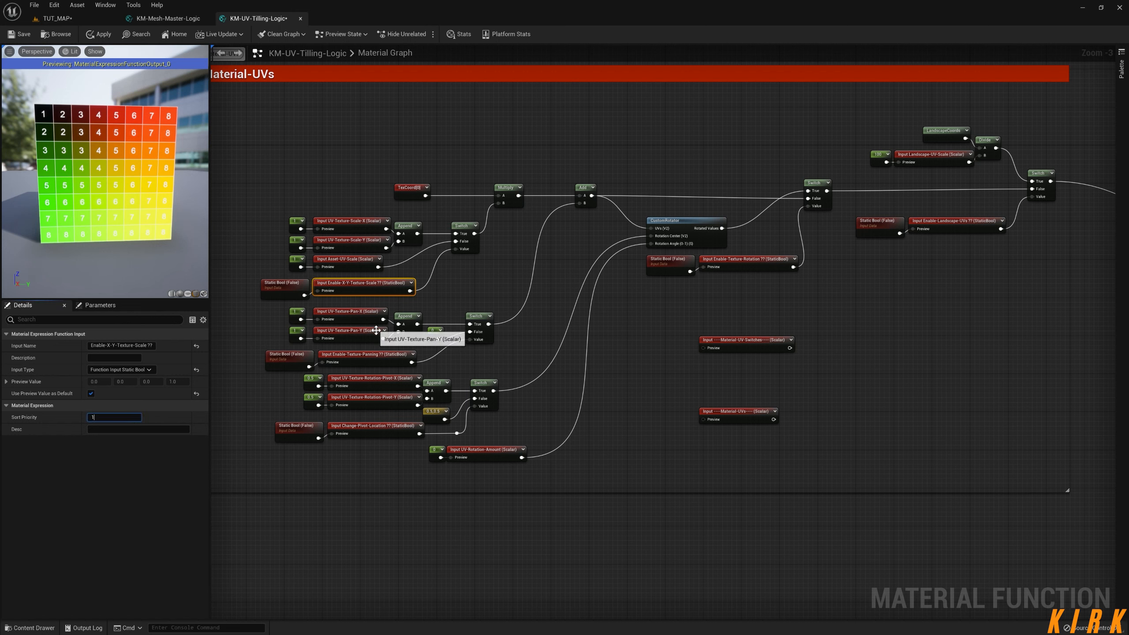
click(364, 355)
click(114, 418)
text(2)
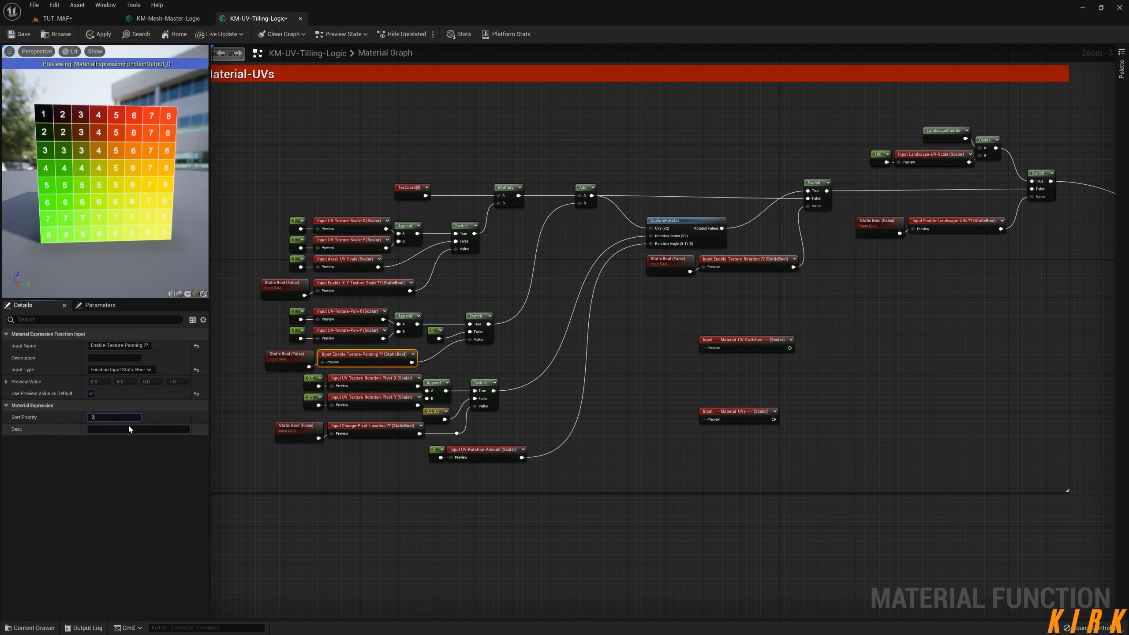
Step: Set the sort priority of Change-Pivot-Location to 3 and of Enable-Texture-Rotation to 4
click(375, 426)
click(129, 417)
text(3)
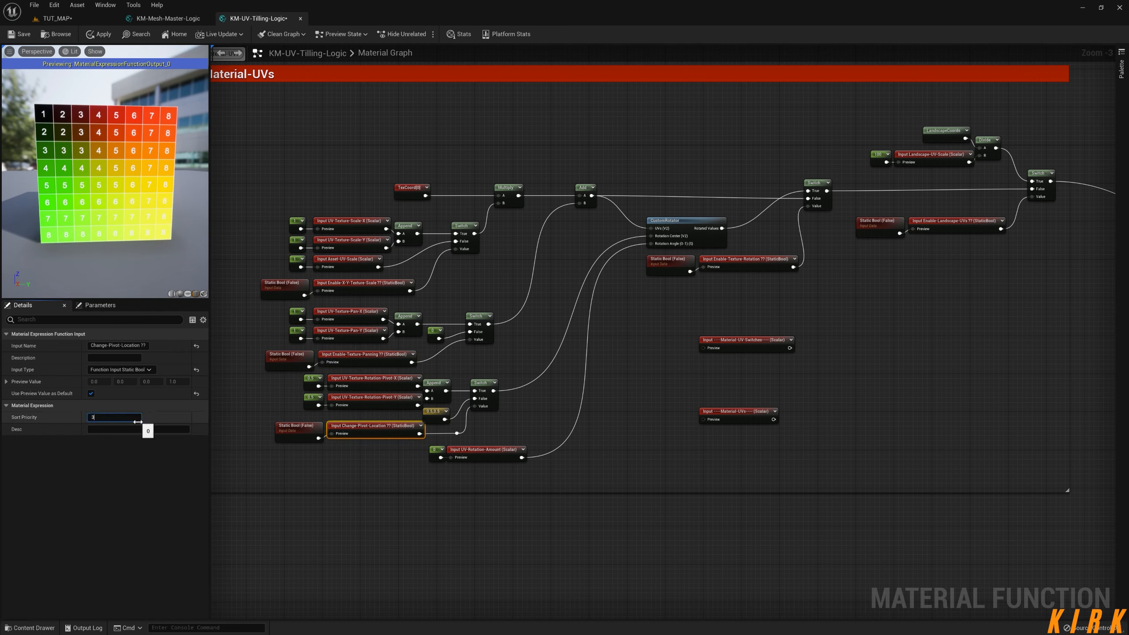
click(743, 266)
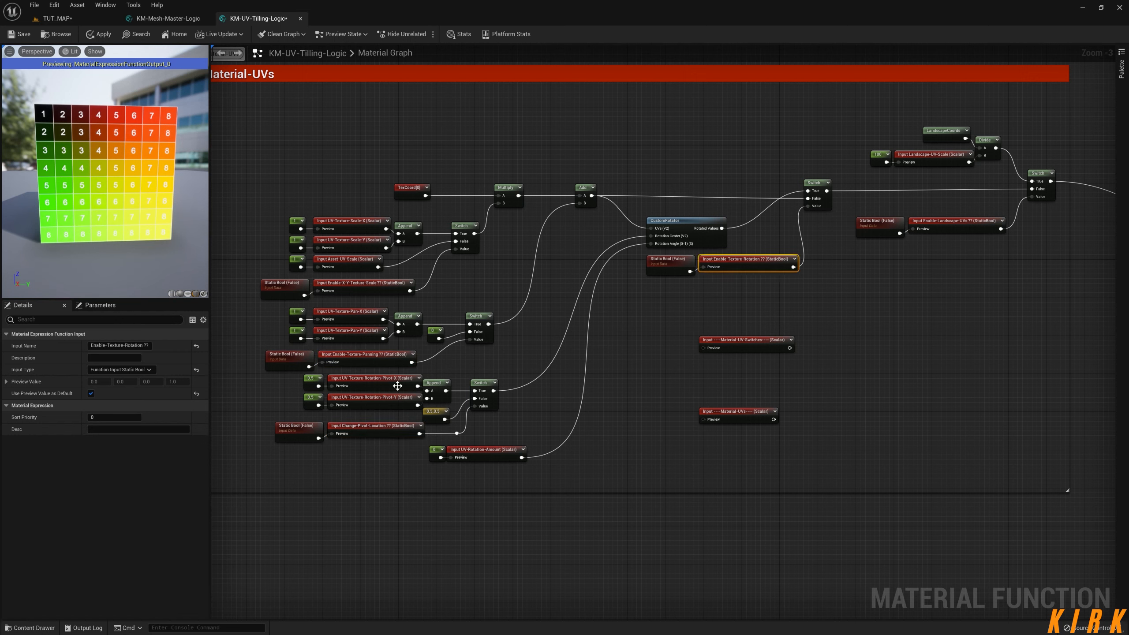
click(114, 417)
text(4)
Step: Set the sort priority of the Enable-Landscape-UVs input to 5
click(991, 227)
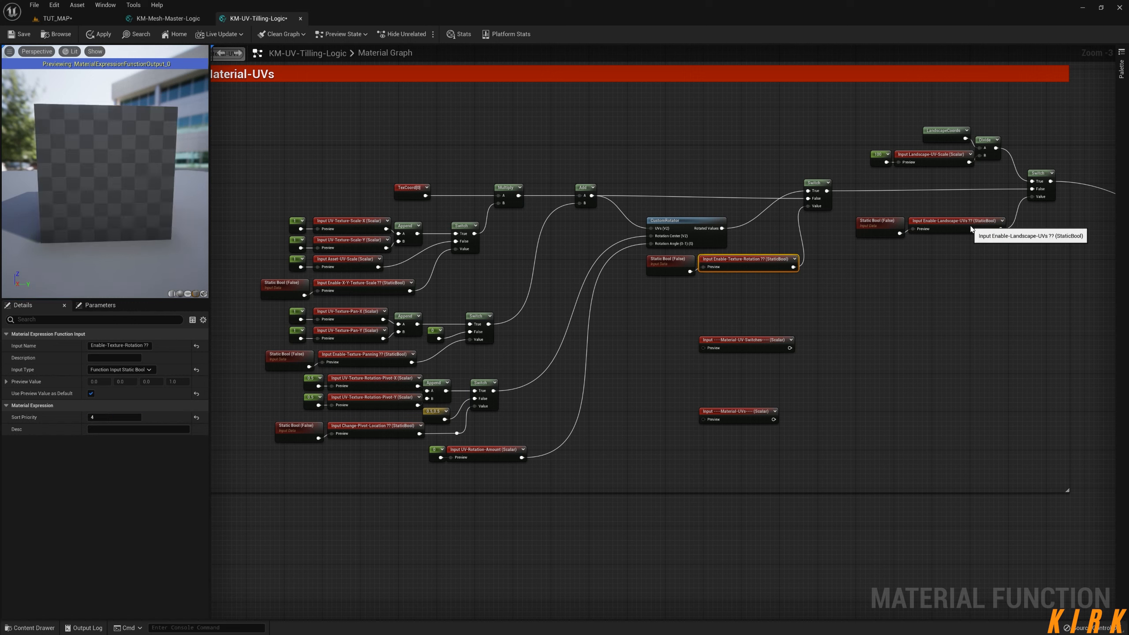
click(112, 417)
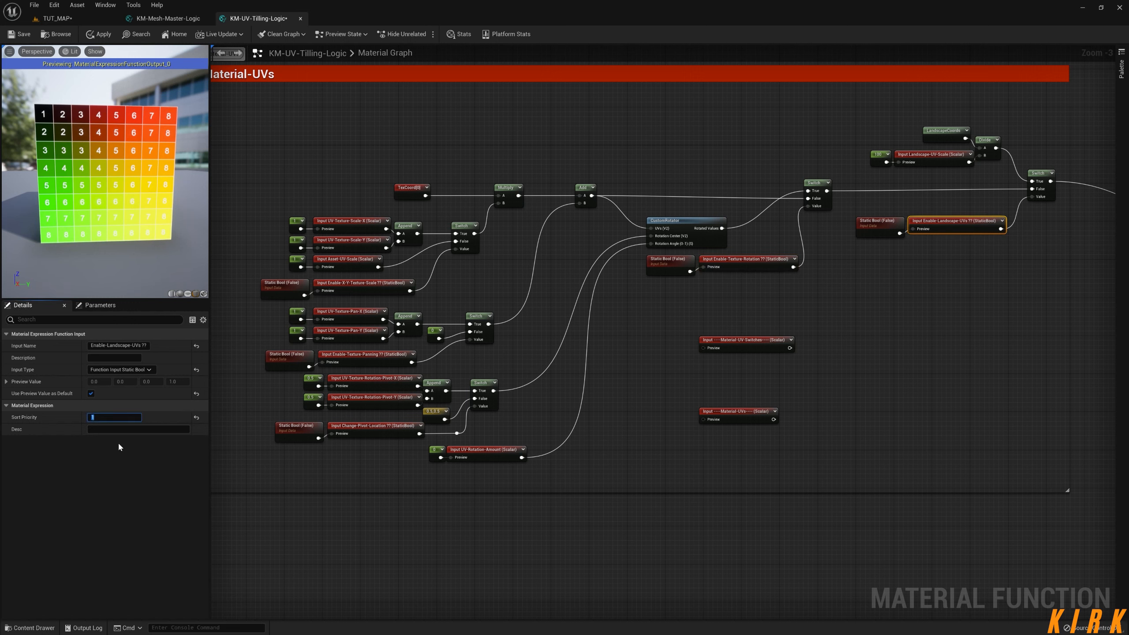
click(677, 404)
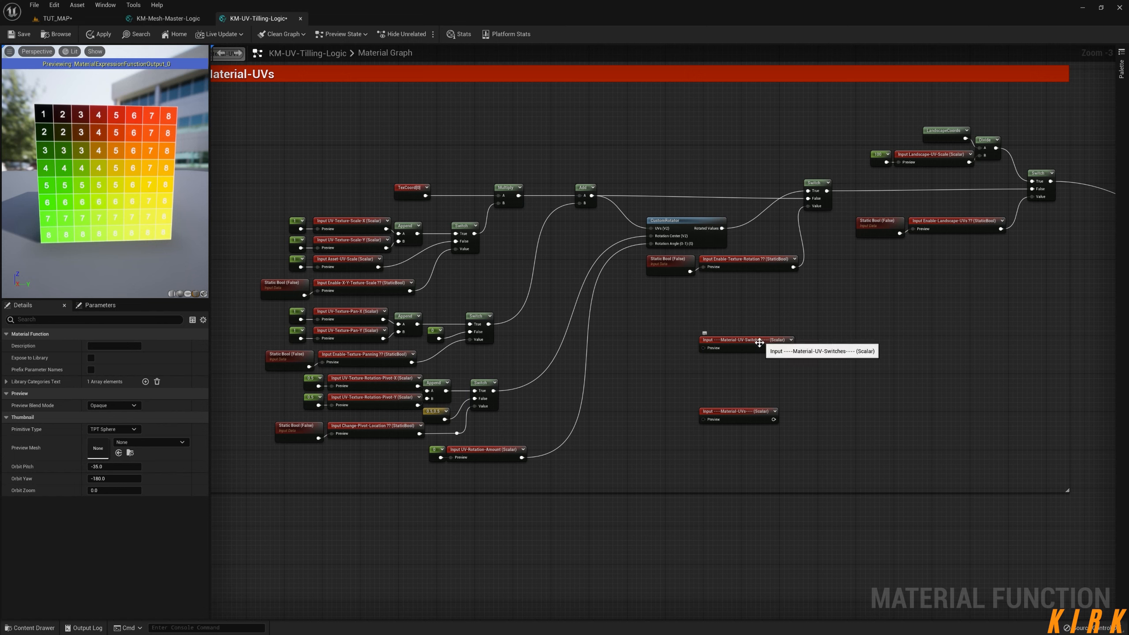
Step: Check the sort priorities of the Material-UV-Switches header and the five static bool inputs in order
mouse_move(733, 343)
mouse_down()
mouse_move(705, 379)
mouse_move(728, 343)
mouse_up()
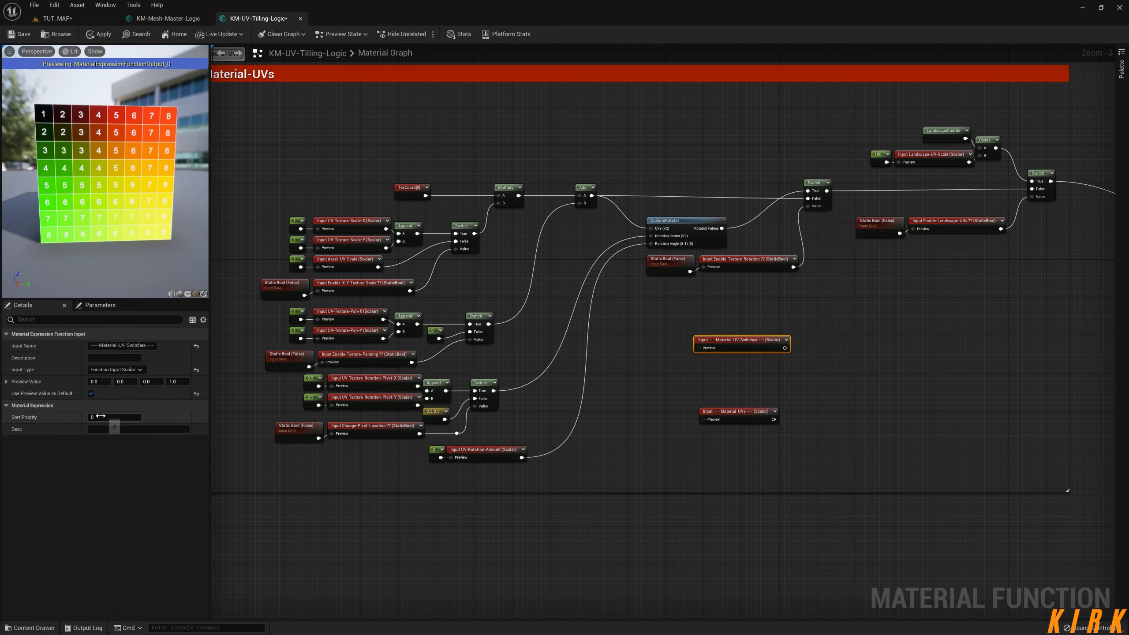
click(344, 290)
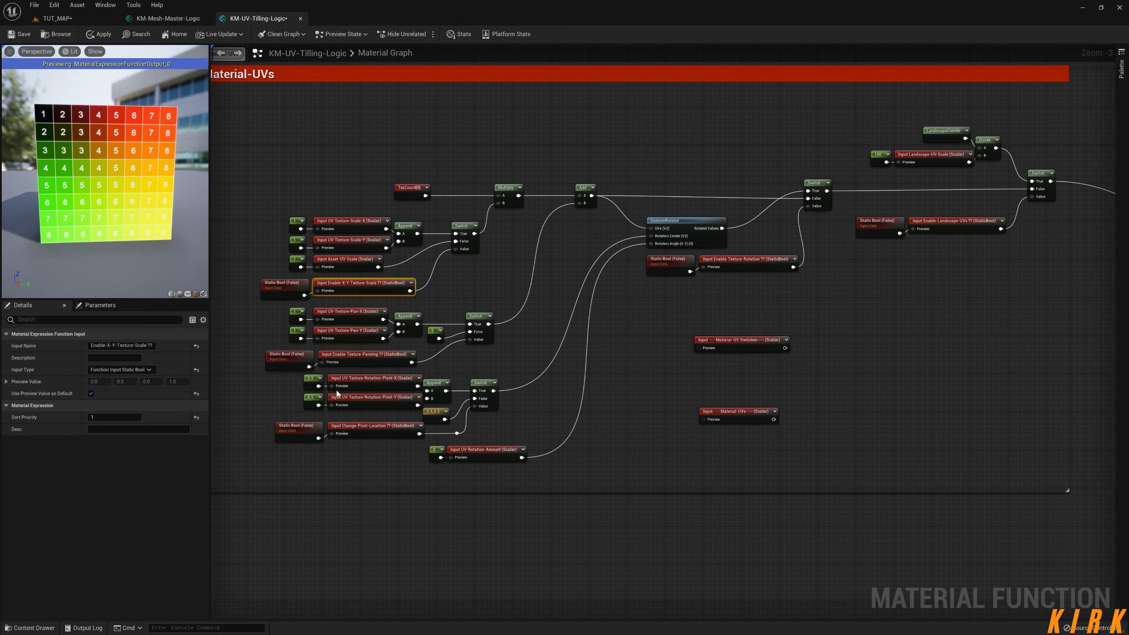
click(351, 359)
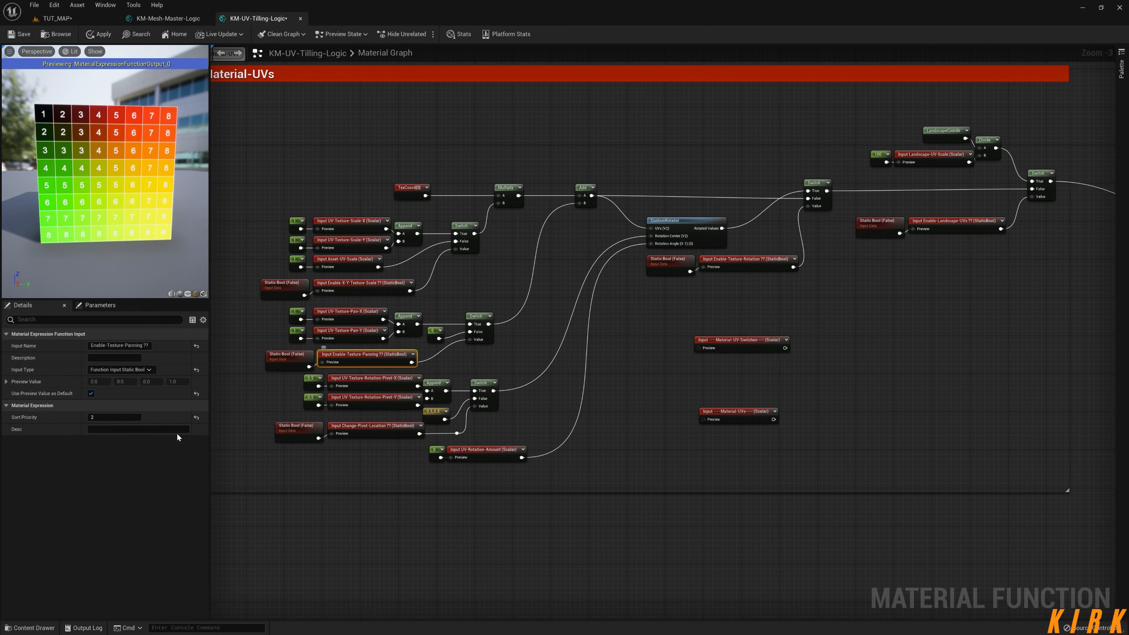
click(351, 433)
click(720, 269)
click(949, 223)
right_drag(884, 408, 929, 345)
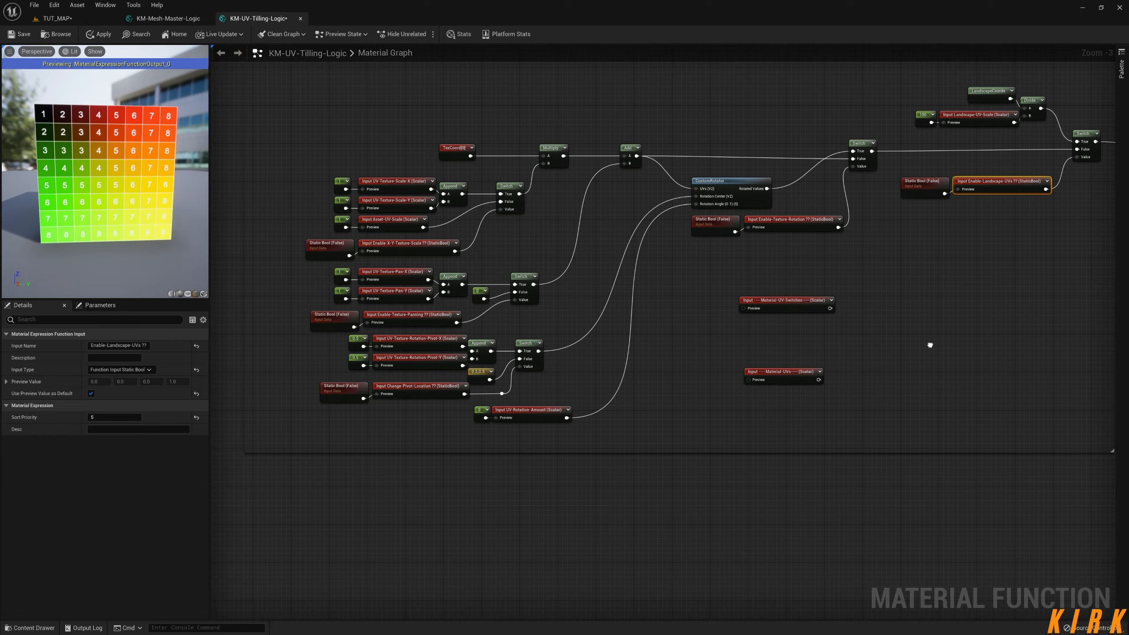
Step: Move the "----Material-UVs----" header up so it sits directly beneath the Material-UV-Switches header
drag(785, 379, 780, 346)
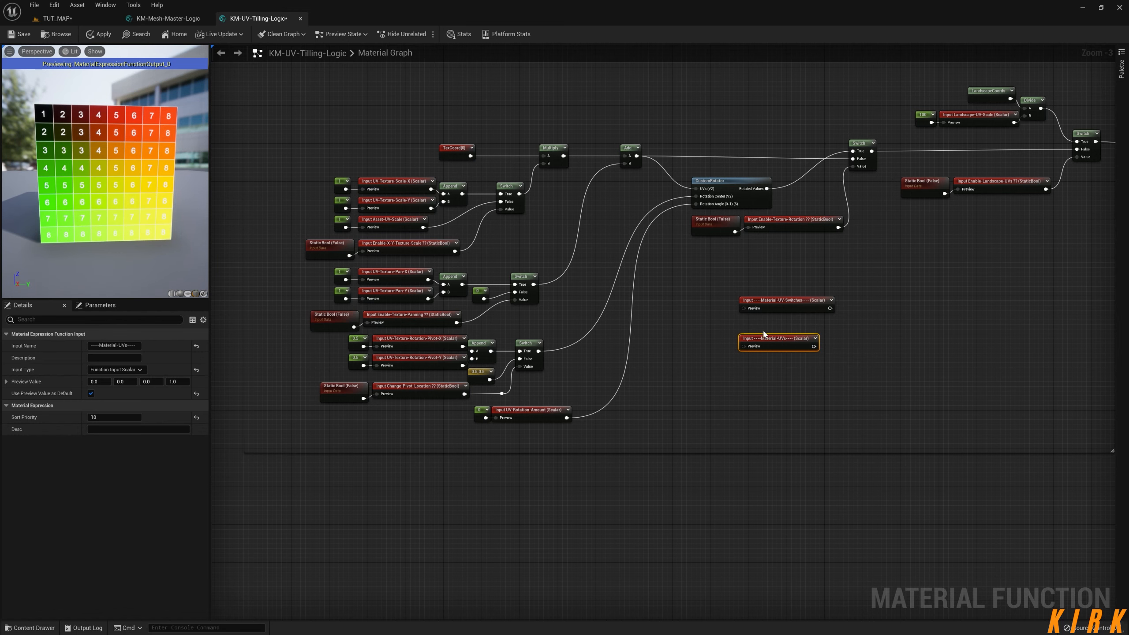
click(743, 400)
click(775, 339)
right_drag(658, 385, 746, 392)
click(859, 405)
right_drag(672, 310, 653, 311)
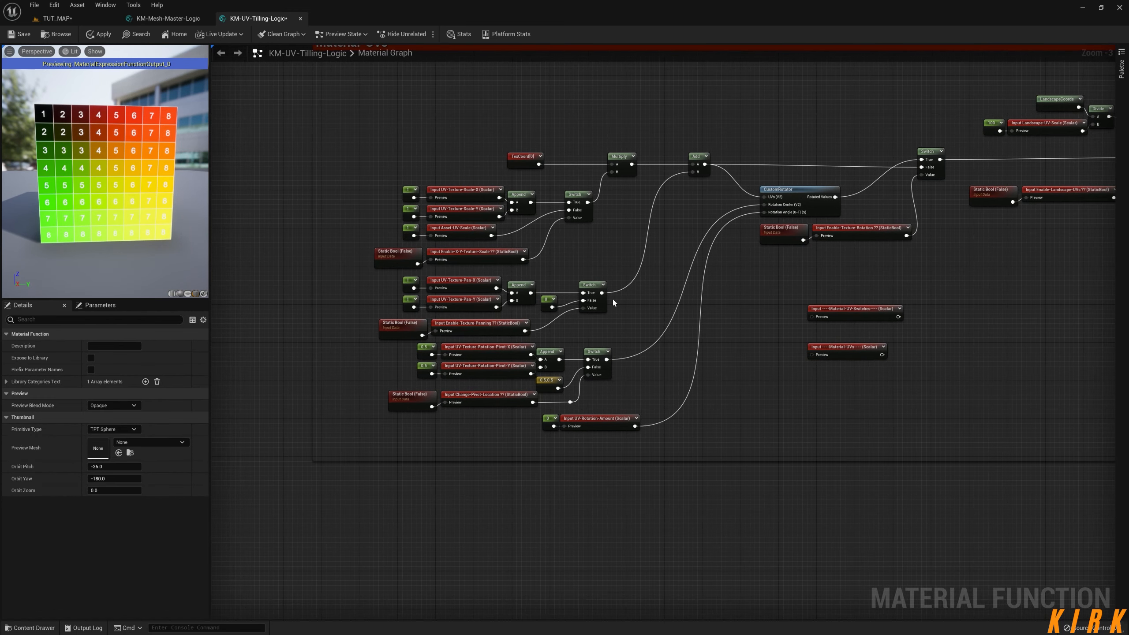
Step: Set the sort priority of Asset-UV-Scale to 11 and of UV-Texture-Scale-X to 12
click(466, 227)
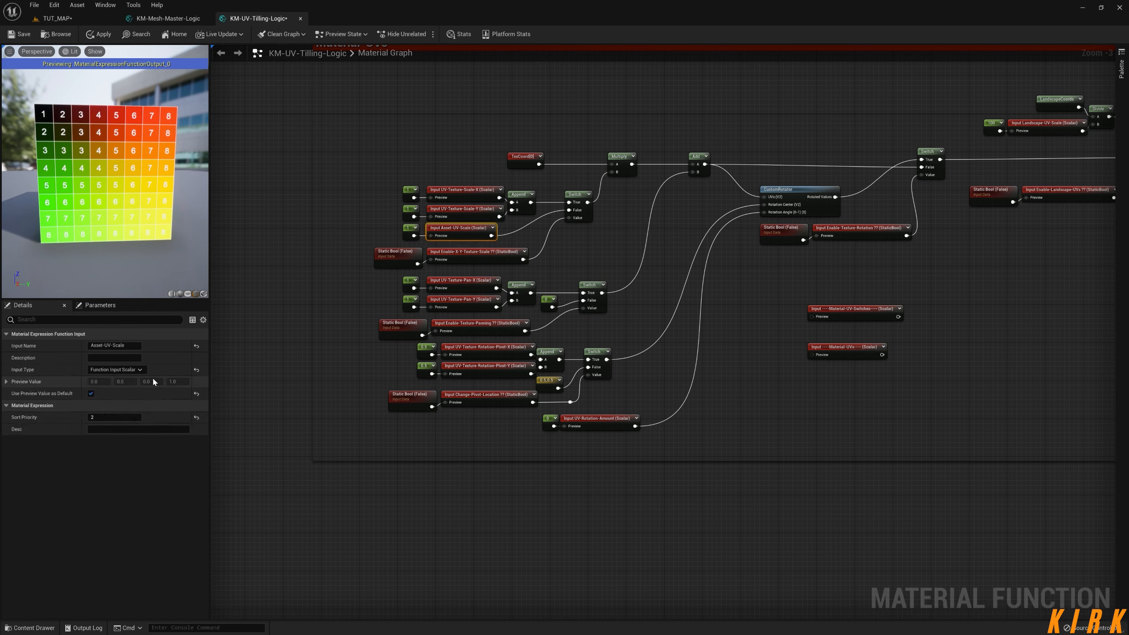
click(117, 417)
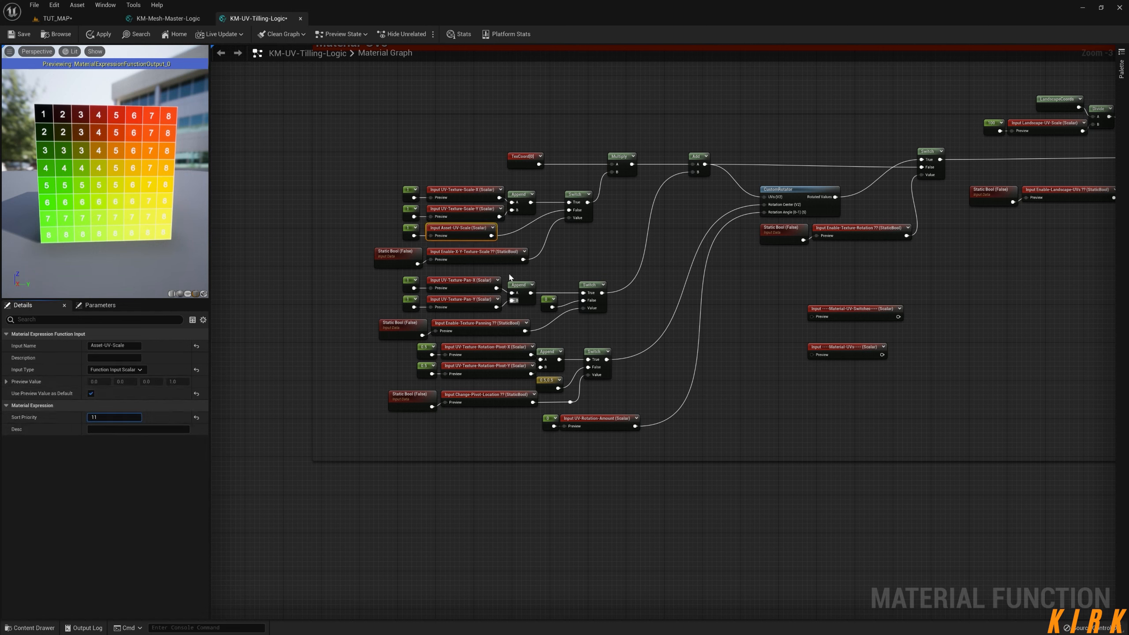
click(463, 190)
right_click(103, 418)
click(95, 419)
text(12)
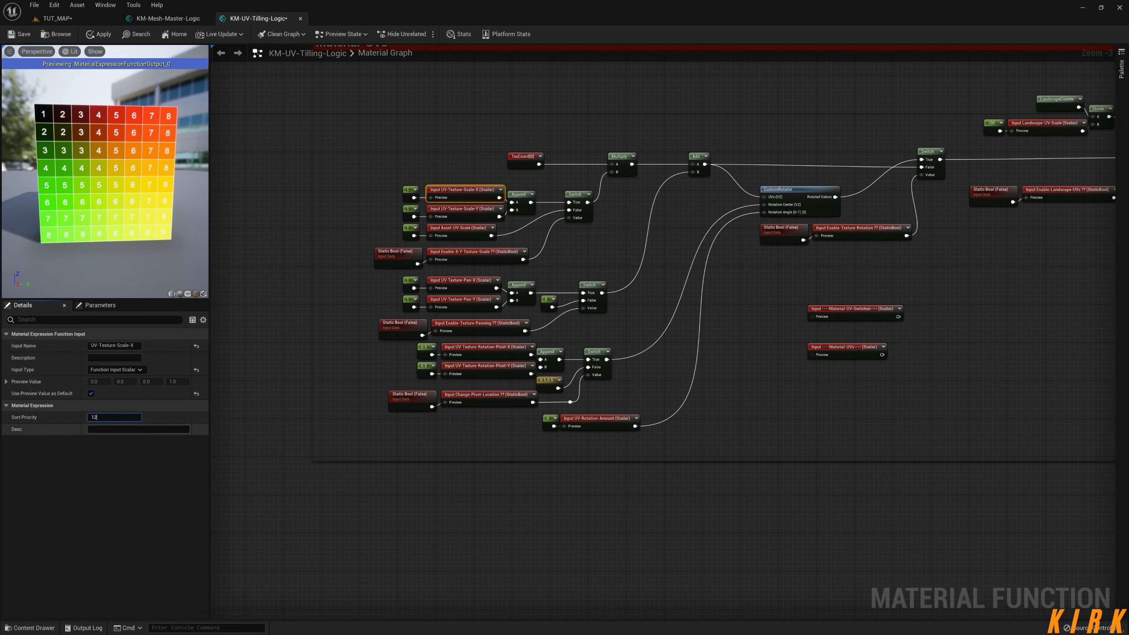
Step: Set the sort priorities of UV-Texture-Scale-Y, UV-Texture-Pan-X and UV-Texture-Pan-Y to 13, 14 and 15
click(482, 212)
text(3)
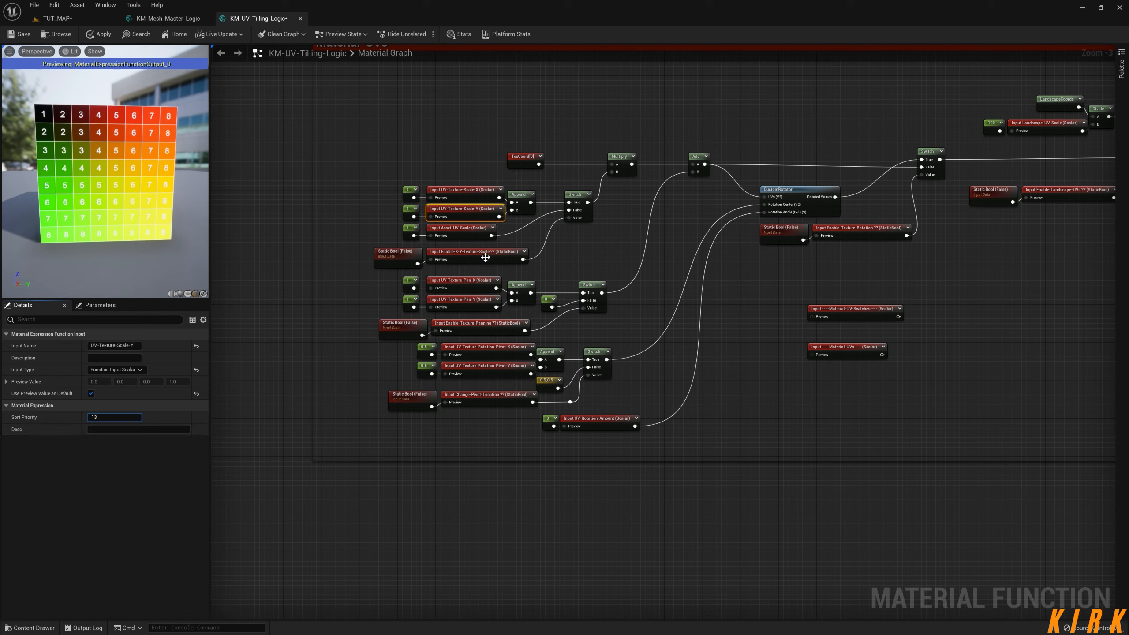
click(462, 285)
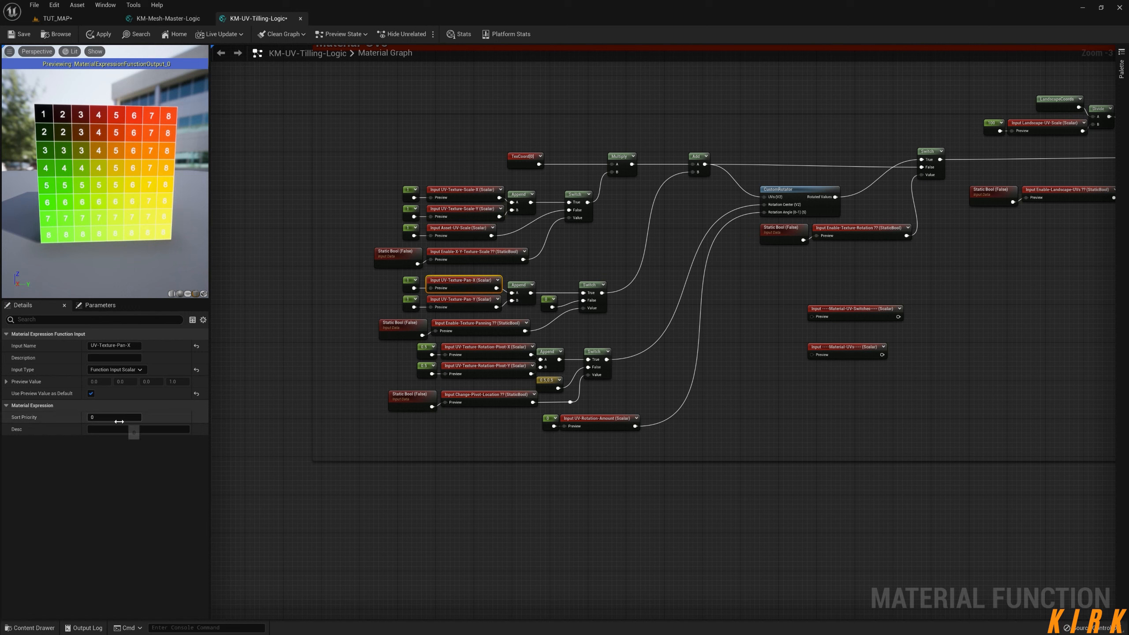
text(14)
click(469, 307)
text(15)
Step: Set the sort priorities of UV-Texture-Rotation-Pivot-X, UV-Texture-Rotation-Pivot-Y and UV-Rotation-Amount to 16, 17 and 18
click(478, 348)
click(115, 417)
text(16)
key(Return)
click(487, 367)
click(114, 417)
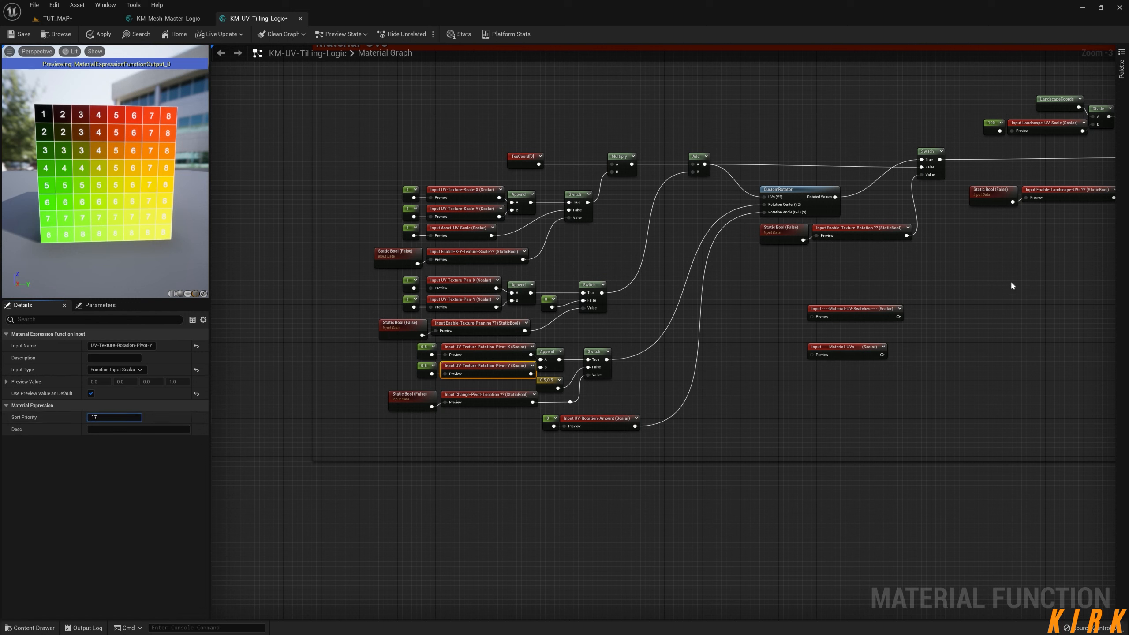
click(594, 423)
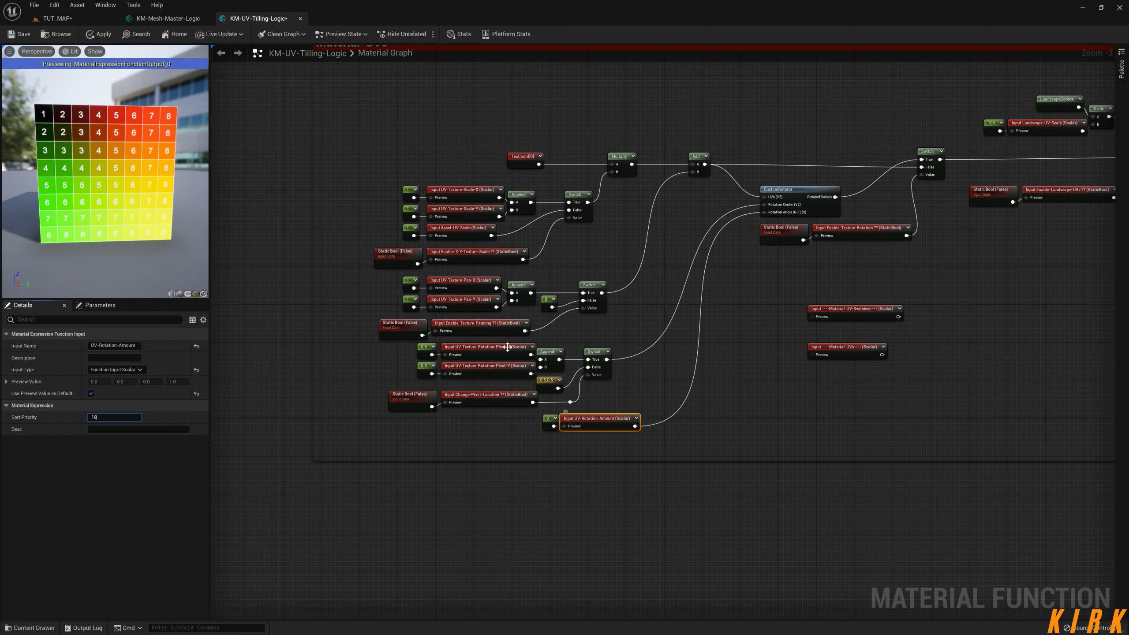
click(463, 230)
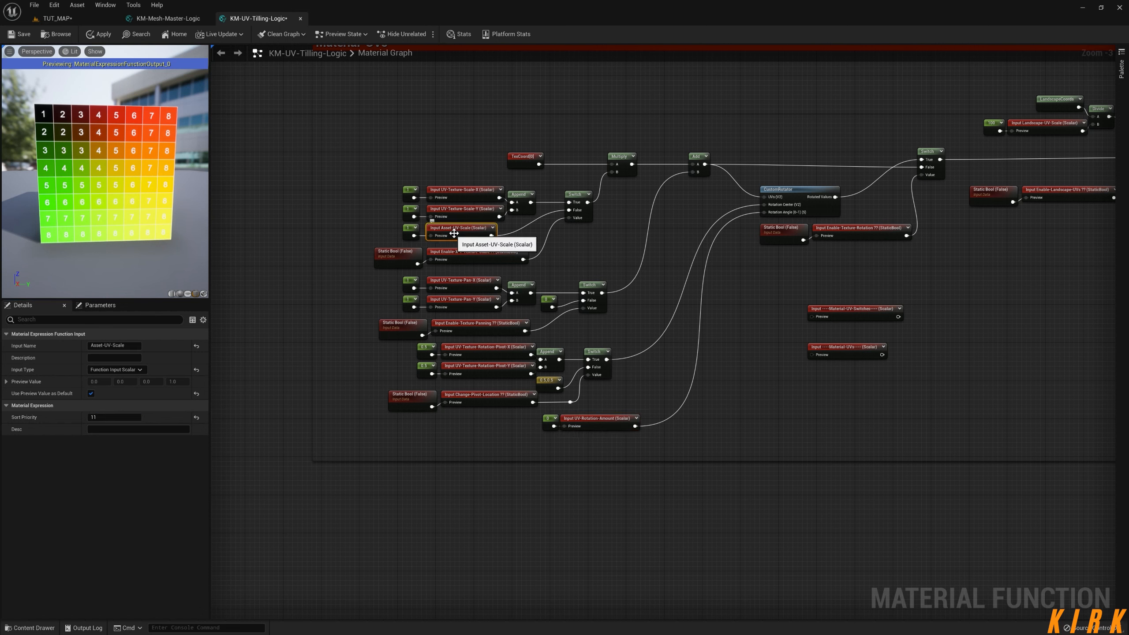
mouse_move(624, 420)
mouse_down()
mouse_move(610, 426)
mouse_move(628, 421)
mouse_up()
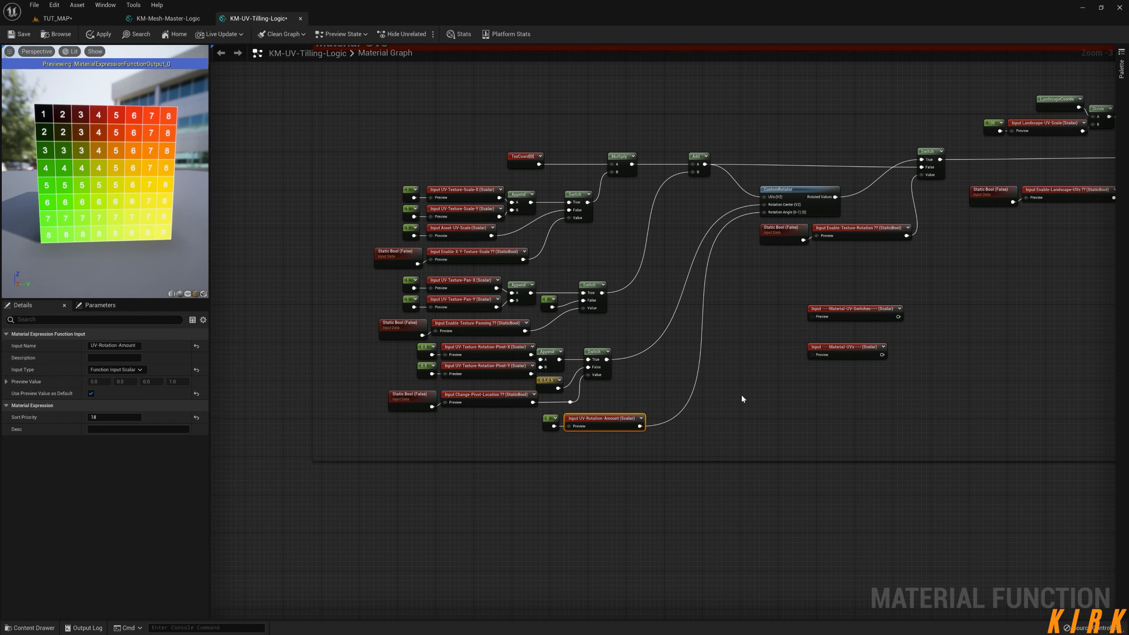
Step: Set the sort priority of the Landscape-UV-Scale input to 19
click(741, 393)
right_drag(1027, 362, 751, 381)
click(323, 509)
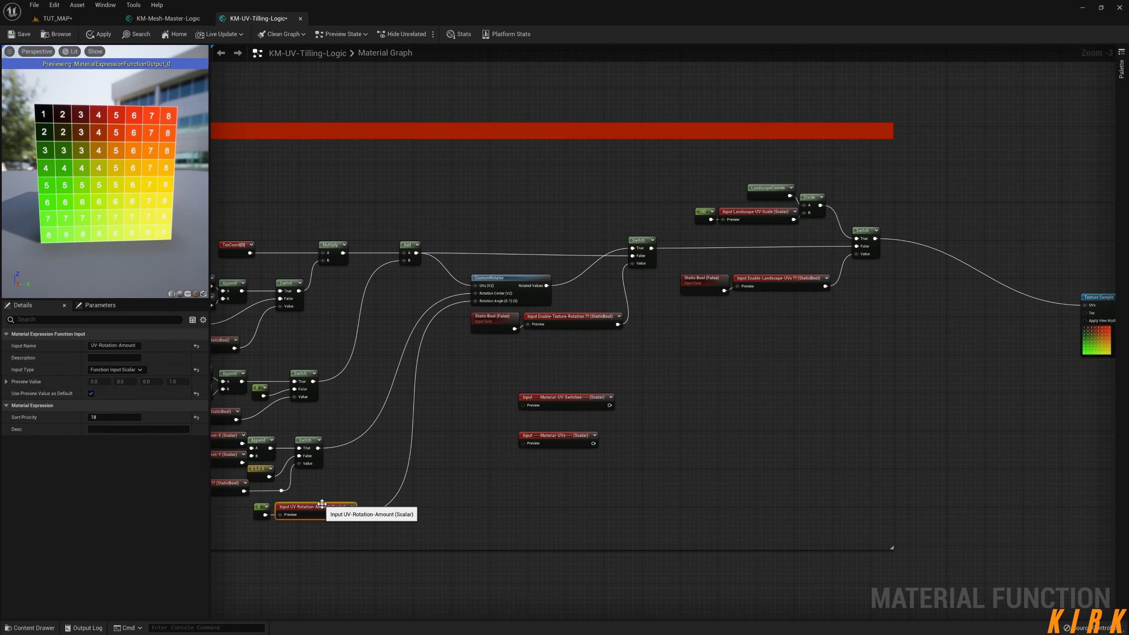
click(762, 222)
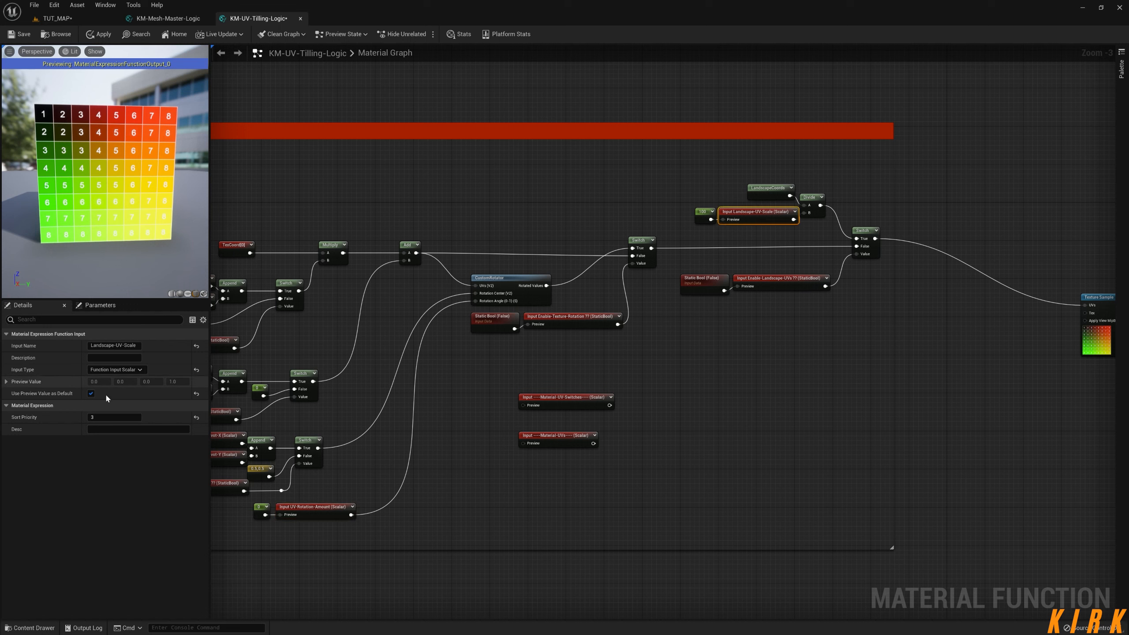
text(19)
click(708, 420)
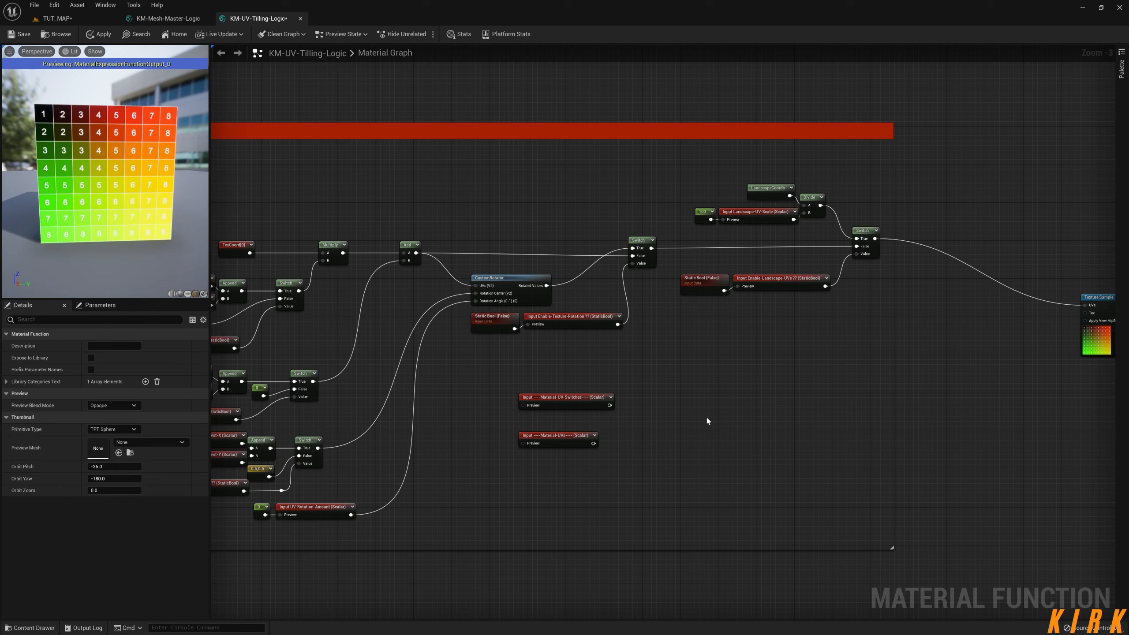
Step: Apply and save the KM-UV-Tilling-Logic function, and close it
click(99, 35)
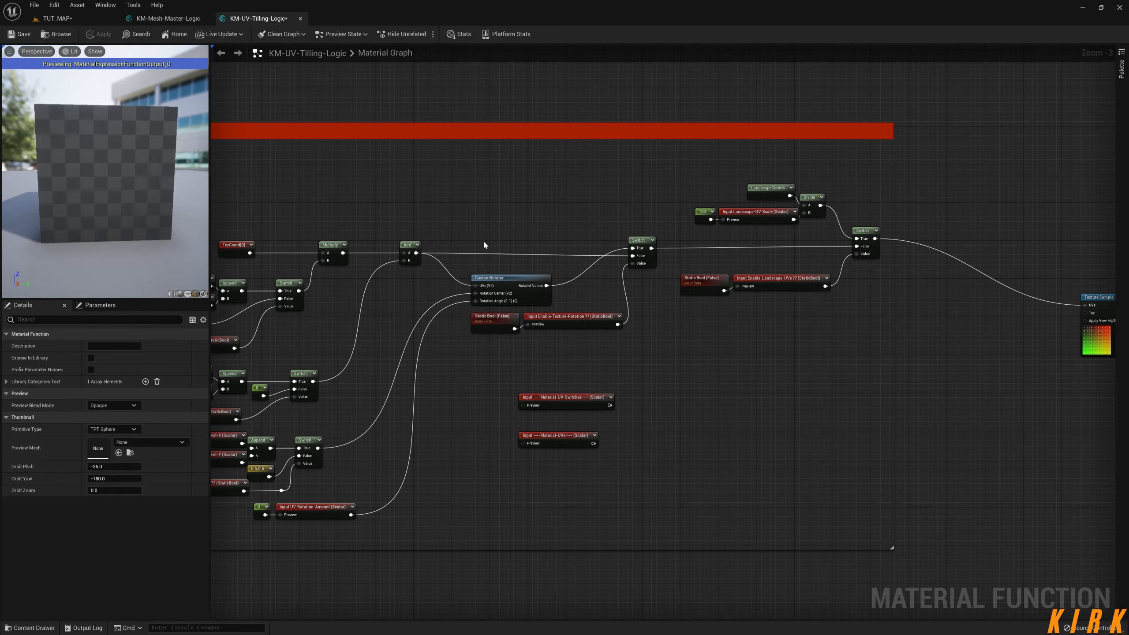
click(27, 35)
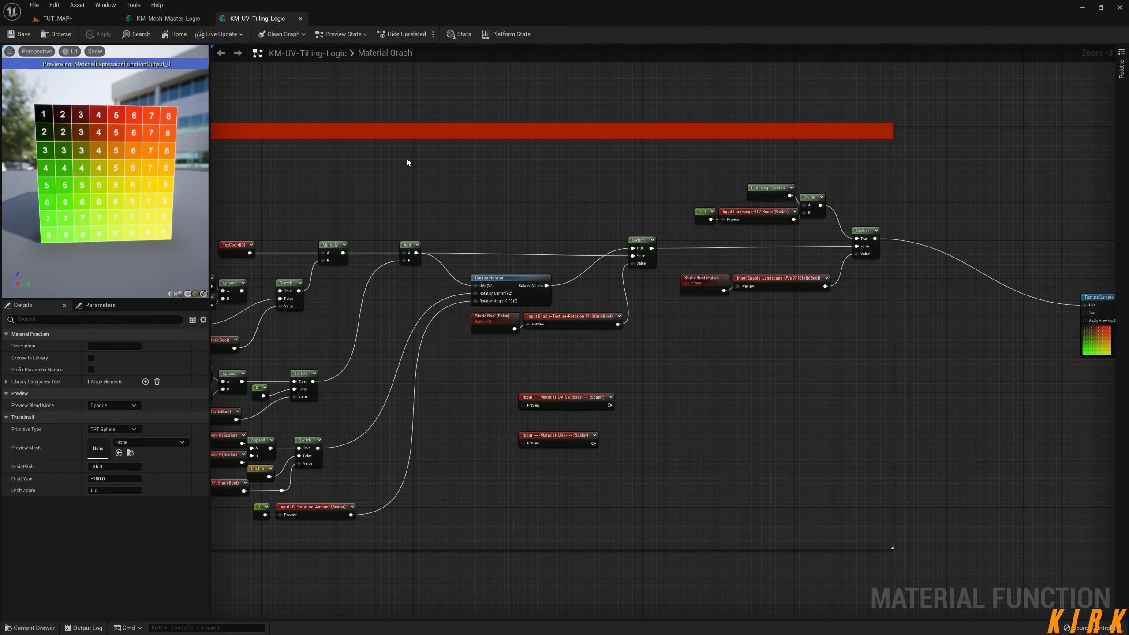
right_drag(754, 293, 956, 299)
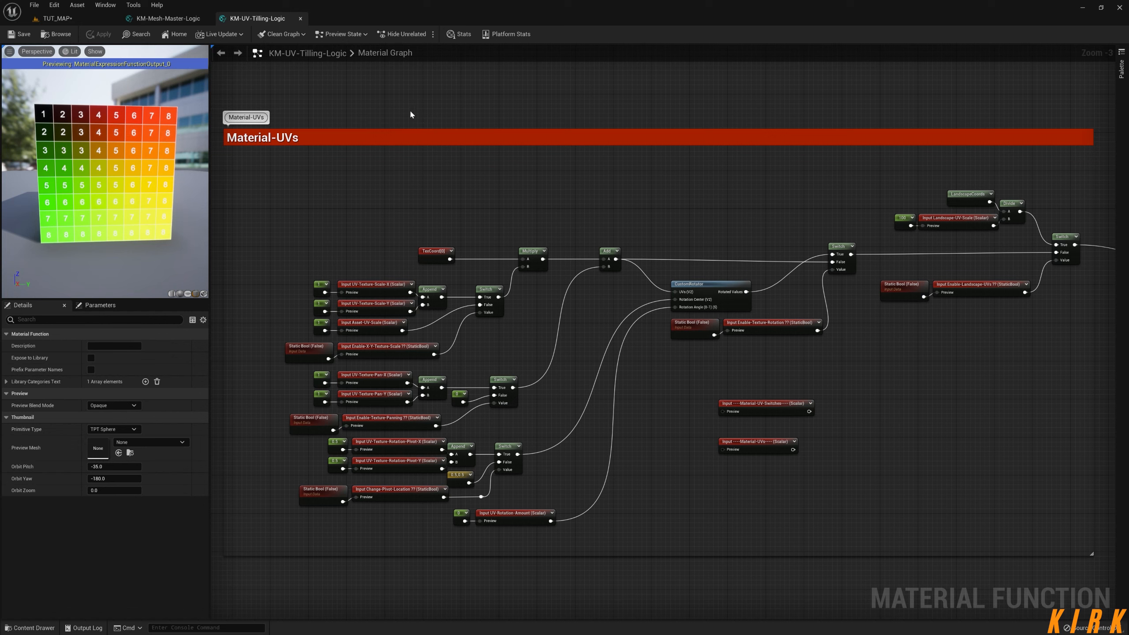
click(301, 19)
Step: Open the KM-UV-Tilling-Params function from 2-Masters/Materials/Mesh-Master/Functions/UV-Tilling with asset filters cleared, and hide its stats
click(30, 628)
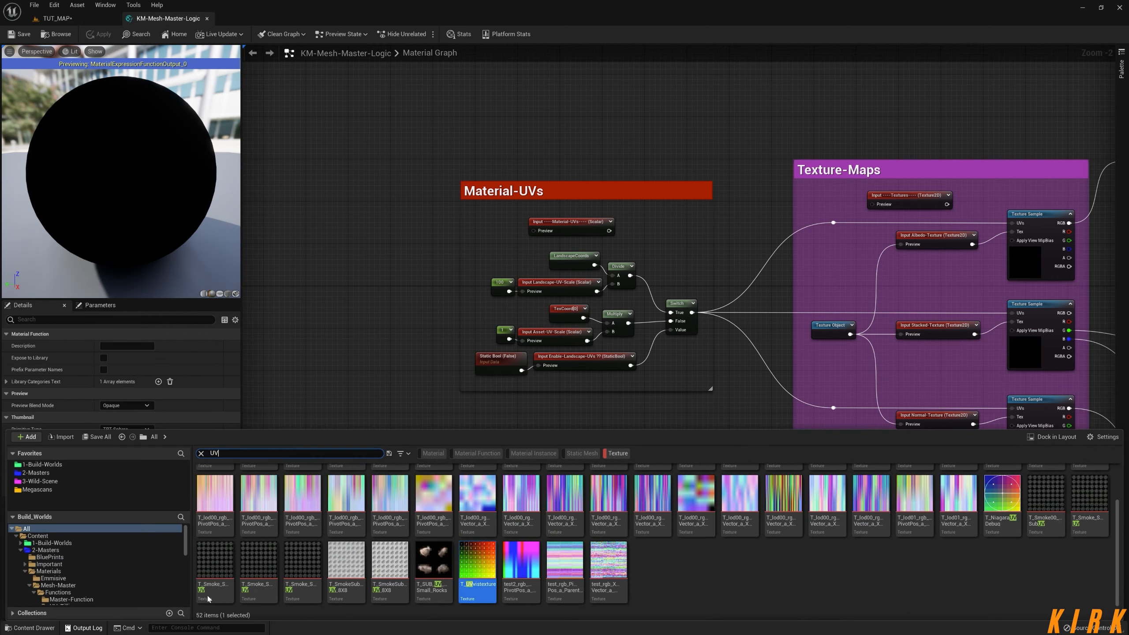
click(201, 454)
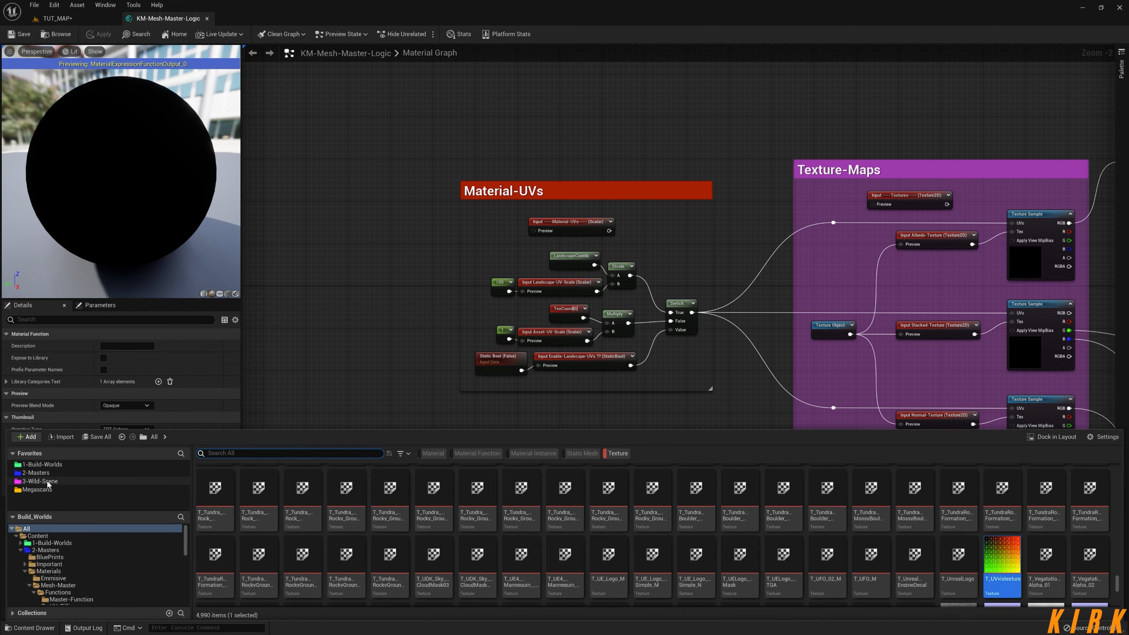
click(40, 473)
click(618, 453)
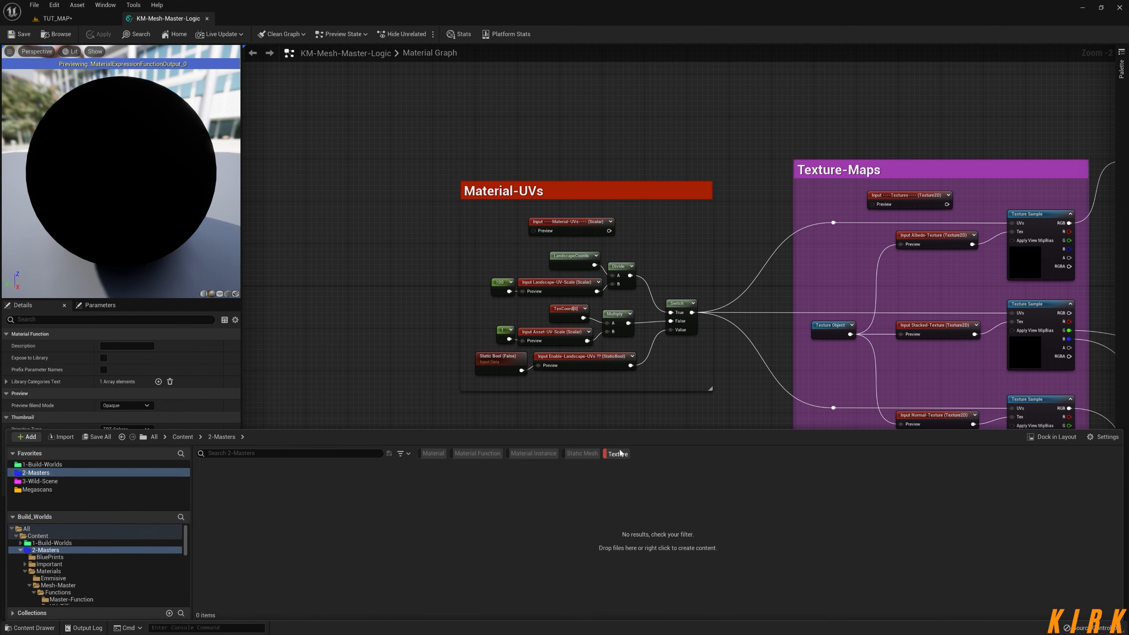
double_click(288, 488)
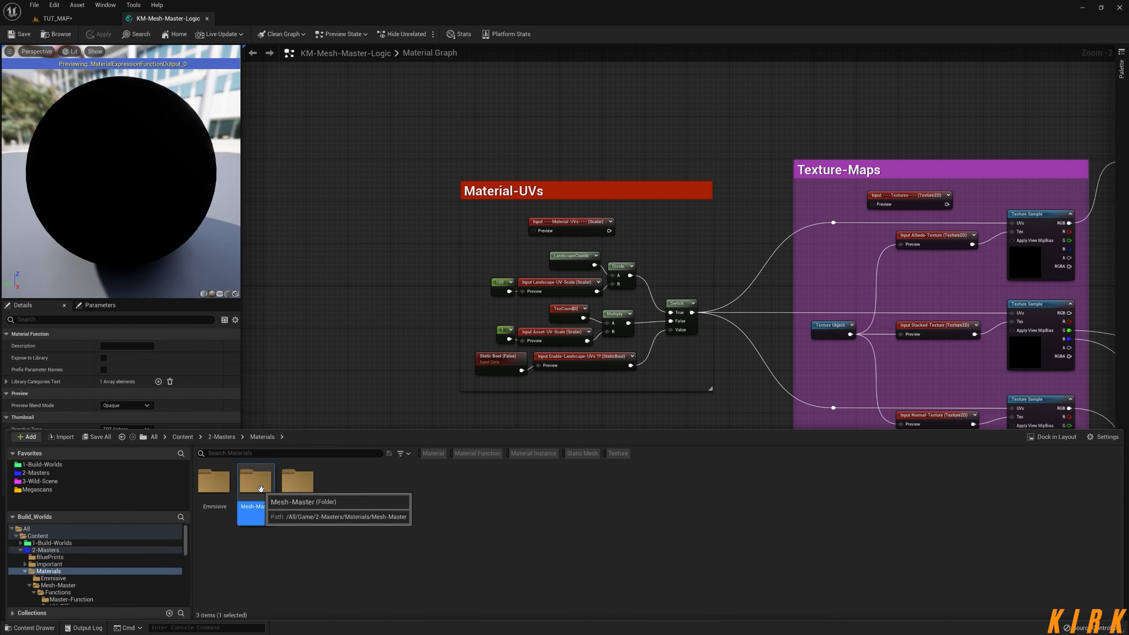
double_click(256, 483)
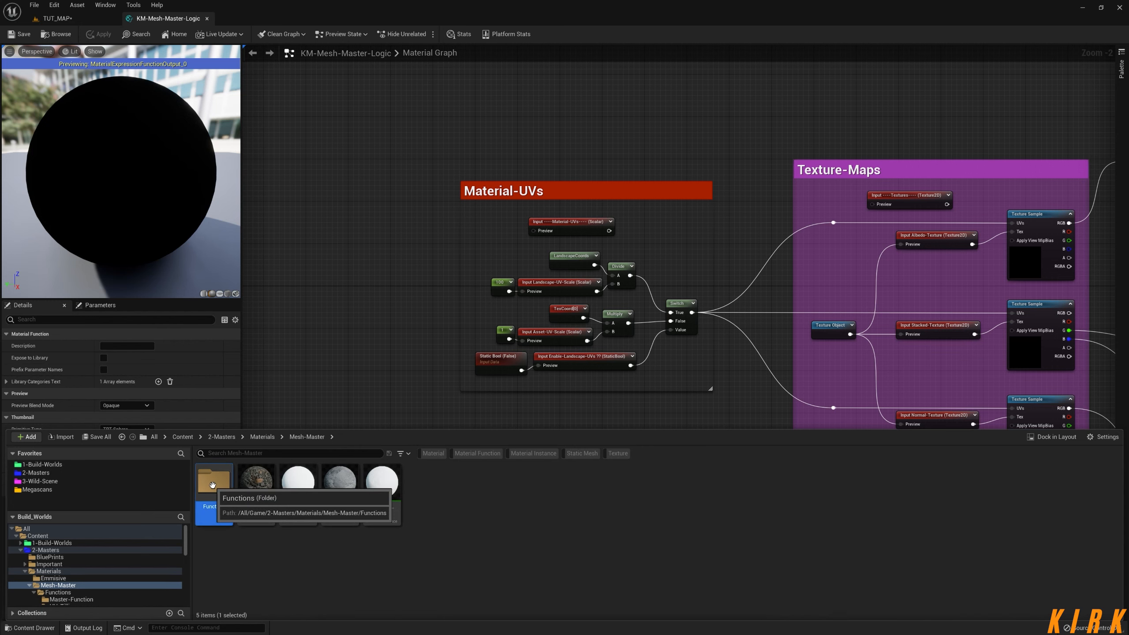
double_click(223, 497)
double_click(256, 482)
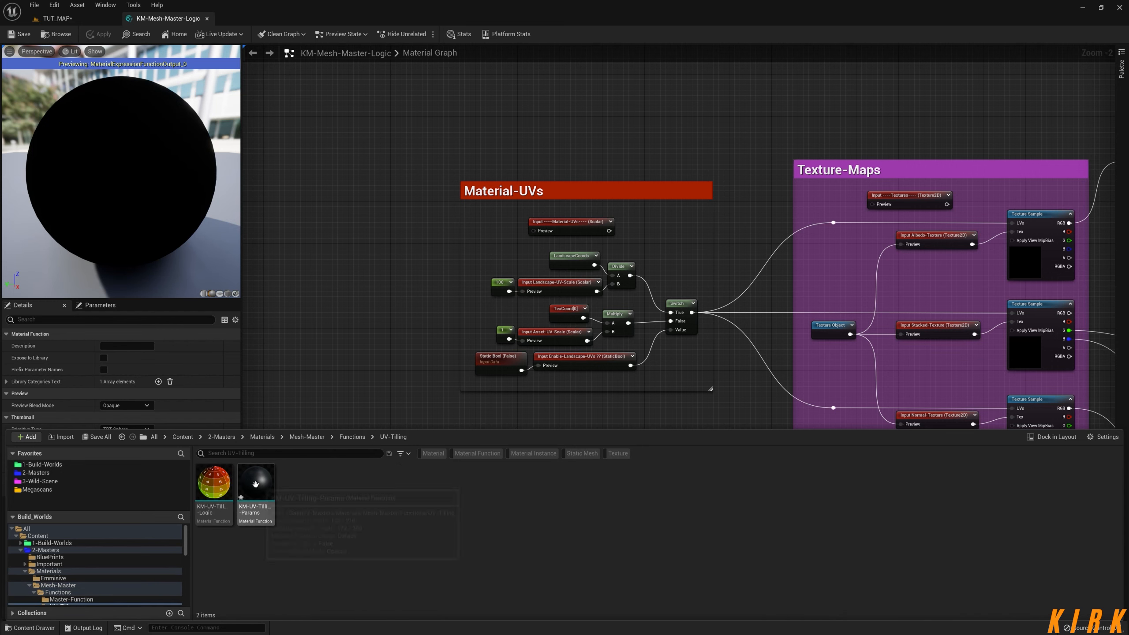
double_click(256, 483)
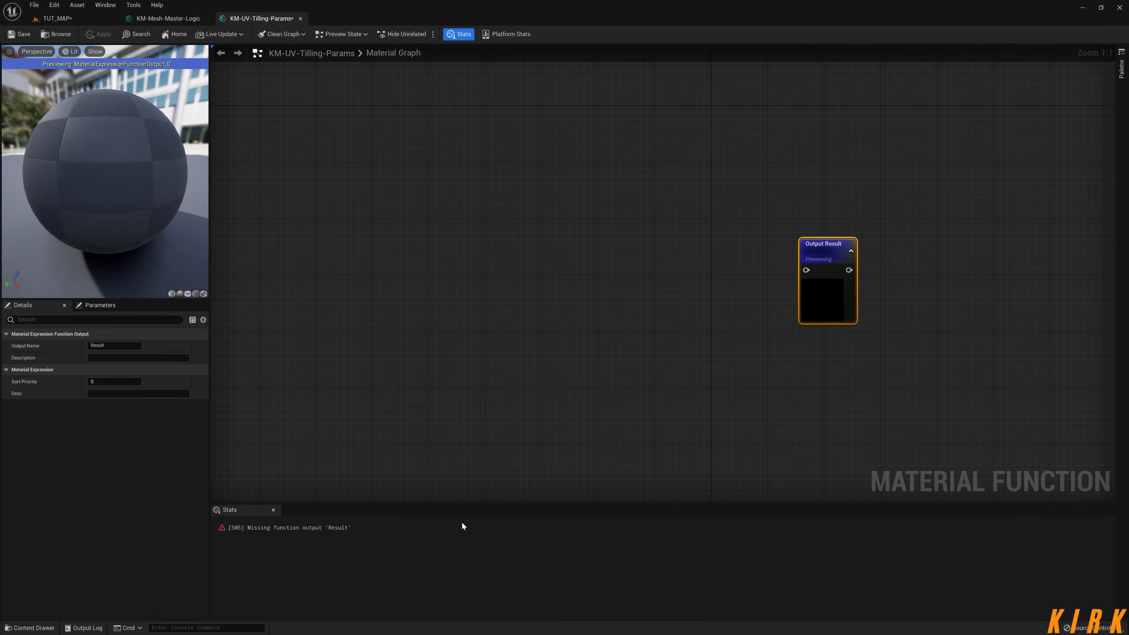
click(459, 34)
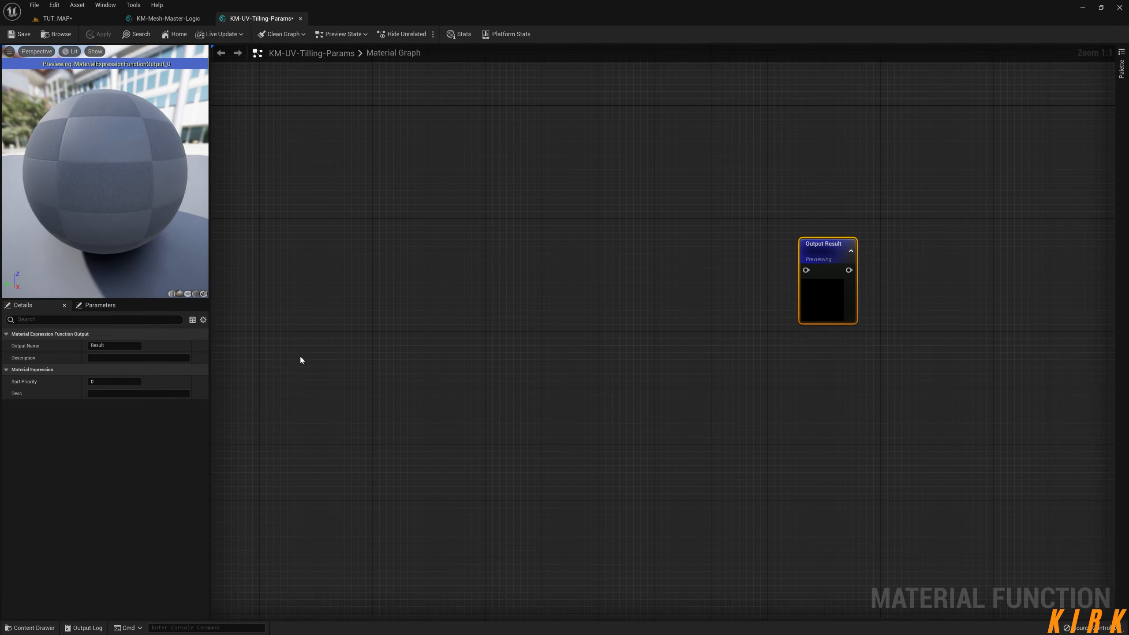
Step: Add the KM-UV-Tilling-Logic function as a node to the KM-UV-Tilling-Params graph, placed beside the Output Result node
click(23, 624)
click(198, 486)
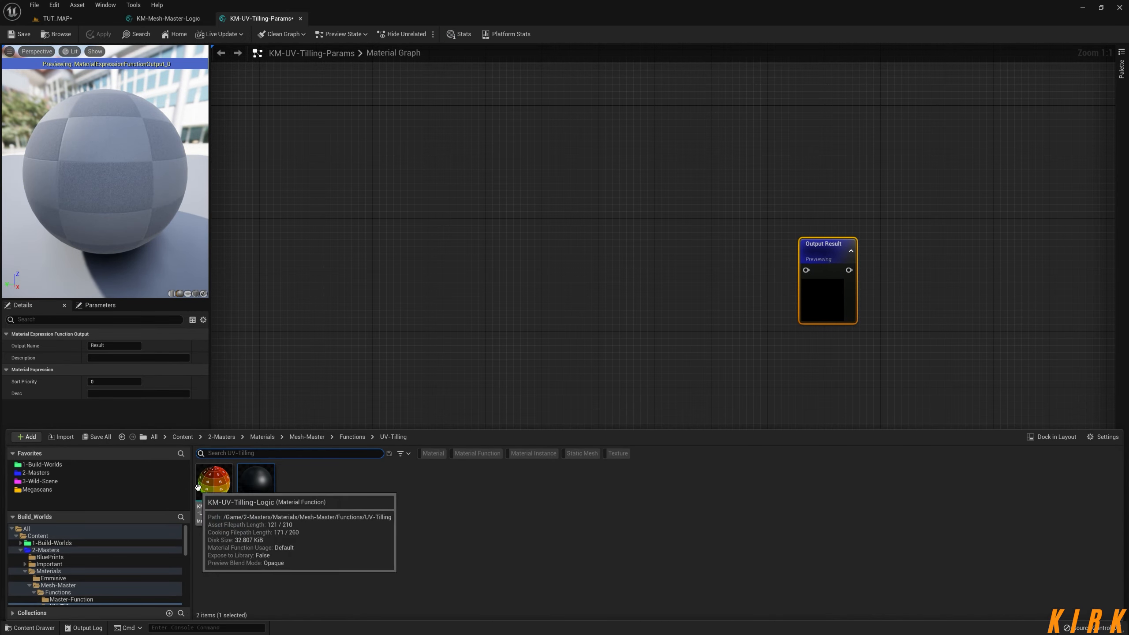
drag(198, 487, 480, 198)
right_drag(673, 390, 624, 381)
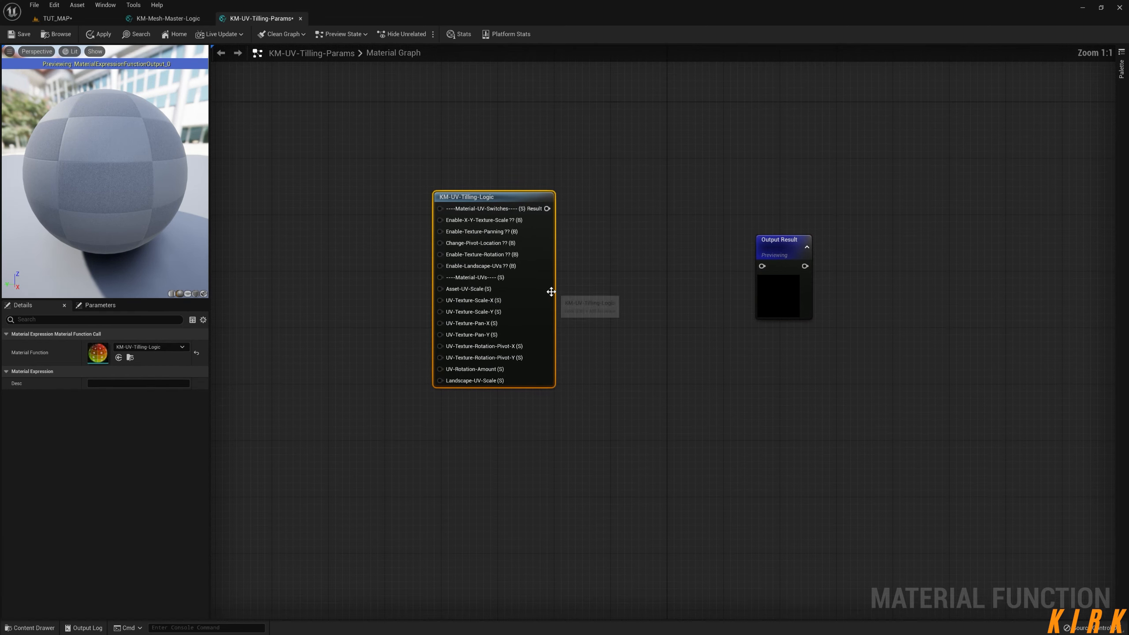
right_drag(629, 290, 637, 311)
drag(516, 213, 553, 202)
right_drag(687, 276, 600, 260)
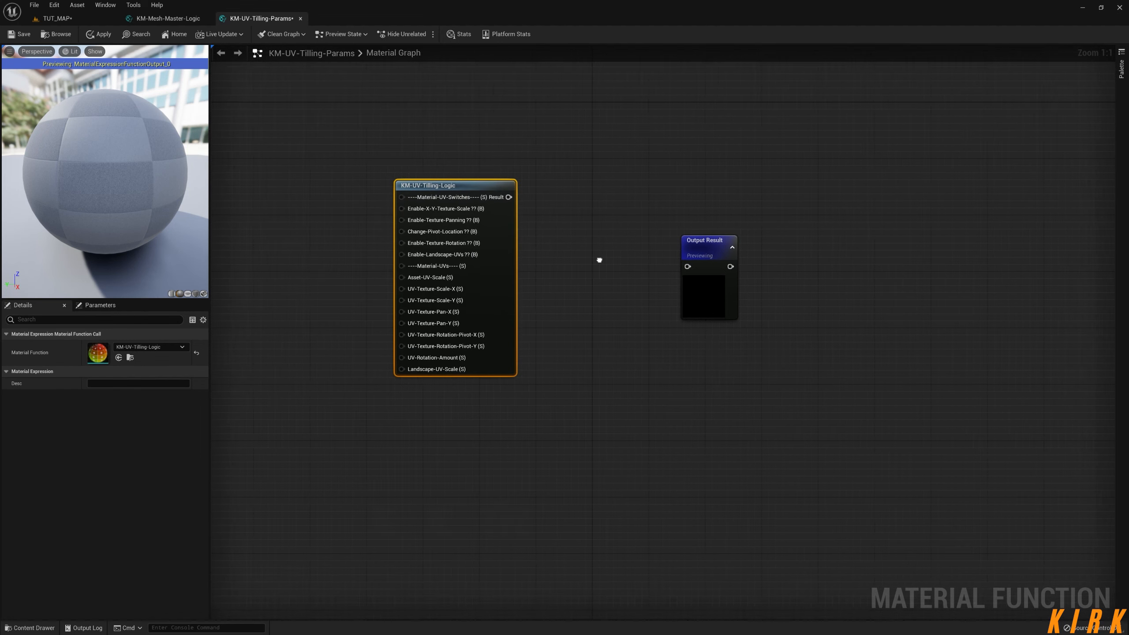
Step: Connect the Result of KM-UV-Tilling-Logic to the Output Result node and align the output near it
drag(506, 197, 683, 192)
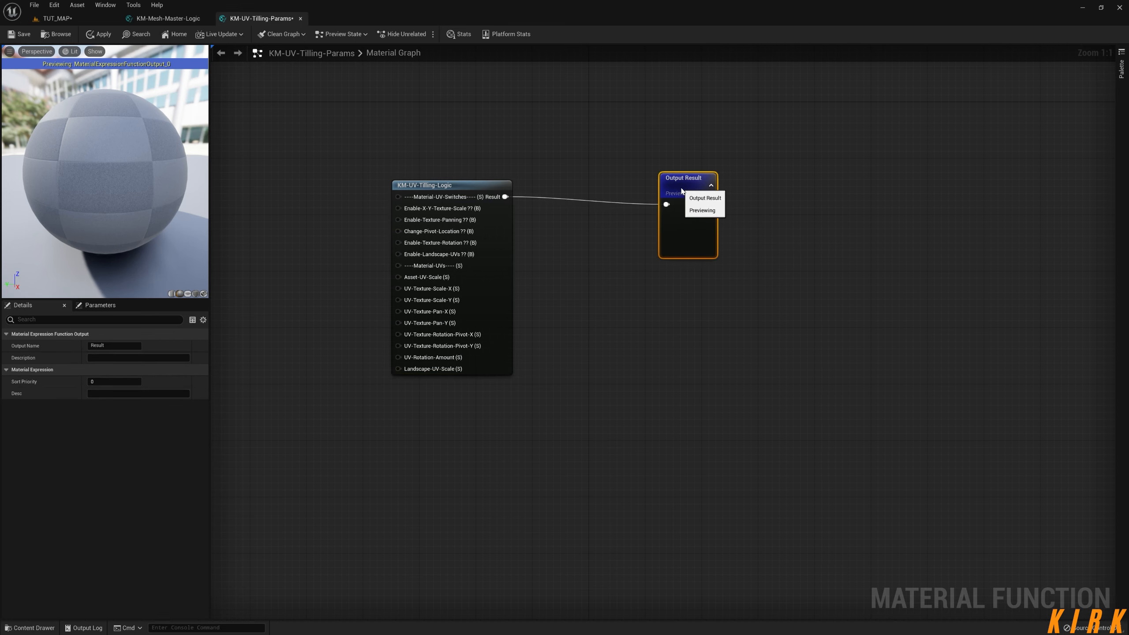
click(581, 276)
right_drag(526, 301, 685, 306)
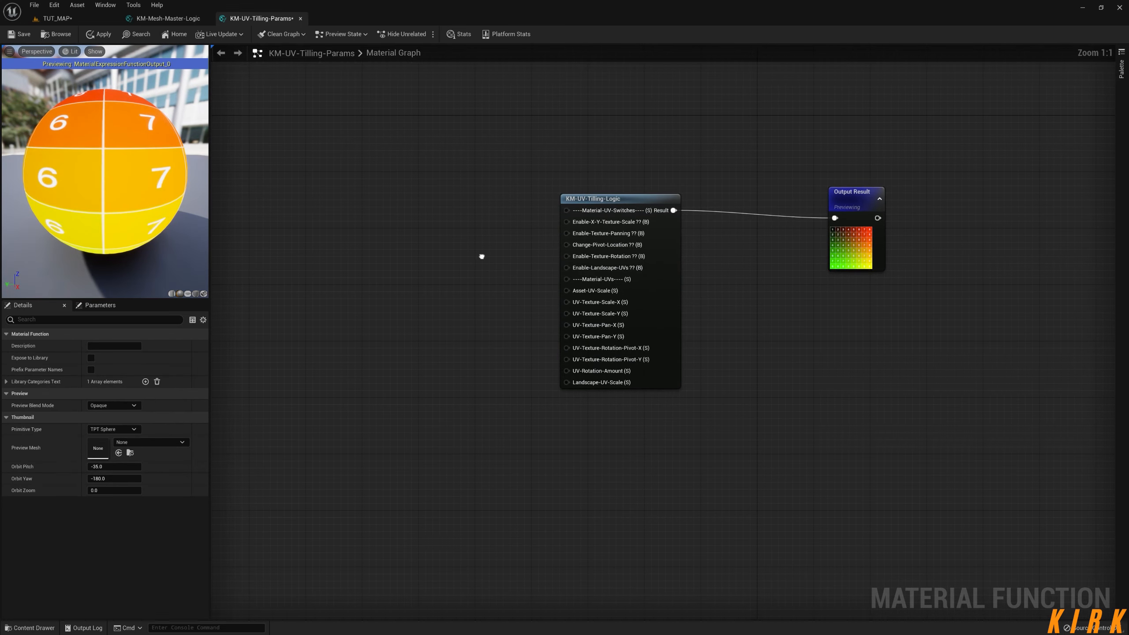
right_drag(478, 255, 410, 260)
Step: Move the KM-UV-Tilling-Logic node up and farther from the Output Result node
drag(549, 199, 475, 85)
right_drag(545, 216, 512, 288)
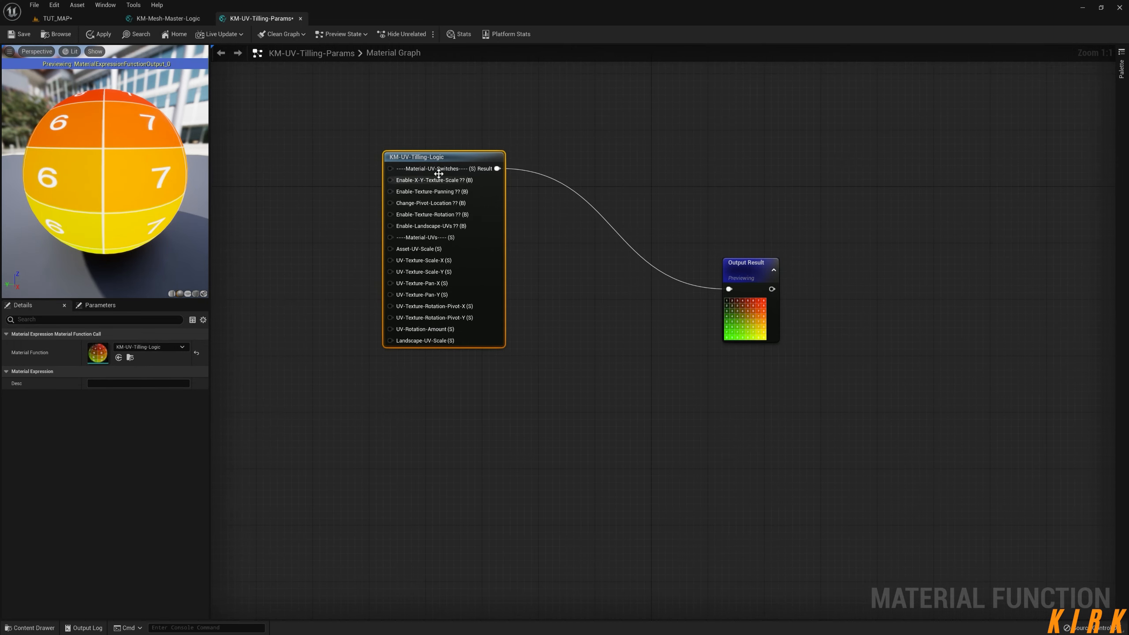
drag(439, 157, 436, 111)
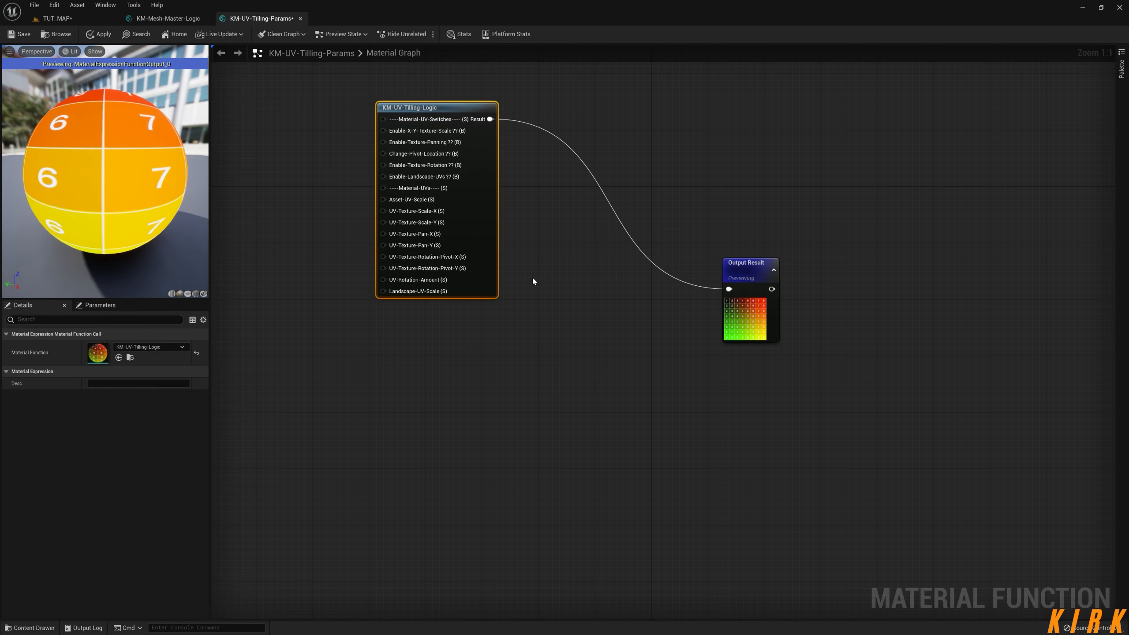
right_drag(532, 280, 557, 209)
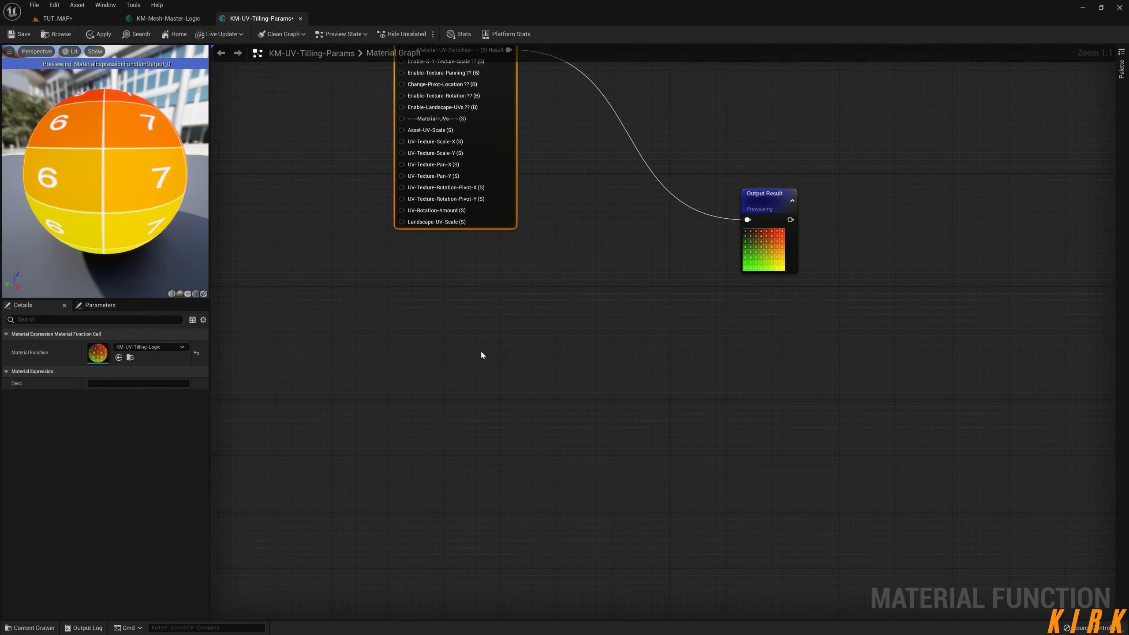
right_drag(482, 355, 531, 345)
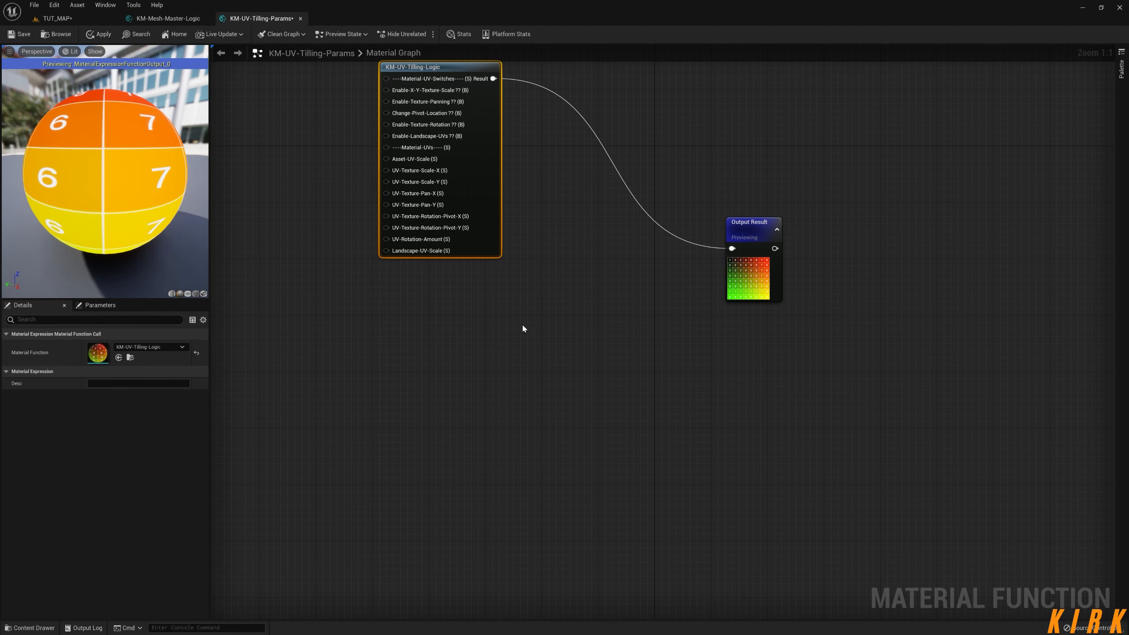
right_drag(455, 326, 518, 313)
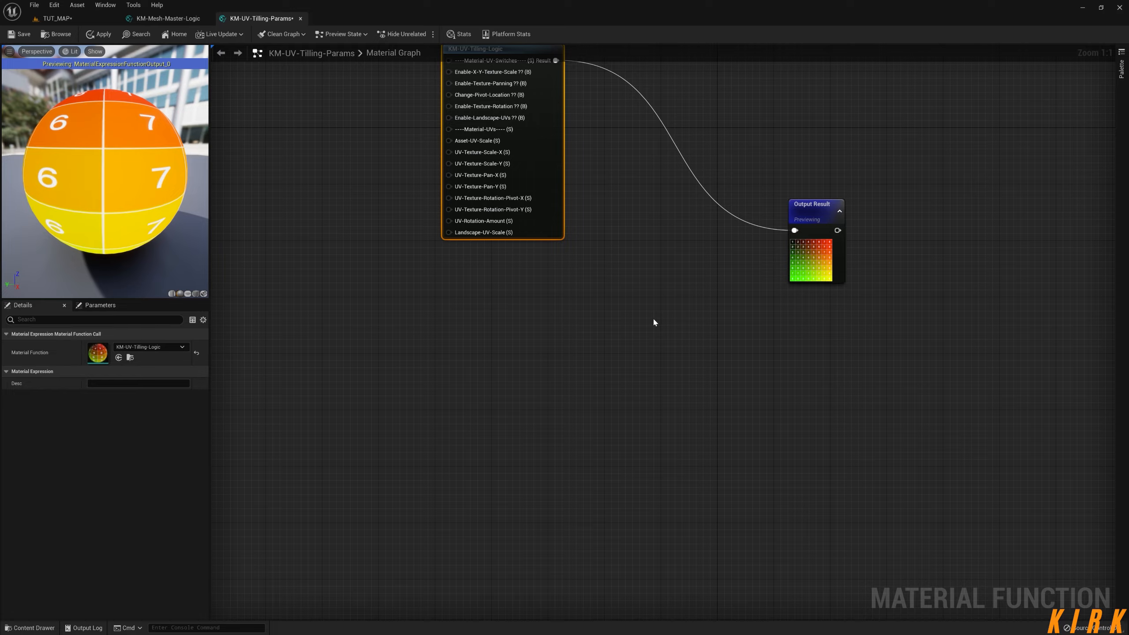
right_drag(653, 320, 567, 318)
right_drag(415, 355, 547, 393)
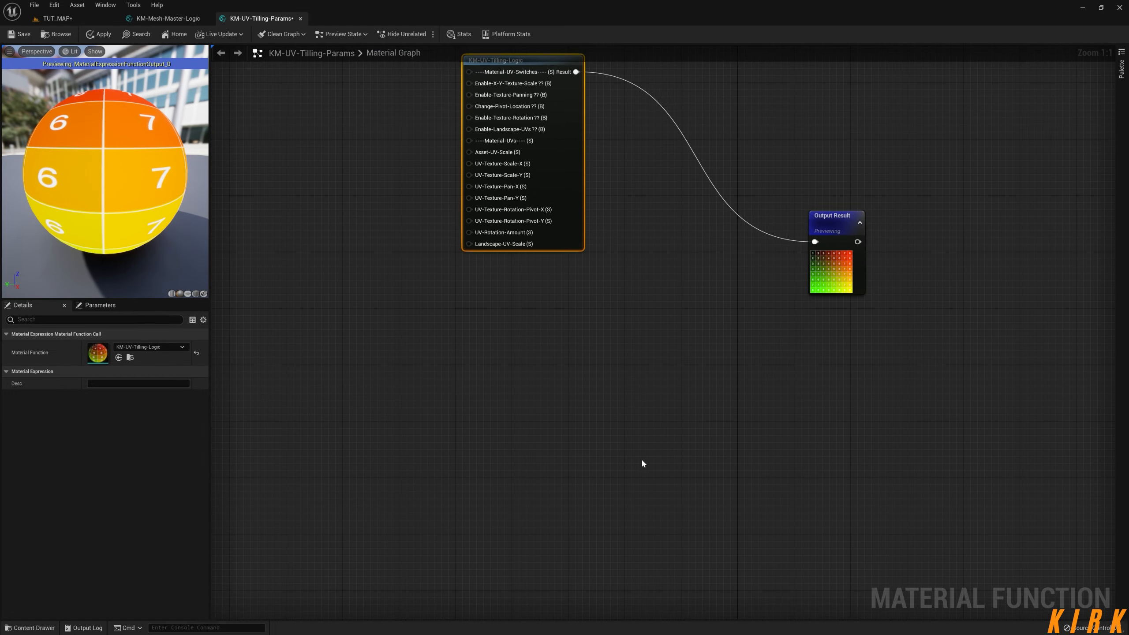
right_drag(681, 399, 651, 453)
right_drag(740, 492, 814, 335)
drag(954, 209, 511, 403)
click(885, 134)
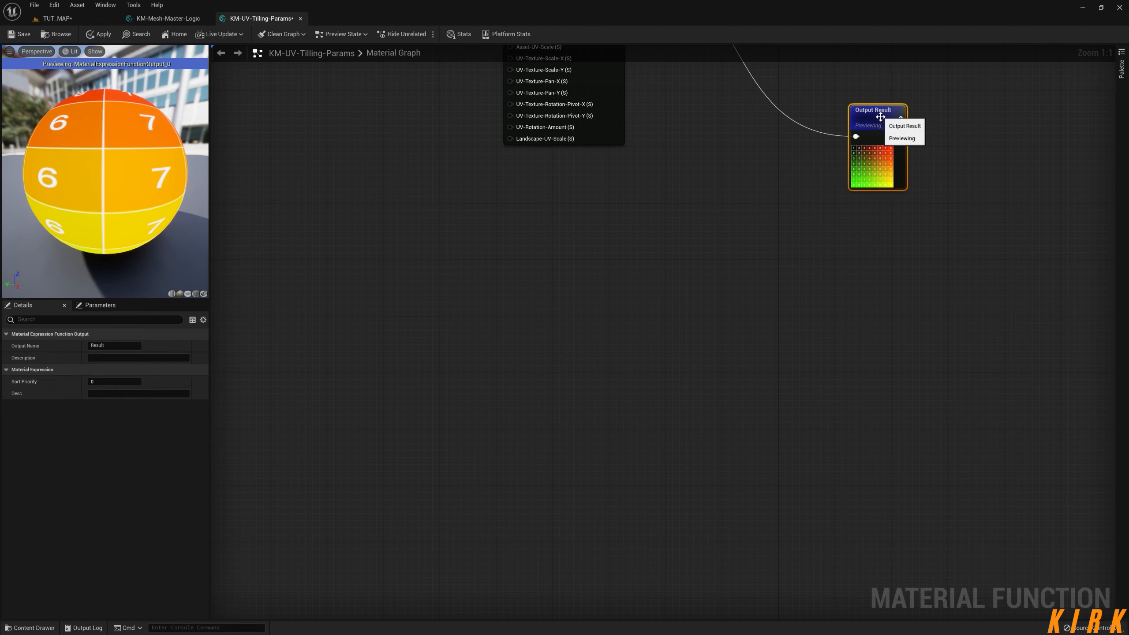
Step: Shift the KM-UV-Tilling-Logic node closer to the output and promote its Enable-X-Y-Texture-Scale ?? input to a parameter
right_drag(592, 343, 569, 537)
drag(552, 149, 605, 200)
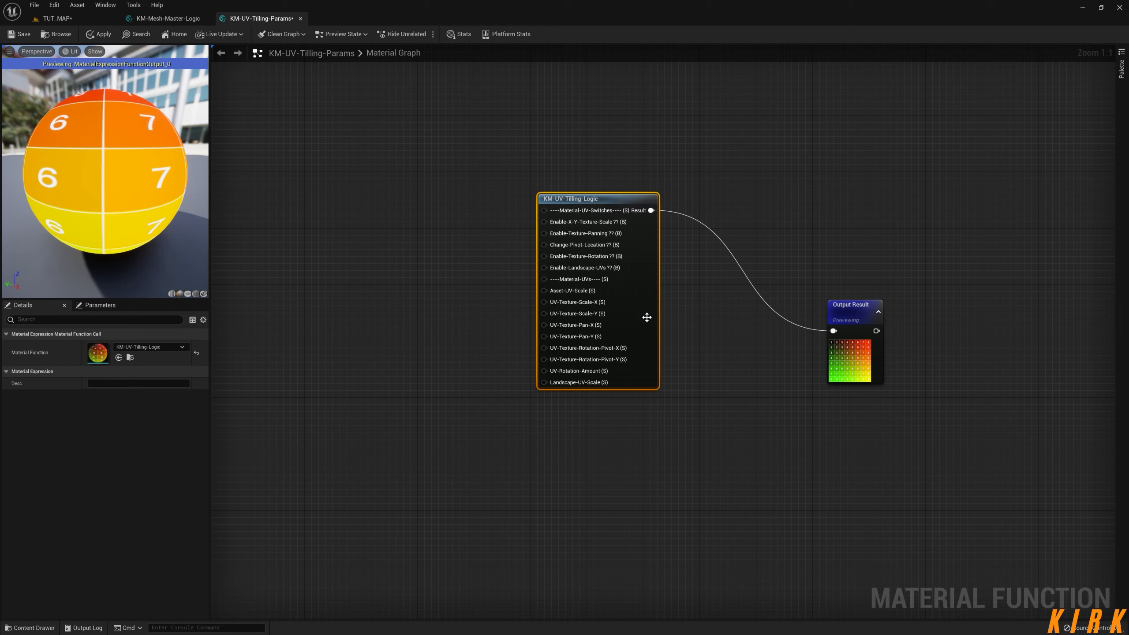
click(511, 386)
right_drag(511, 386, 554, 389)
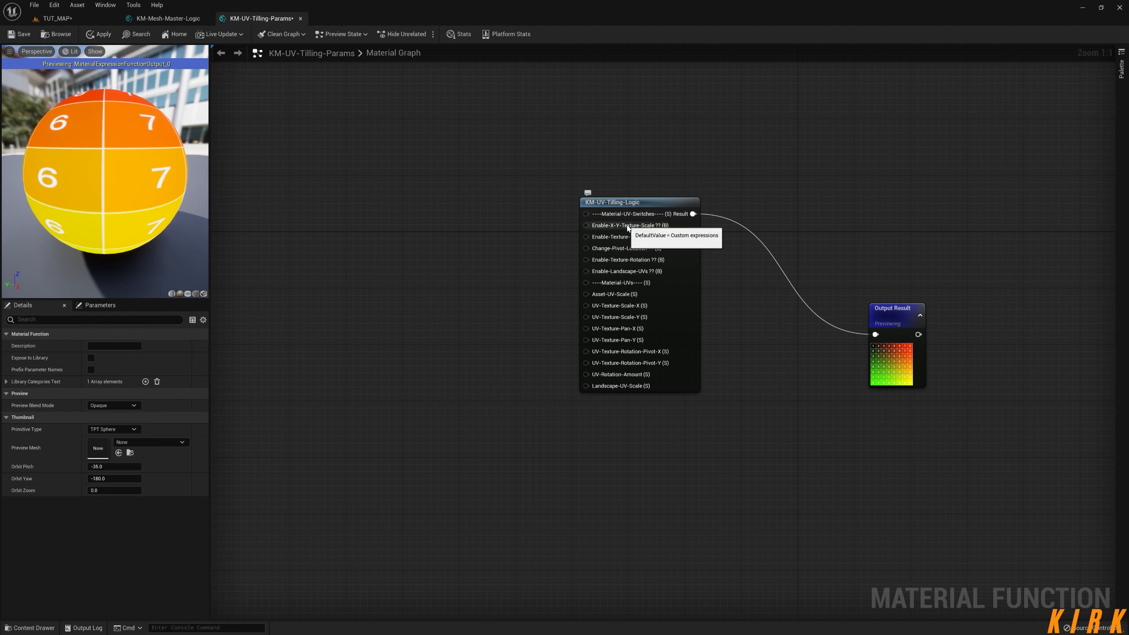
right_click(629, 226)
click(671, 282)
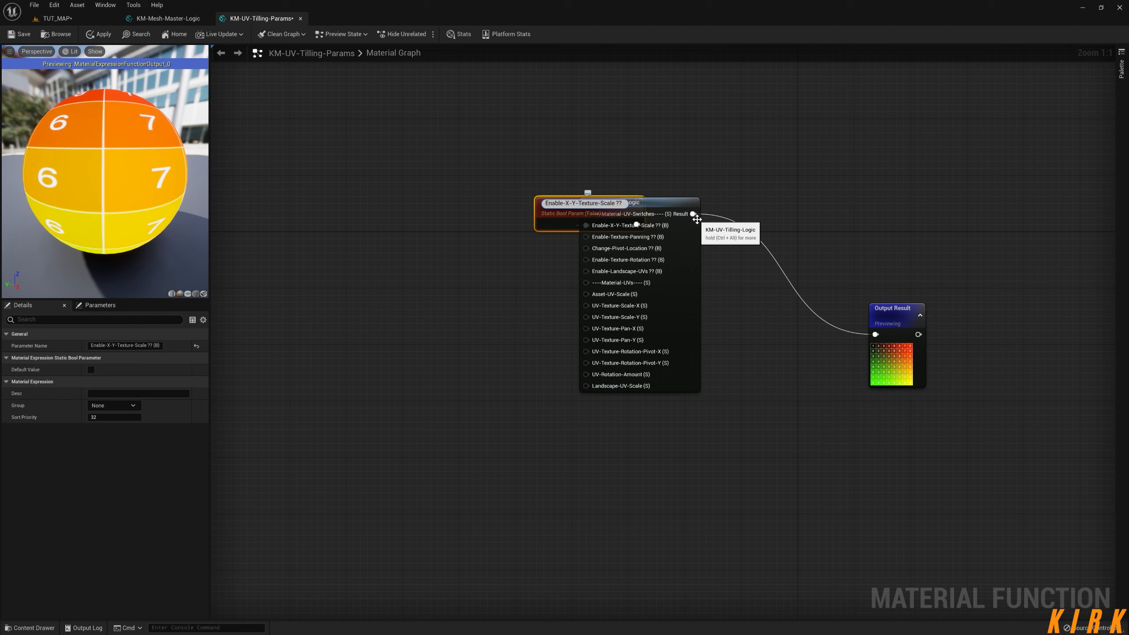
Step: Finish naming the Enable-X-Y-Texture-Scale ?? parameter and place it up and to the left of the KM-UV-Tilling-Logic node
key(Return)
drag(558, 209, 397, 131)
click(440, 262)
right_drag(445, 263, 426, 327)
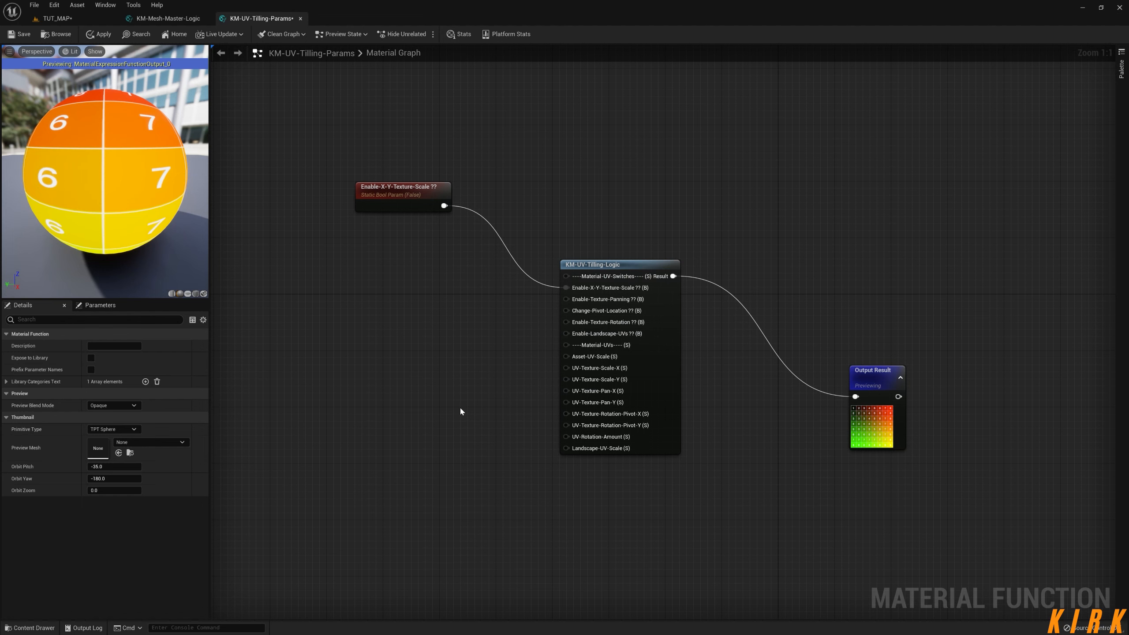
right_drag(460, 411, 488, 370)
right_drag(571, 396, 500, 362)
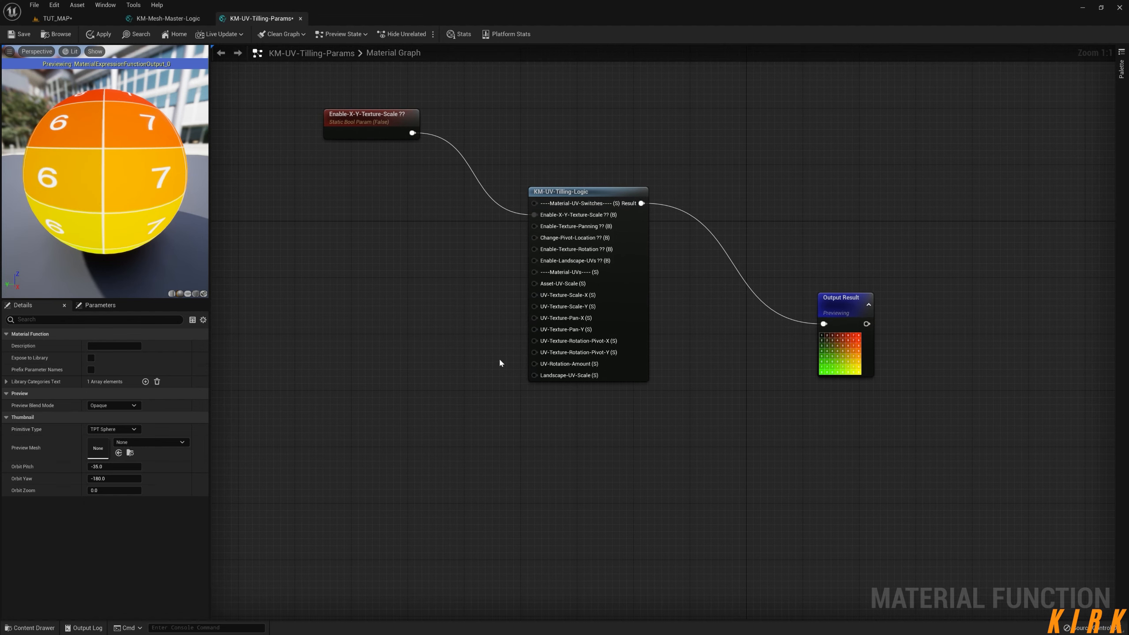
Step: Promote the Enable-Texture-Panning ?? and Change-Pivot-Location ?? inputs to parameters, dropping the (B) suffix and stacking them under the first switch
right_click(554, 233)
click(578, 243)
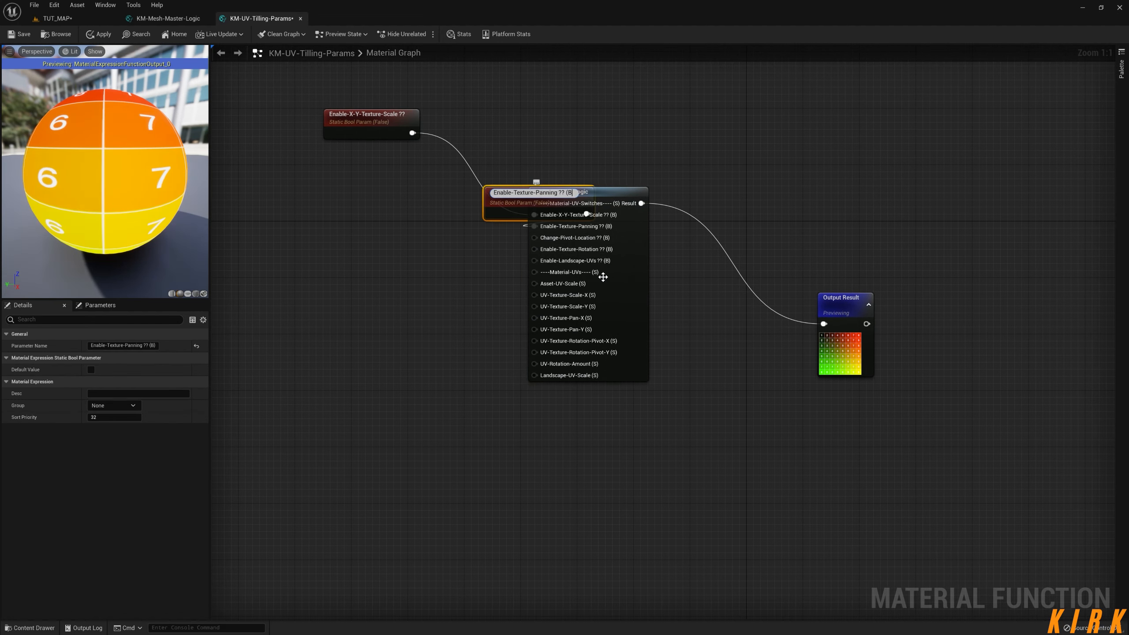
right_click(556, 237)
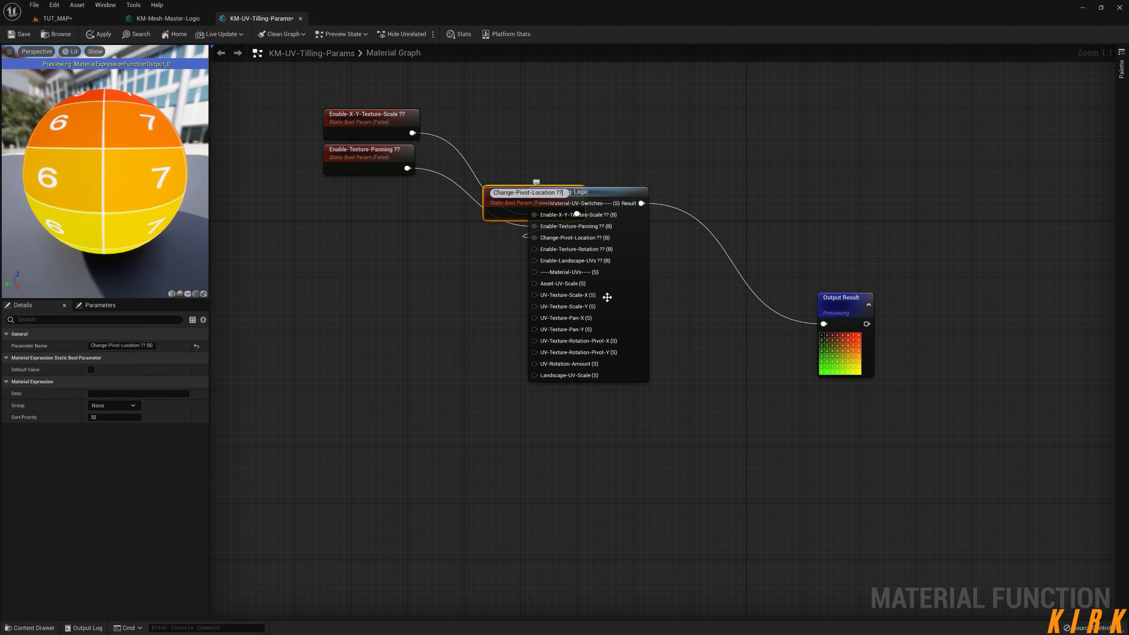
click(577, 248)
Step: Promote the Enable-Texture-Rotation ?? and Enable-Landscape-UVs ?? inputs to parameters without the (B) suffix, stacked below the other switches
right_click(555, 250)
click(597, 308)
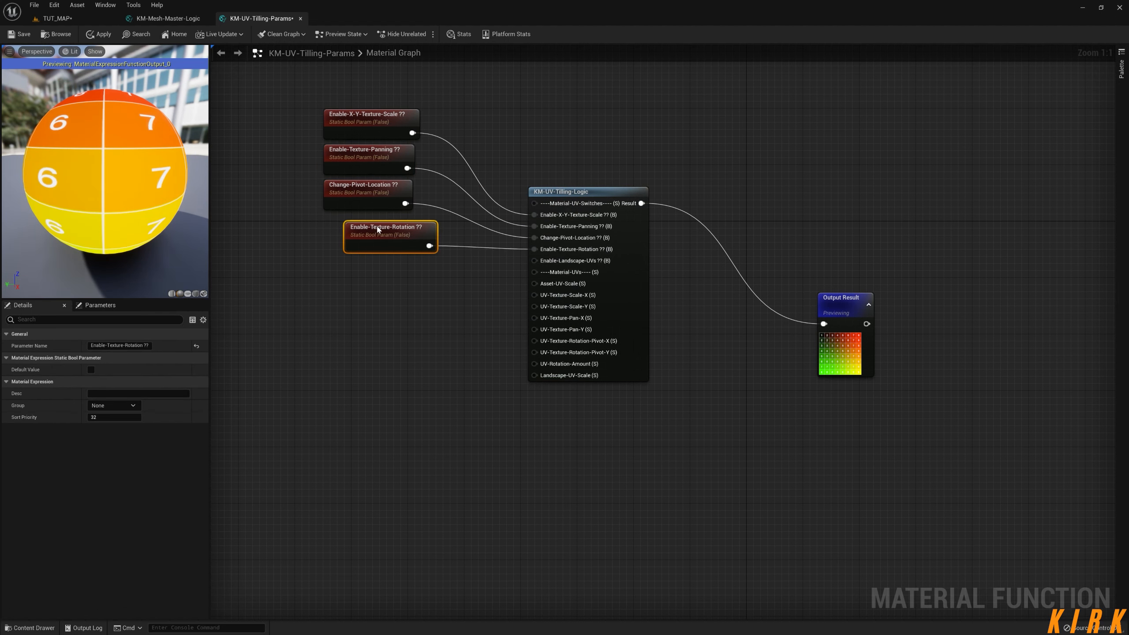
right_click(556, 260)
click(614, 319)
drag(533, 196, 374, 255)
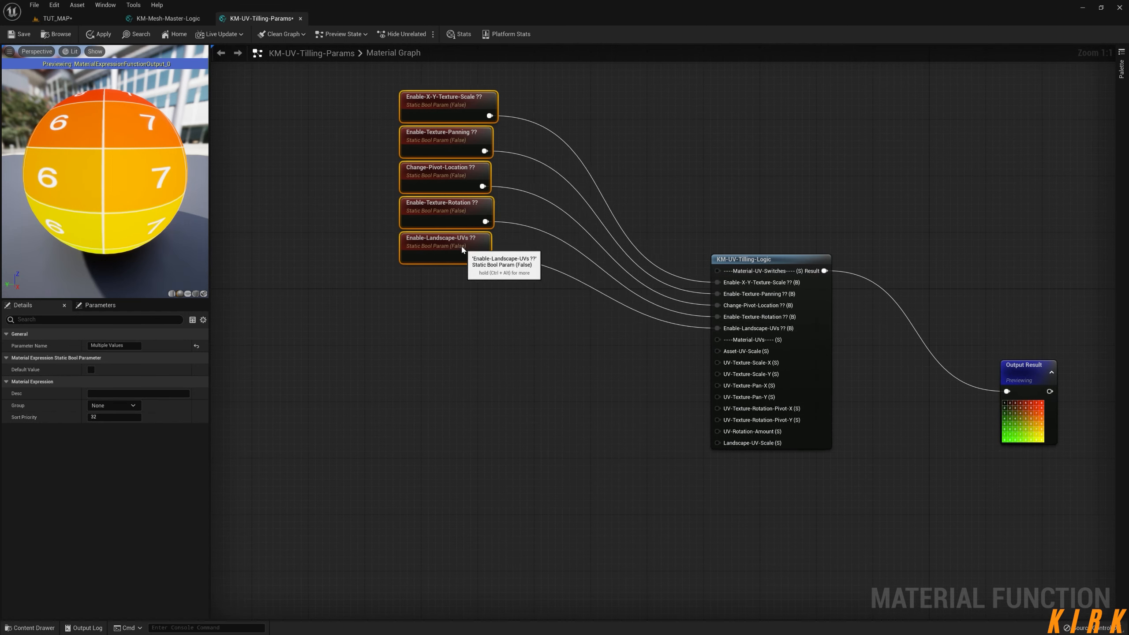
Step: Group the five switch parameters in a comment titled UV-Switches with a font size of 30
text(c)
text(UV-Switches)
key(Return)
drag(114, 369, 156, 368)
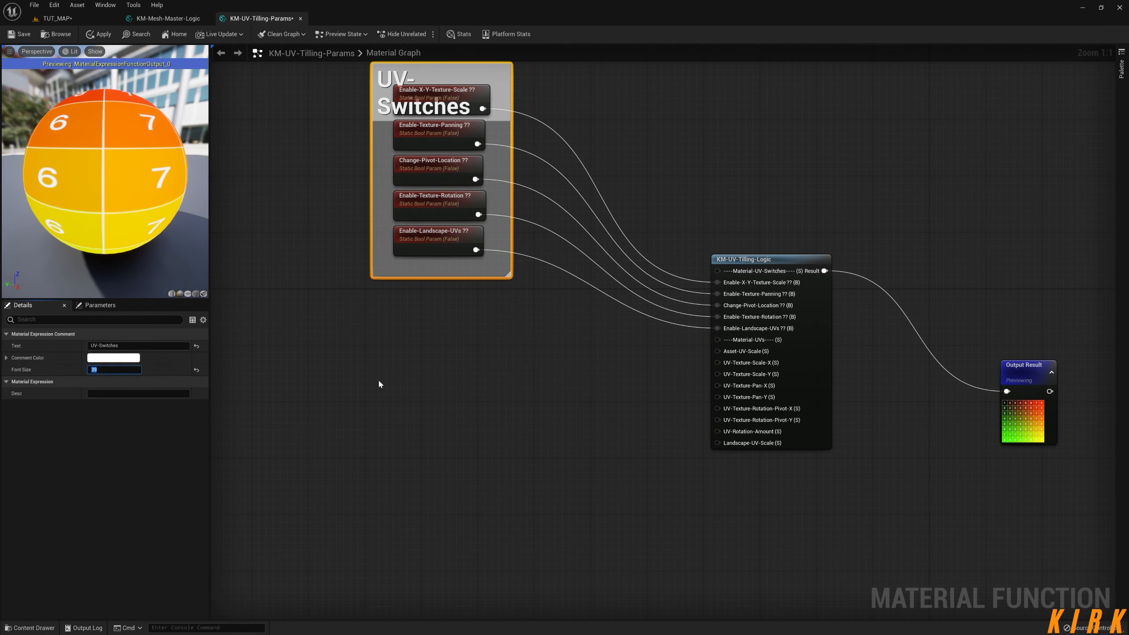
text(30)
key(Return)
Step: Extend the UV-Switches comment upward so its title clears the nodes, and colour it teal
right_drag(461, 151, 443, 328)
drag(430, 240, 430, 211)
click(427, 227)
click(114, 358)
click(147, 428)
click(252, 579)
Step: Promote the Asset-UV-Scale input to a parameter, remove the (S) suffix from its name and place it below the UV-Switches comment
right_drag(545, 591, 534, 408)
right_click(713, 343)
click(760, 405)
key(End)
key(BackSpace)
key(BackSpace)
key(BackSpace)
key(BackSpace)
key(Return)
drag(655, 259, 396, 322)
Step: Promote UV-Texture-Scale-X to a parameter without the (S) suffix and place it under Asset-UV-Scale
right_click(715, 355)
click(759, 416)
key(End)
key(BackSpace)
key(BackSpace)
key(BackSpace)
key(BackSpace)
key(Return)
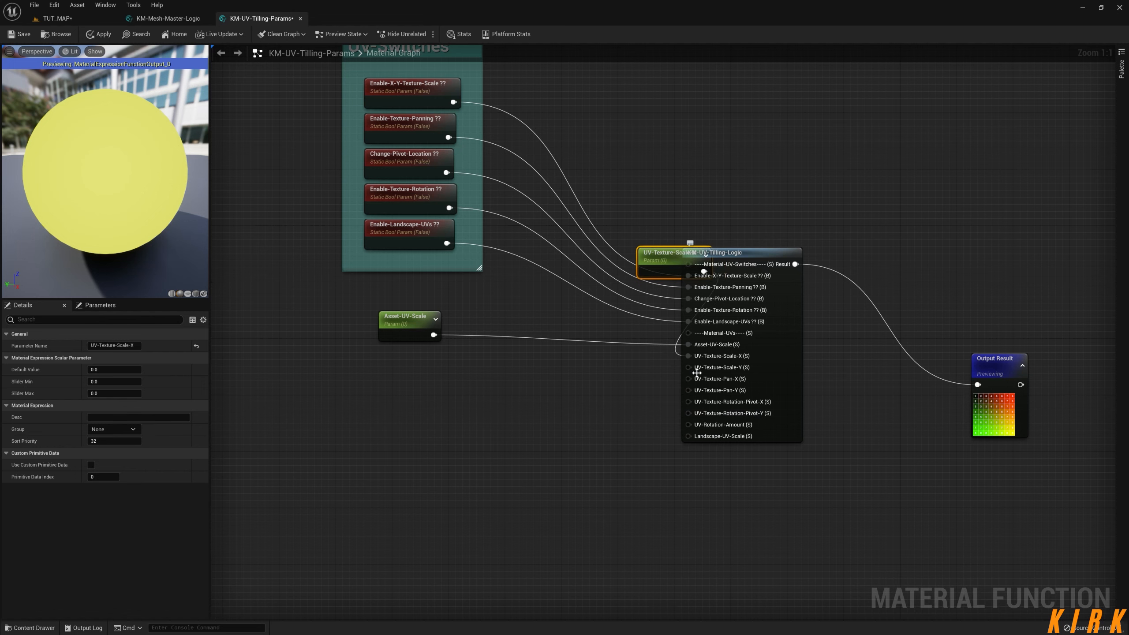
drag(662, 261, 392, 358)
Step: Promote UV-Texture-Scale-Y to a parameter without the (S) suffix and place it under UV-Texture-Scale-X
right_click(715, 368)
click(756, 427)
key(End)
key(BackSpace)
key(BackSpace)
key(BackSpace)
key(BackSpace)
key(Return)
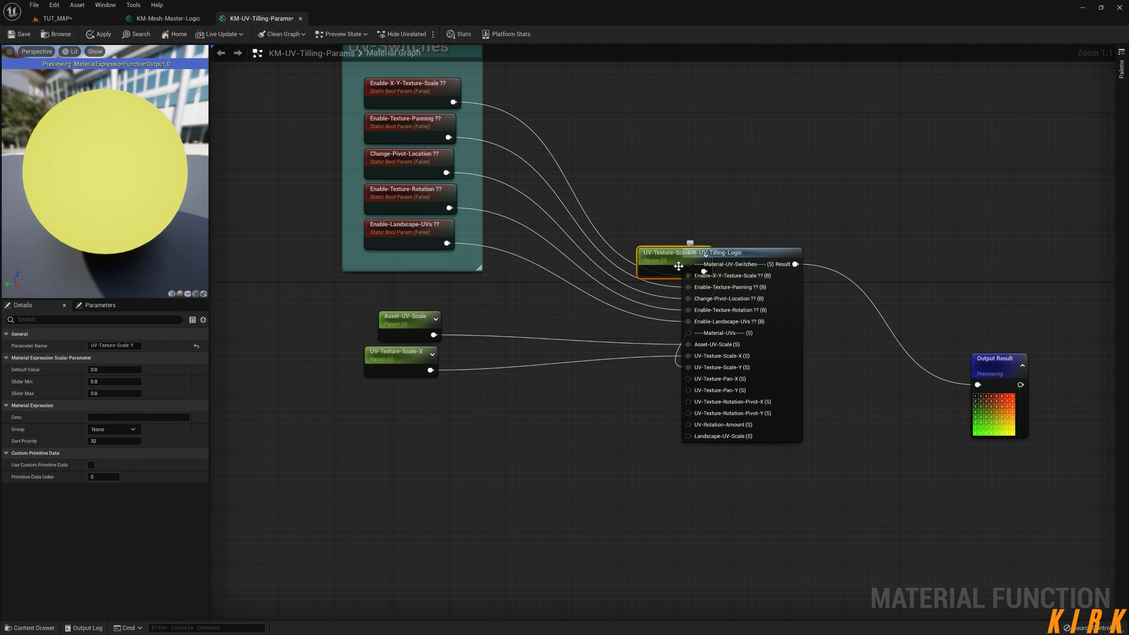
drag(678, 266, 400, 395)
Step: Promote UV-Texture-Pan-X to a parameter without the (S) suffix and place it under UV-Texture-Scale-Y
right_click(716, 379)
click(756, 438)
key(End)
key(BackSpace)
key(BackSpace)
key(BackSpace)
key(BackSpace)
key(Return)
drag(664, 266, 391, 437)
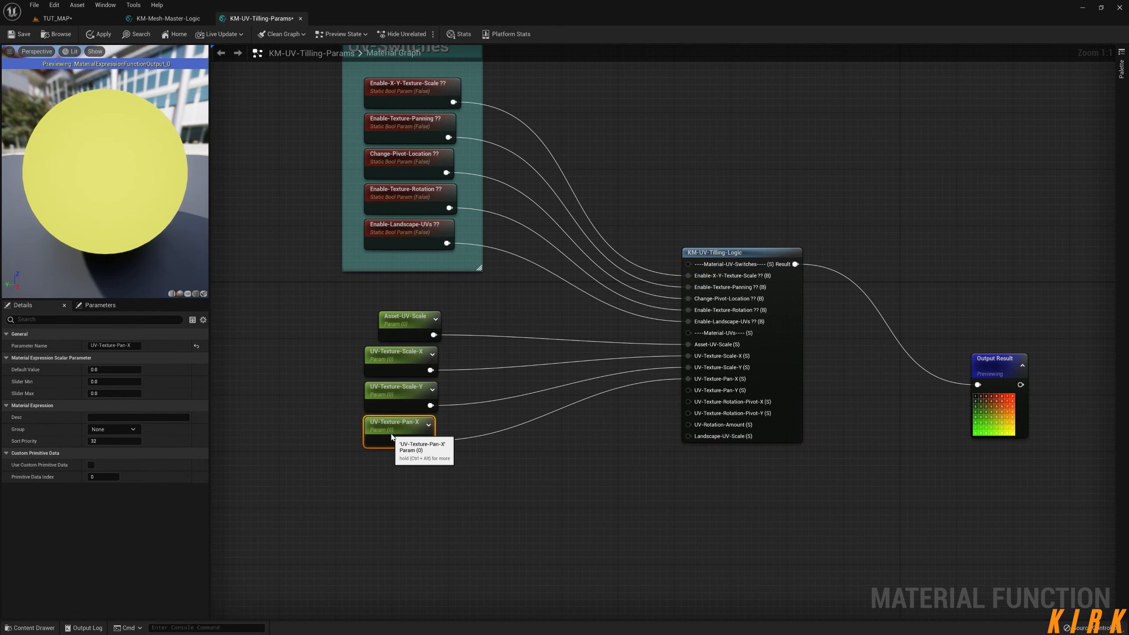
Step: Promote UV-Texture-Pan-Y to a parameter without the (S) suffix and place it under UV-Texture-Pan-X
right_click(716, 390)
click(760, 444)
key(End)
key(BackSpace)
key(BackSpace)
key(BackSpace)
key(BackSpace)
key(Return)
drag(664, 267, 391, 473)
Step: Promote UV-Texture-Rotation-Pivot-X to a parameter without the (S) suffix and place it under UV-Texture-Pan-Y
right_click(698, 402)
click(748, 456)
key(End)
key(BackSpace)
key(BackSpace)
key(BackSpace)
key(BackSpace)
key(Return)
drag(664, 267, 371, 508)
Step: Promote UV-Texture-Rotation-Pivot-Y to a parameter without the (S) suffix and place it under UV-Texture-Rotation-Pivot-X
right_click(711, 413)
click(761, 468)
key(End)
key(BackSpace)
key(BackSpace)
key(BackSpace)
key(BackSpace)
key(Return)
drag(664, 267, 371, 543)
Step: Promote UV-Rotation-Amount to a parameter without the (S) suffix and place it under UV-Texture-Rotation-Pivot-Y
right_click(711, 425)
click(758, 480)
key(End)
key(BackSpace)
key(BackSpace)
key(BackSpace)
key(BackSpace)
key(Return)
drag(664, 267, 384, 577)
Step: Promote Landscape-UV-Scale to a parameter without the (S) suffix and place it under UV-Rotation-Amount
right_click(712, 436)
click(759, 491)
key(End)
key(BackSpace)
key(BackSpace)
key(BackSpace)
key(BackSpace)
key(Return)
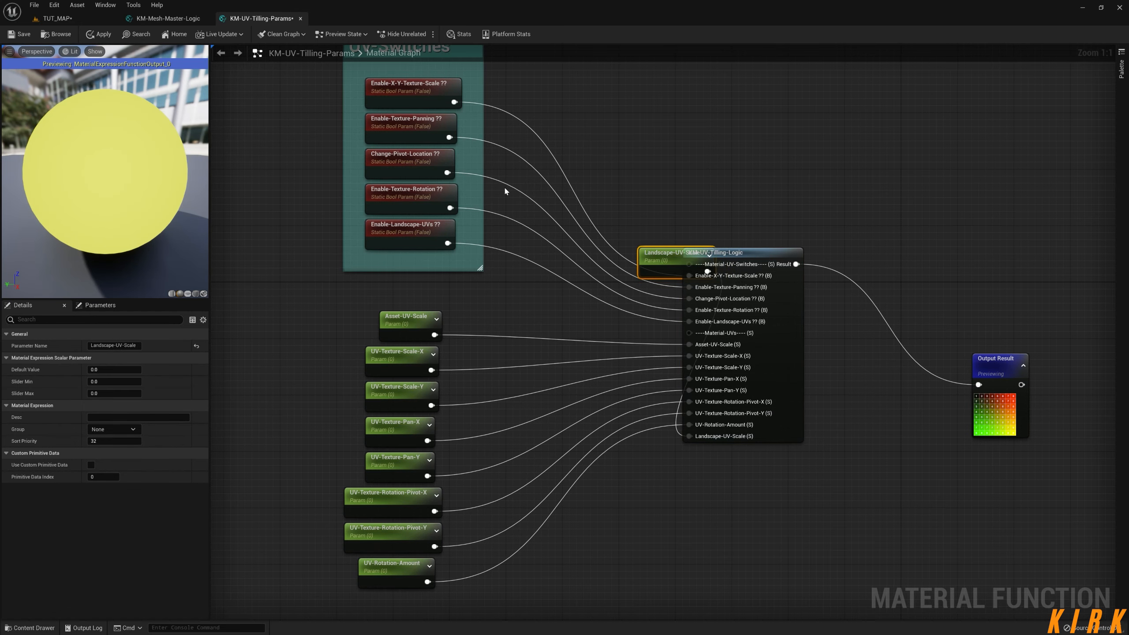
drag(664, 266, 384, 434)
Step: Group the nine scalar parameters in a comment titled UV-Params with a font size of 30
drag(449, 129, 310, 478)
text(c)
text(UV-Pa)
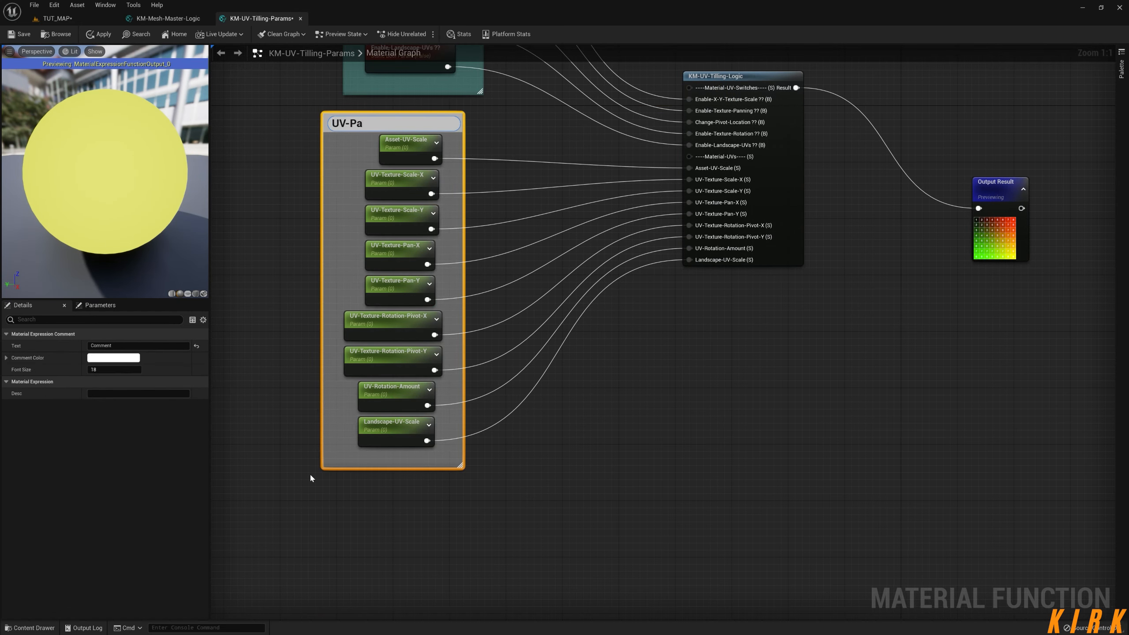
text(rams)
key(Return)
click(106, 370)
text(30)
key(Return)
Step: Colour the UV-Params comment pure red with a saturation of 1.0
click(124, 358)
drag(240, 513, 312, 514)
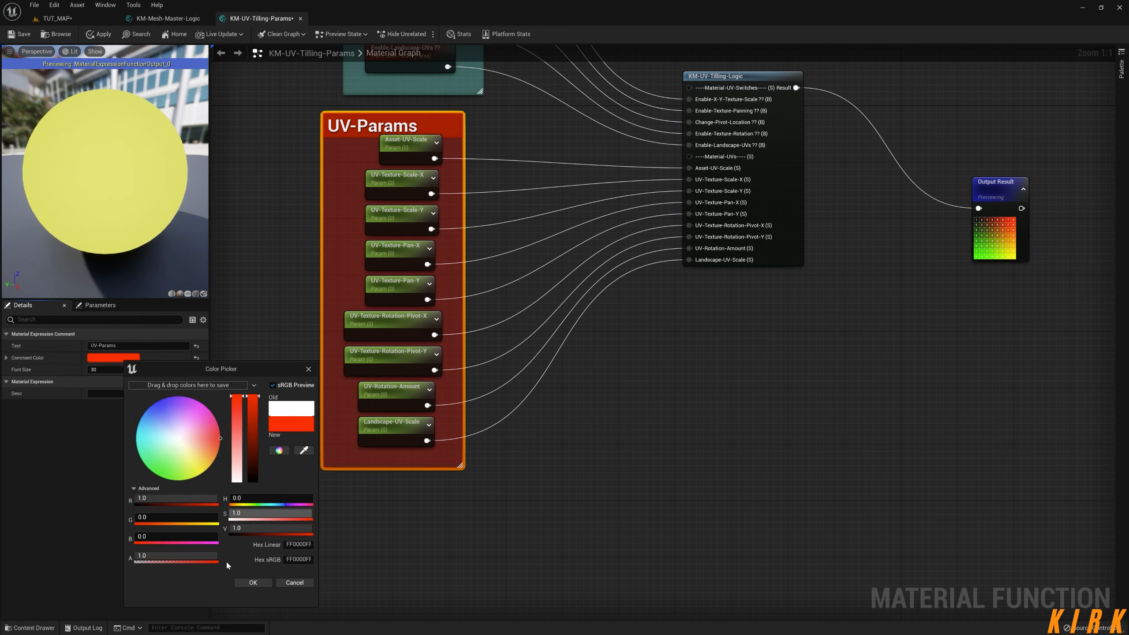
click(252, 583)
Step: Align the UV-Params comment directly beneath UV-Switches and shift its parameter nodes down clear of the title
right_drag(533, 267, 501, 401)
drag(371, 262, 393, 250)
drag(327, 267, 398, 558)
drag(382, 543, 375, 558)
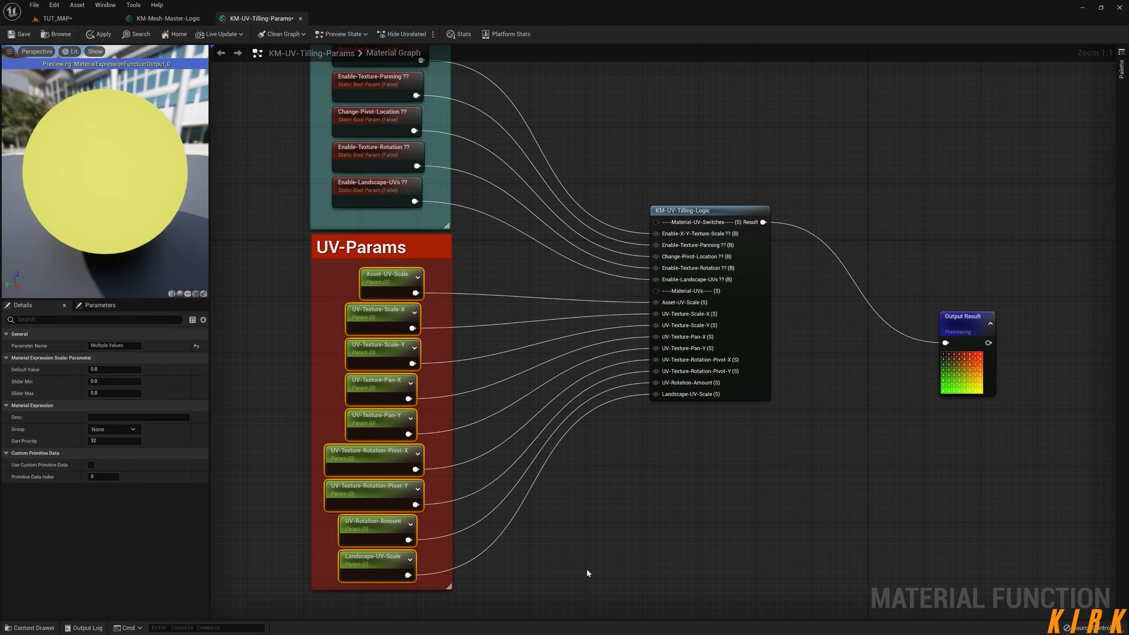
click(586, 573)
Step: Examine the UV-Switches and UV-Params groups and their connections to the KM-UV-Tilling-Logic node
scroll(591, 534, down, 2)
right_drag(572, 536, 567, 479)
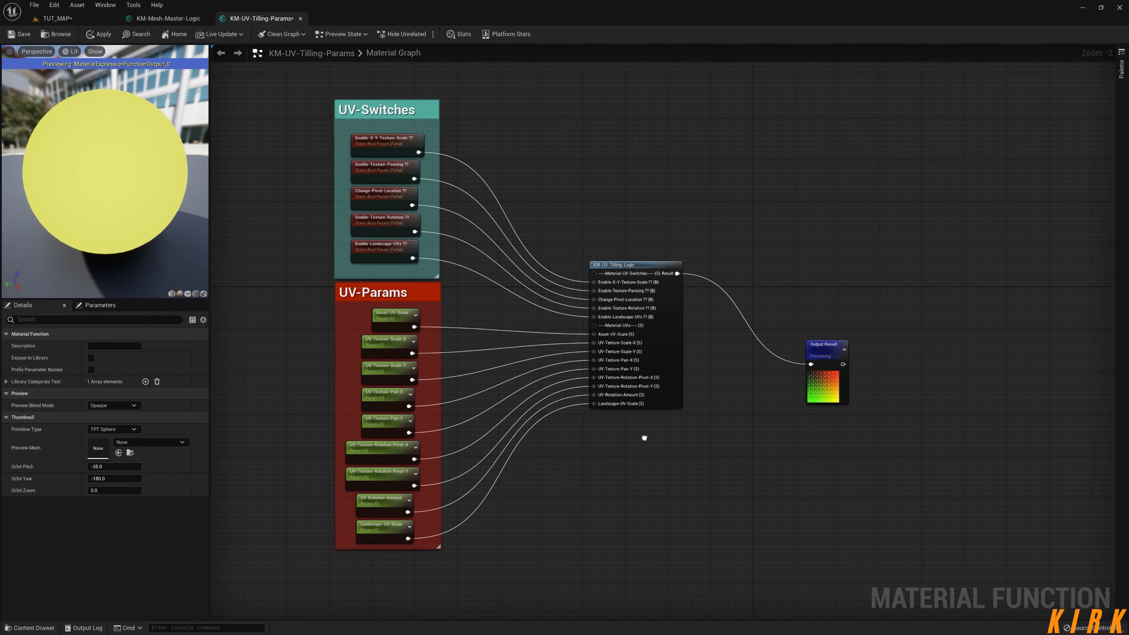
scroll(621, 446, up, 2)
right_drag(538, 308, 520, 388)
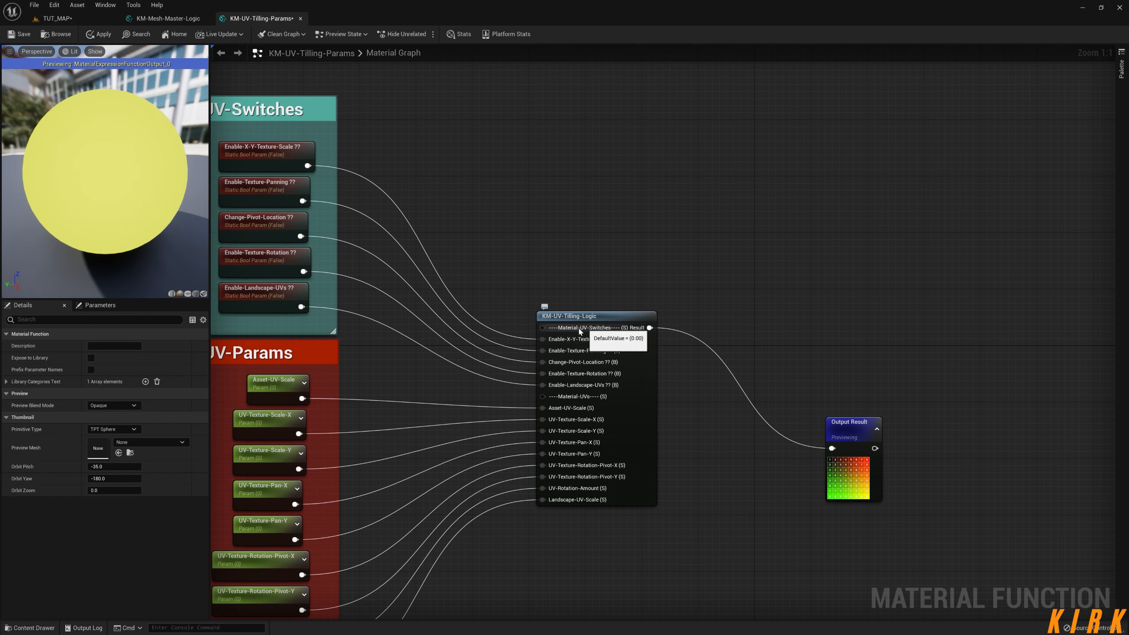
right_drag(500, 510, 610, 428)
right_drag(510, 403, 559, 470)
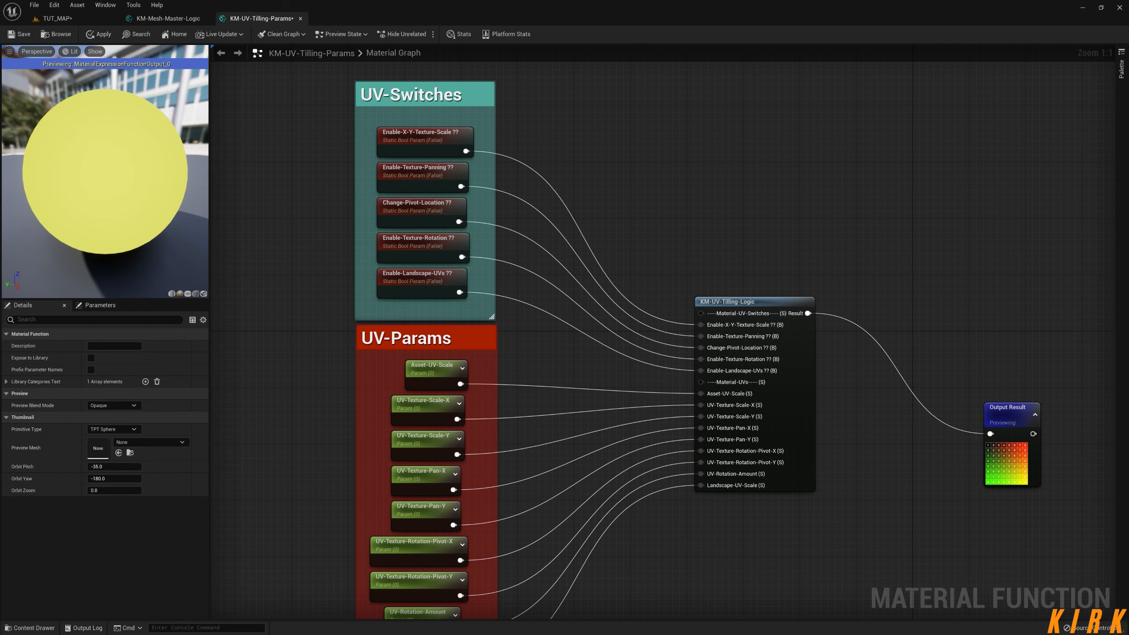
right_drag(520, 451, 541, 402)
drag(596, 70, 273, 598)
click(608, 371)
right_drag(579, 306, 591, 451)
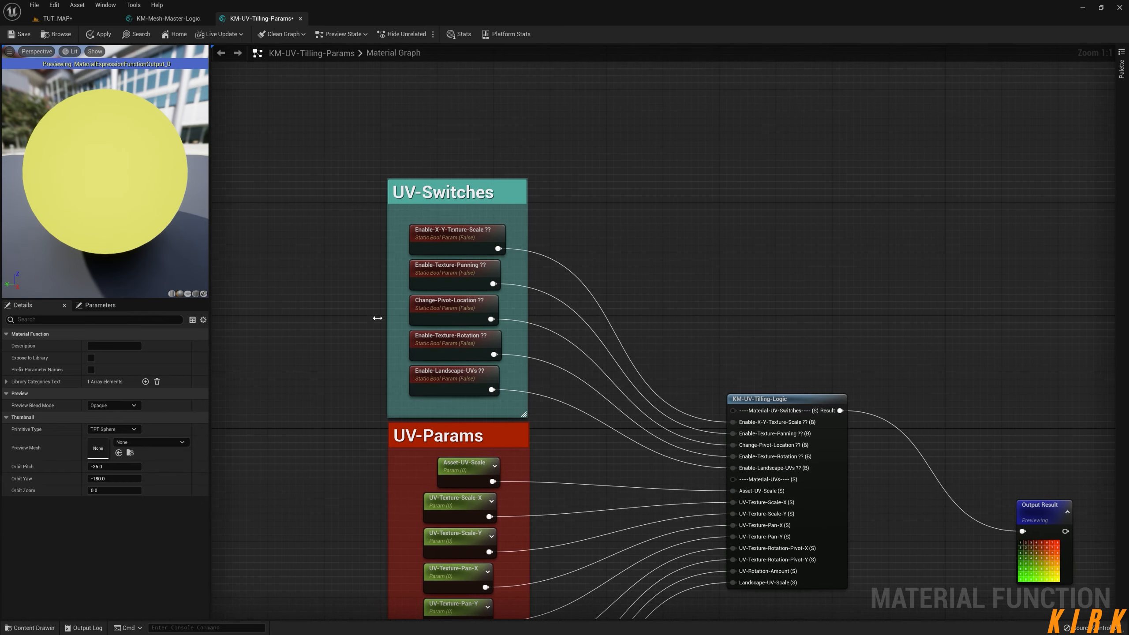
Step: Set the parameter group of Enable-X-Y-Texture-Scale ?? to 00-UV-Tilling-Switches
click(455, 234)
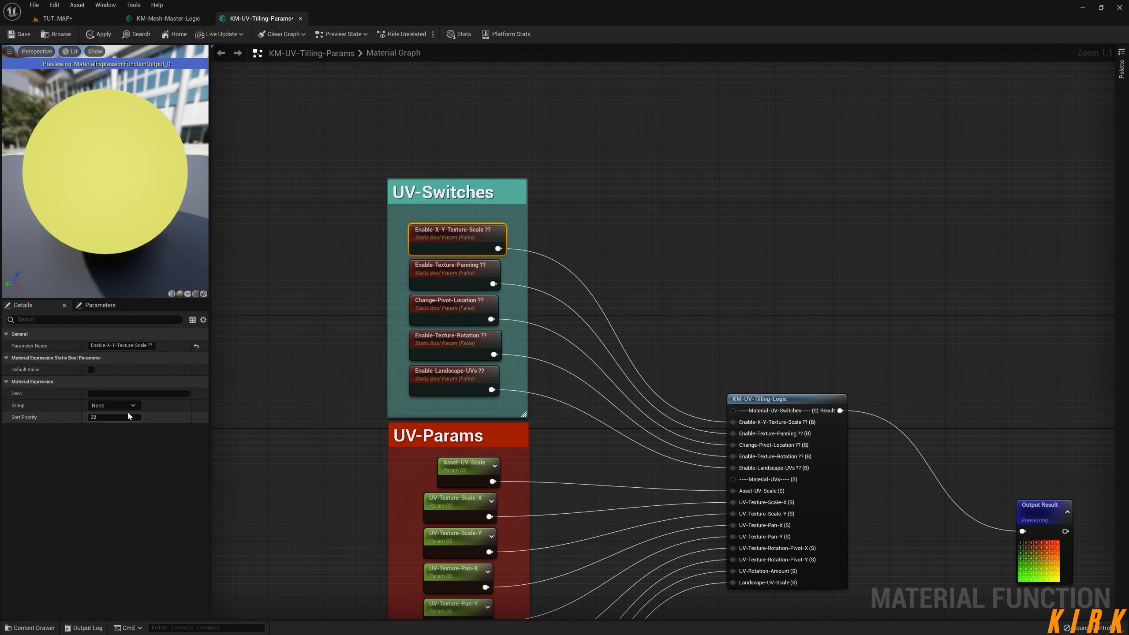
click(103, 406)
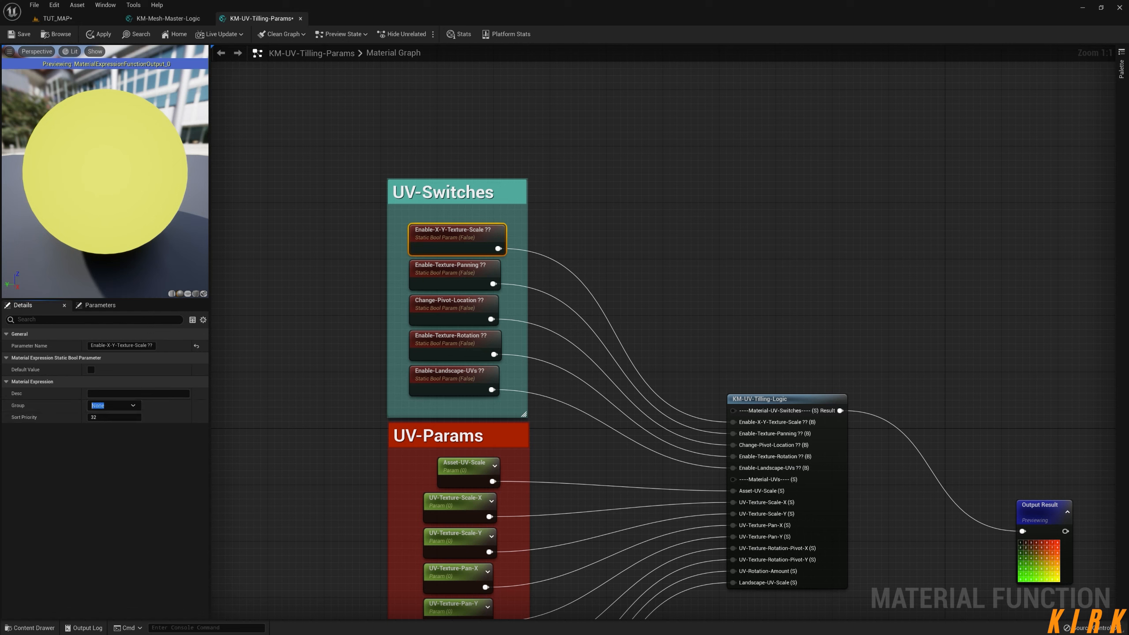
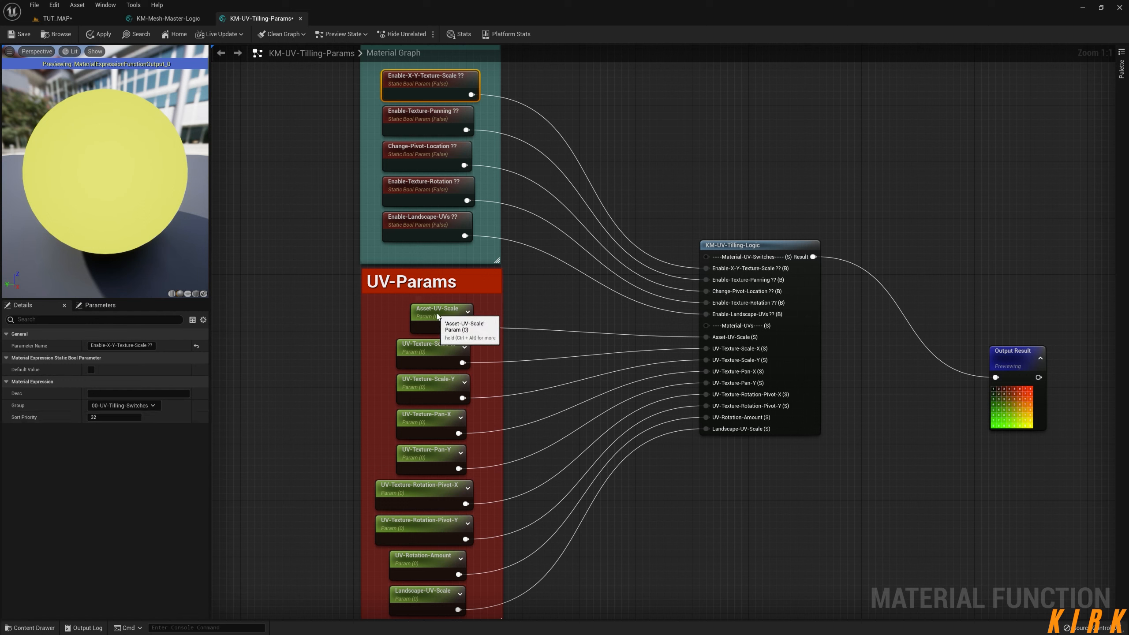
Step: Assign the Asset-UV-Scale parameter to a new group named 01-UV-Tilling-Params
click(423, 317)
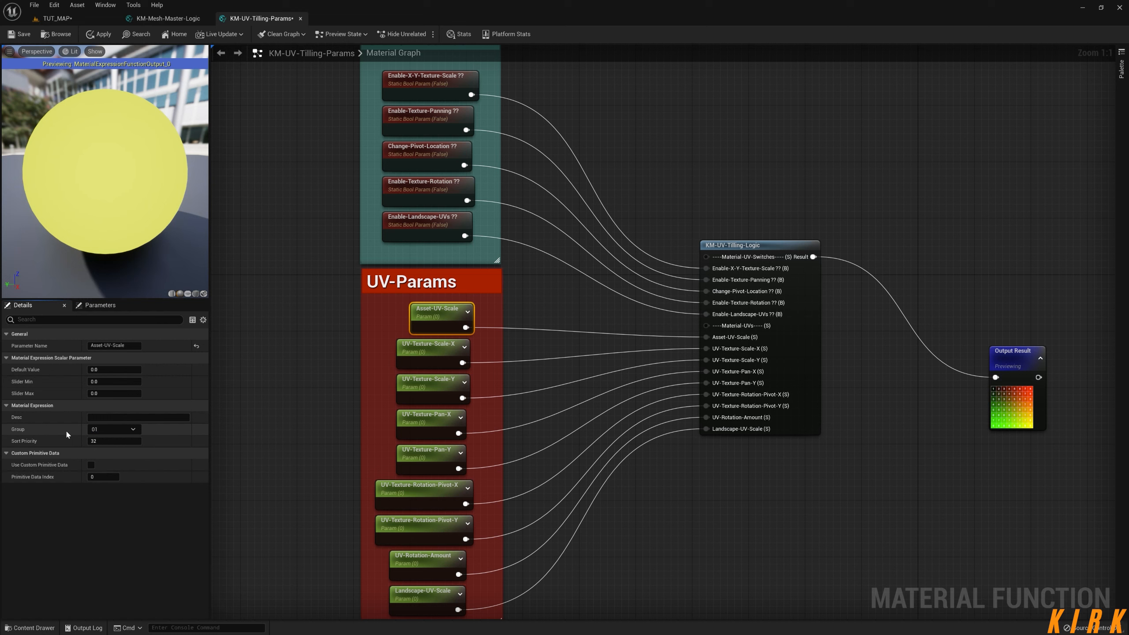
text(01-UV-Tilling-Params)
click(319, 456)
Step: Assign all nine parameters in the UV-Params comment to the existing 01-UV-Tilling-Params group
right_drag(383, 366, 354, 270)
drag(374, 242, 462, 524)
click(136, 430)
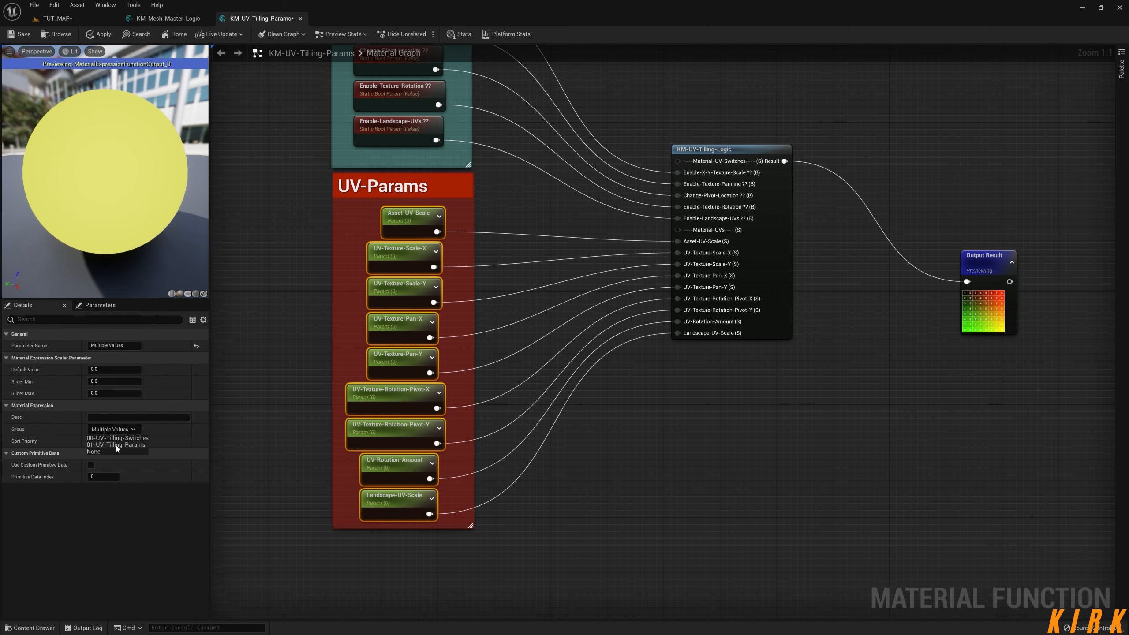
click(116, 446)
right_drag(260, 321, 254, 536)
right_drag(261, 425, 351, 392)
click(350, 390)
right_drag(327, 441, 311, 428)
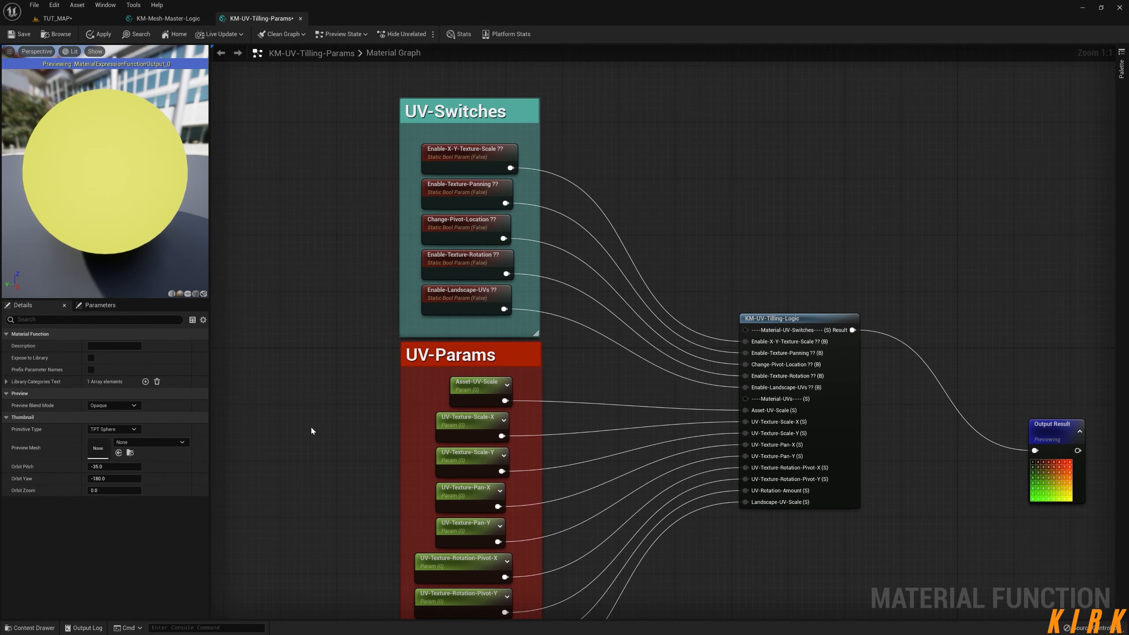
Step: Check the group and sort priority of the Enable-X-Y-Texture-Scale ?? parameter in the UV-Switches comment
right_drag(386, 369, 436, 291)
click(515, 93)
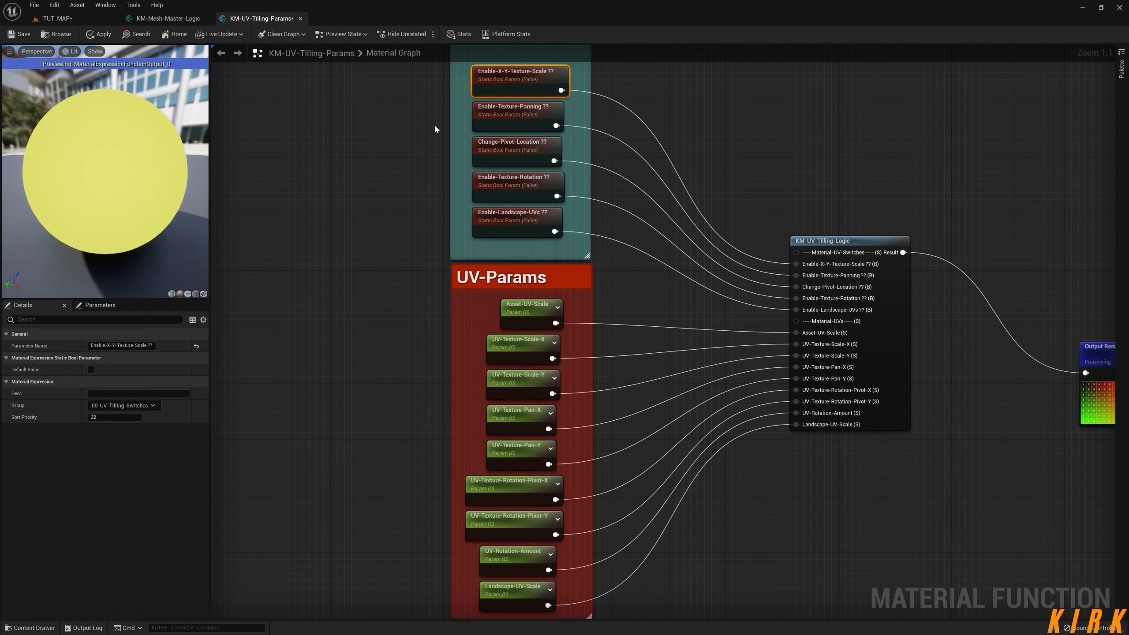
right_drag(435, 179, 359, 217)
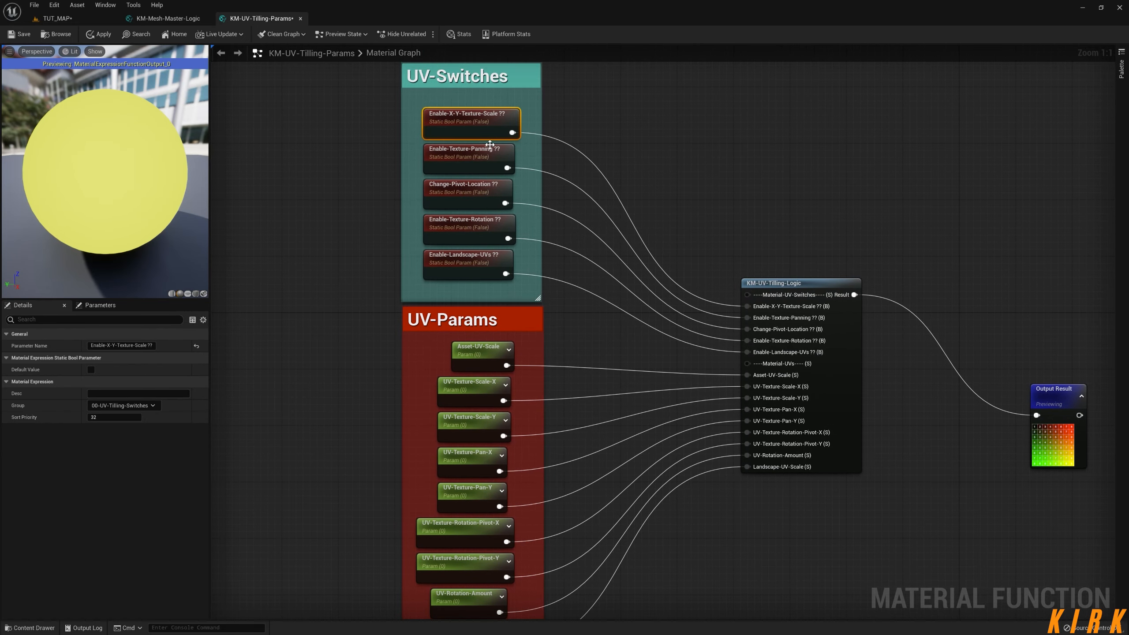
click(367, 235)
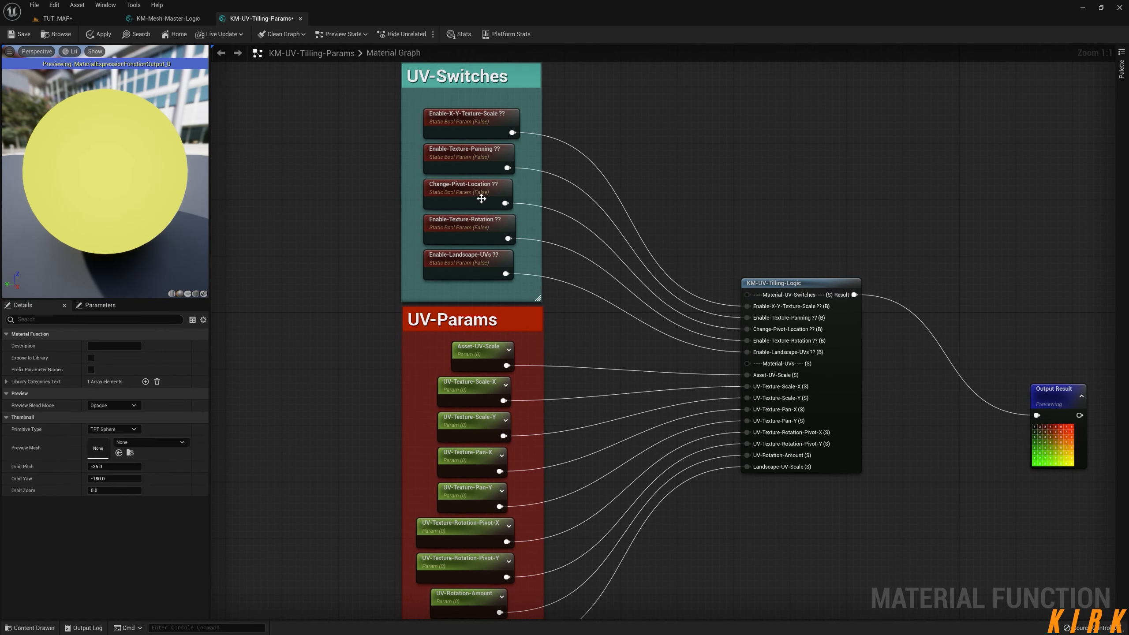
click(471, 161)
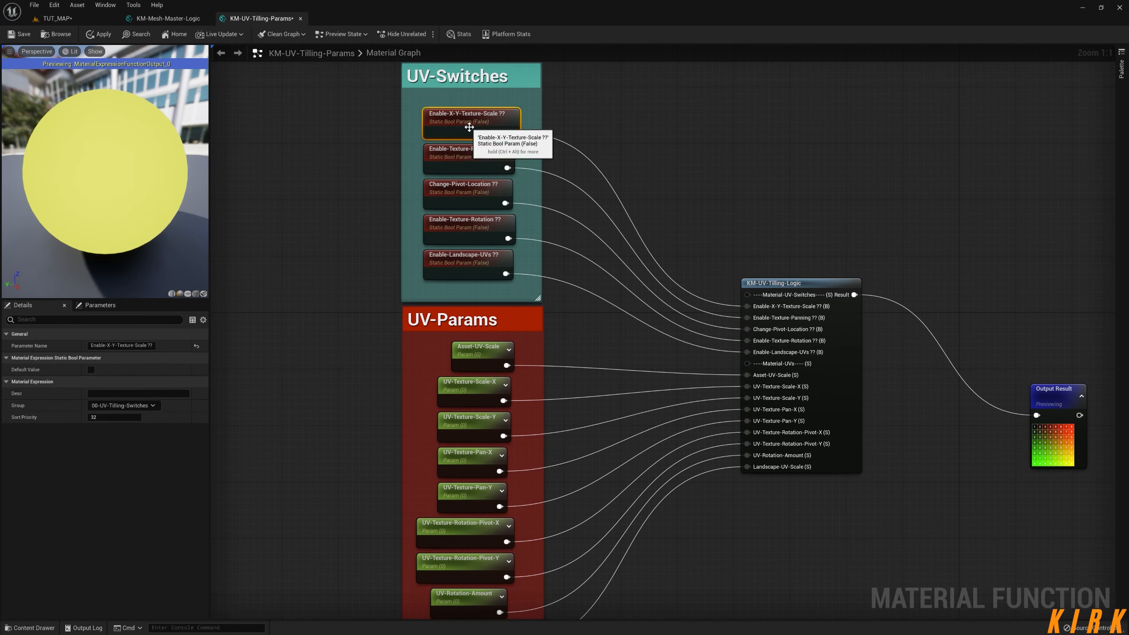
Step: Set the sort priority of Change-Pivot-Location ?? to 3 and of Enable-Texture-Rotation ?? to 4, and select Enable-Landscape-UVs ??
click(438, 206)
click(129, 417)
text(3)
click(442, 240)
click(118, 418)
text(4)
click(443, 274)
Step: Rename the Change-Pivot-Location ?? parameter to Change-Rotation-Pivot-Location ??
click(463, 196)
click(109, 345)
text(Rotation-)
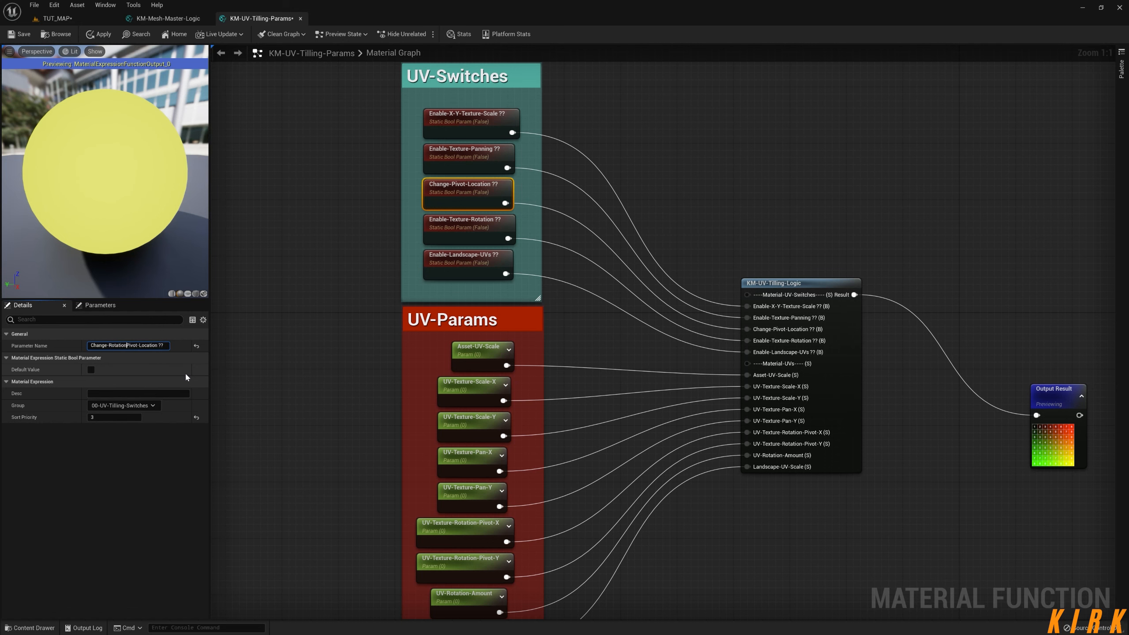
click(291, 303)
Step: Set the sort priority of Asset-UV-Scale to 6 and of UV-Texture-Scale-X to 7 in the UV-Params comment
right_drag(615, 390, 617, 361)
right_drag(481, 380, 486, 251)
click(488, 199)
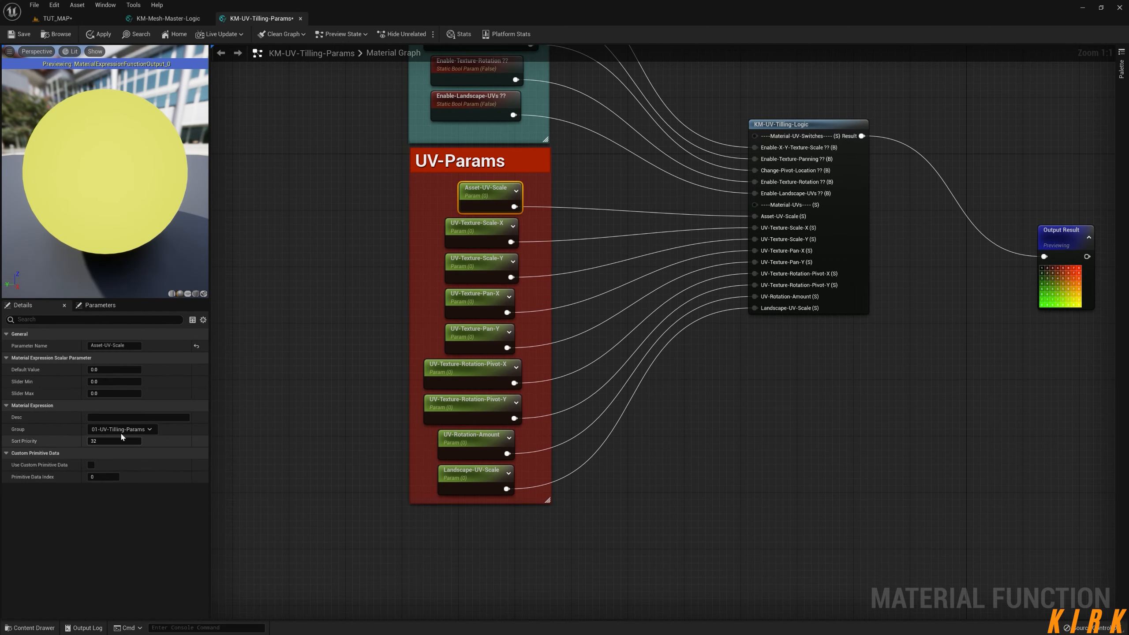
click(123, 440)
text(6)
click(477, 449)
click(338, 320)
click(485, 233)
click(116, 441)
text(7)
Step: Set the sort priorities of UV-Texture-Scale-Y, UV-Texture-Pan-X and UV-Texture-Pan-Y to 8, 9 and 10
click(479, 269)
click(116, 441)
text(8)
click(478, 306)
click(117, 441)
text(9)
click(479, 340)
click(117, 441)
text(10)
Step: Continue the sort priority numbering on the rotation pivot, rotation amount and landscape scale parameters in UV-Params
click(471, 375)
click(471, 411)
click(116, 441)
click(471, 474)
click(706, 498)
Step: Move the Output Result node up beside the KM-UV-Tilling-Logic node and apply the function's changes
scroll(706, 497, down, 2)
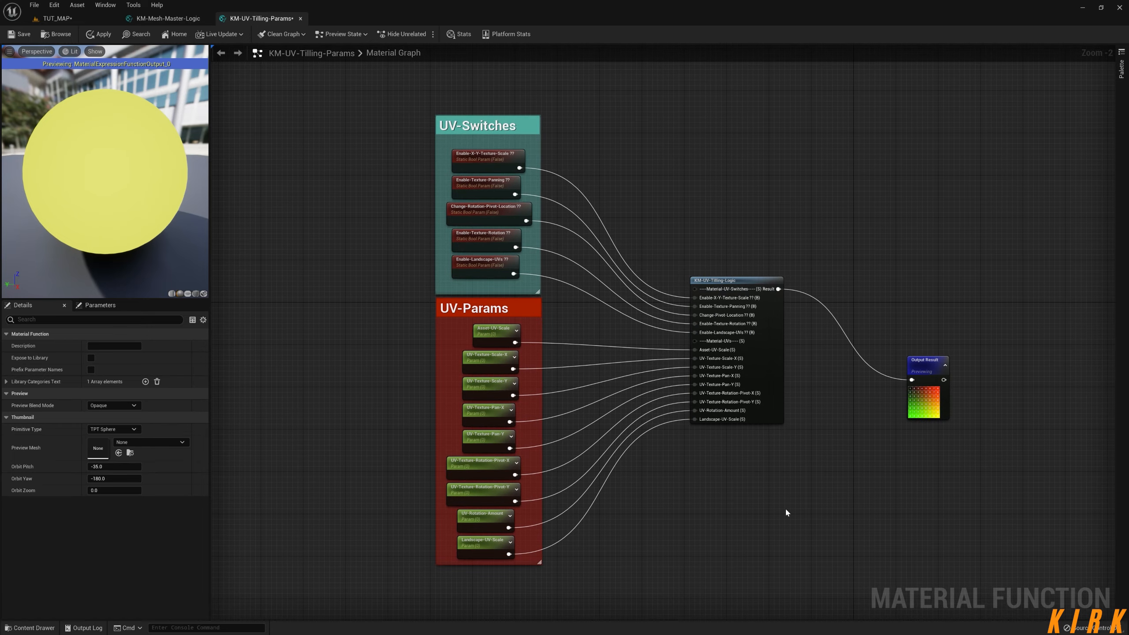
right_drag(787, 511, 756, 479)
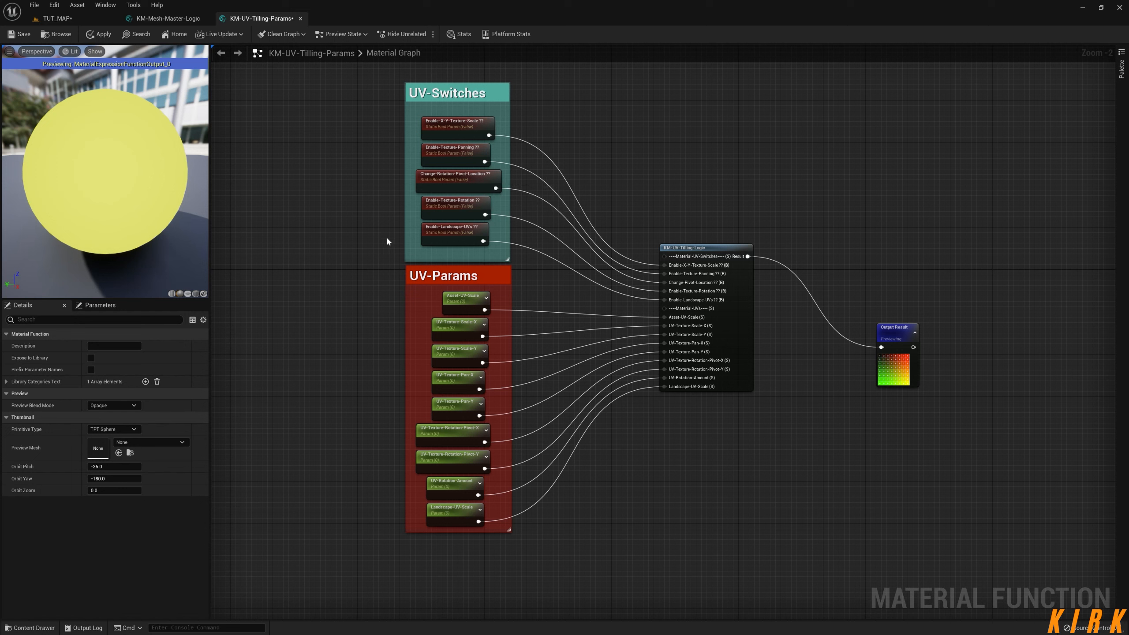
right_drag(566, 354, 496, 339)
right_drag(692, 434, 670, 419)
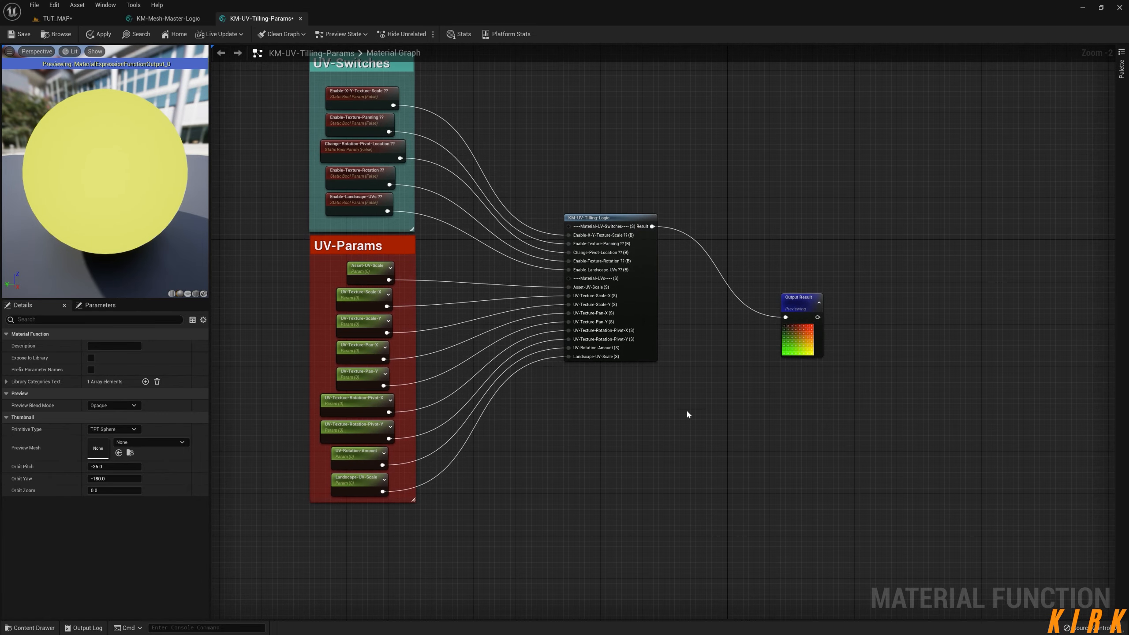
drag(800, 310, 732, 229)
right_drag(700, 354, 829, 390)
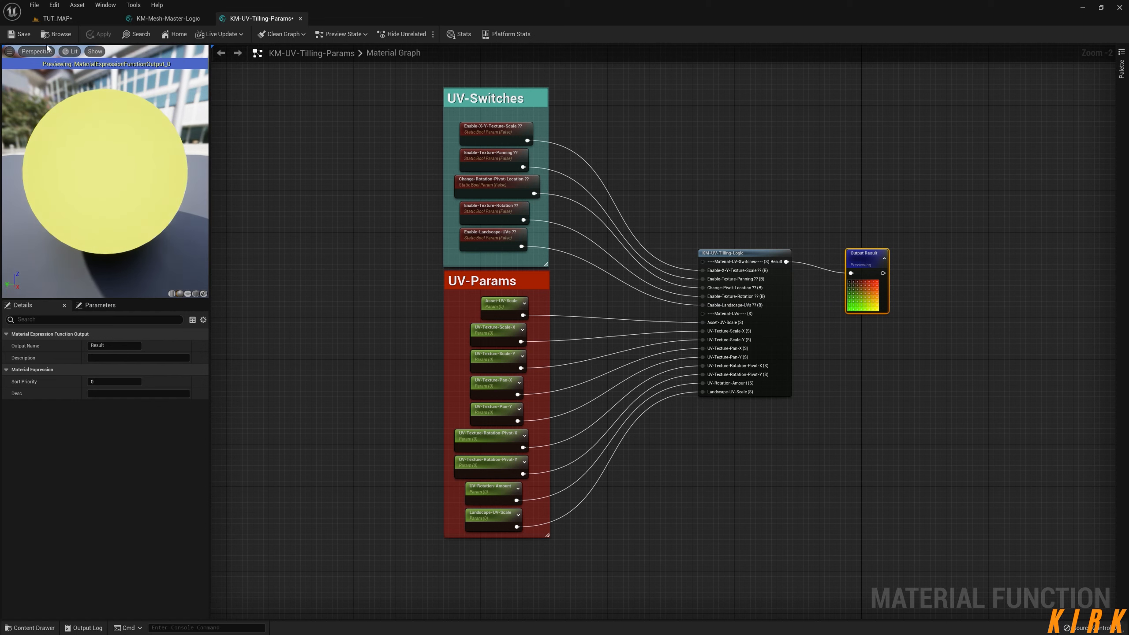
Step: Expose the KM-UV-Tilling-Params function to the library, then apply and save it
right_click(361, 324)
click(330, 331)
click(404, 332)
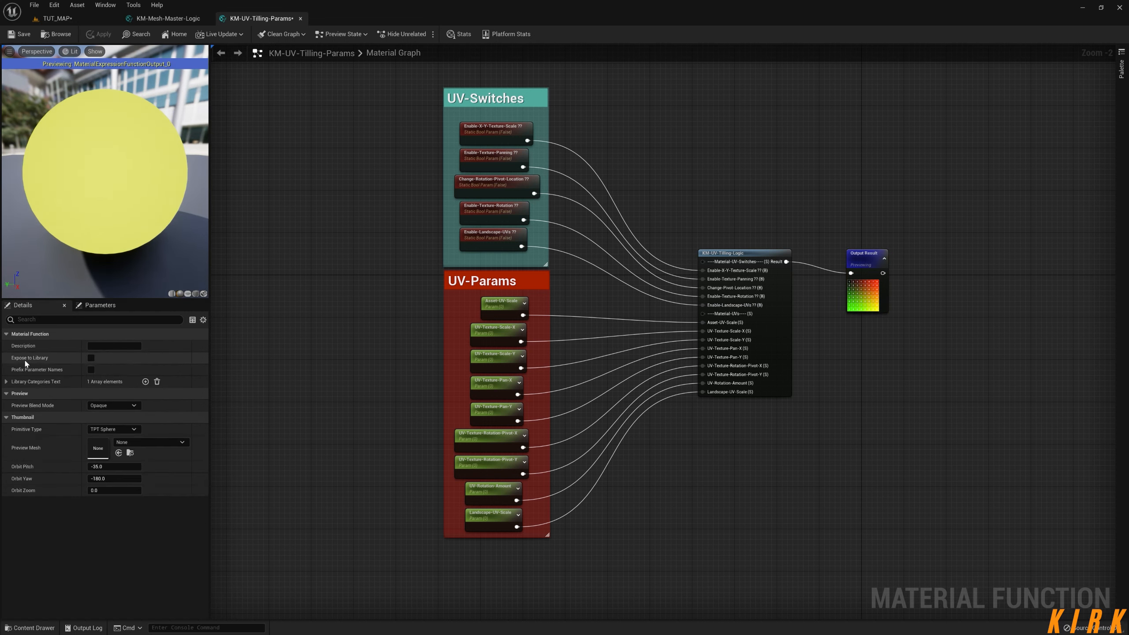
click(91, 358)
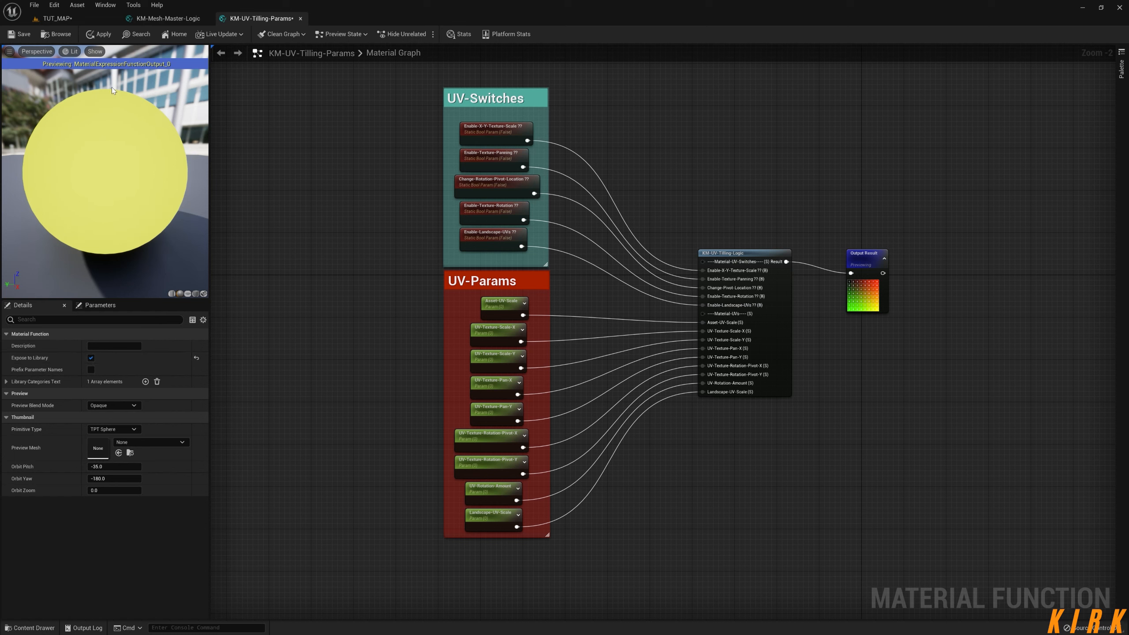
click(99, 35)
click(22, 35)
Step: Add the KM-UV-Tilling-Params function to the KM-Mesh-Master-Logic graph, just below the Material-UVs comment
click(189, 18)
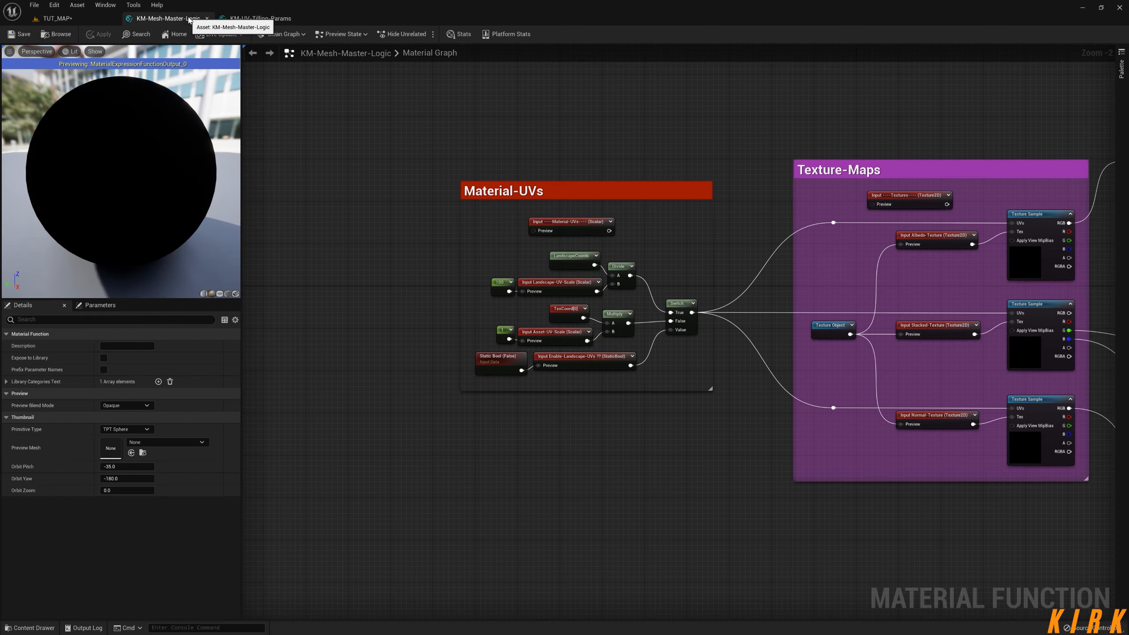
right_drag(586, 370, 427, 337)
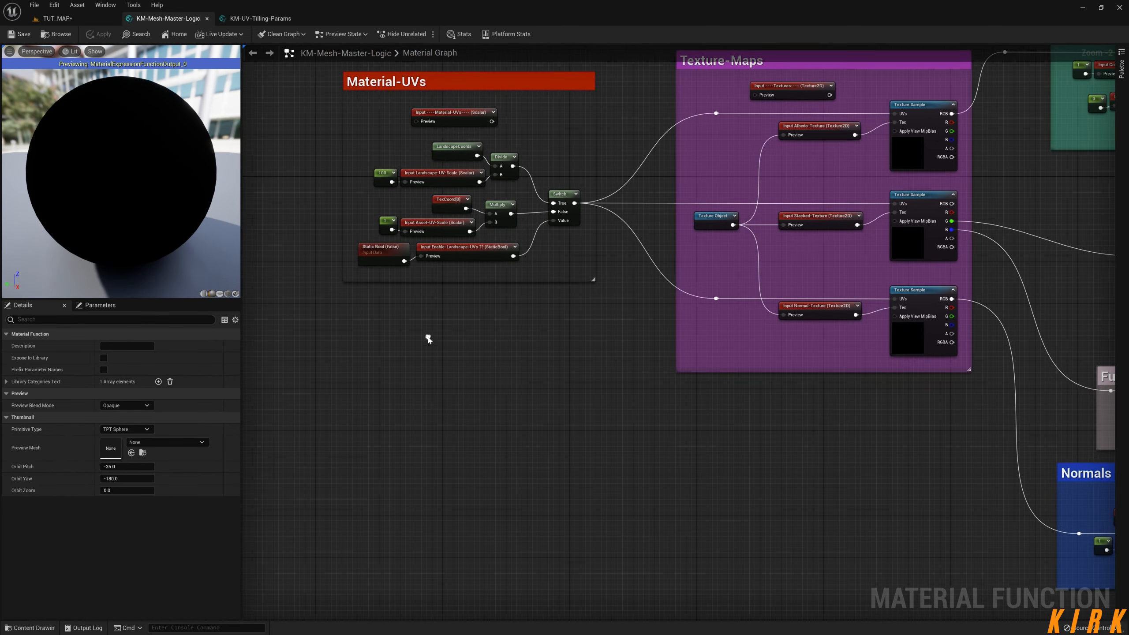
right_click(461, 348)
text(KM)
key(Up)
key(Up)
key(Up)
key(Down)
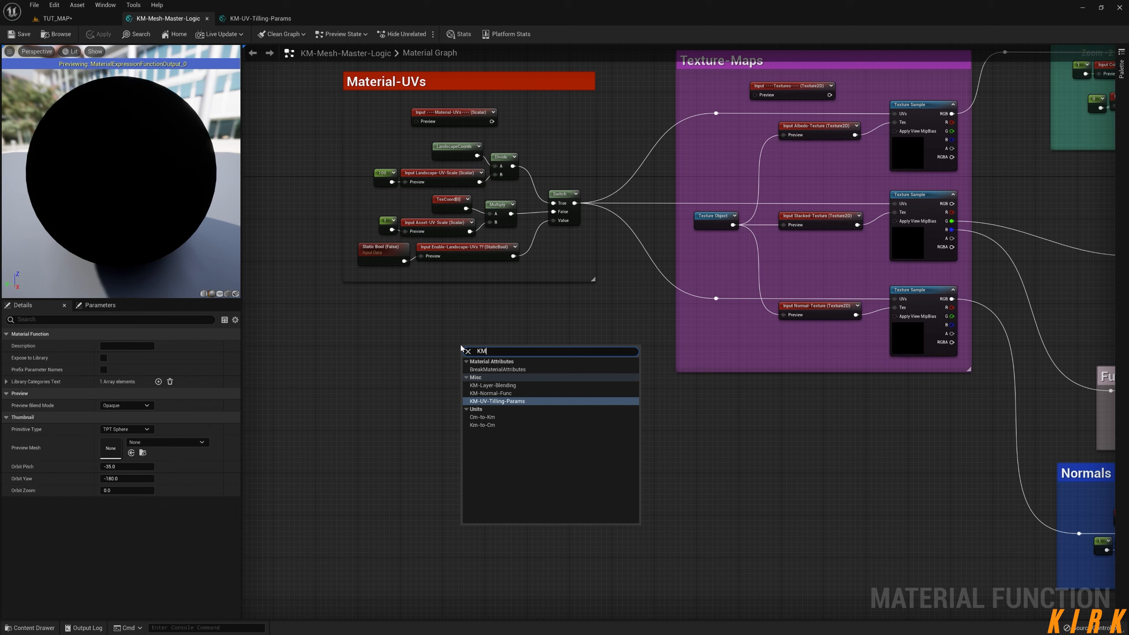
key(Return)
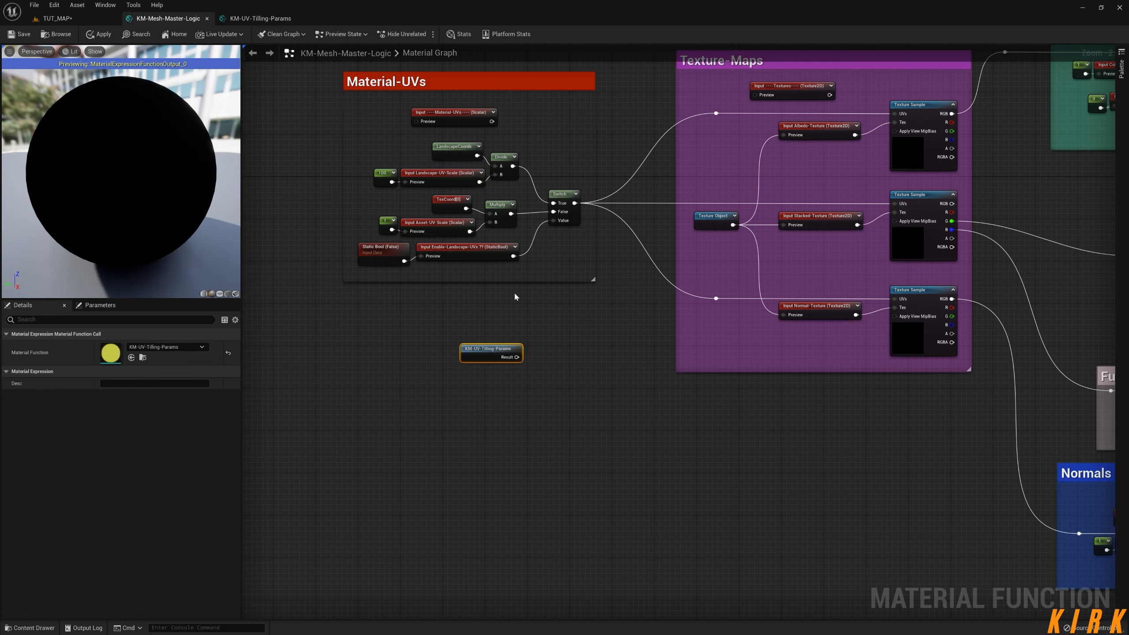
drag(498, 346, 492, 322)
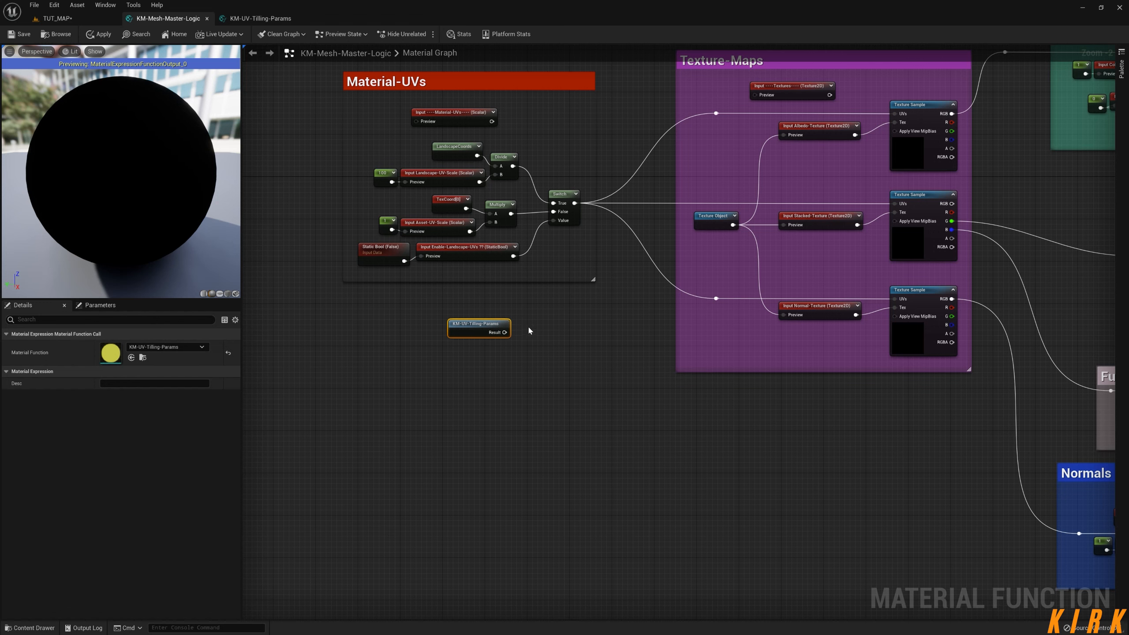
Step: Transfer the Switch node's output connections to KM-UV-Tilling-Params and place that node between the Material-UVs and Texture-Maps comments
right_drag(545, 326, 598, 371)
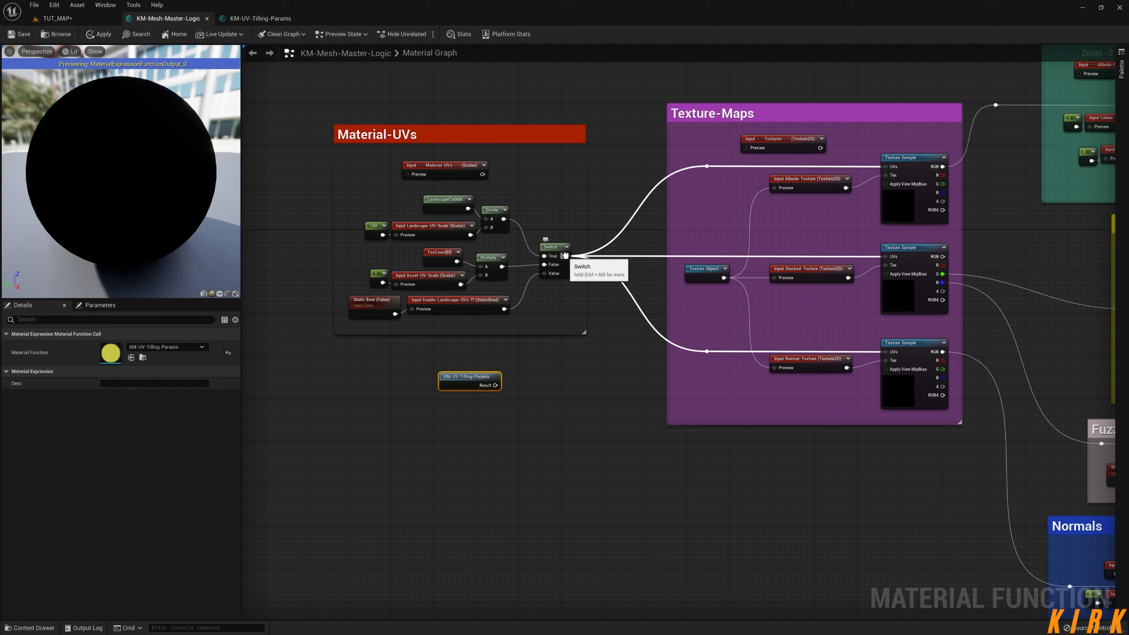
ctrl+drag(565, 256, 496, 385)
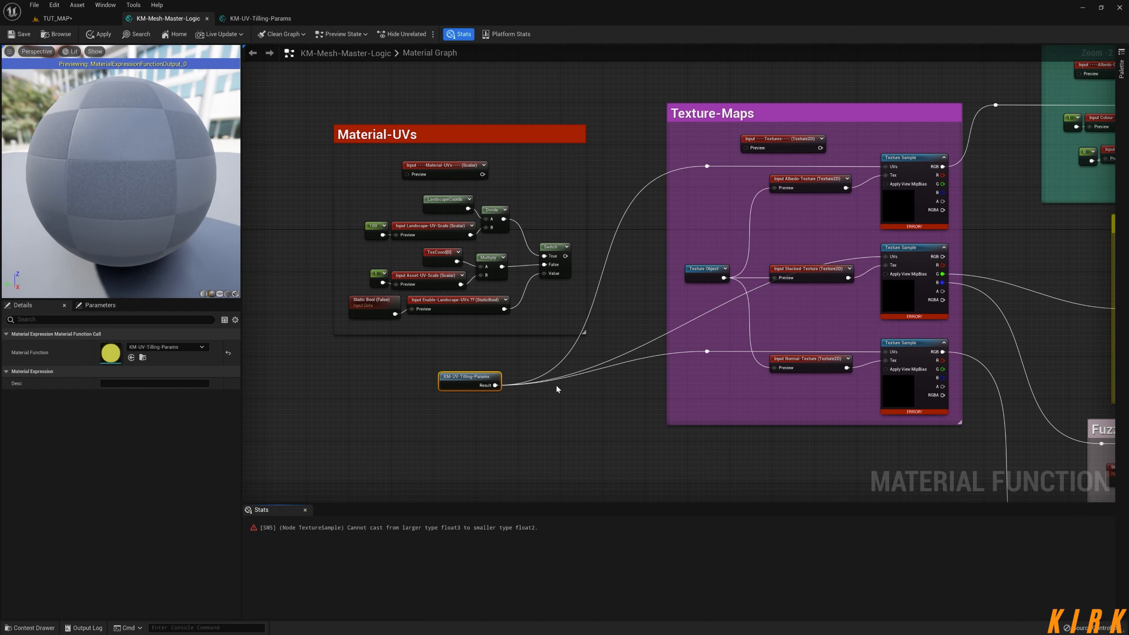
drag(524, 137, 418, 62)
drag(465, 376, 580, 250)
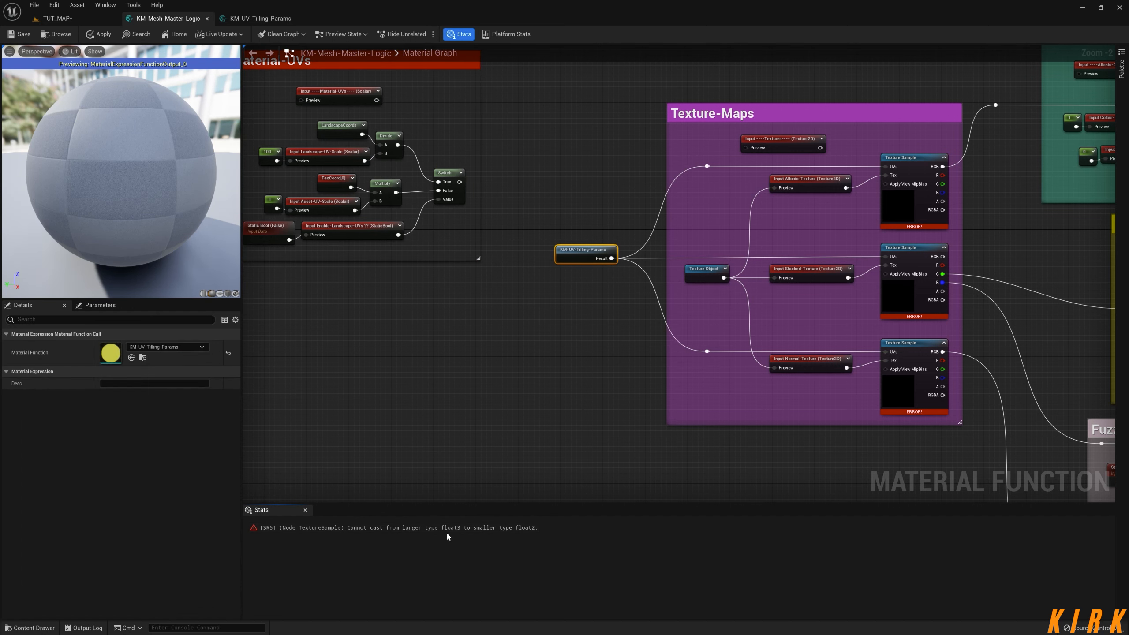
right_drag(628, 436, 580, 467)
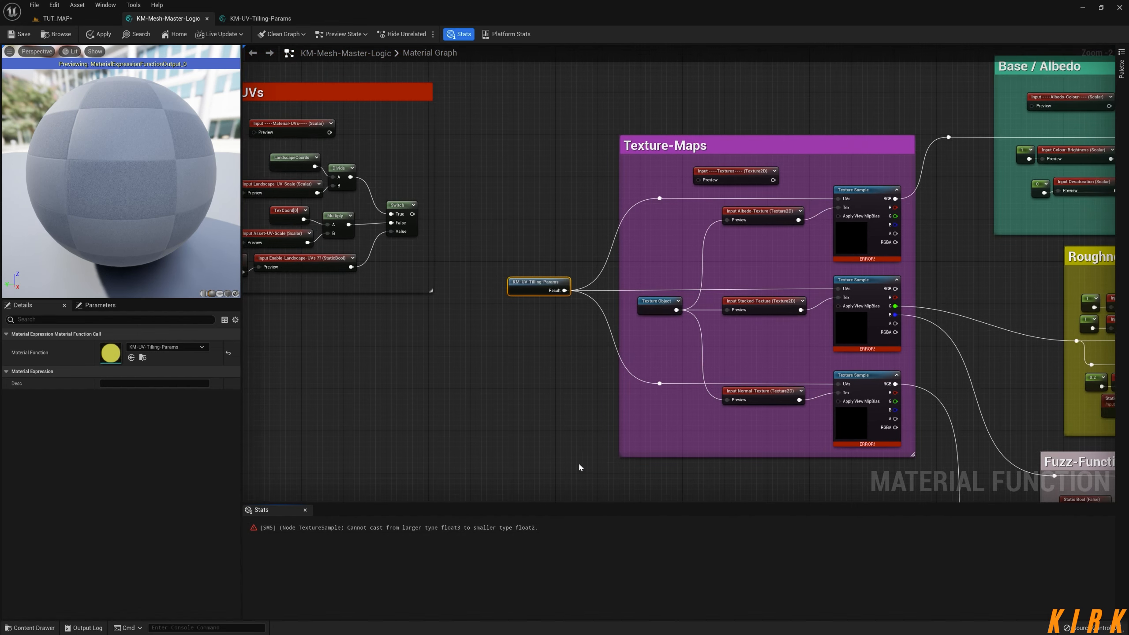
Step: Open the KM-UV-Tilling-Params function, nudge its Output Result node upward, and open the nested KM-UV-Tilling-Logic function
double_click(545, 287)
right_drag(687, 398, 621, 419)
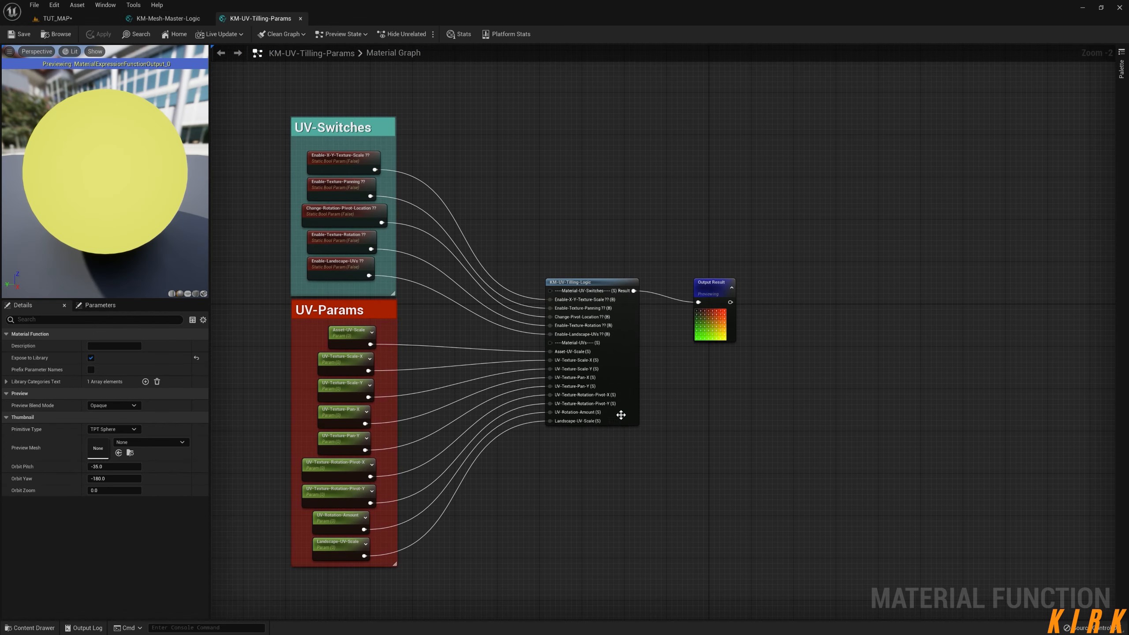
drag(708, 312, 692, 292)
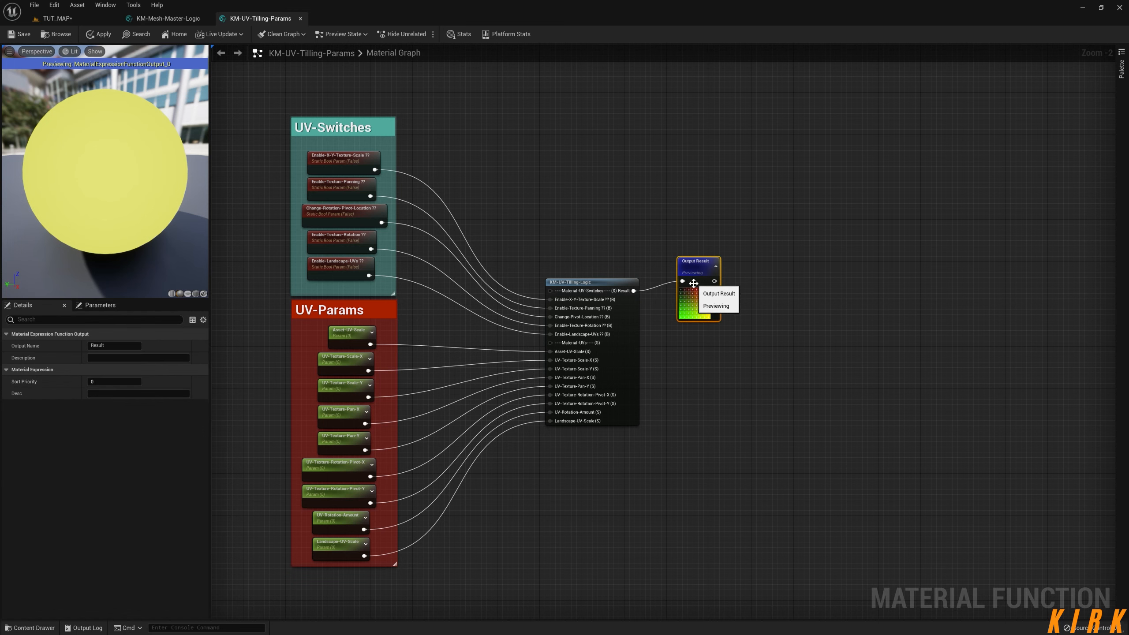
double_click(589, 287)
right_drag(421, 388, 555, 343)
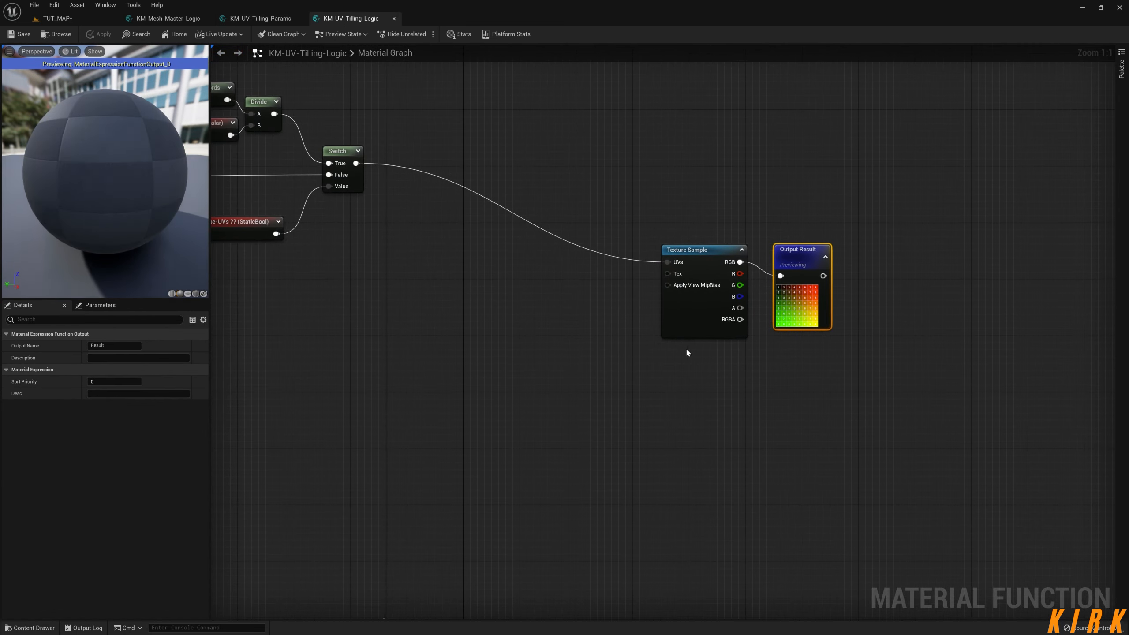
Step: Examine the Texture Sample feeding Output Result and compare it with the texture sample errors in KM-Mesh-Master-Logic
right_drag(704, 257, 745, 301)
drag(745, 302, 549, 239)
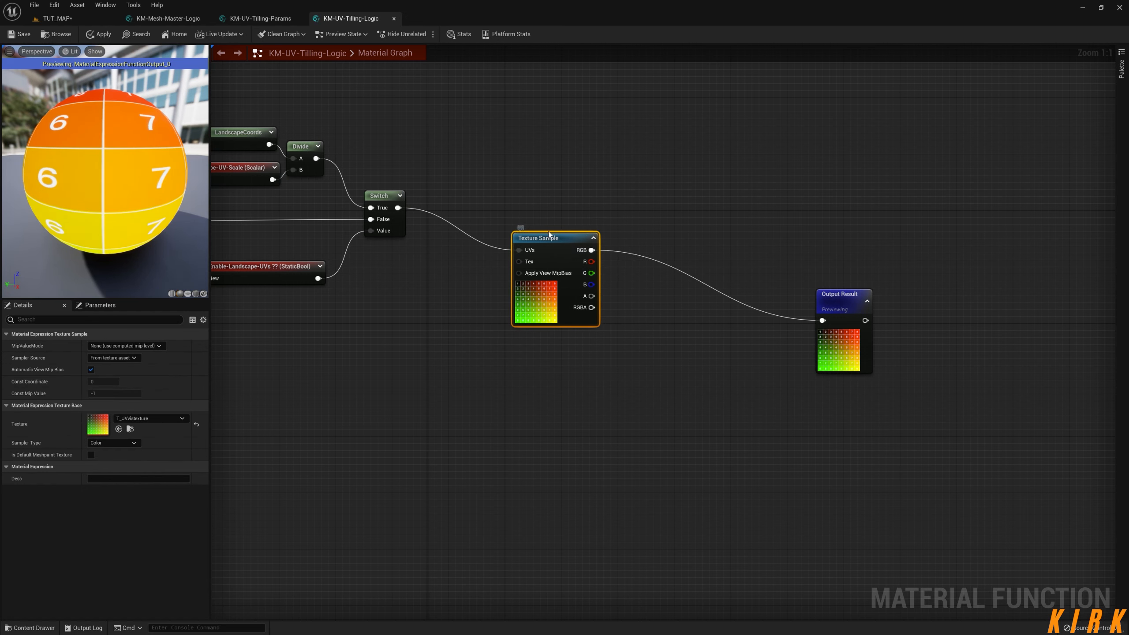
drag(559, 242, 489, 271)
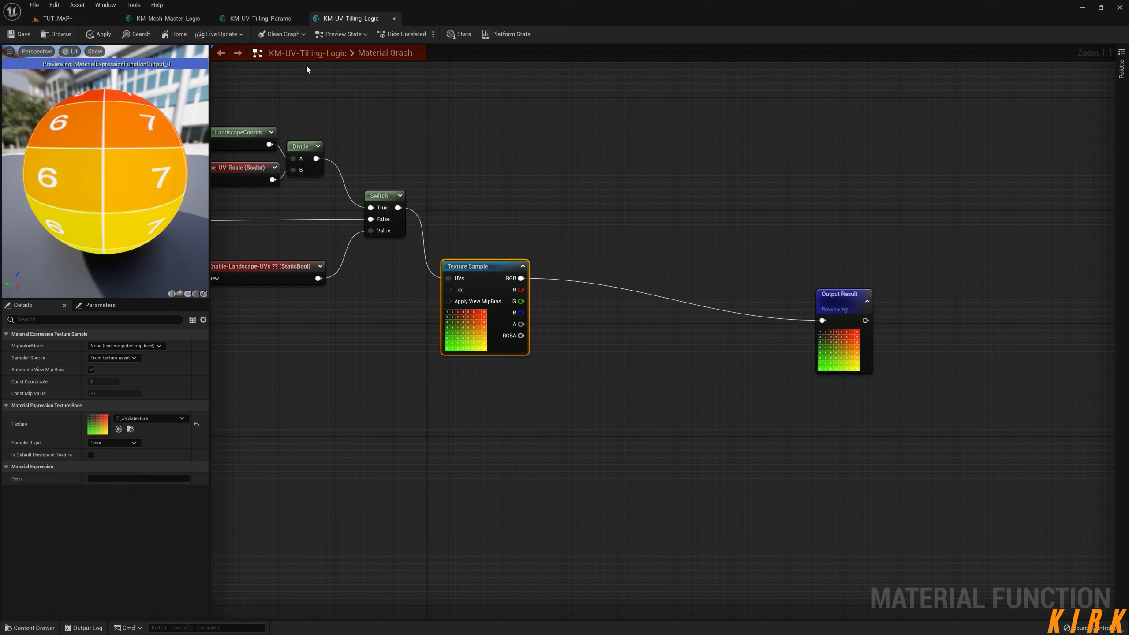
click(198, 18)
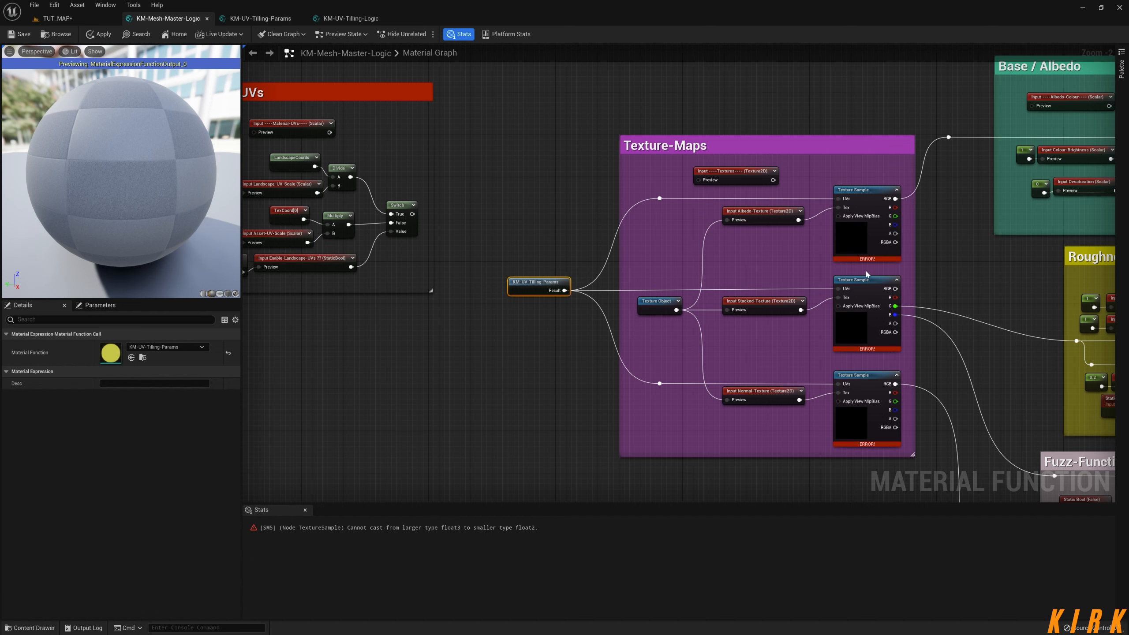
click(350, 18)
Step: Delete the Texture Sample in KM-UV-Tilling-Logic and connect the Switch output directly to Output Result, placed beside it
drag(493, 273, 514, 259)
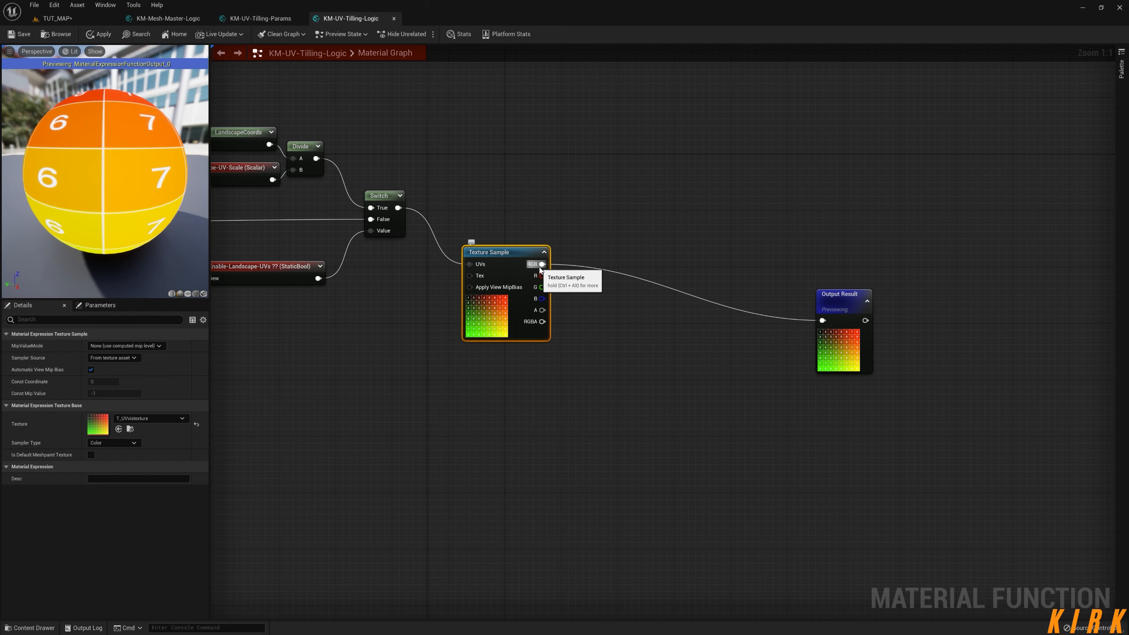
drag(508, 253, 522, 246)
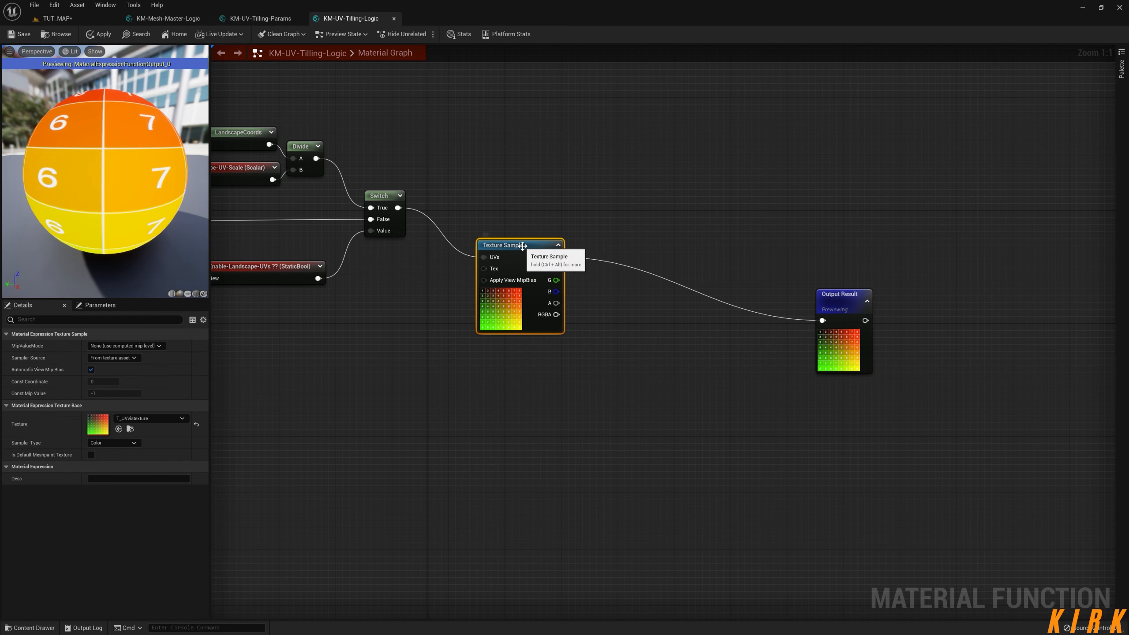
key(Delete)
drag(398, 208, 495, 183)
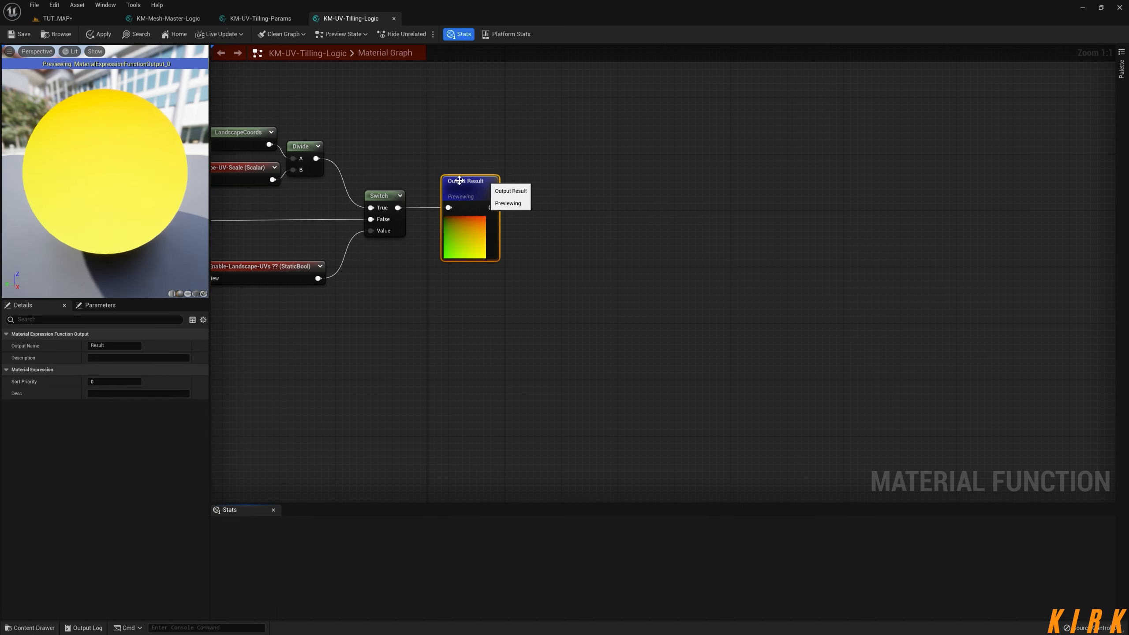
Step: Apply the changes to KM-UV-Tilling-Logic, apply and save KM-UV-Tilling-Params, and close both functions
click(99, 34)
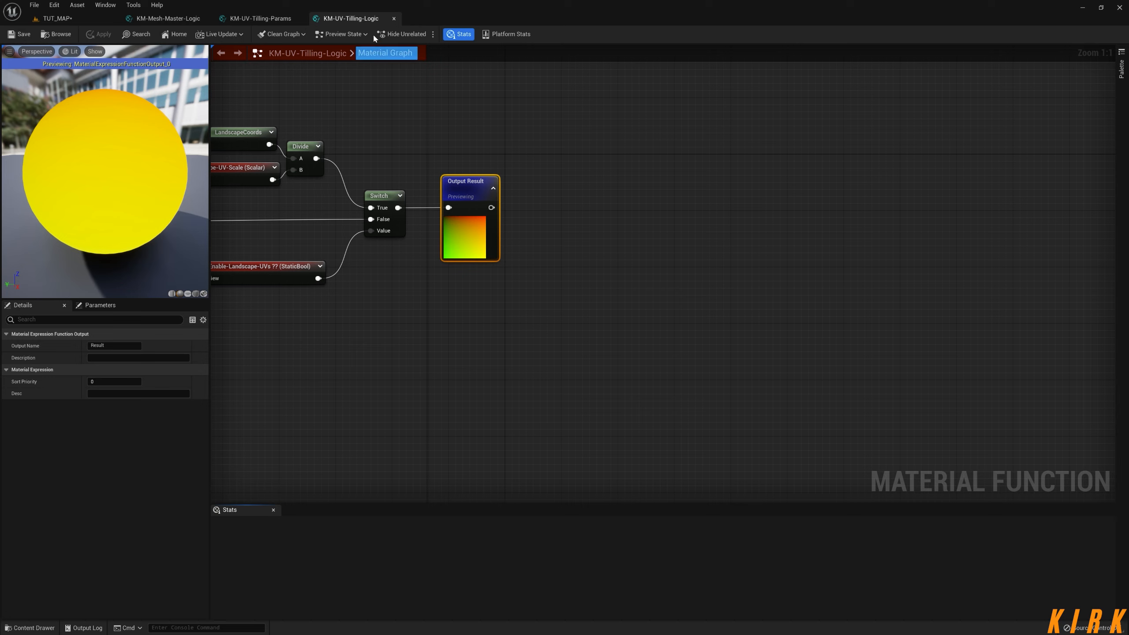
click(394, 19)
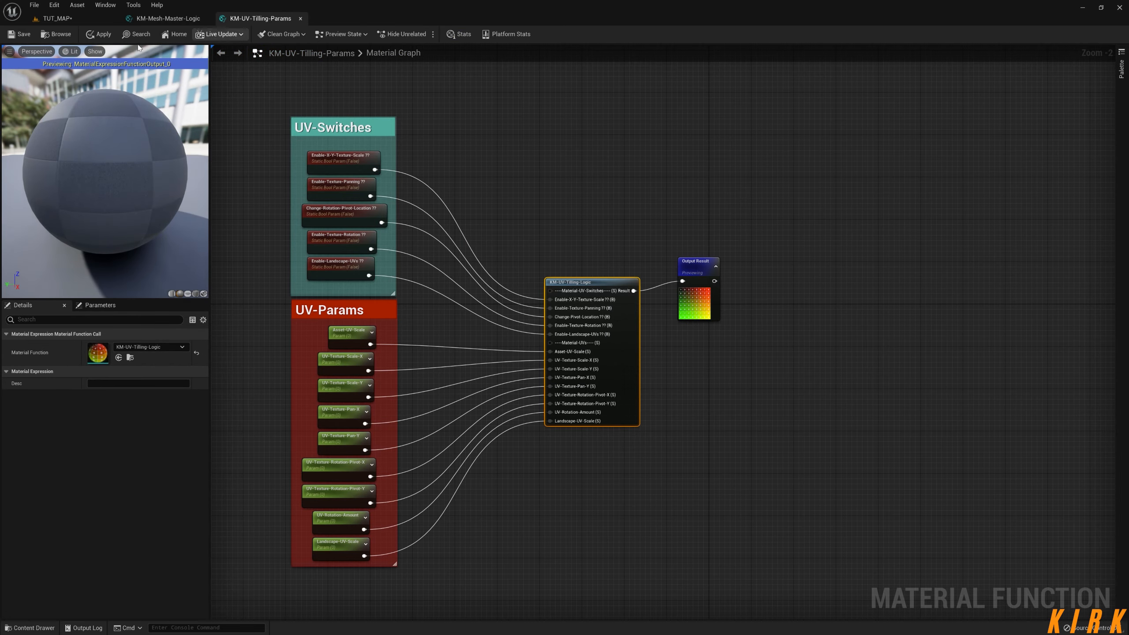
click(27, 37)
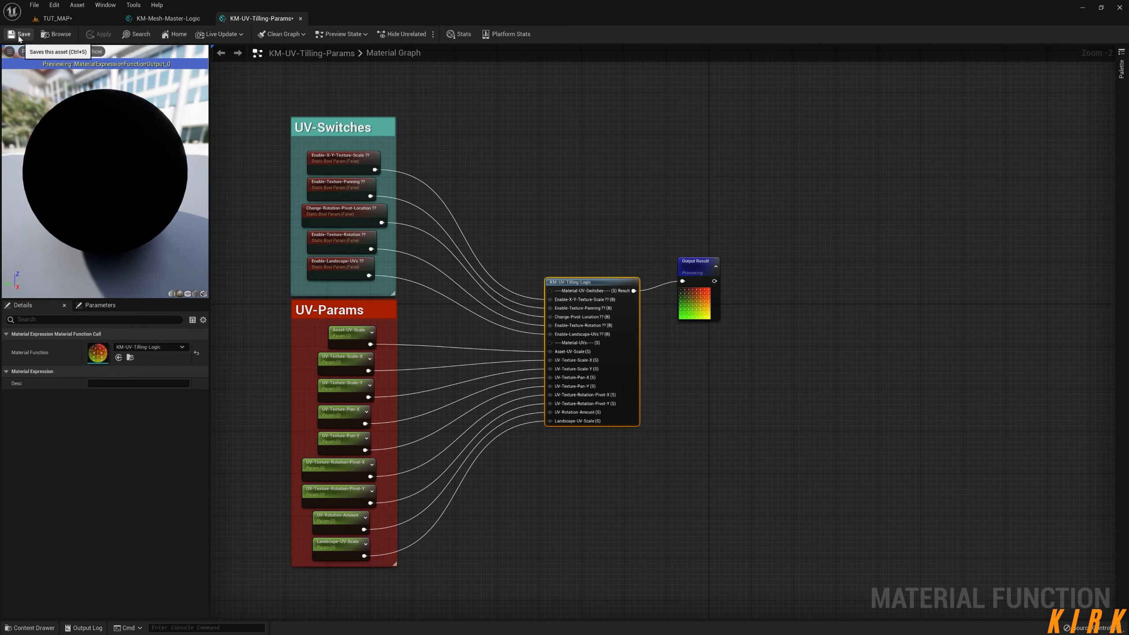
click(300, 18)
Step: Hide the Stats readout in KM-Mesh-Master-Logic, review the whole graph, and apply the function's changes
right_drag(549, 197, 434, 188)
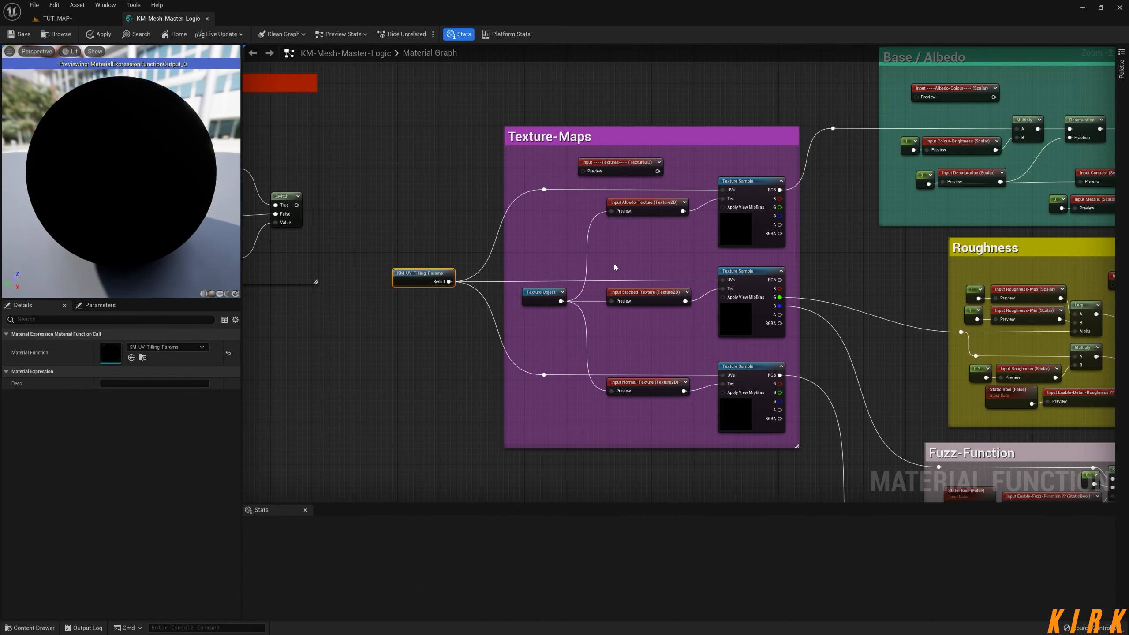
right_drag(853, 375, 625, 263)
scroll(685, 332, down, 3)
click(459, 34)
scroll(329, 54, up, 2)
right_drag(651, 350, 559, 232)
scroll(502, 218, down, 2)
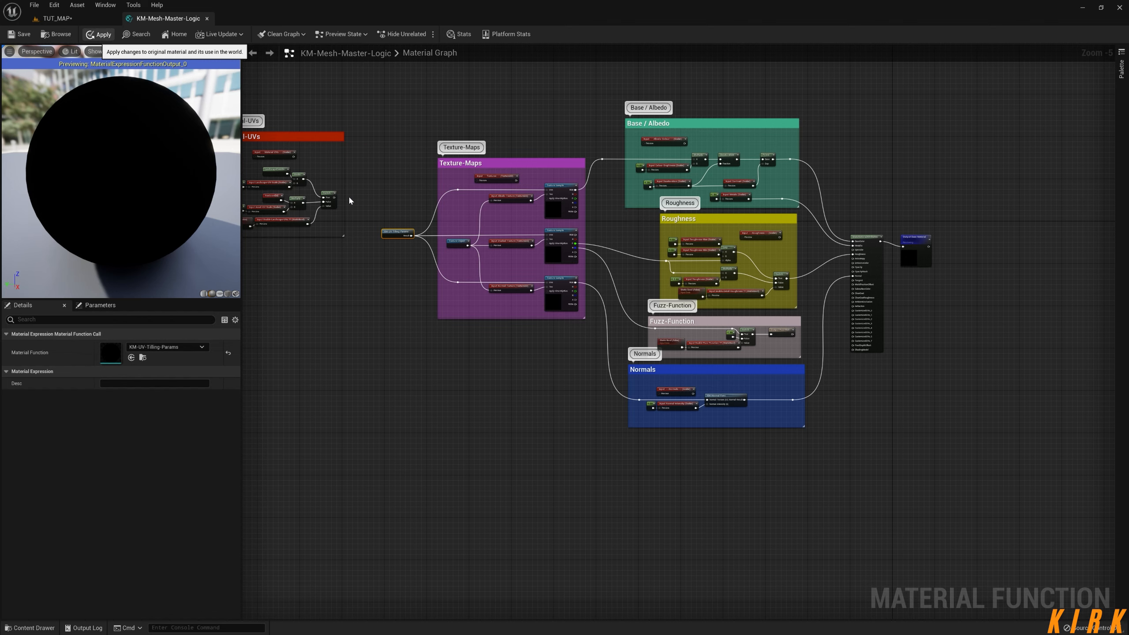
Step: Run the pending autosave immediately in TUT_MAP, and open the KM-Mesh-Testing material instance assigned to the sphere
click(71, 18)
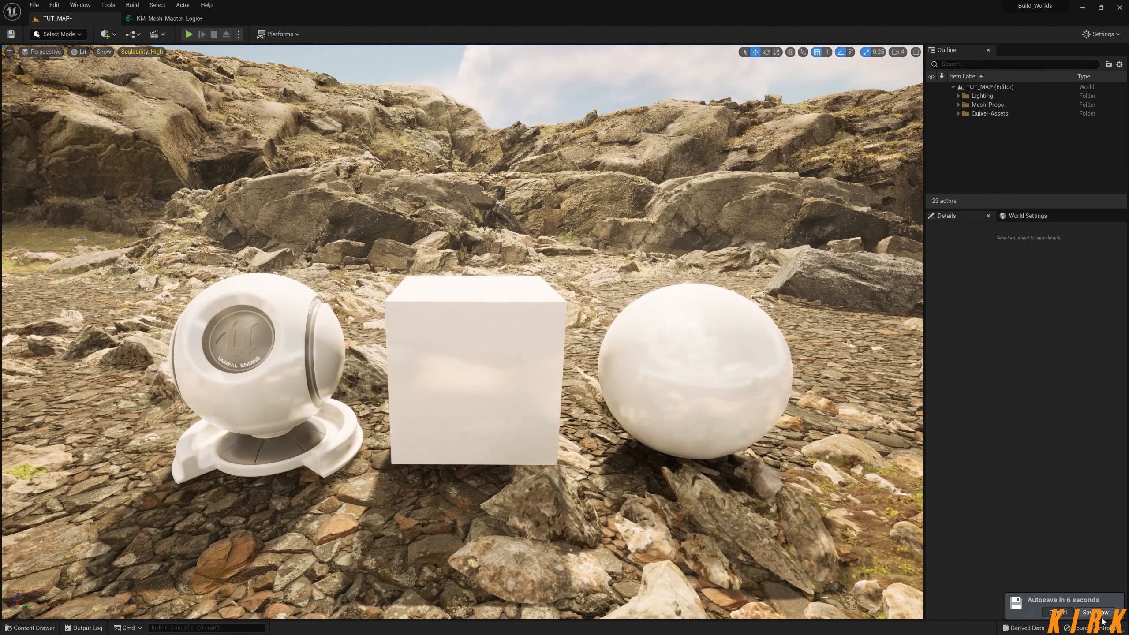
click(1105, 620)
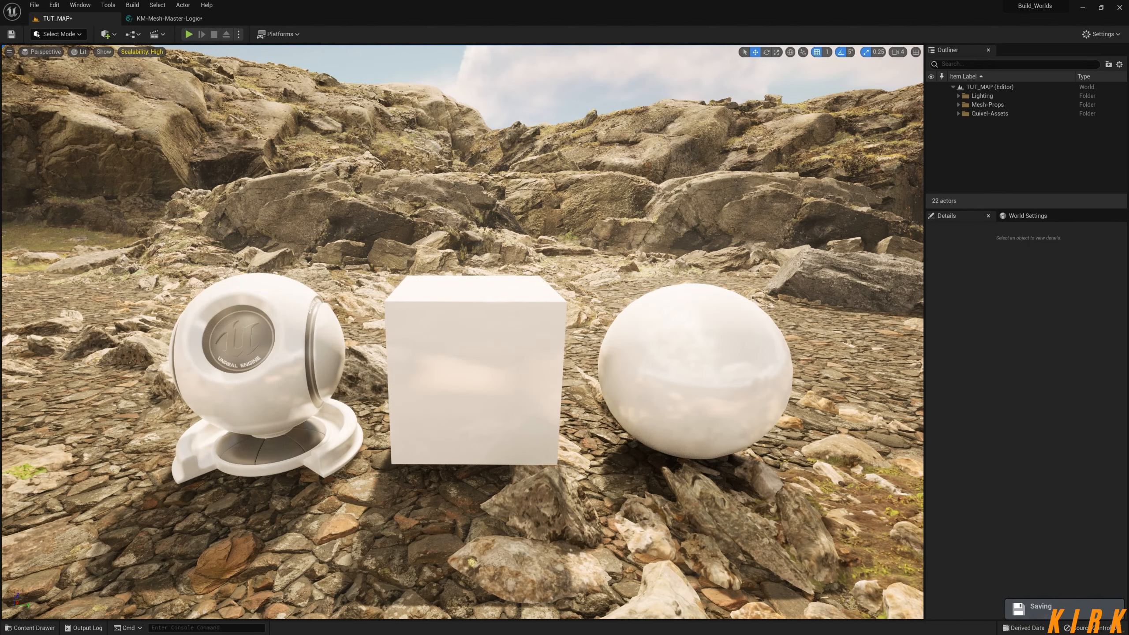
click(756, 405)
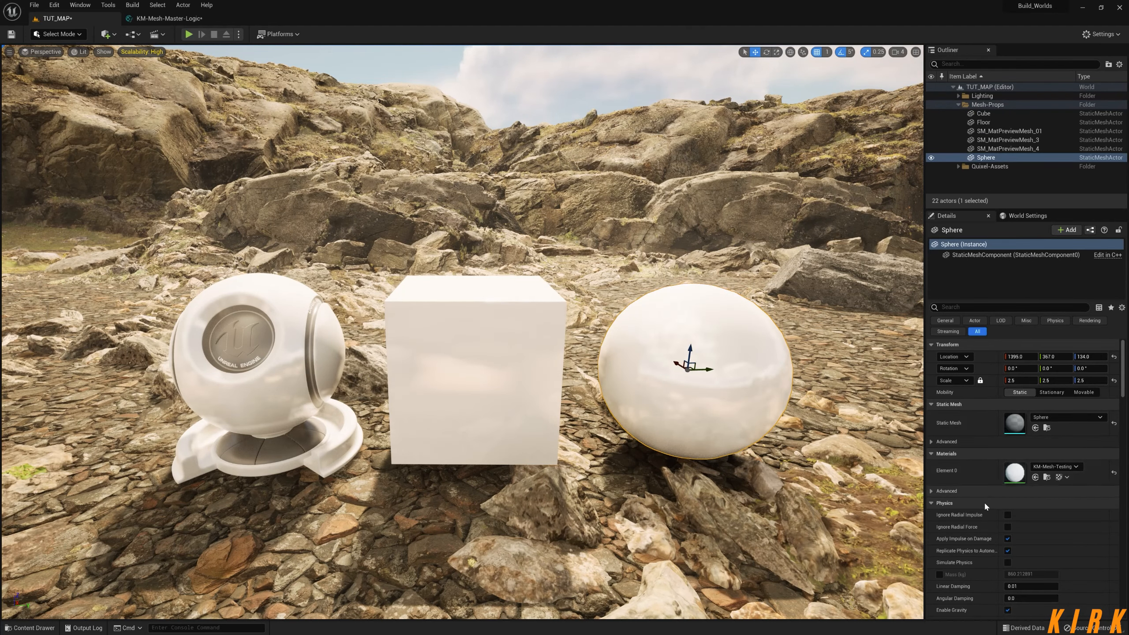
double_click(1015, 469)
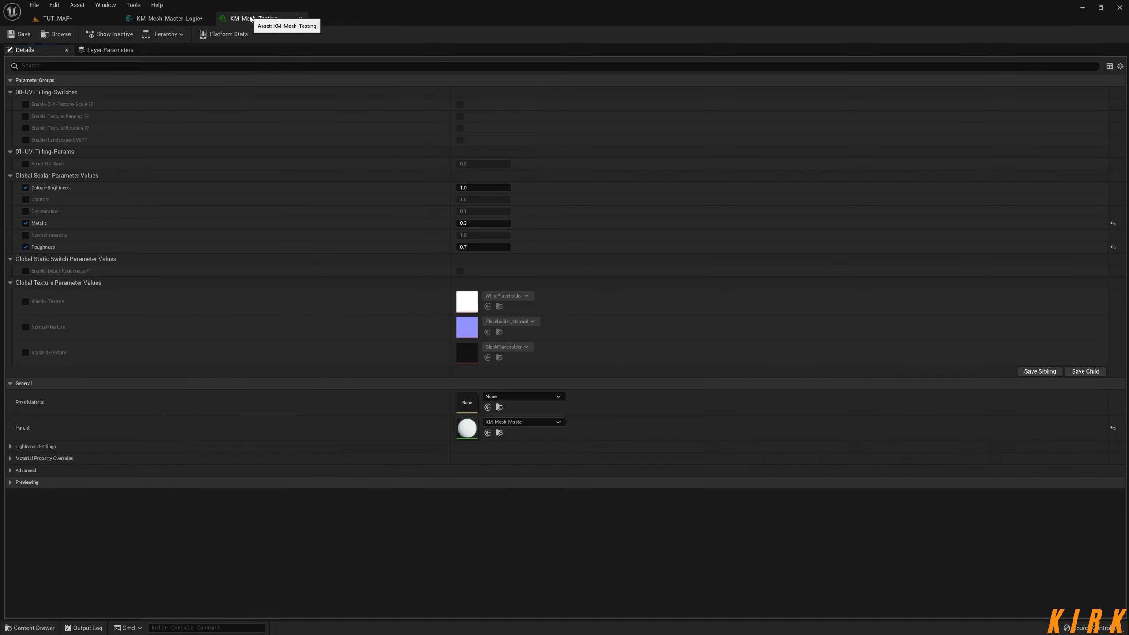
Step: Detach KM-Mesh-Testing into a floating window over the TUT_MAP level, beside the sphere, and make it taller
drag(284, 19, 799, 91)
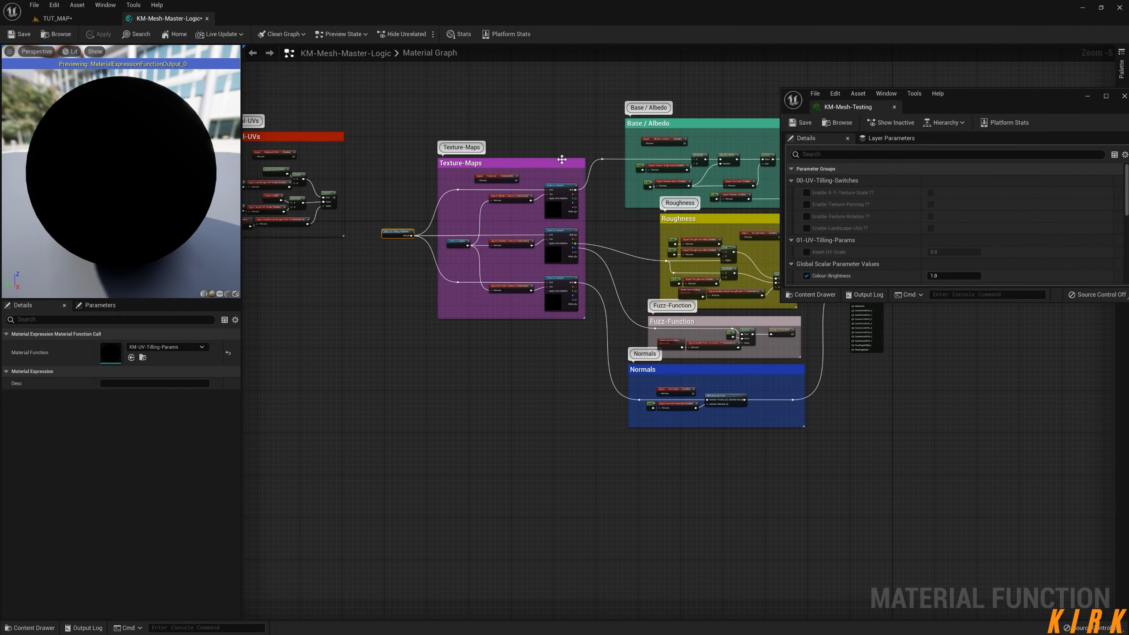
click(78, 19)
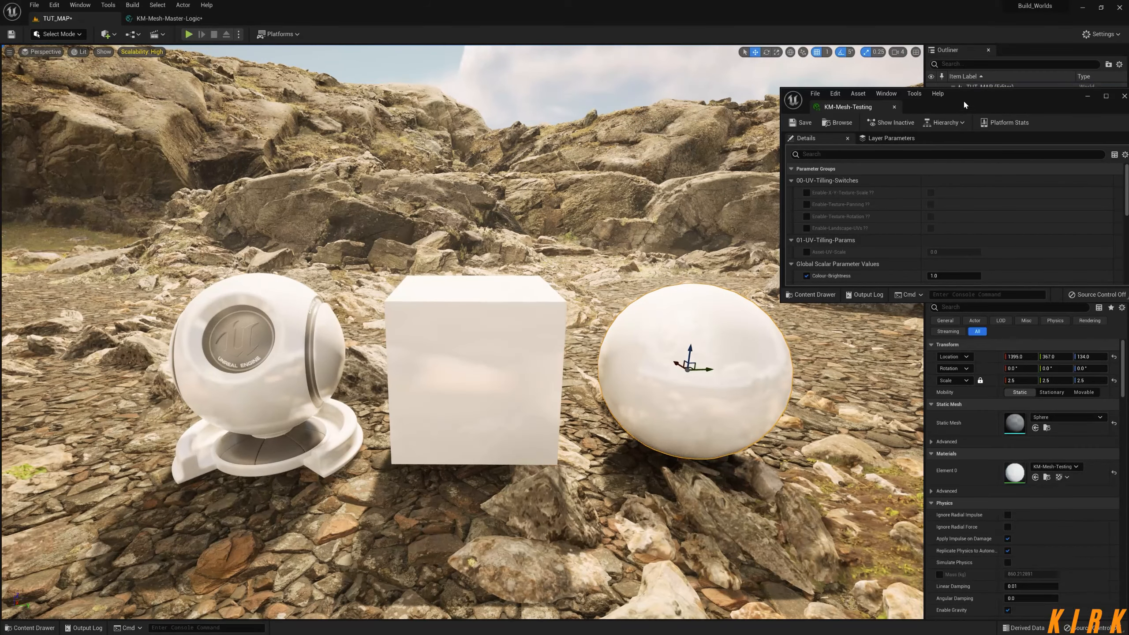
drag(986, 94, 968, 49)
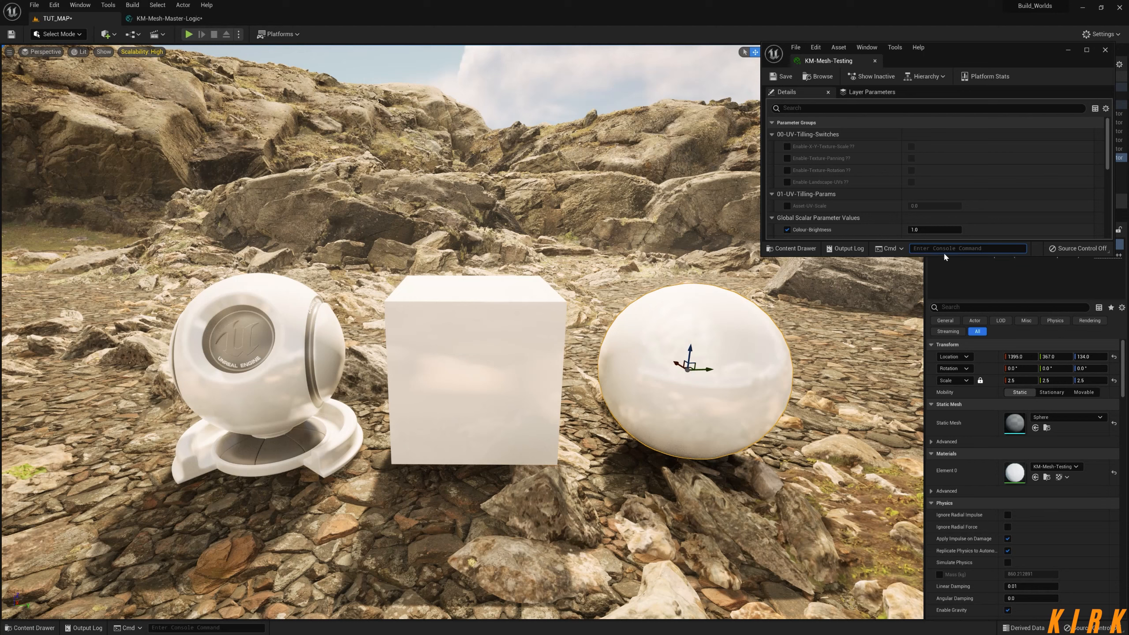
drag(944, 258, 972, 535)
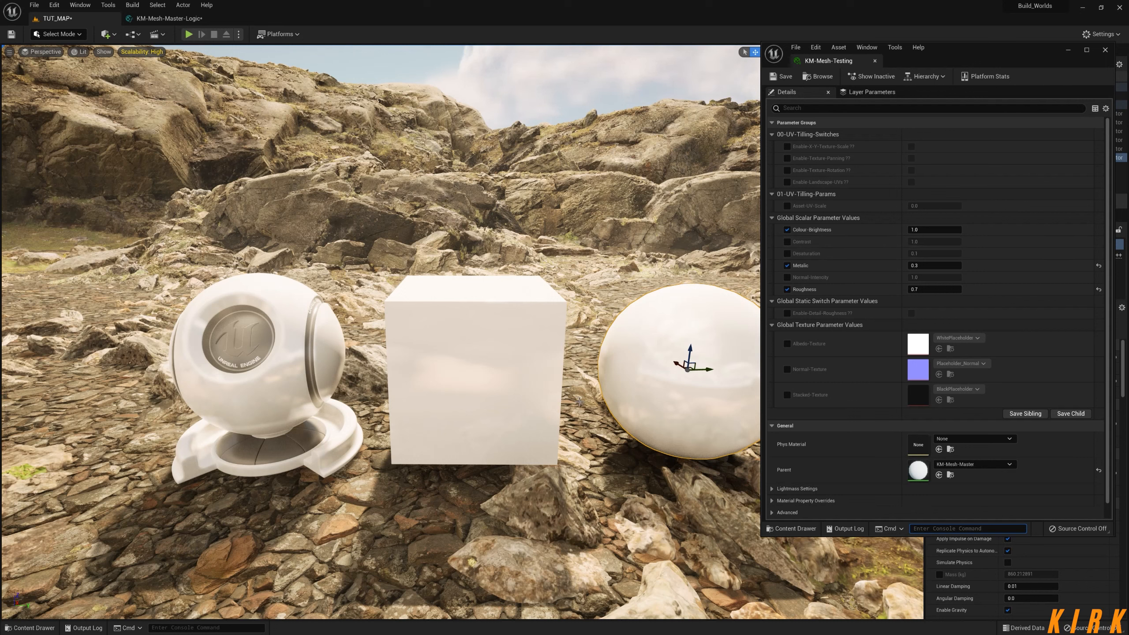
Step: Enable the overrides for Albedo-Texture, Normal-Texture and Stacked-Texture in the instance
click(787, 343)
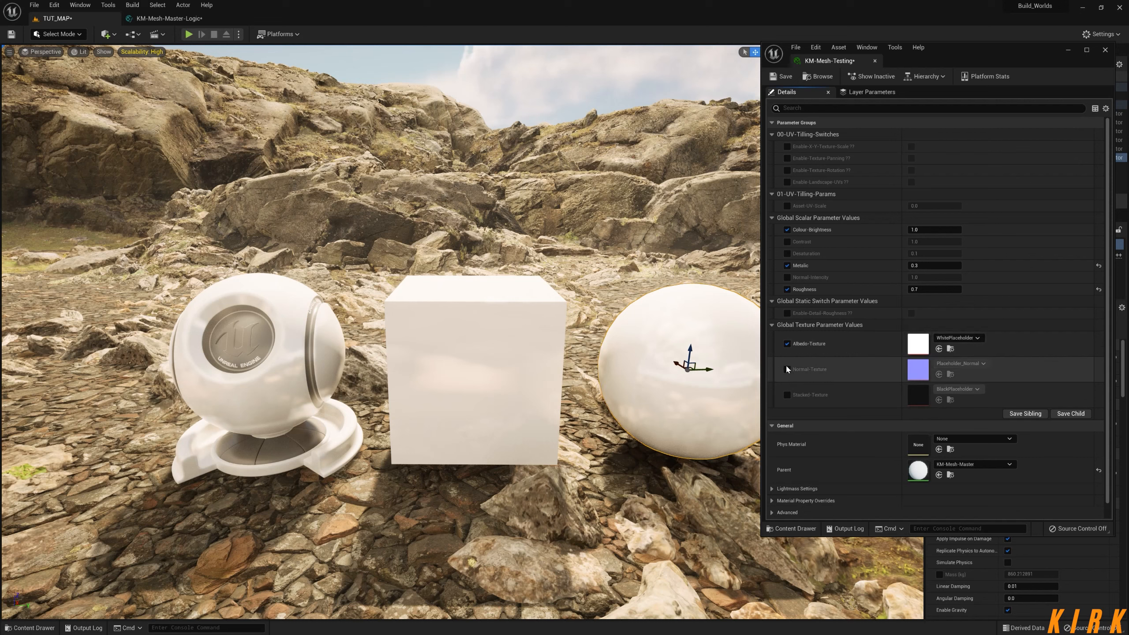
click(787, 369)
click(787, 394)
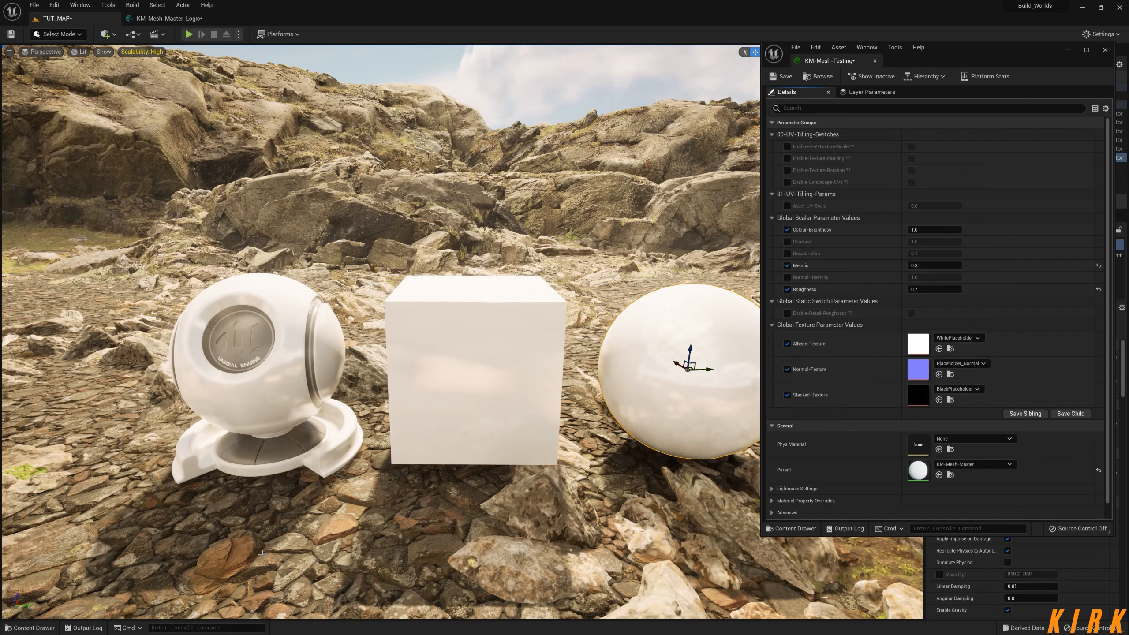
Step: Search all project content for "Brick", limit the results to textures, and shorten the KM-Mesh-Testing window so it does not cover them
click(19, 630)
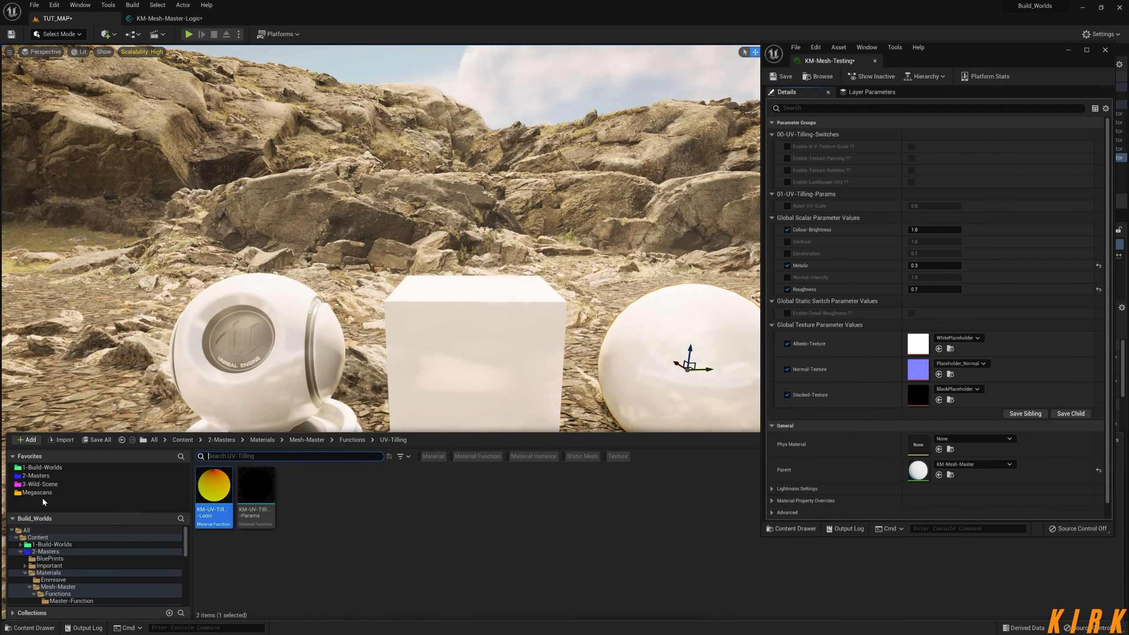
click(39, 530)
click(248, 456)
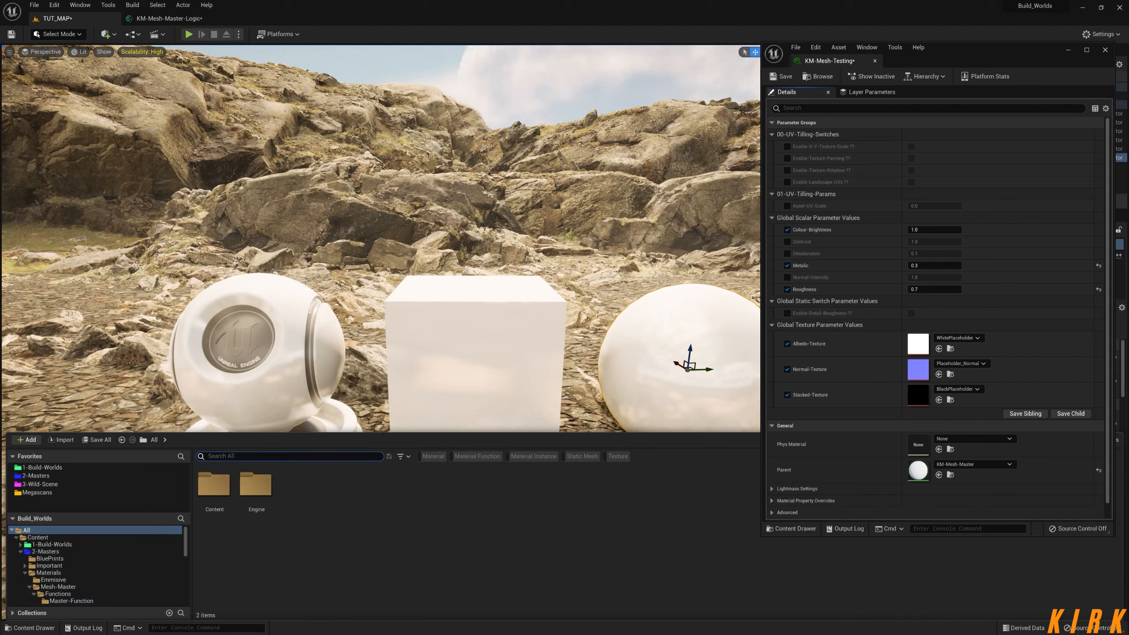
text(Brick)
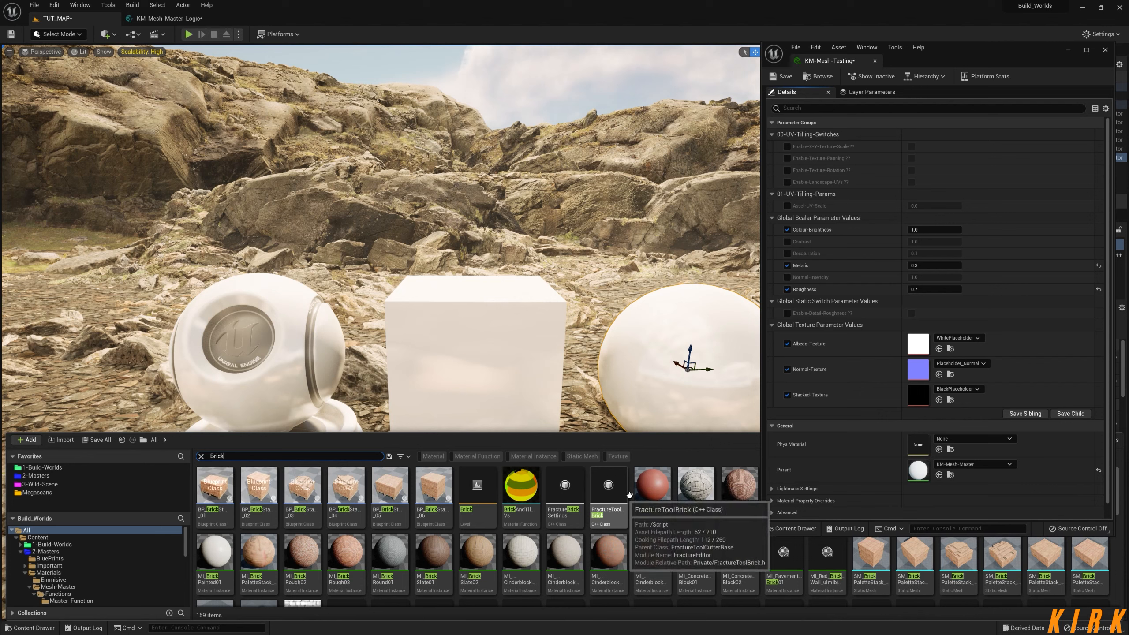
drag(951, 543, 958, 417)
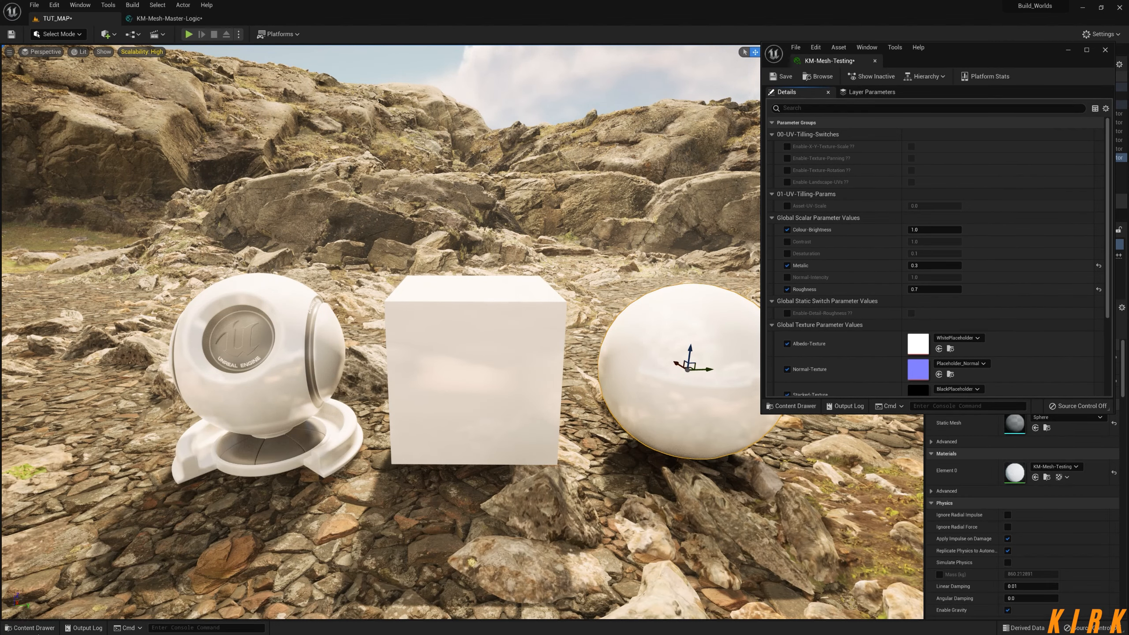
click(29, 627)
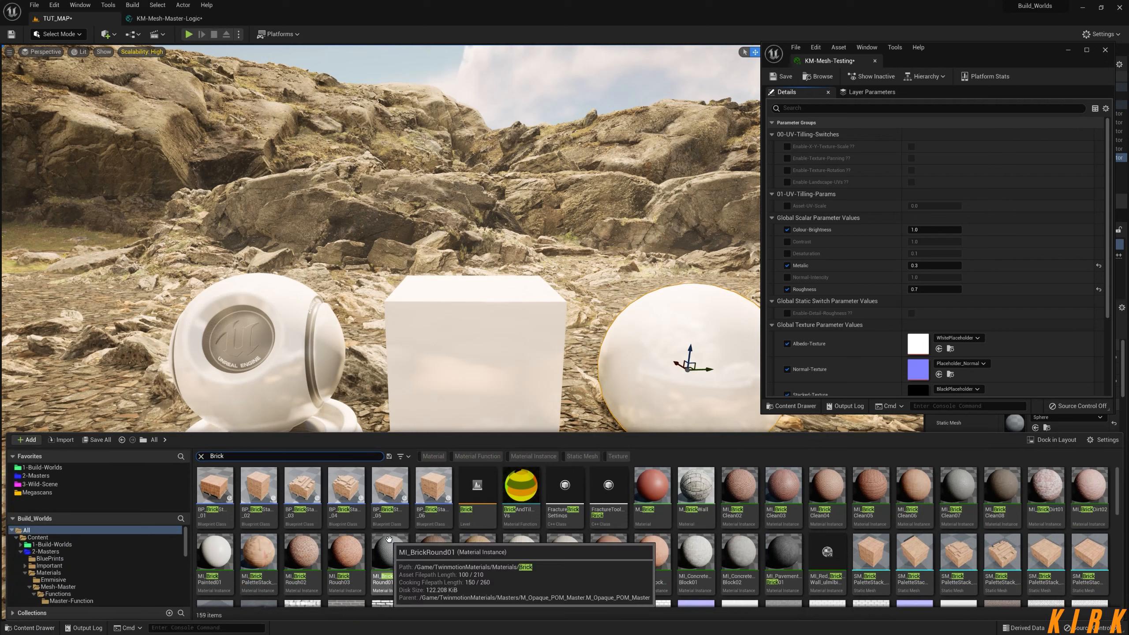
click(617, 456)
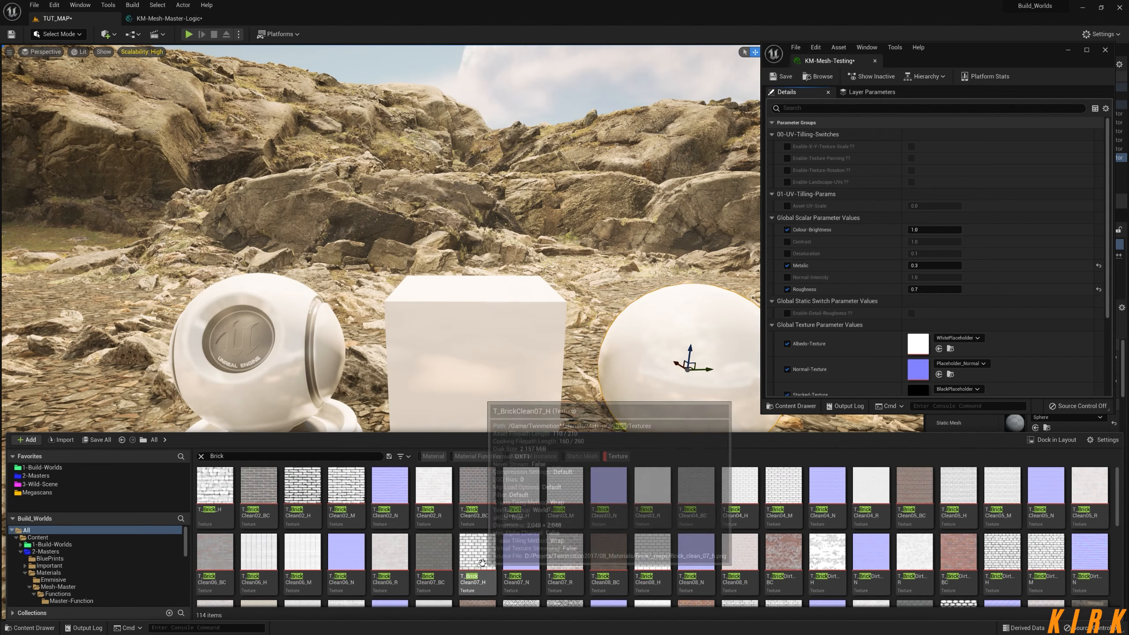
Step: Assign T_BrickRough03_BC to Albedo-Texture and T_BrickRough03_N to Normal-Texture
scroll(623, 556, down, 3)
scroll(738, 546, down, 1)
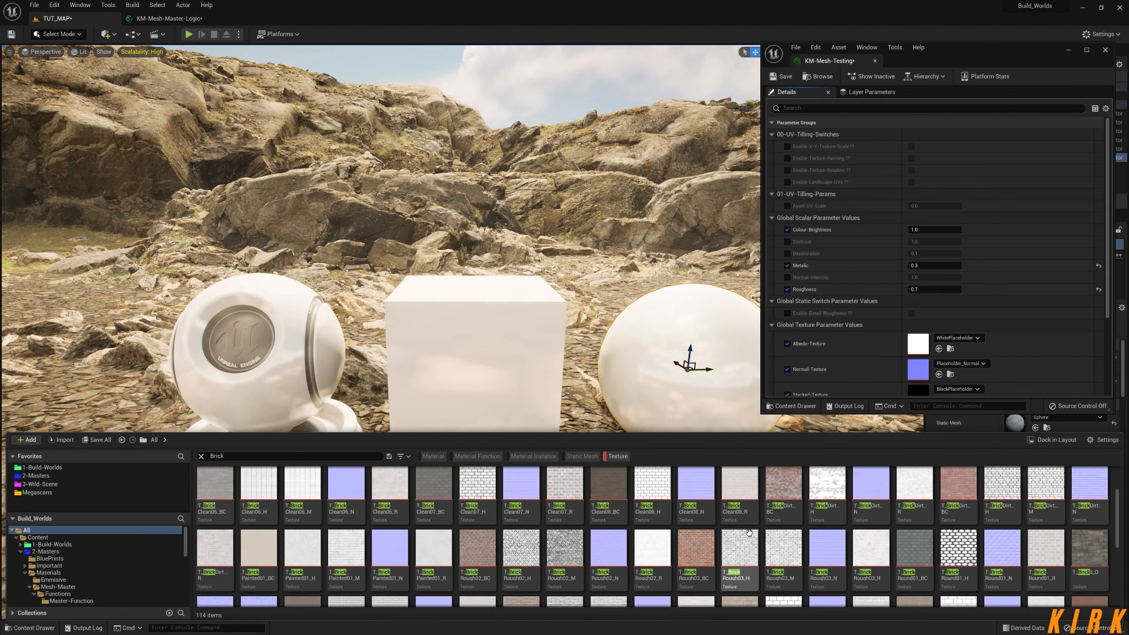
scroll(711, 556, down, 1)
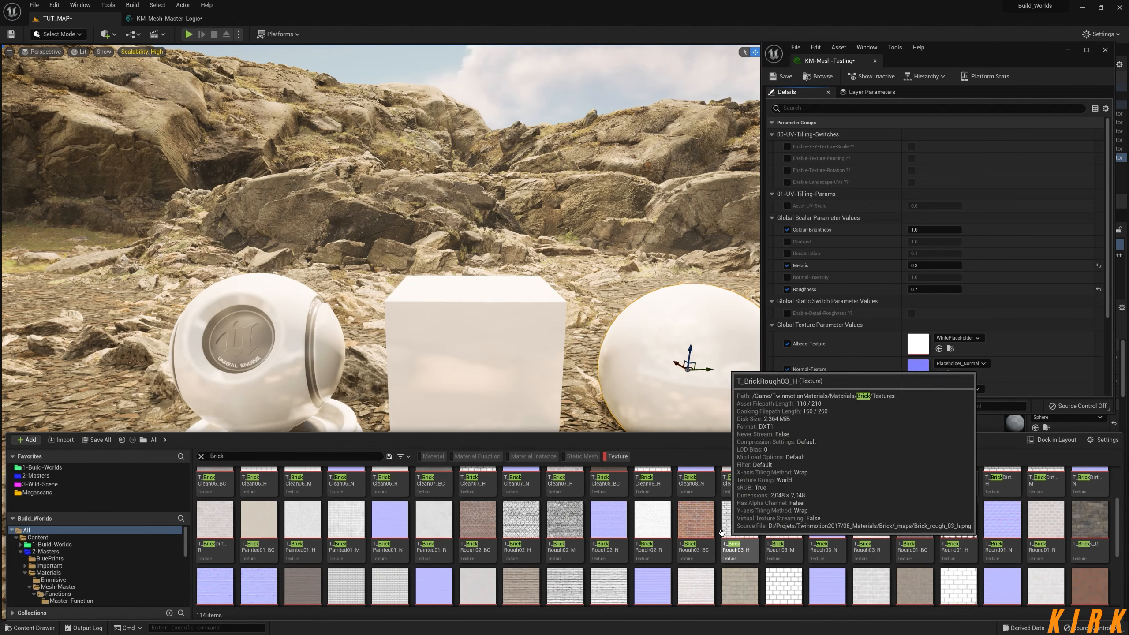
mouse_move(708, 525)
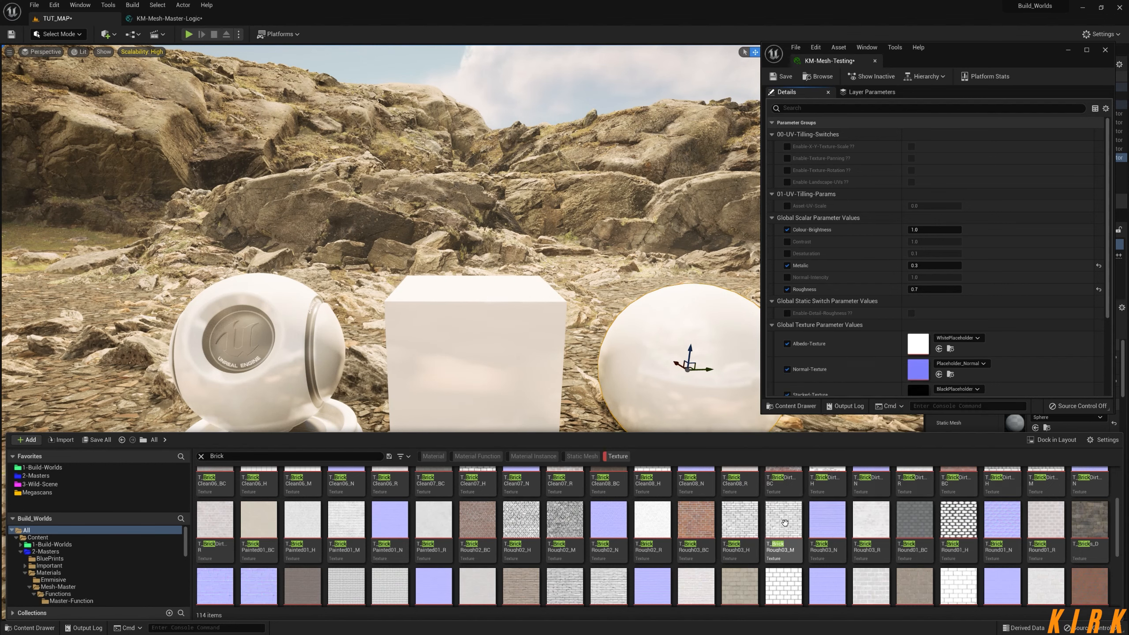
click(725, 526)
mouse_move(706, 525)
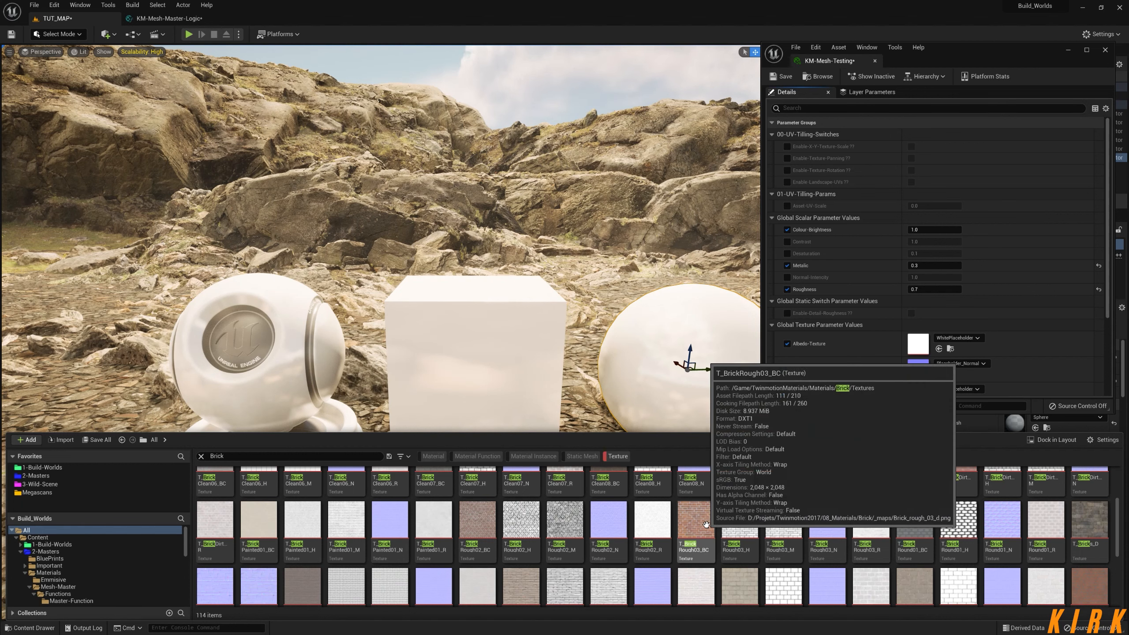
drag(706, 525, 923, 343)
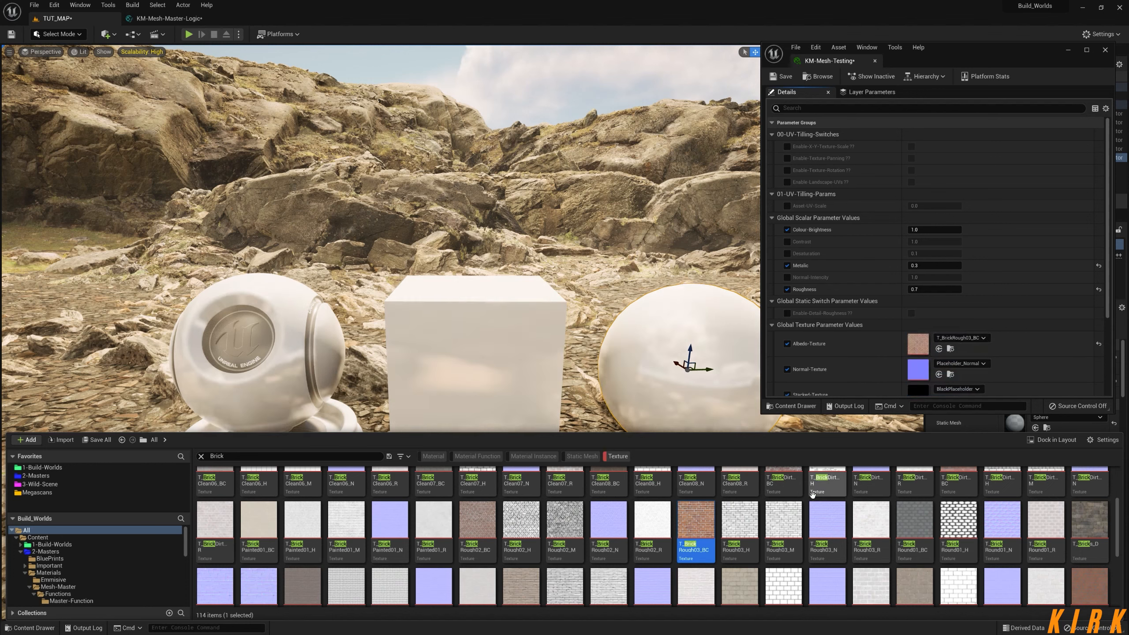
drag(814, 531, 921, 371)
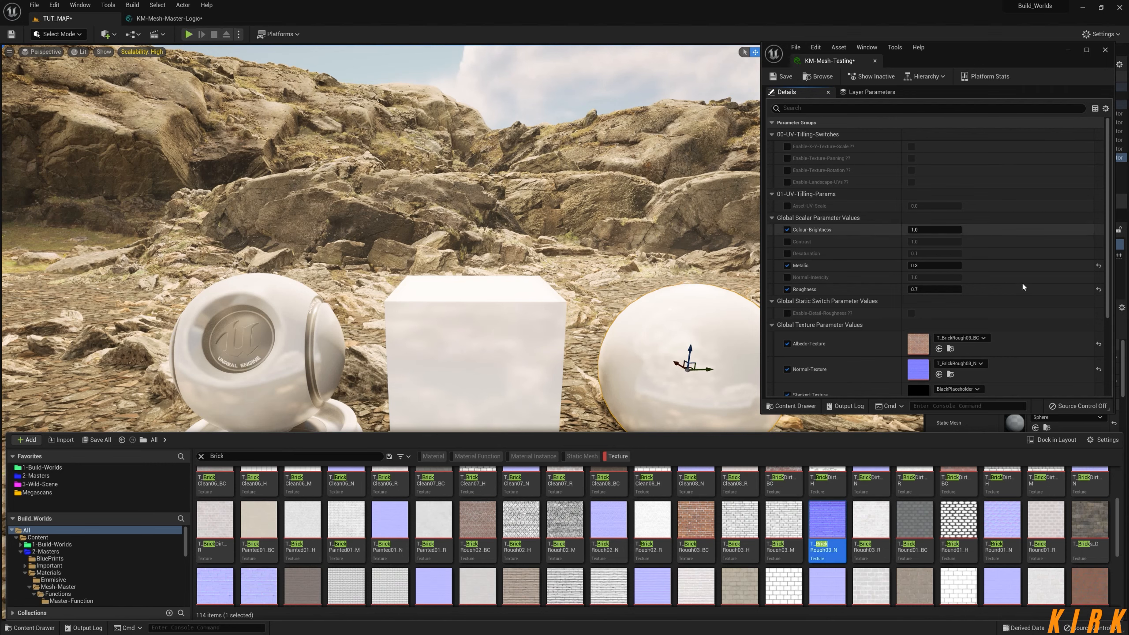
Step: Override Asset-UV-Scale and set it to 1
mouse_move(1111, 196)
mouse_down()
mouse_move(1114, 221)
mouse_move(1118, 177)
mouse_up()
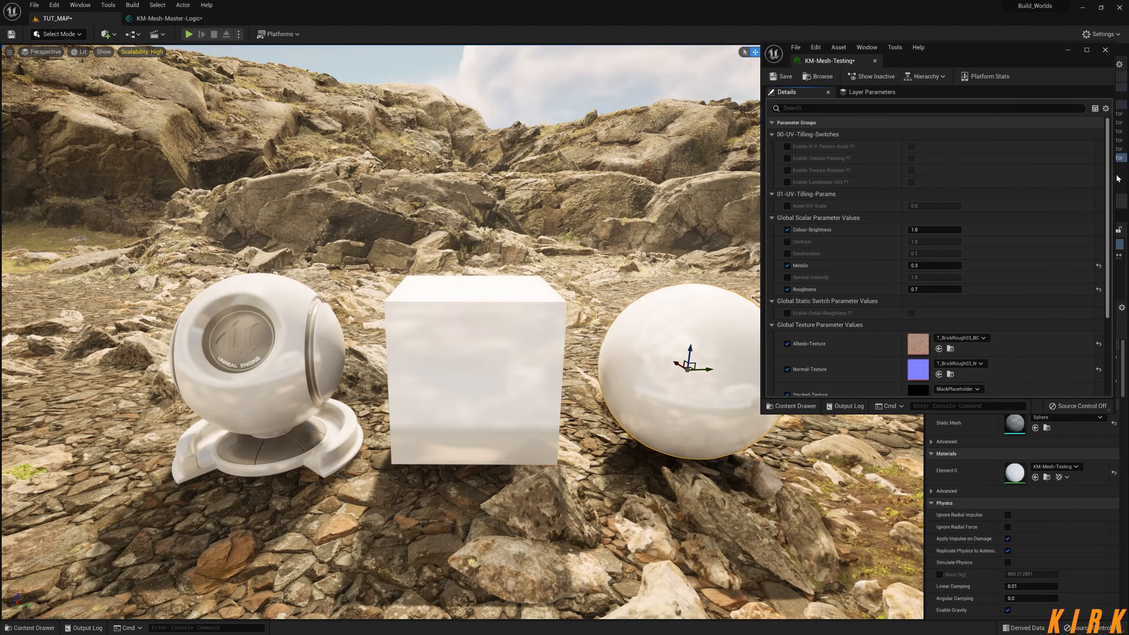
click(787, 205)
click(935, 206)
text(1)
key(Return)
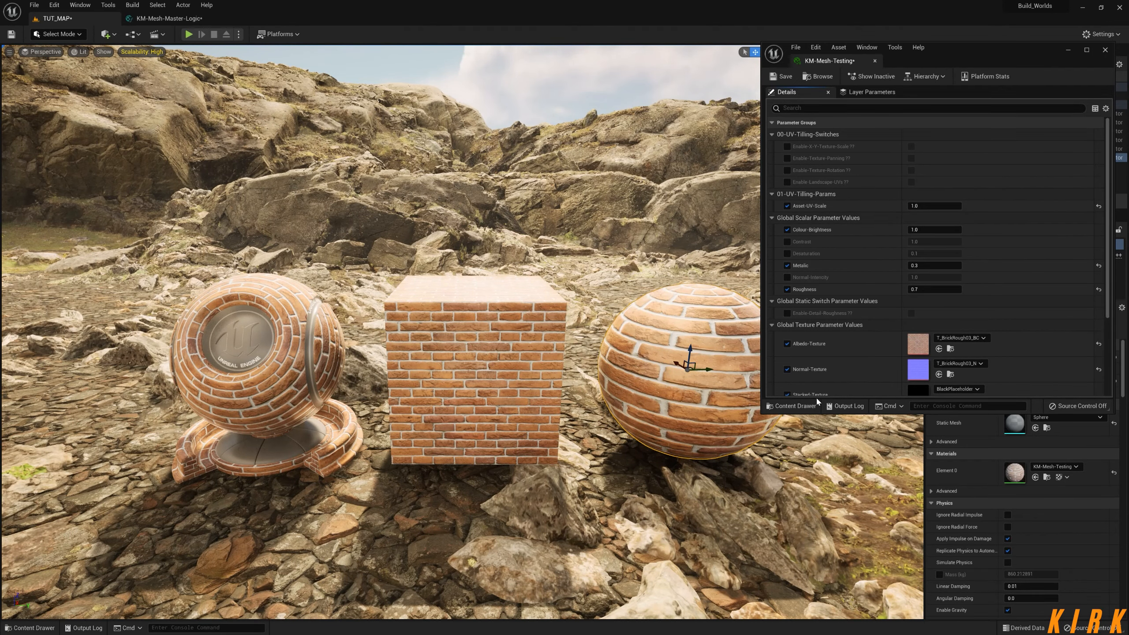
Step: Move and narrow the KM-Mesh-Testing window clear of the sphere, and turn on Enable-X-Y-Texture-Scale
drag(961, 50, 972, 39)
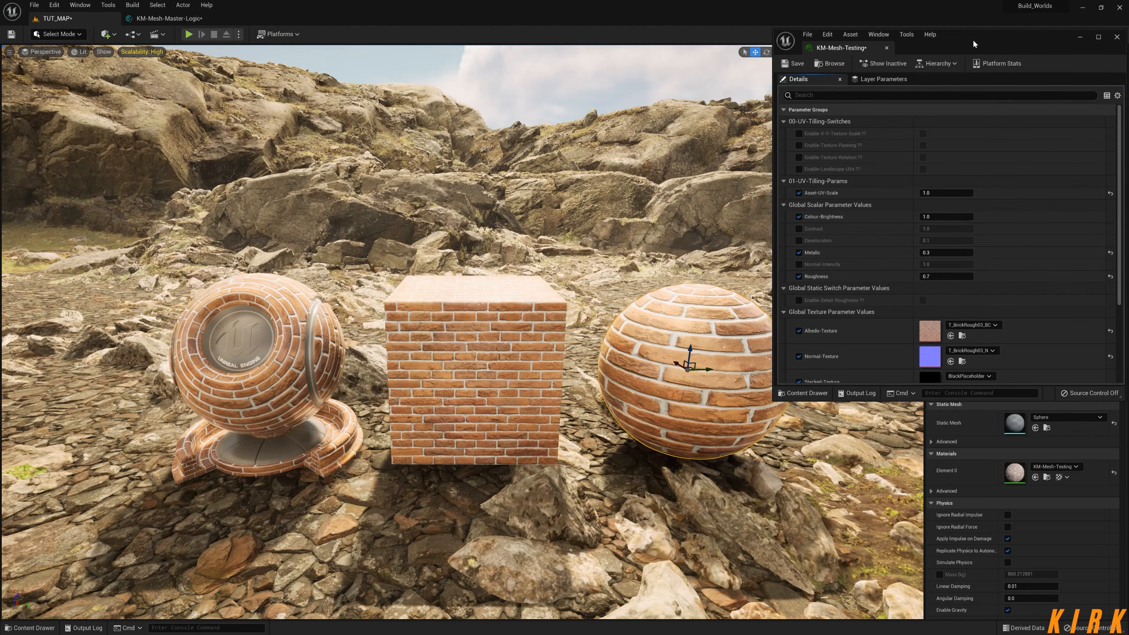
drag(771, 198, 836, 199)
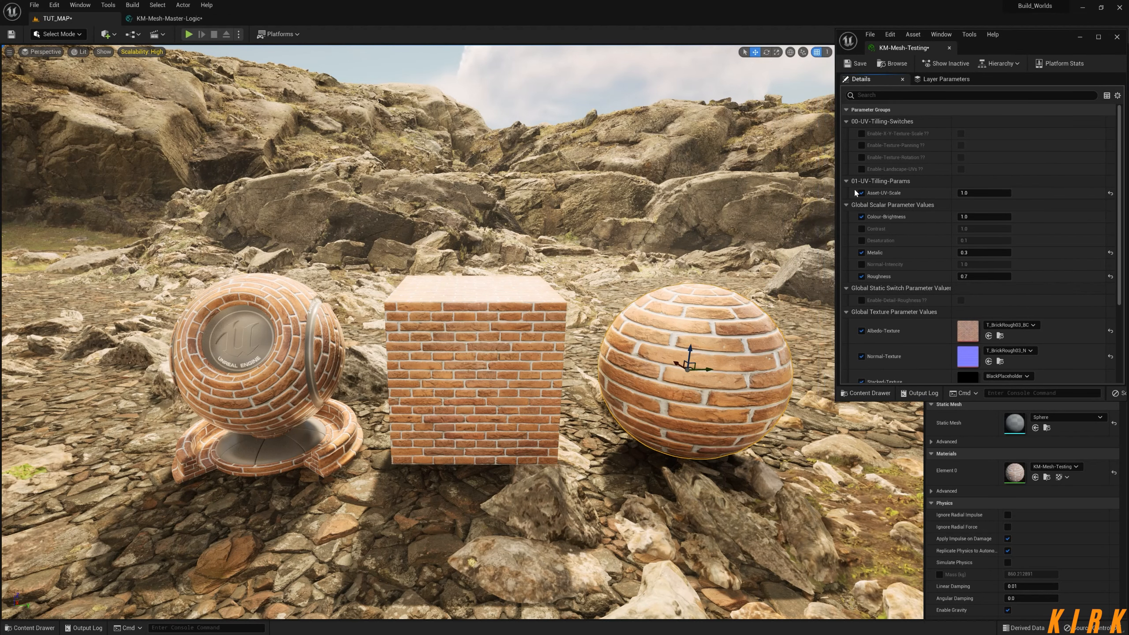
drag(947, 122, 972, 122)
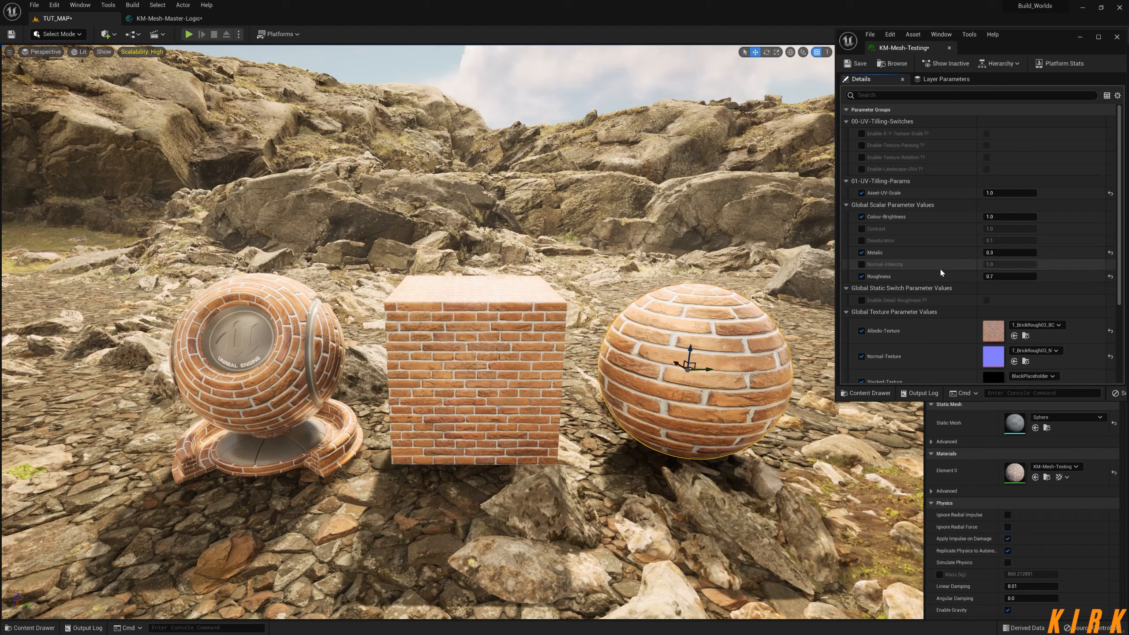
click(861, 133)
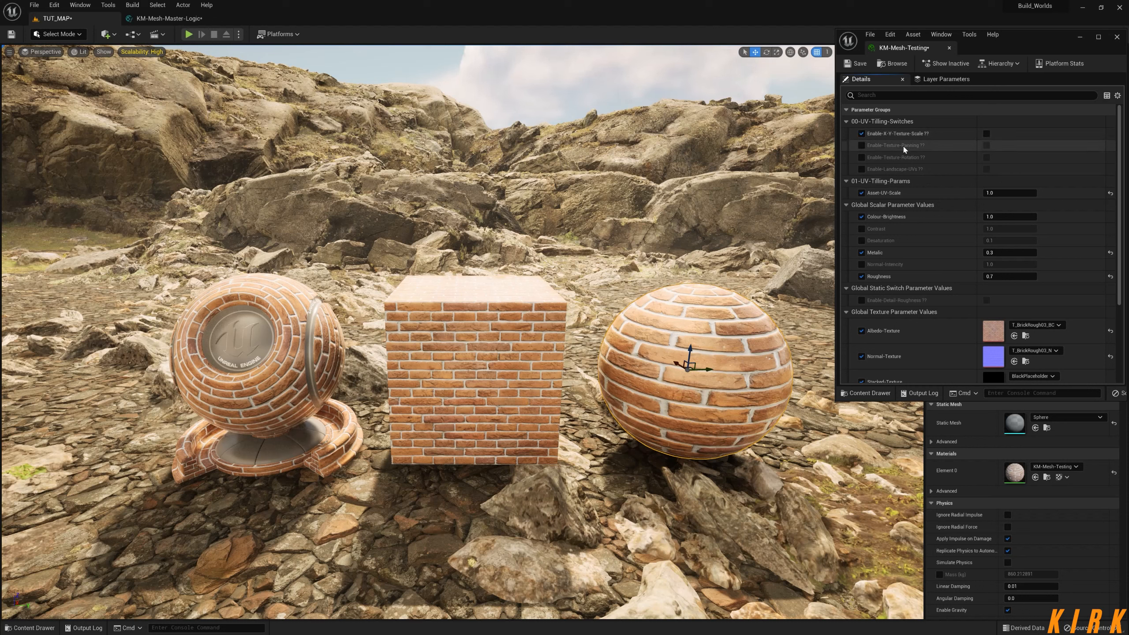
click(987, 133)
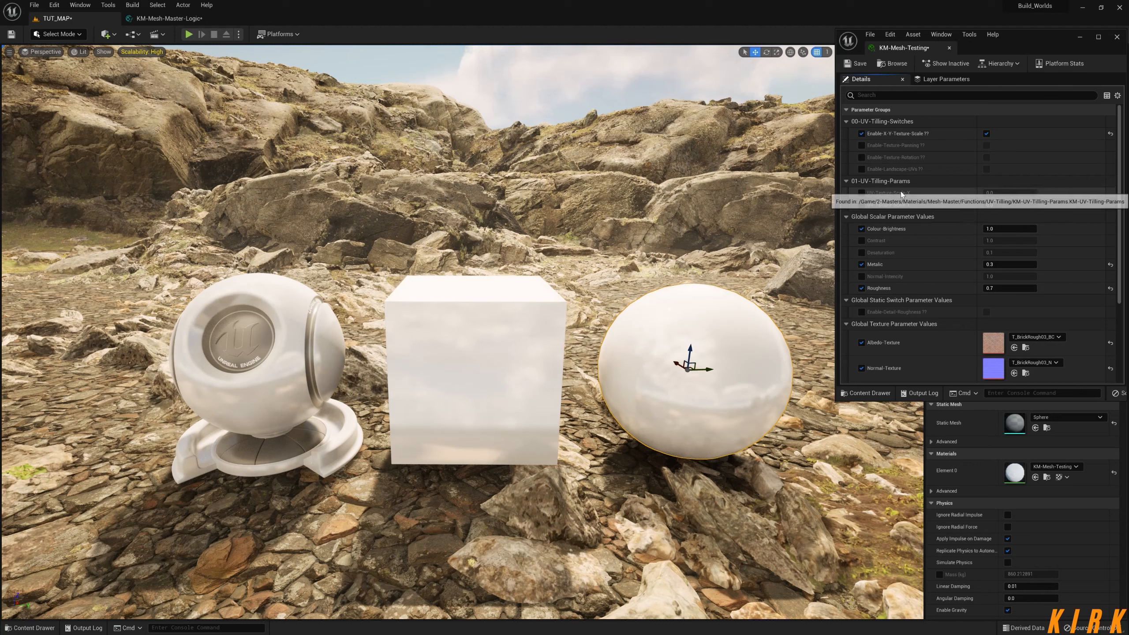
Step: Open KM-UV-Tilling-Params from KM-Mesh-Master-Logic, check the default value of all UV-Params parameters, close it and return to TUT_MAP
click(178, 18)
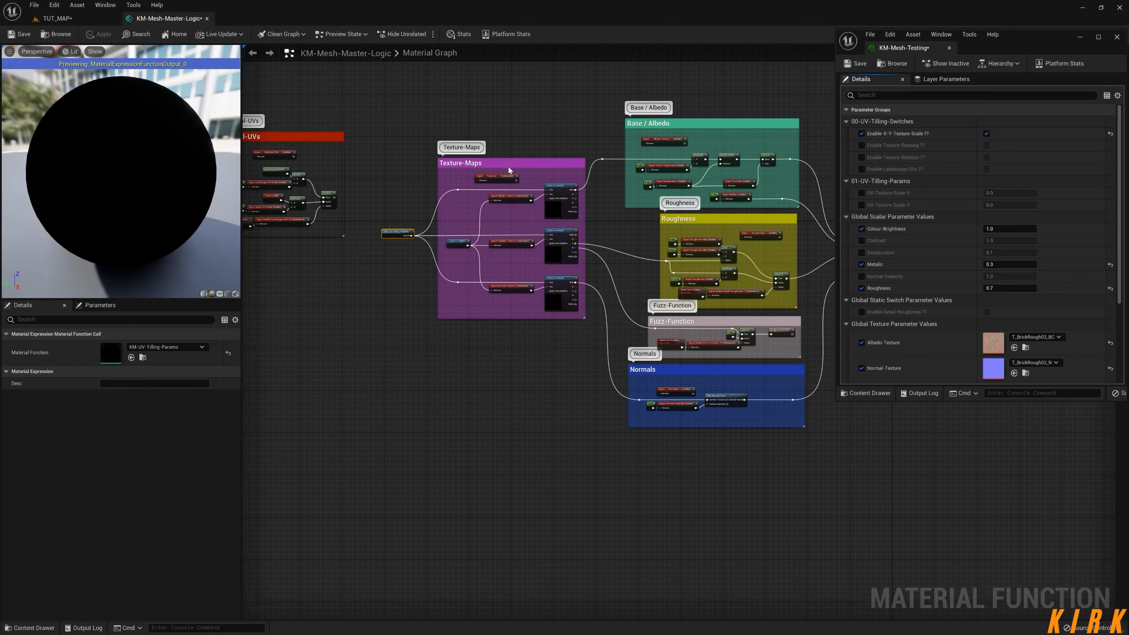
double_click(394, 234)
right_drag(390, 365, 706, 285)
drag(620, 242, 526, 558)
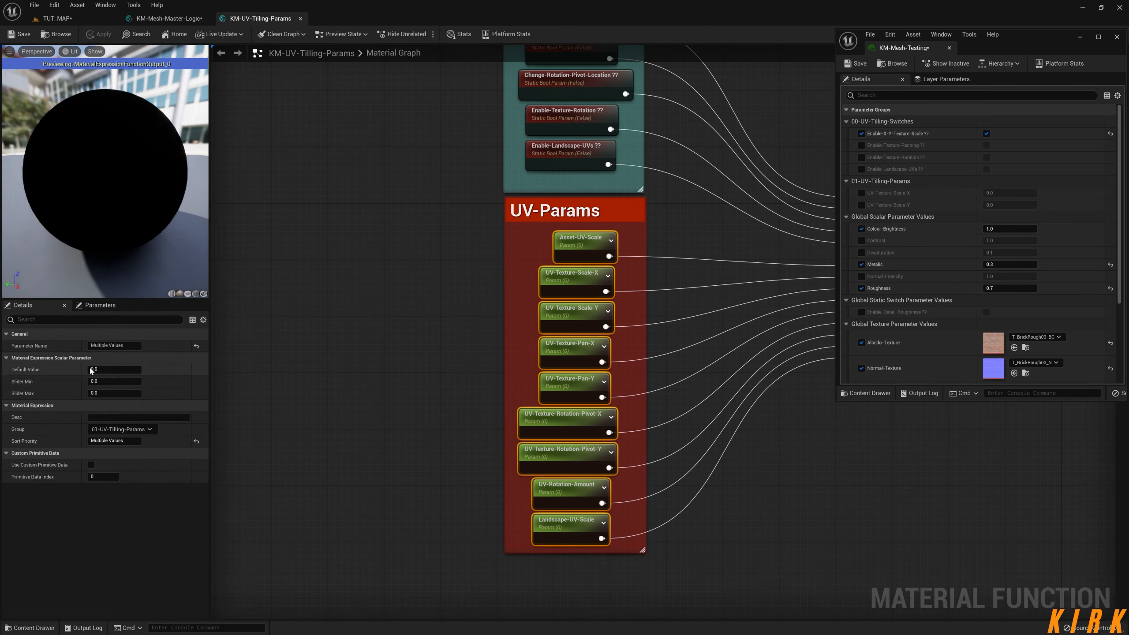
click(300, 19)
click(95, 20)
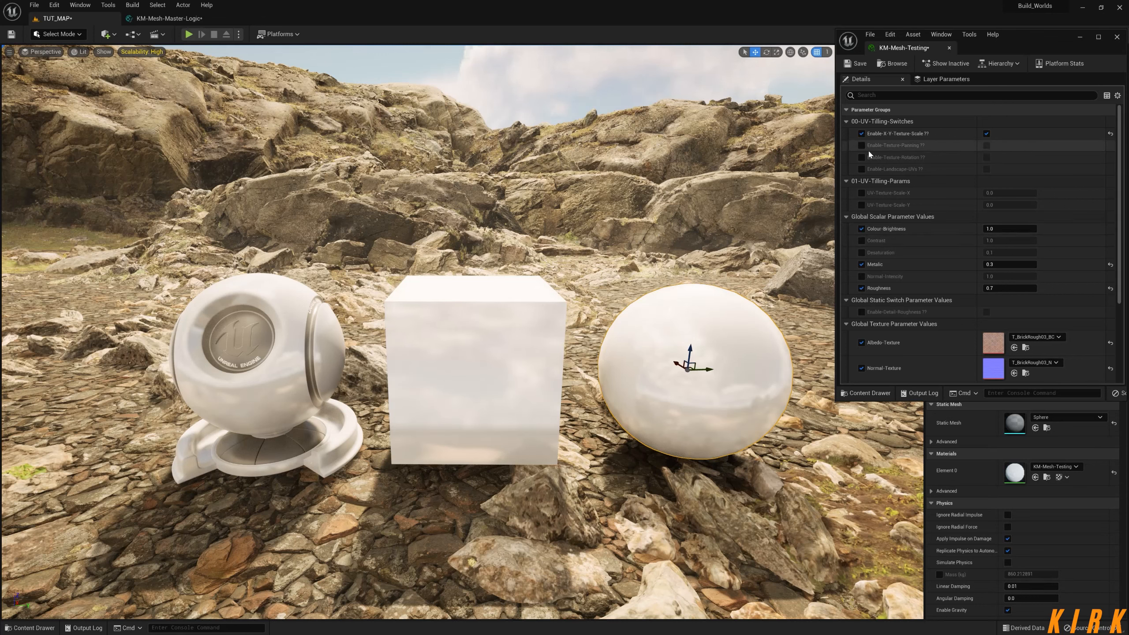
Step: Override UV-Texture-Scale-X and UV-Texture-Scale-Y and set both to 1
click(862, 193)
click(1018, 194)
text(1)
key(Return)
click(1010, 206)
text(1)
key(Return)
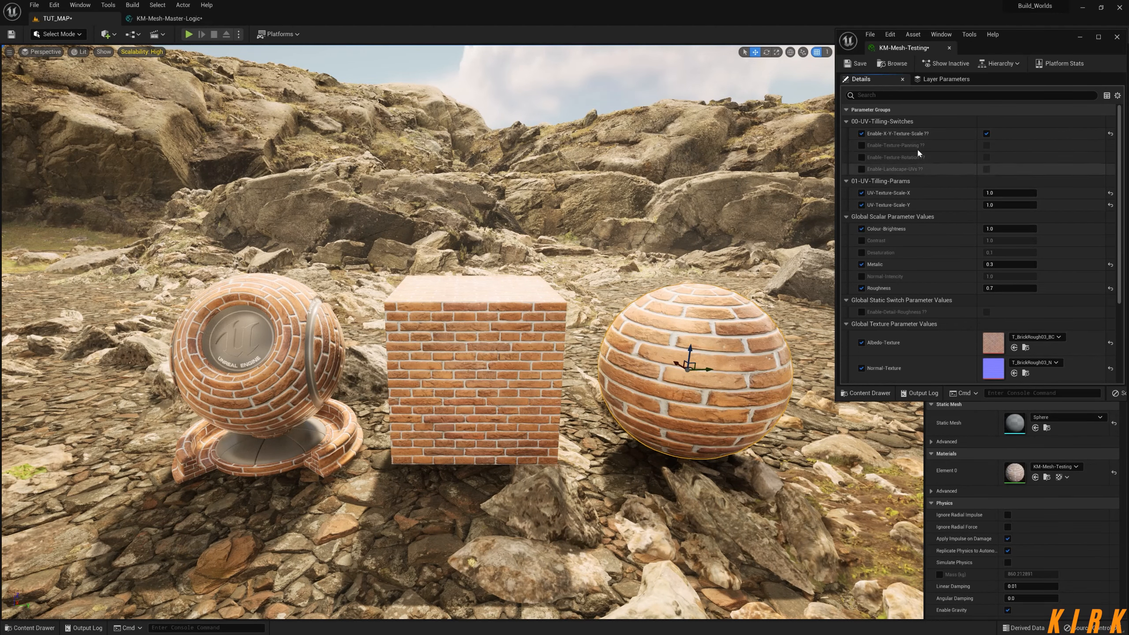
Step: Turn on Enable-Texture-Panning and enable the overrides for UV-Texture-Pan-X and UV-Texture-Pan-Y
click(861, 146)
click(986, 146)
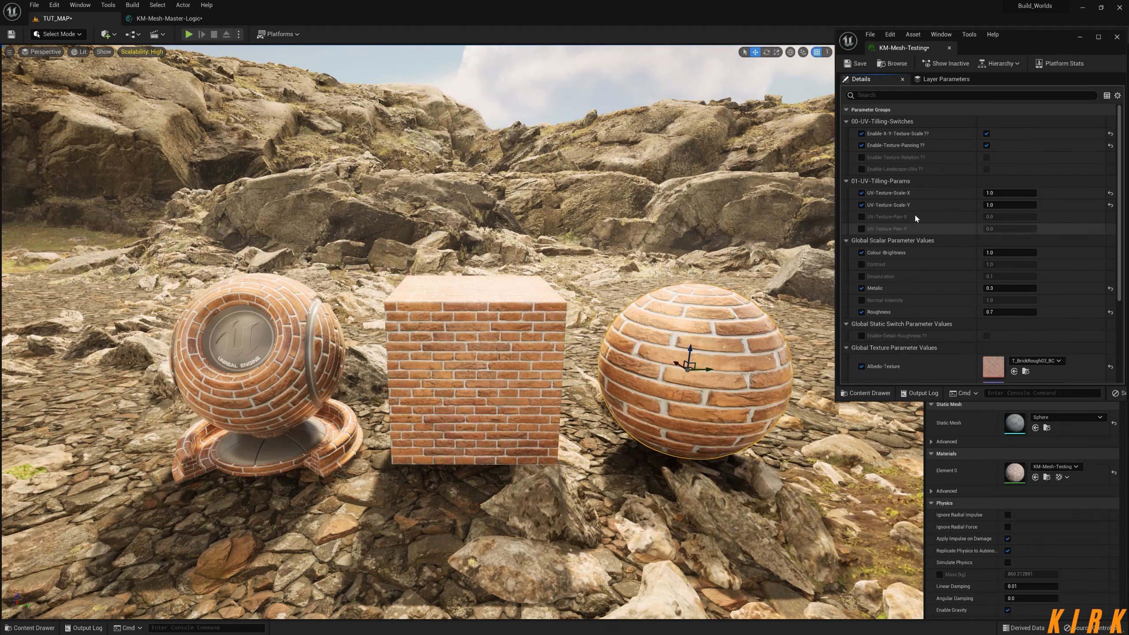
click(861, 217)
click(861, 229)
Step: Test shifting the bricks with varying UV-Texture-Pan-X and UV-Texture-Pan-Y values, and reset both to 0
drag(1007, 216, 1054, 216)
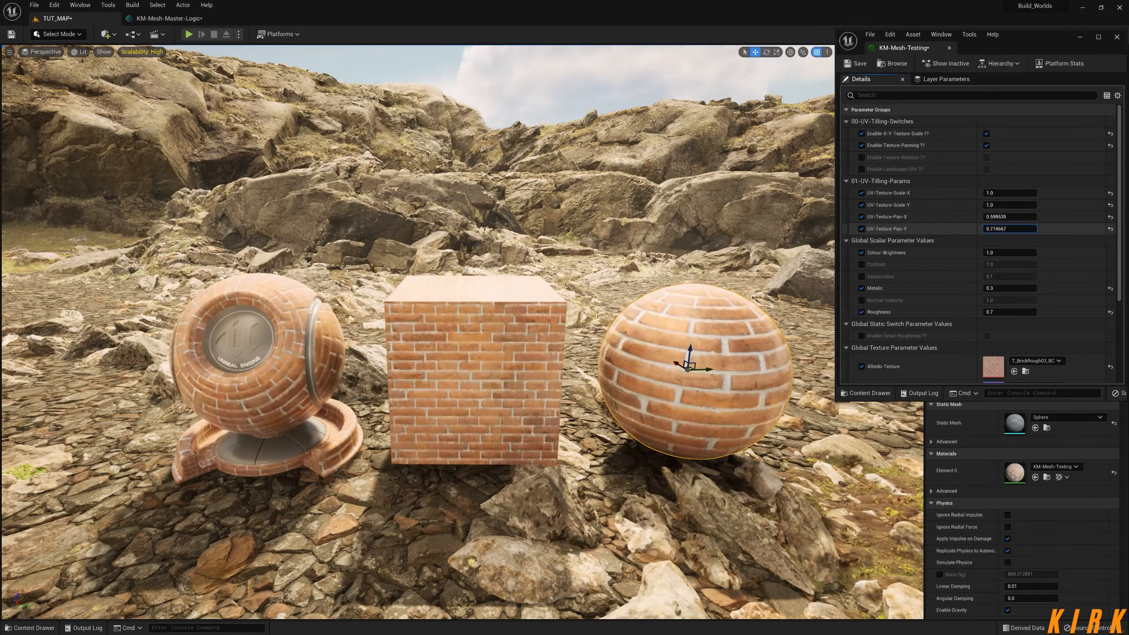
drag(1010, 228, 1031, 229)
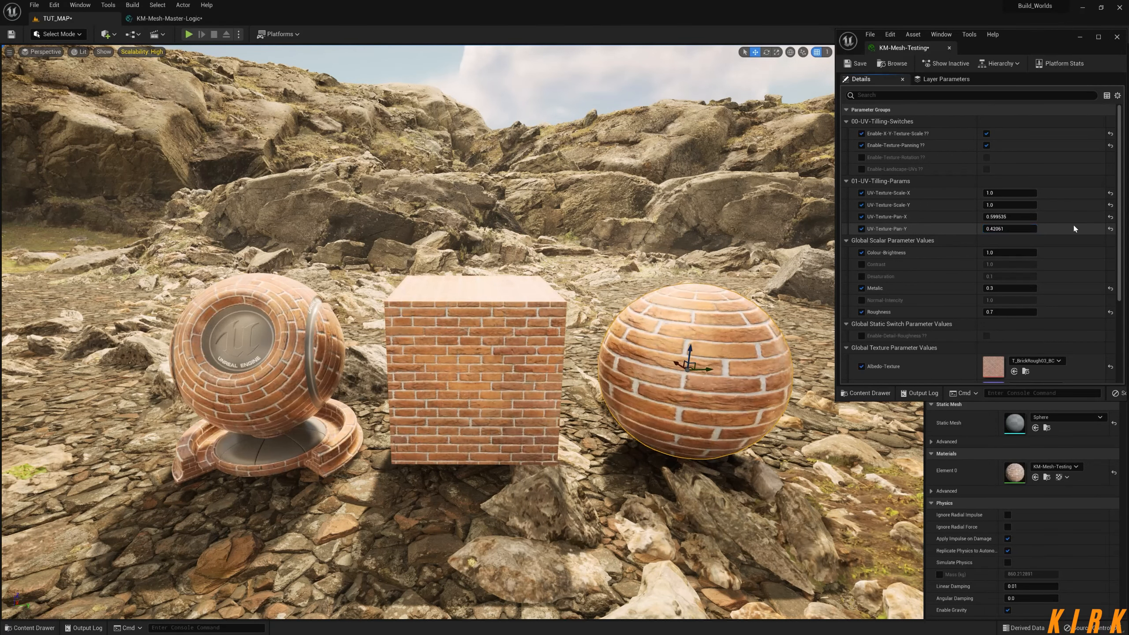
click(1017, 217)
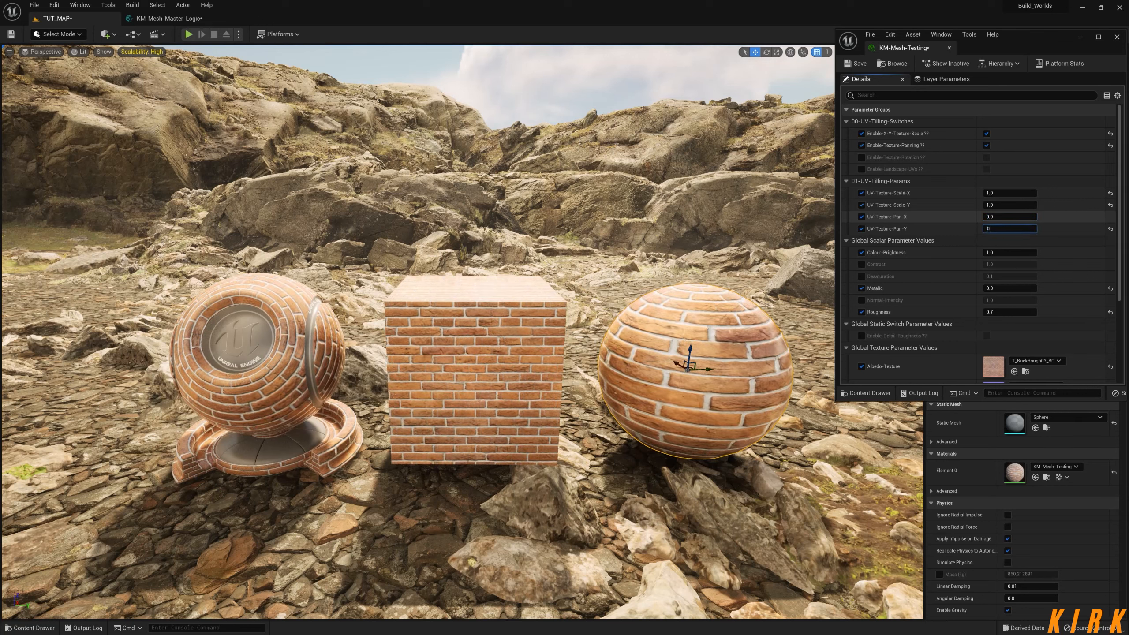
Step: Override and turn on Enable-Texture-Rotation, and enable the override for UV-Rotation-Amount
click(862, 156)
click(986, 157)
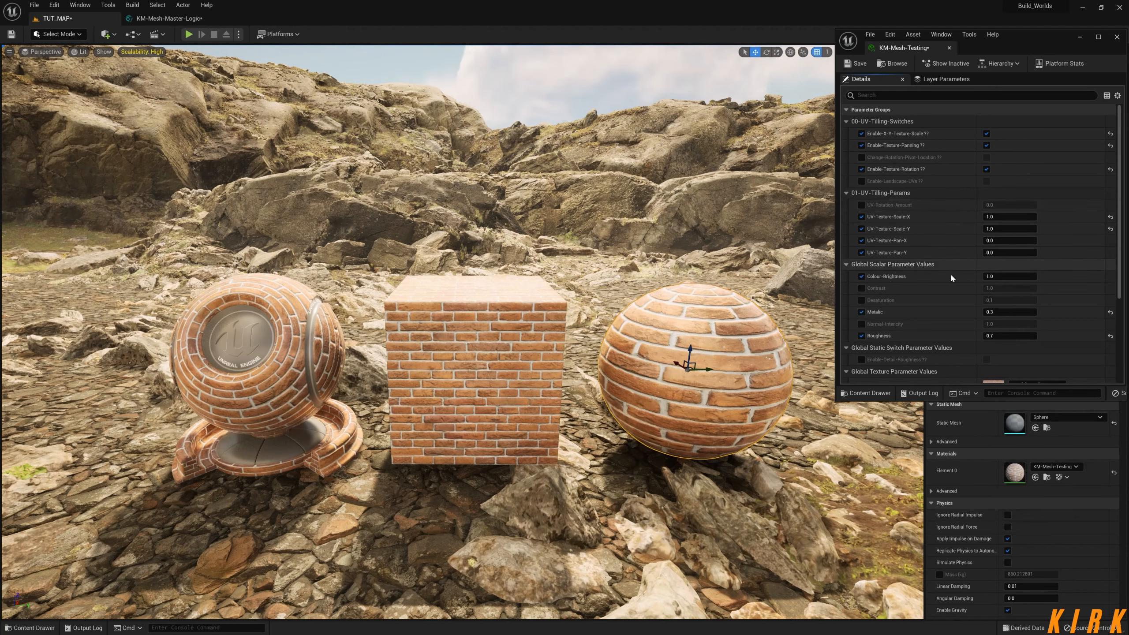
click(862, 205)
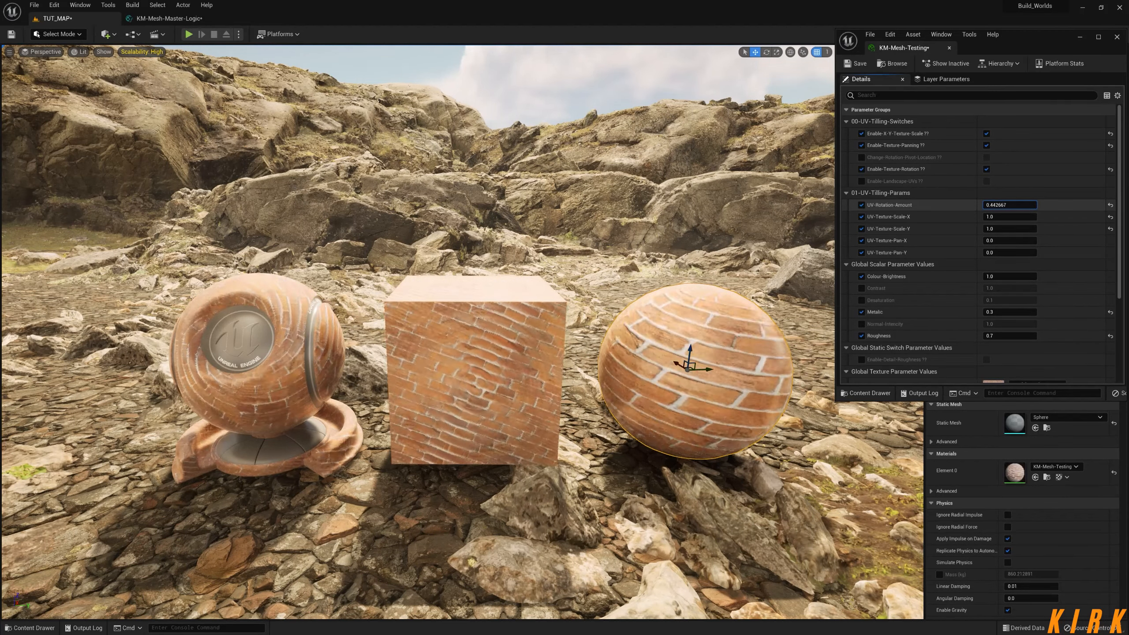
Step: Test rotating the bricks with varying UV-Rotation-Amount values, and reset it to 0
drag(1009, 204, 1036, 204)
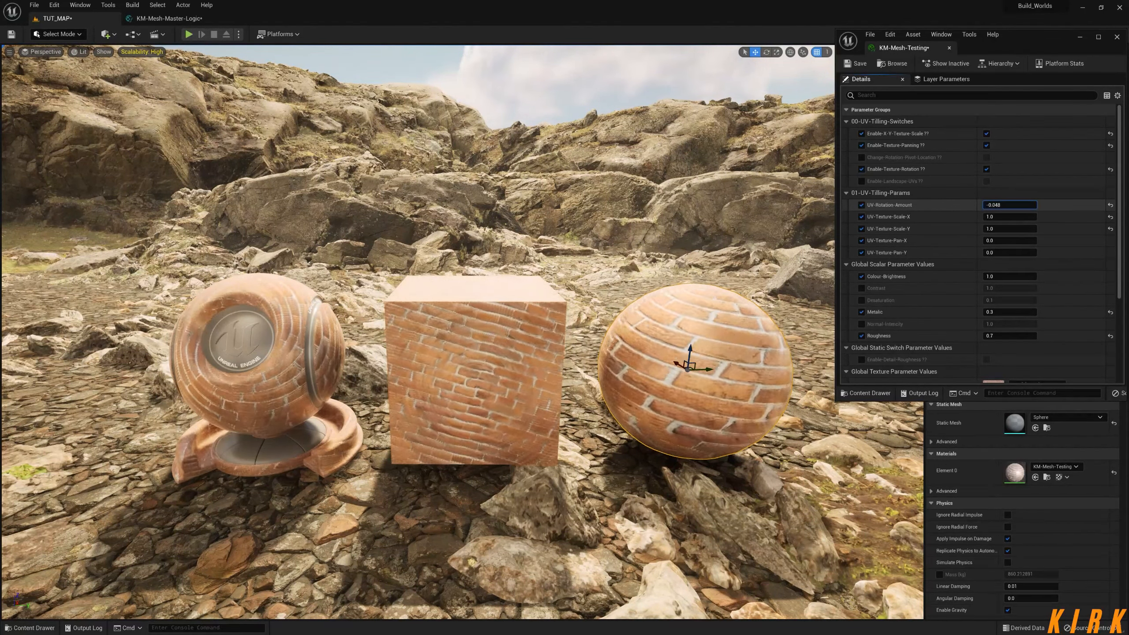
drag(1009, 205, 1014, 205)
drag(1010, 205, 995, 205)
click(1007, 205)
text(0667)
key(Return)
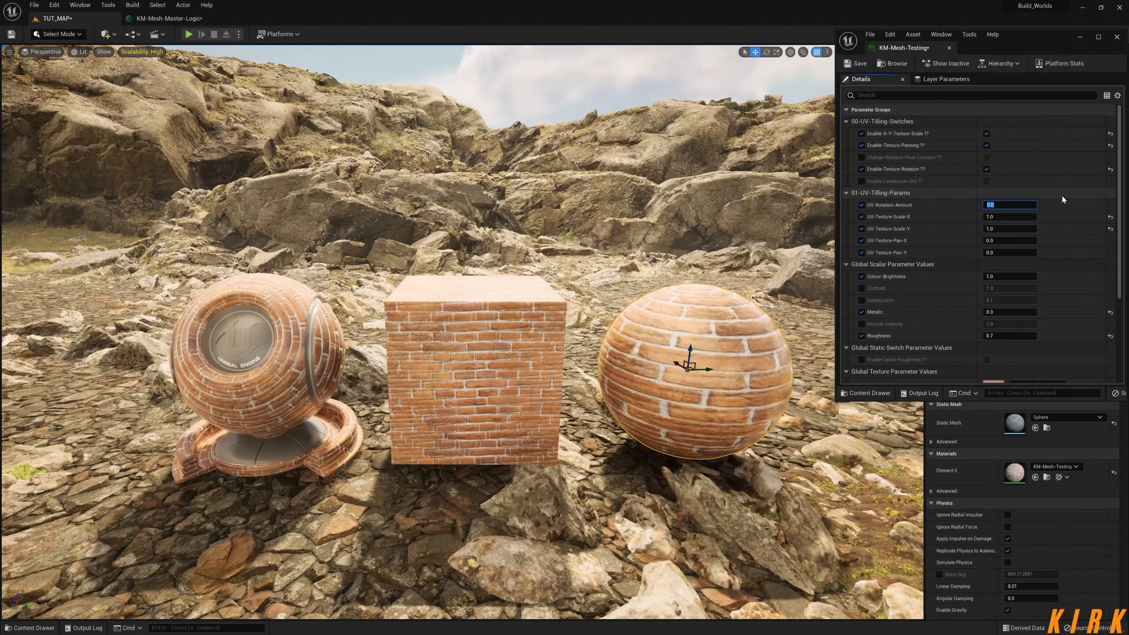
Step: Override and turn on Change-Rotation-Pivot-Location, and enable the overrides for UV-Texture-Rotation-Pivot-X and UV-Texture-Rotation-Pivot-Y
click(861, 157)
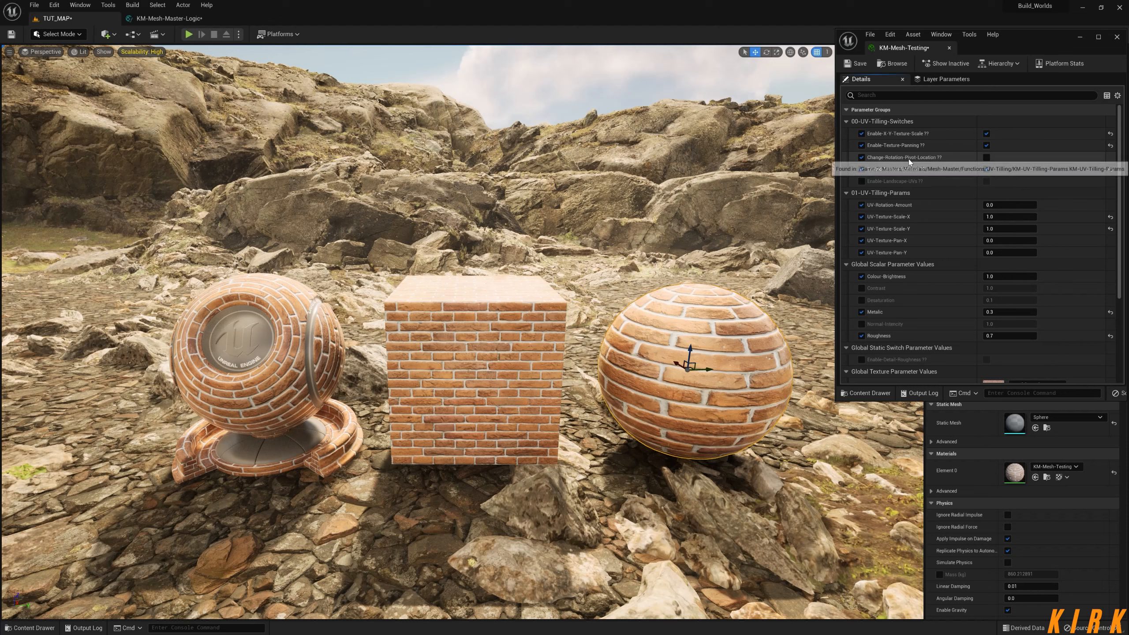
click(986, 157)
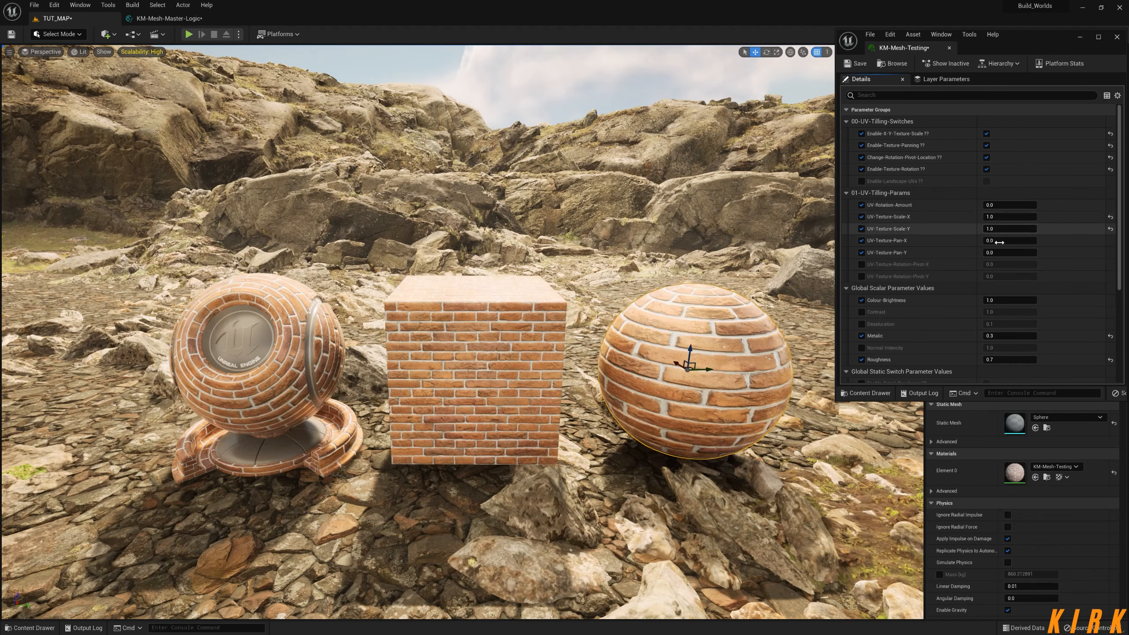
click(861, 265)
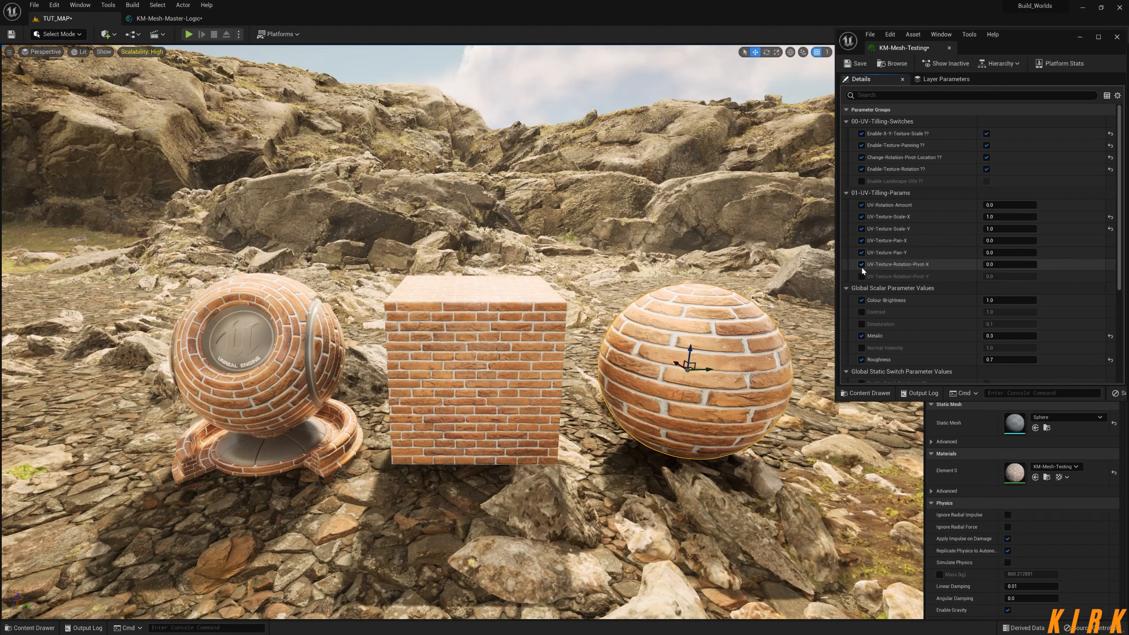
click(860, 276)
Step: Test varying Rotation-Pivot-X, Rotation-Pivot-Y and UV-Rotation-Amount values on the bricks, and reset all three to their defaults
drag(1006, 266, 1020, 265)
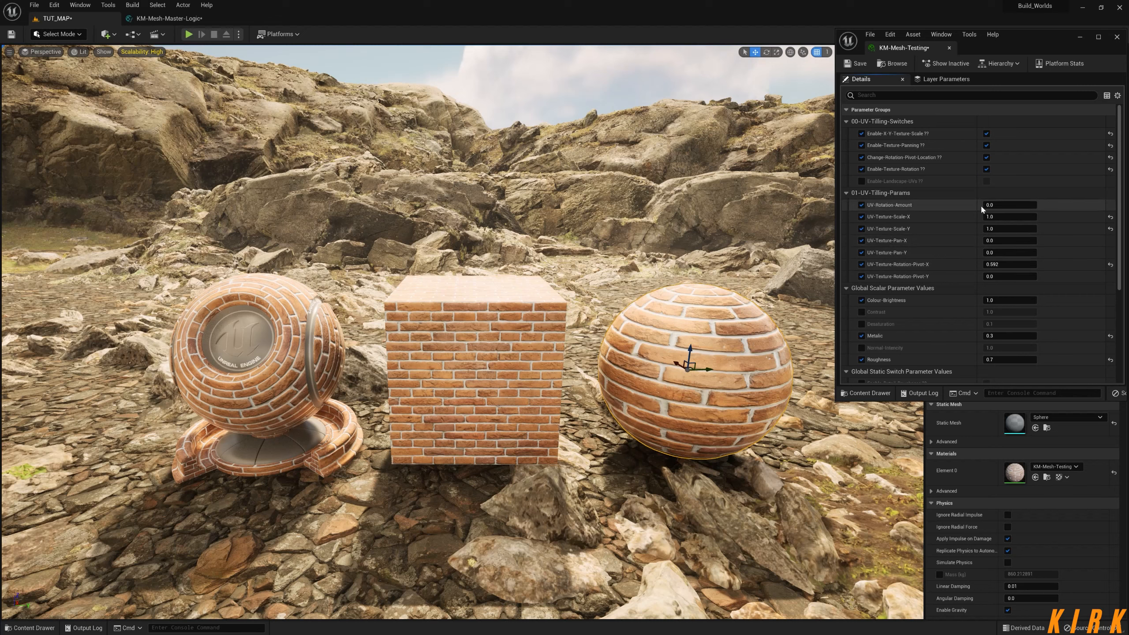
drag(995, 205, 1001, 205)
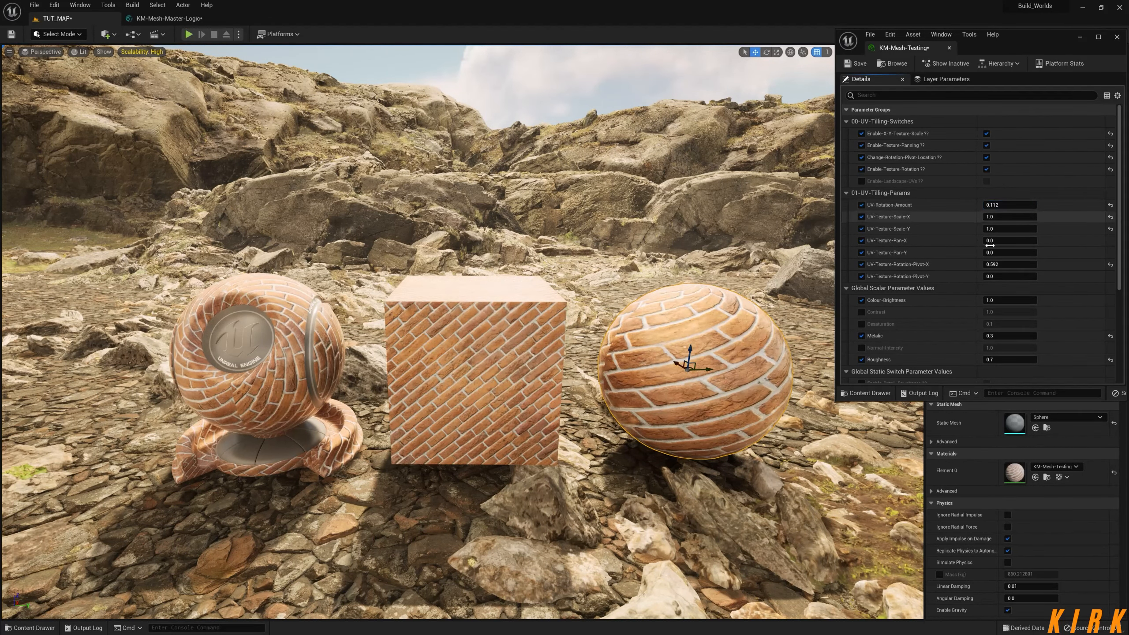
mouse_move(1005, 264)
mouse_down()
mouse_move(1051, 264)
mouse_move(1024, 264)
mouse_up()
drag(1004, 276, 1038, 276)
drag(1005, 204, 1004, 204)
mouse_move(998, 264)
mouse_down()
mouse_move(979, 265)
mouse_move(996, 276)
mouse_up()
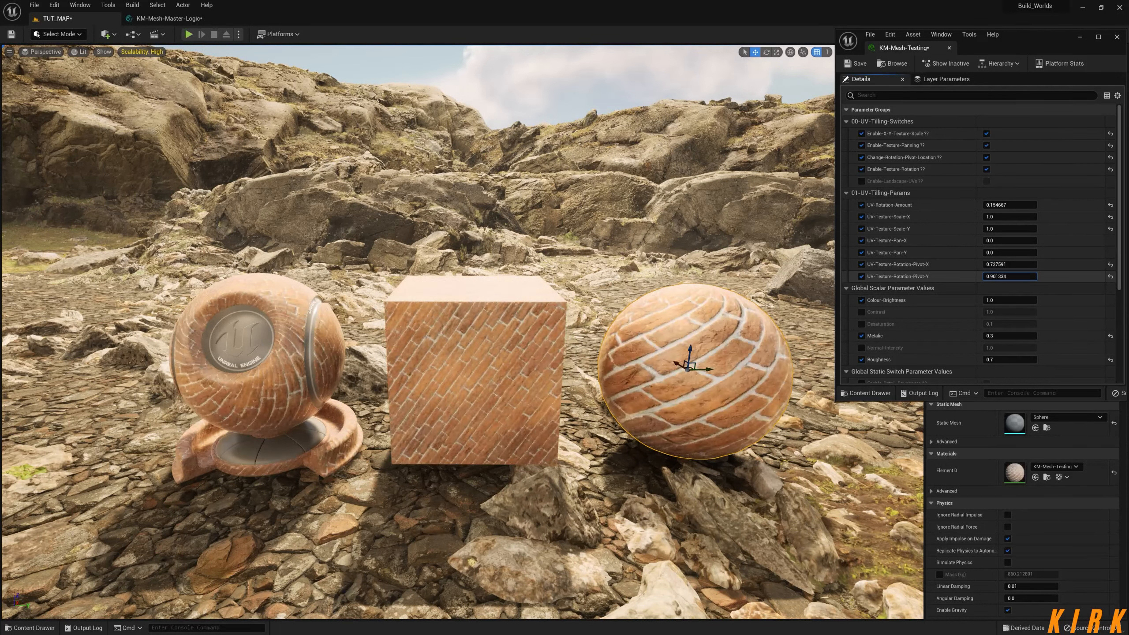
click(1110, 276)
click(1110, 264)
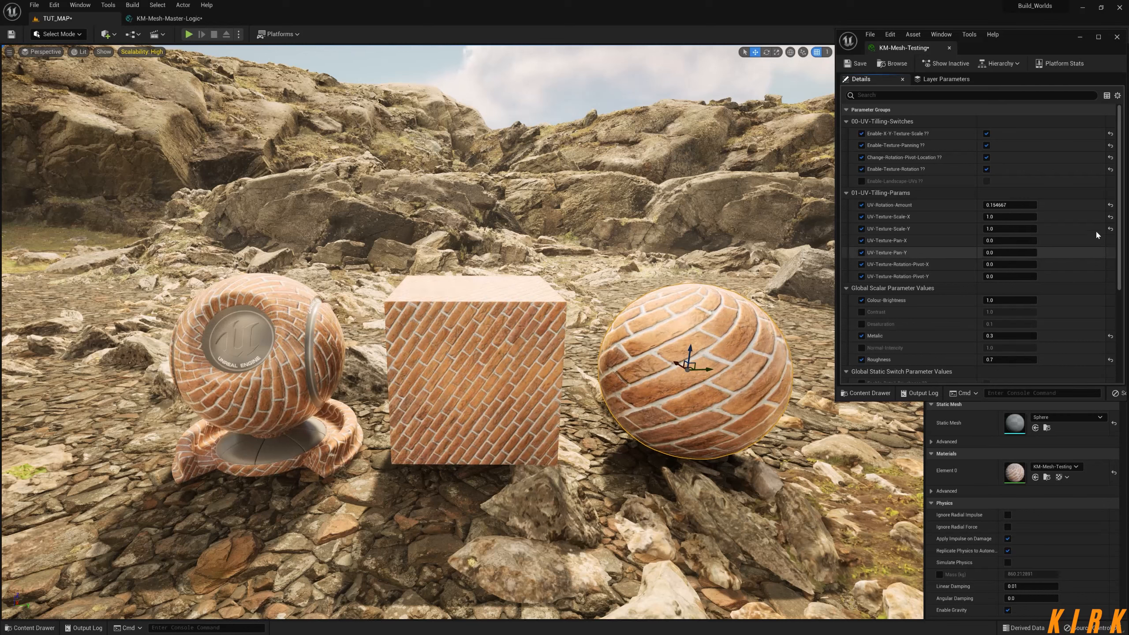
click(1110, 205)
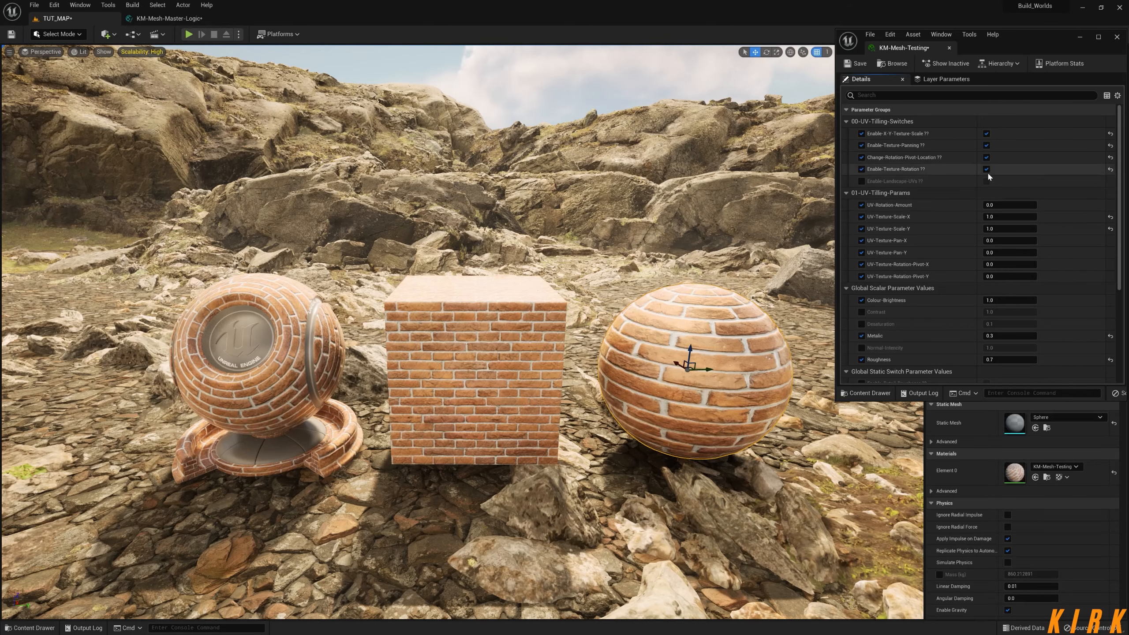
Step: Override and turn on Enable-Landscape-UVs, then override Landscape-UV-Scale and set it to 1
click(861, 181)
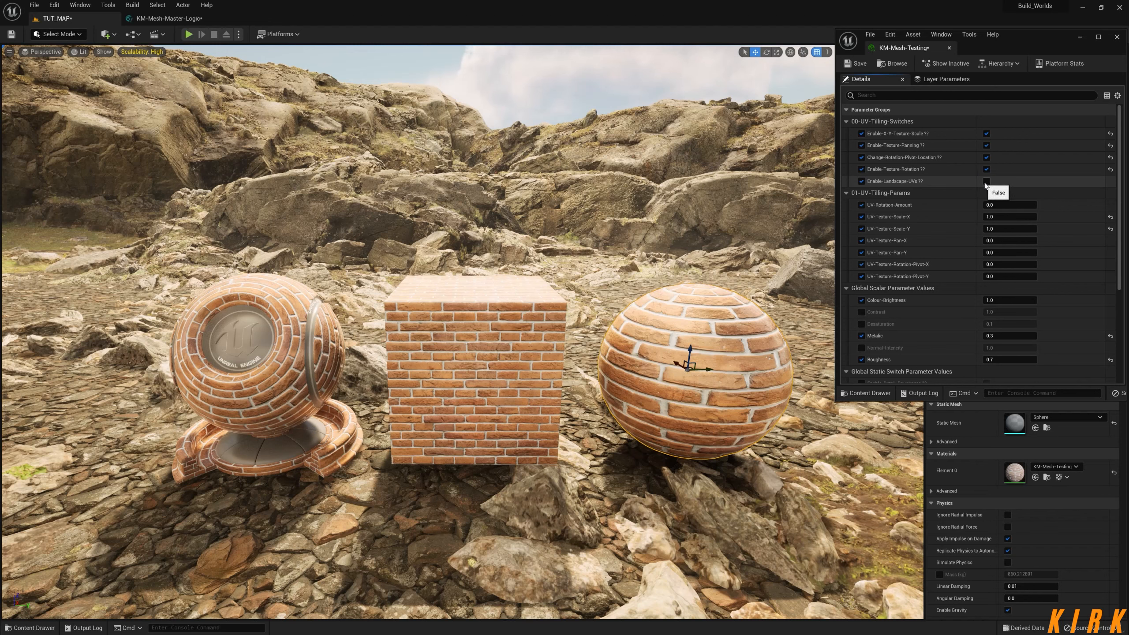
click(985, 181)
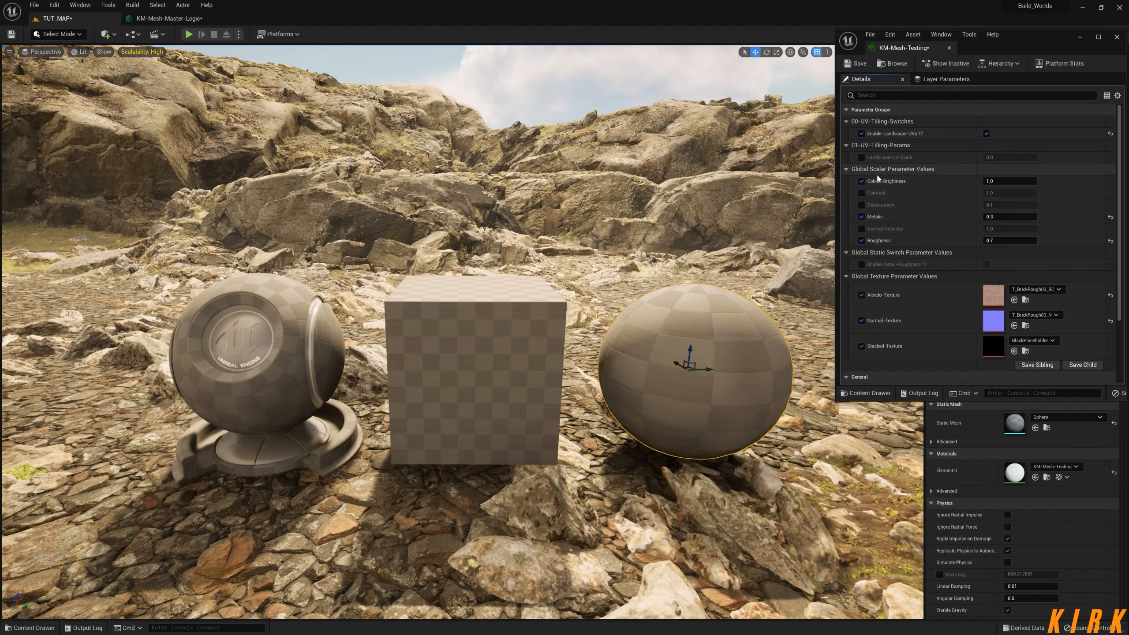
click(861, 158)
click(1009, 157)
text(1)
key(Return)
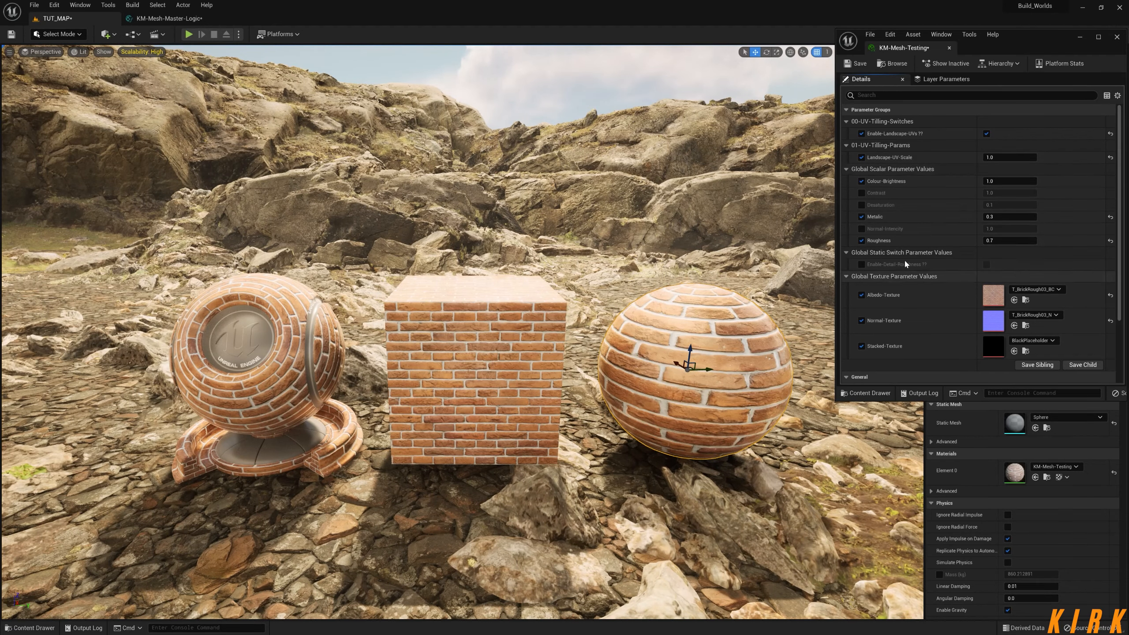
Step: Test a different Landscape-UV-Scale, reset it to its default, and turn off Enable-Landscape-UVs along with its override
mouse_move(1010, 157)
mouse_down()
mouse_move(1042, 158)
mouse_move(1016, 158)
mouse_up()
click(1110, 157)
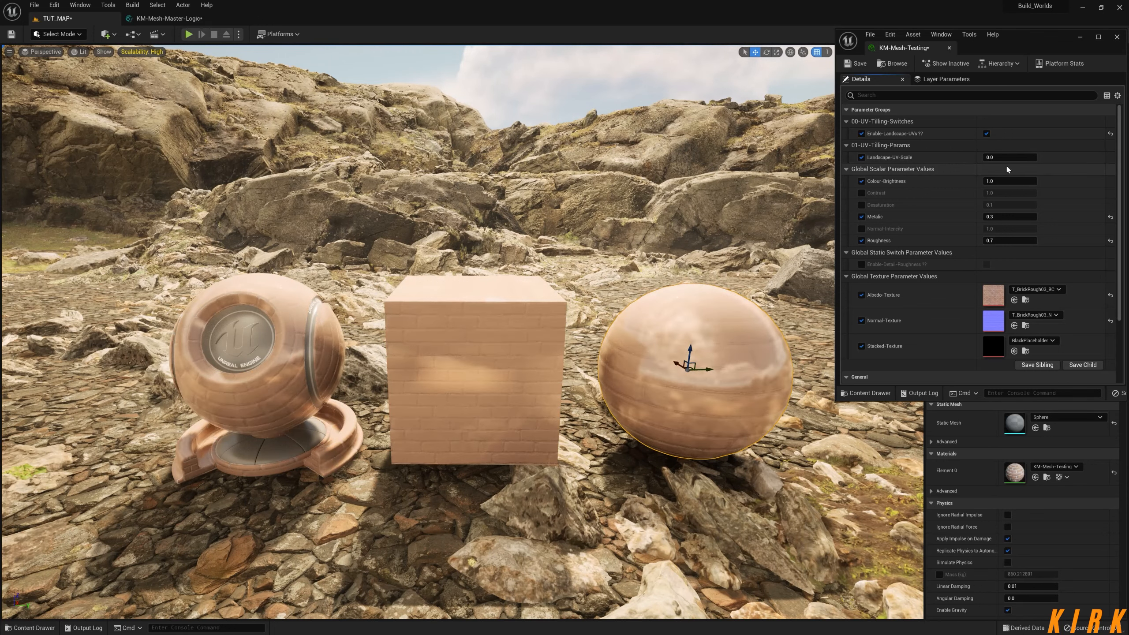
click(986, 134)
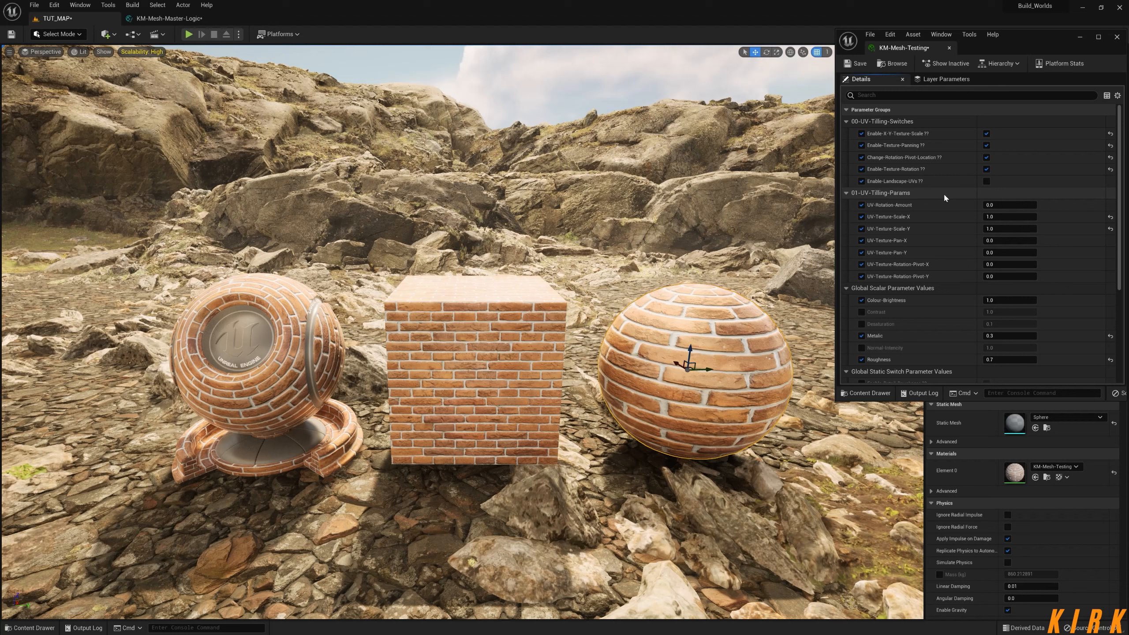
click(862, 181)
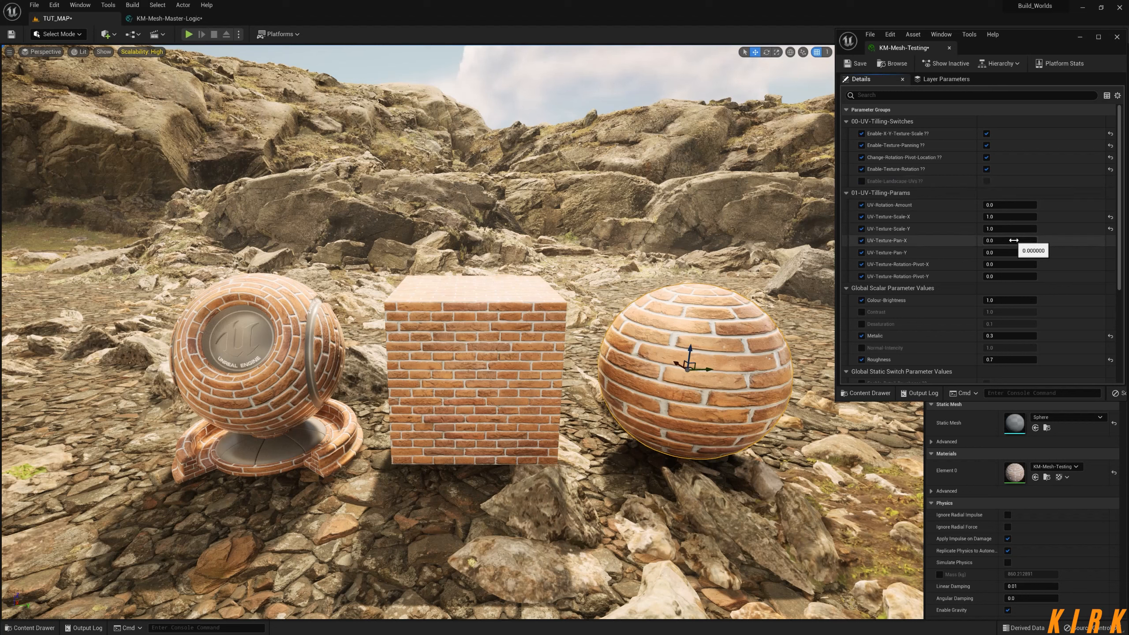
Step: Set Colour-Brightness to about 1.2, and override Contrast with a value of about 1.08
scroll(996, 249, down, 1)
mouse_move(999, 285)
mouse_down()
mouse_move(1033, 285)
mouse_move(1006, 285)
mouse_move(1034, 297)
mouse_move(1013, 298)
mouse_up()
click(860, 298)
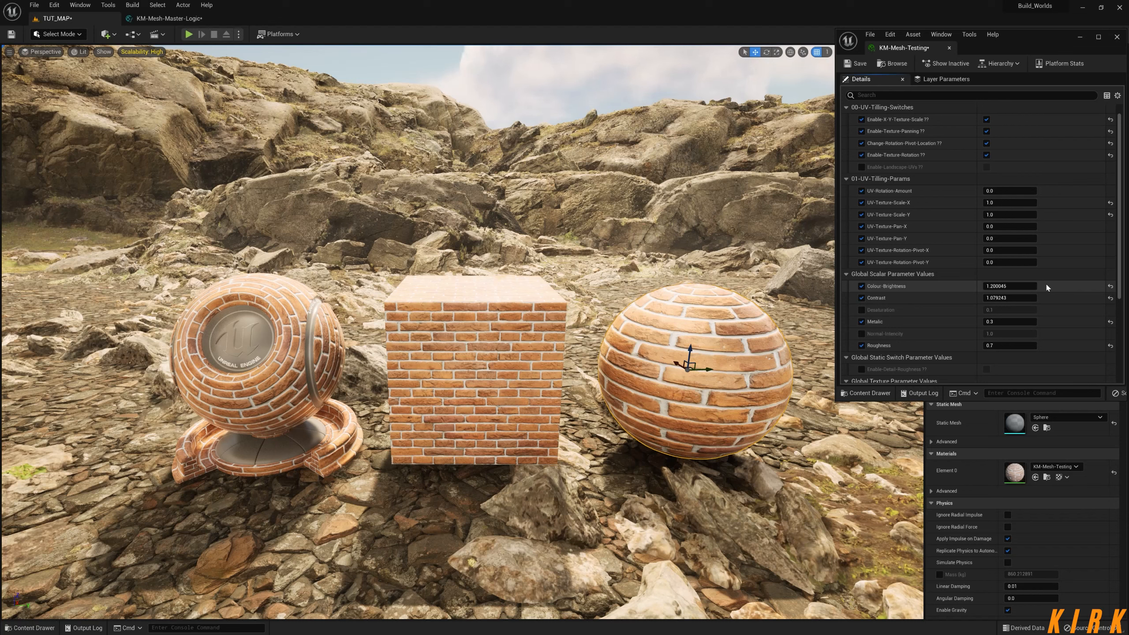
Step: Turn off the texture rotation, rotation pivot, panning and X-Y scale switches, and set Asset-UV-Scale to about 1.05
click(986, 155)
click(988, 143)
click(986, 131)
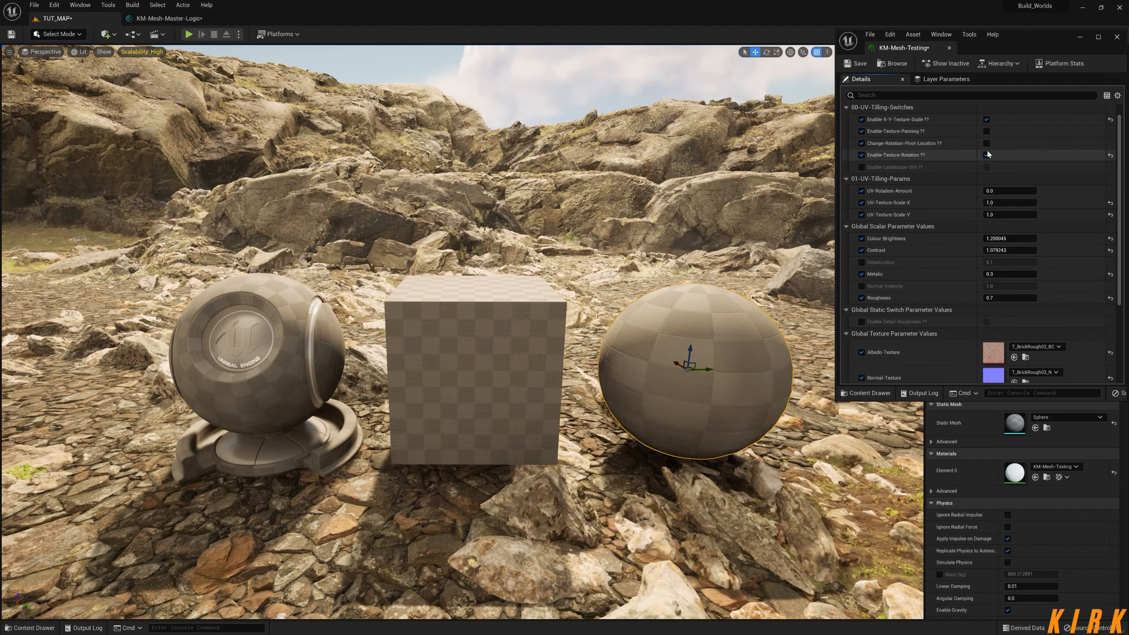
click(986, 155)
click(986, 120)
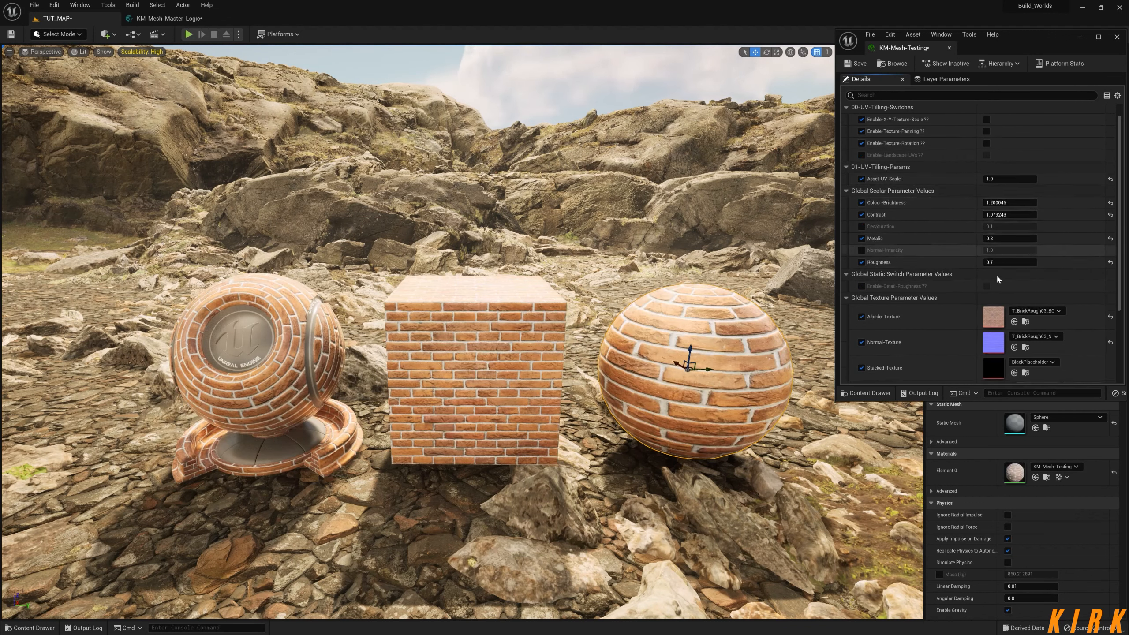
mouse_move(1001, 179)
mouse_down()
mouse_move(1034, 178)
mouse_move(1002, 178)
mouse_up()
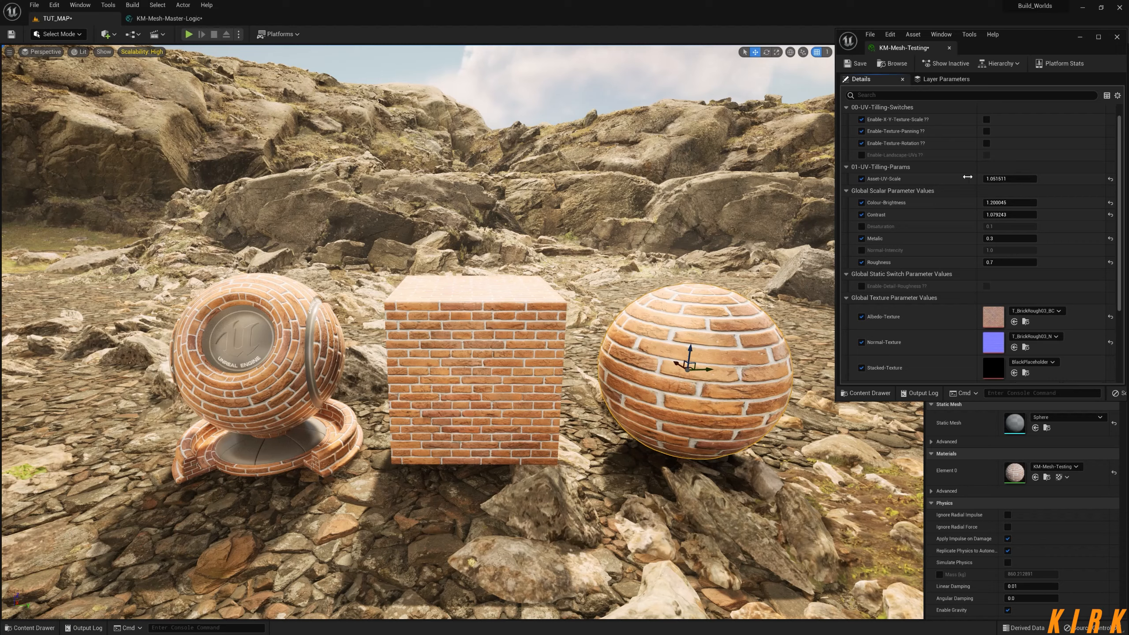
right_drag(676, 377, 744, 376)
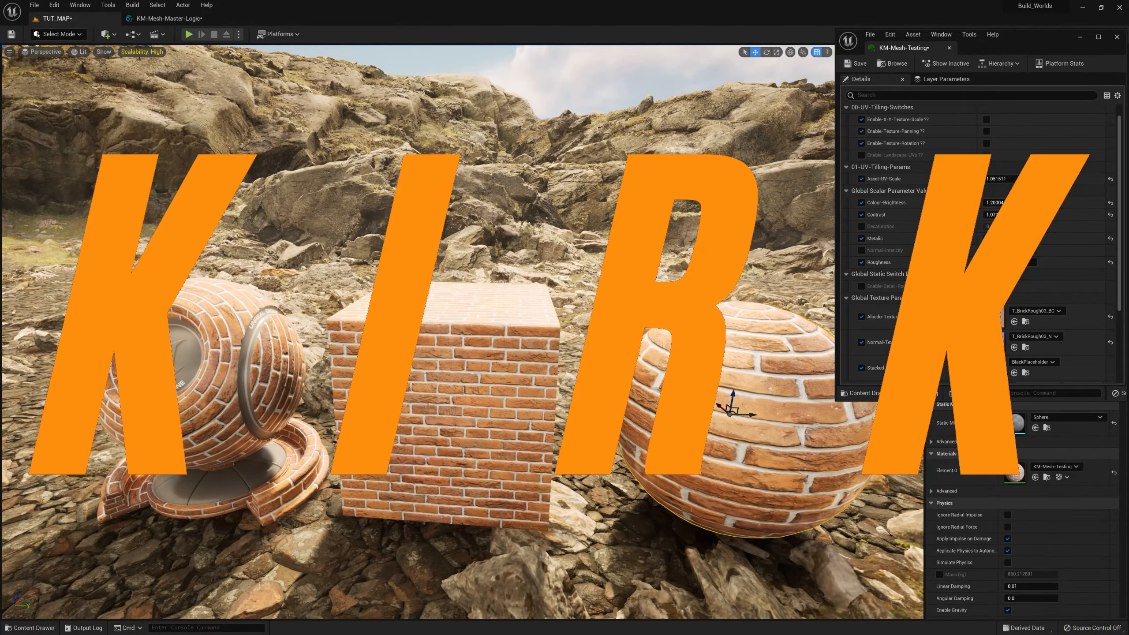